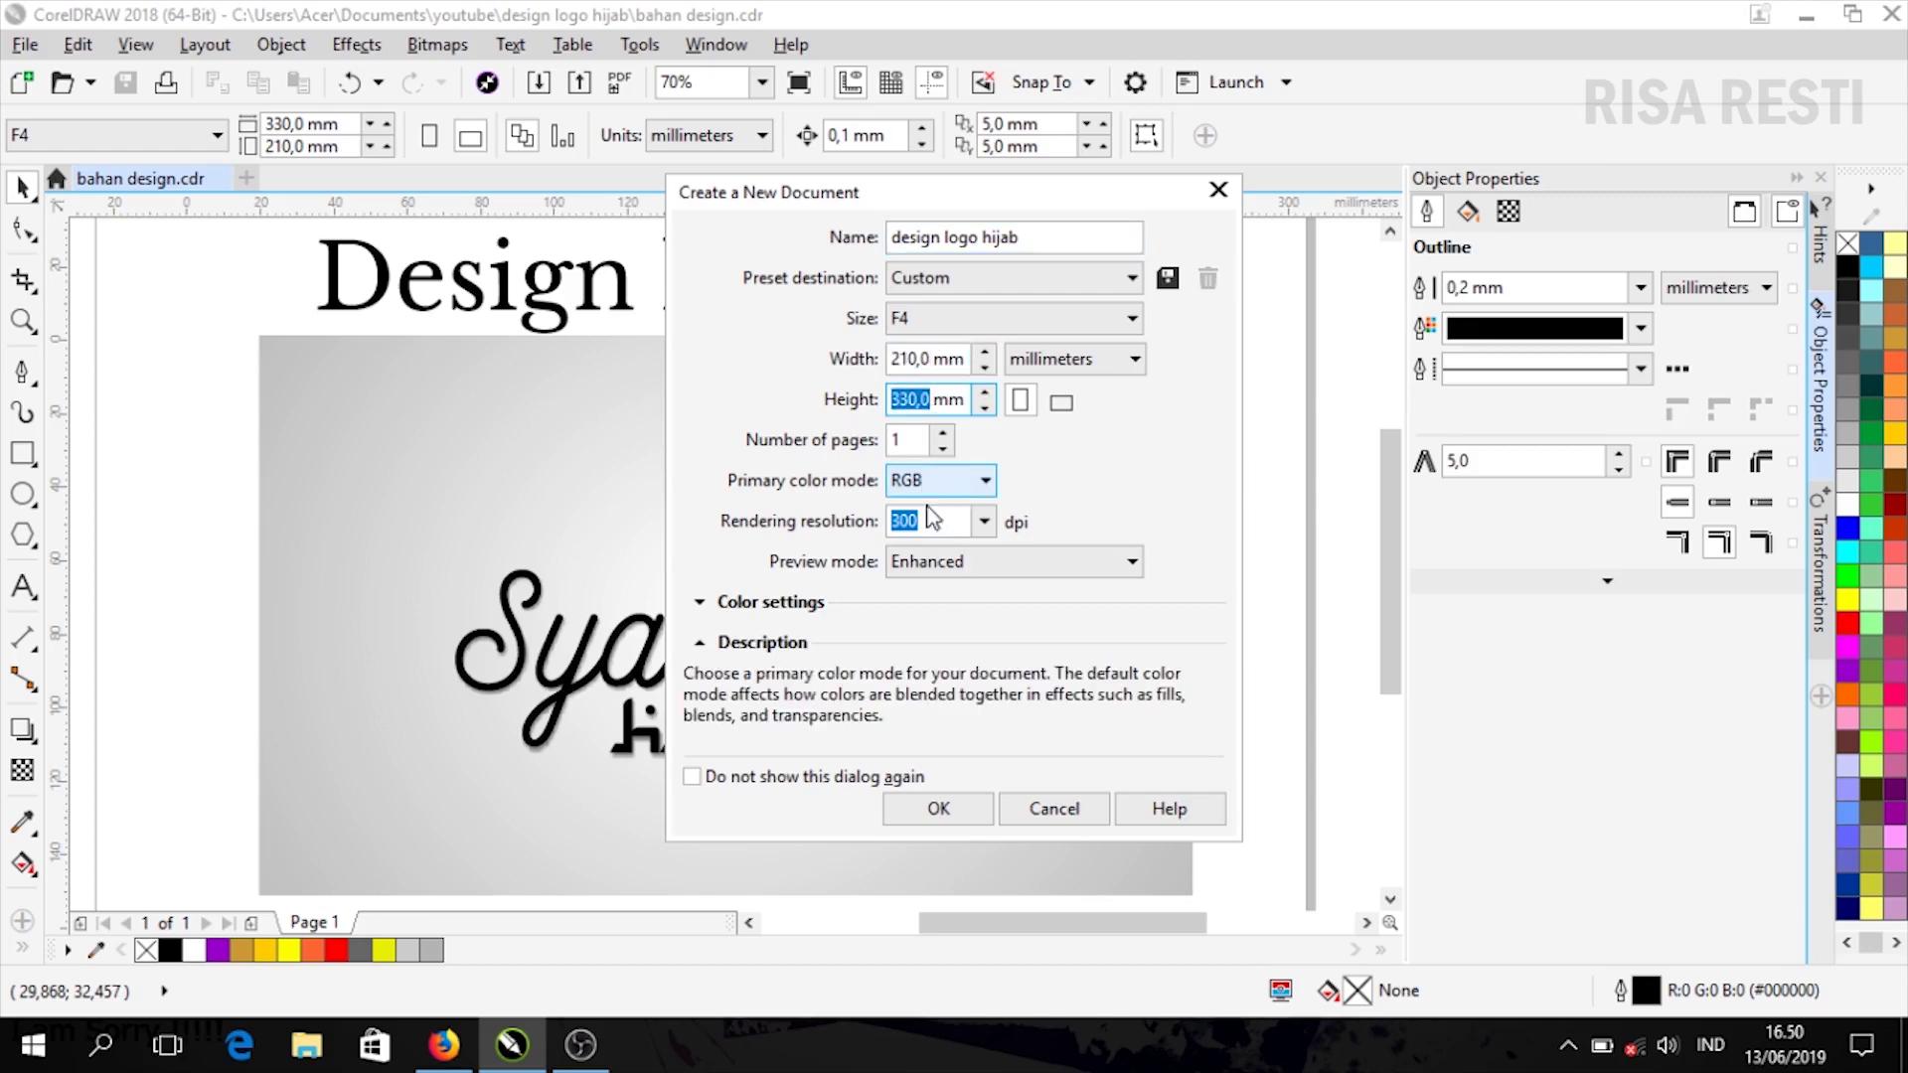
Create the F4 document "design logo hijab" in RGB at 300 dpi and set the page to landscape
{"action": "left_click", "coordinate": [960, 809]}
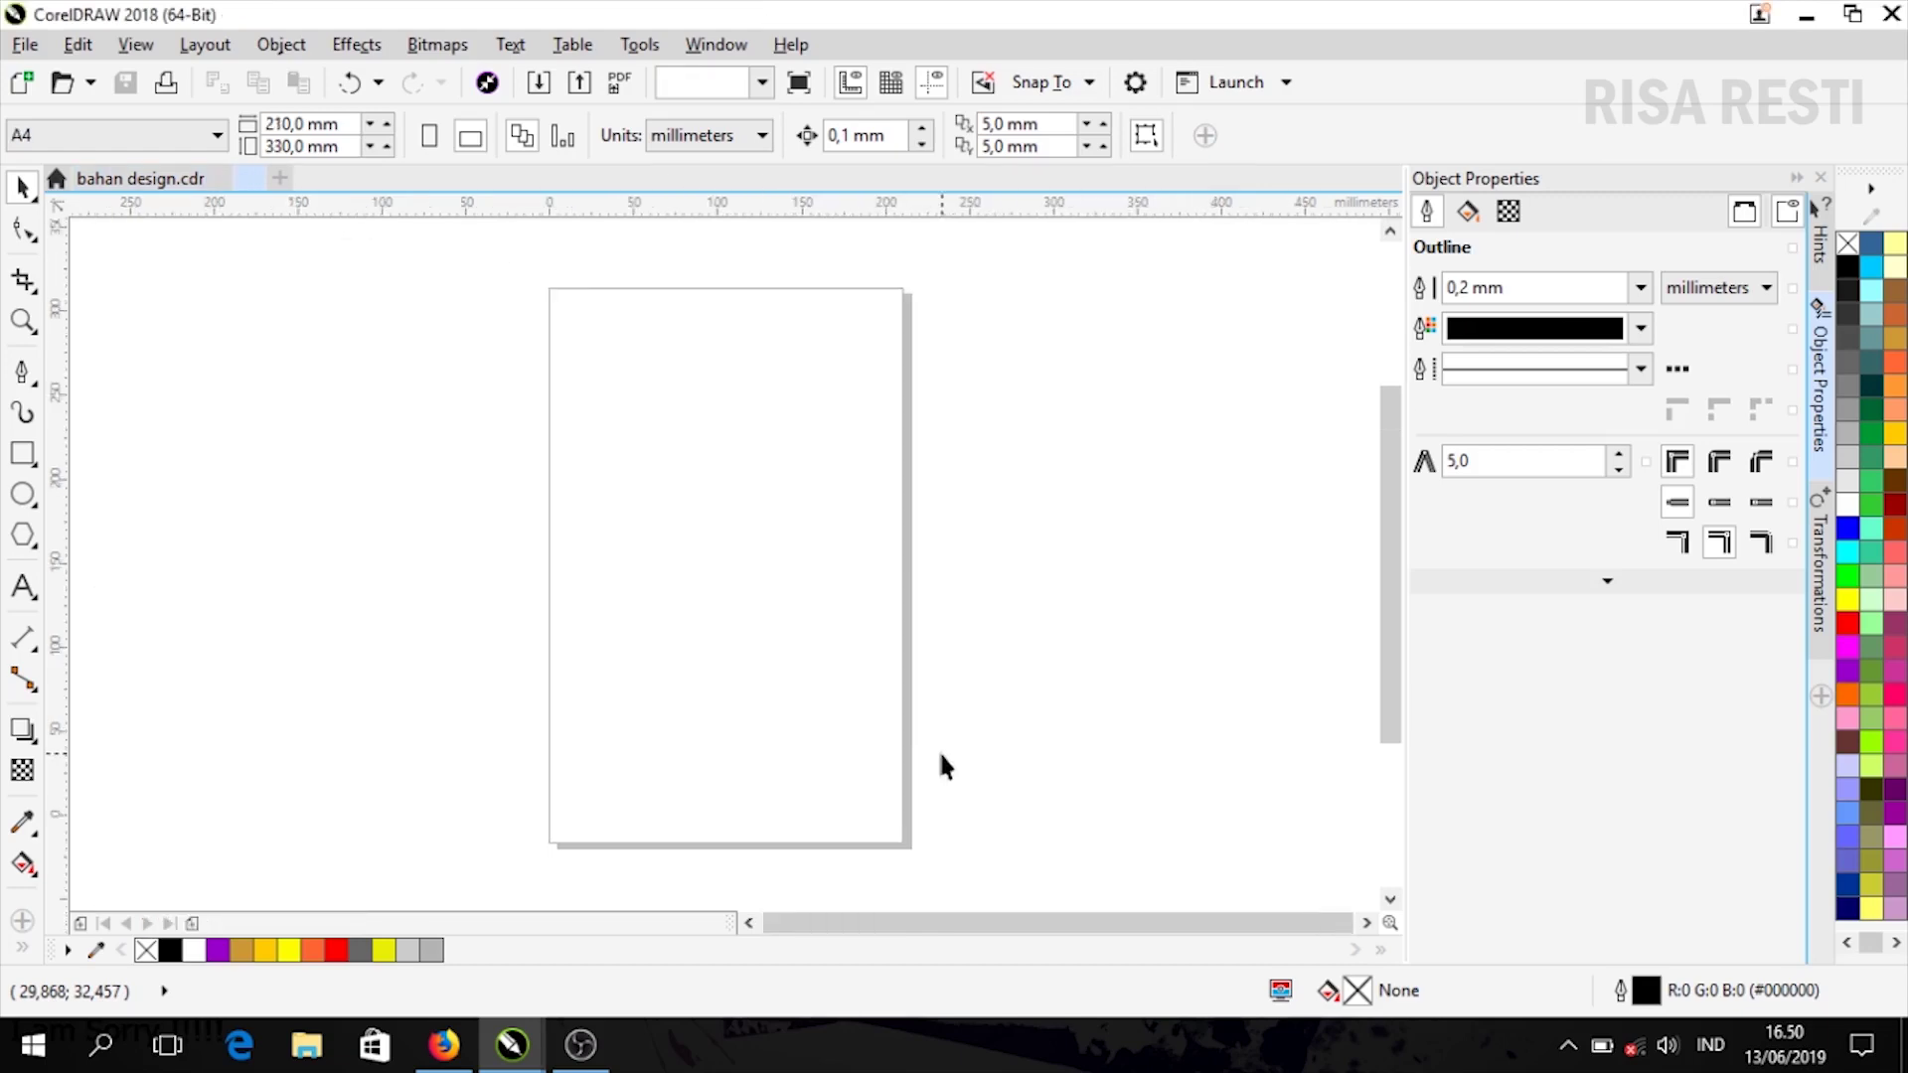
{"action": "left_click", "coordinate": [471, 137]}
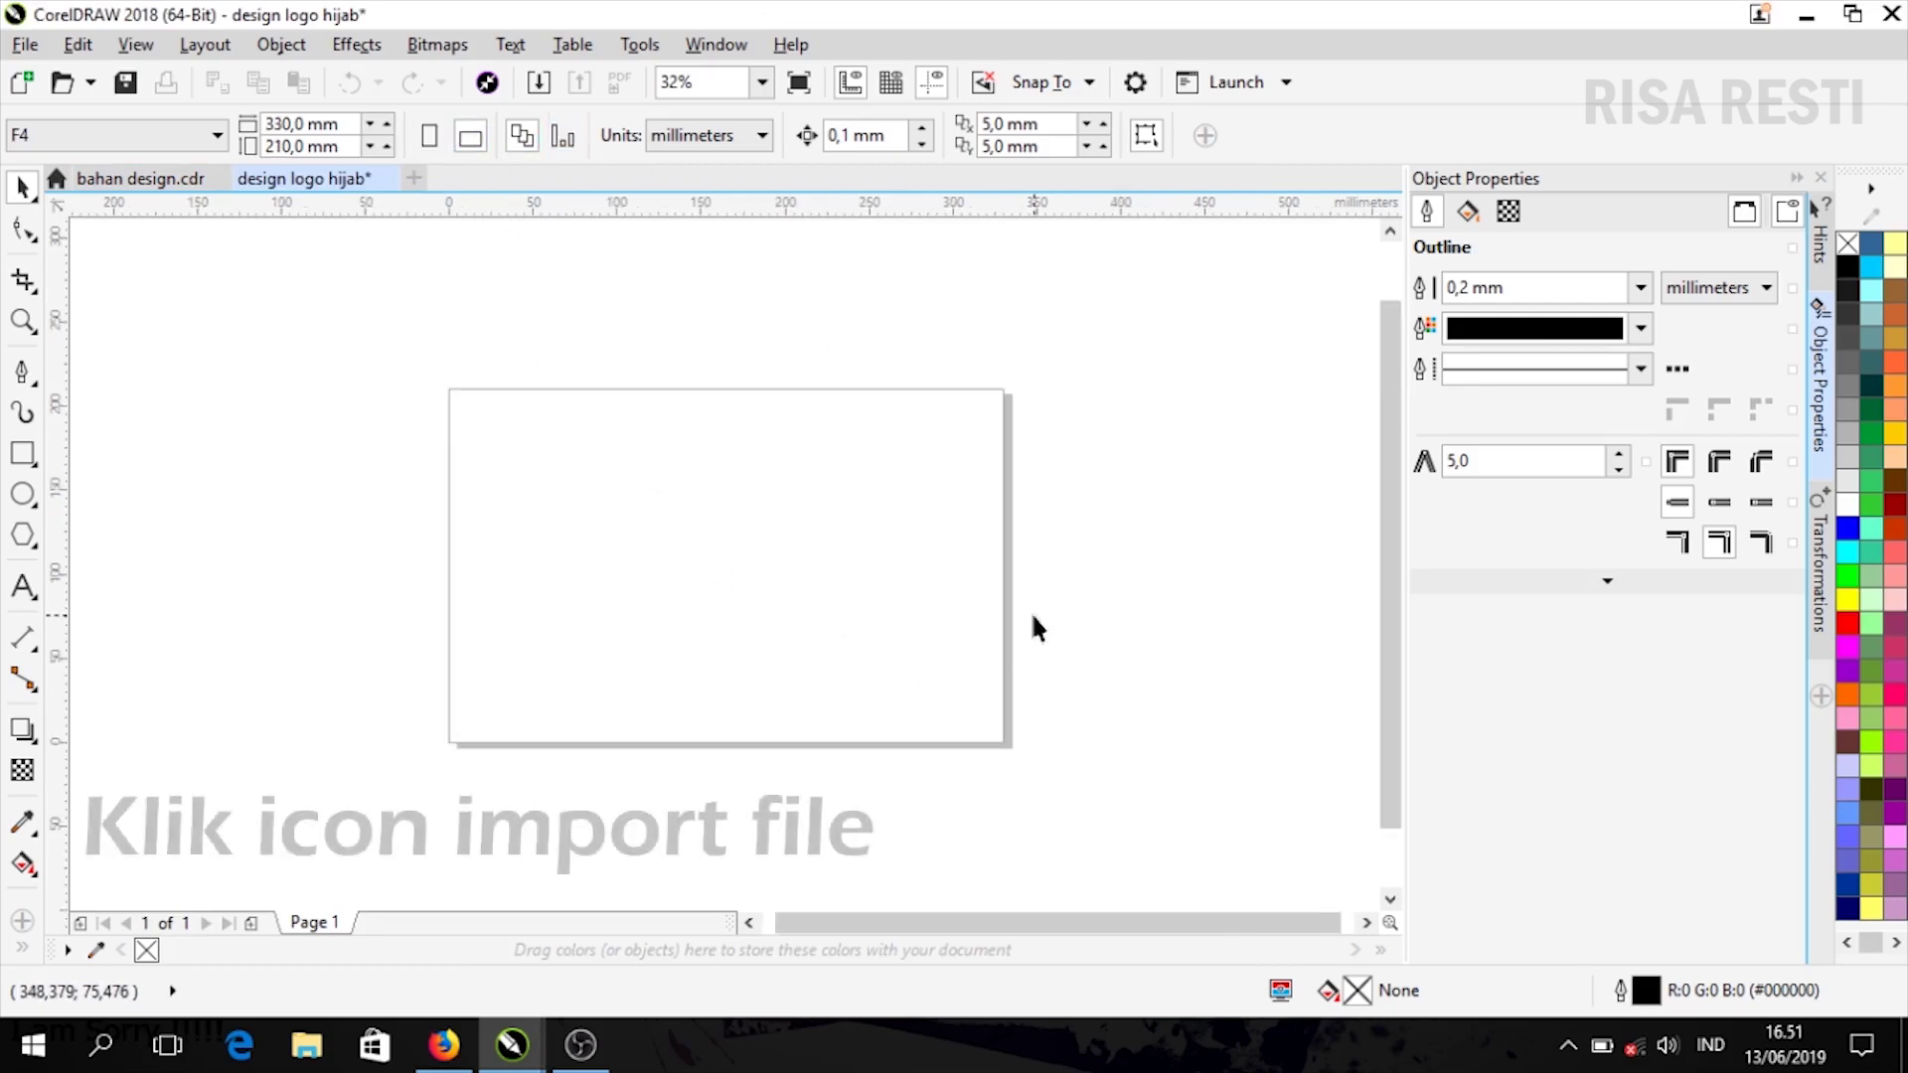
Import the photo risa.jpg and place it on the page at about 120 mm wide and 182 mm high
{"action": "left_click", "coordinate": [538, 86]}
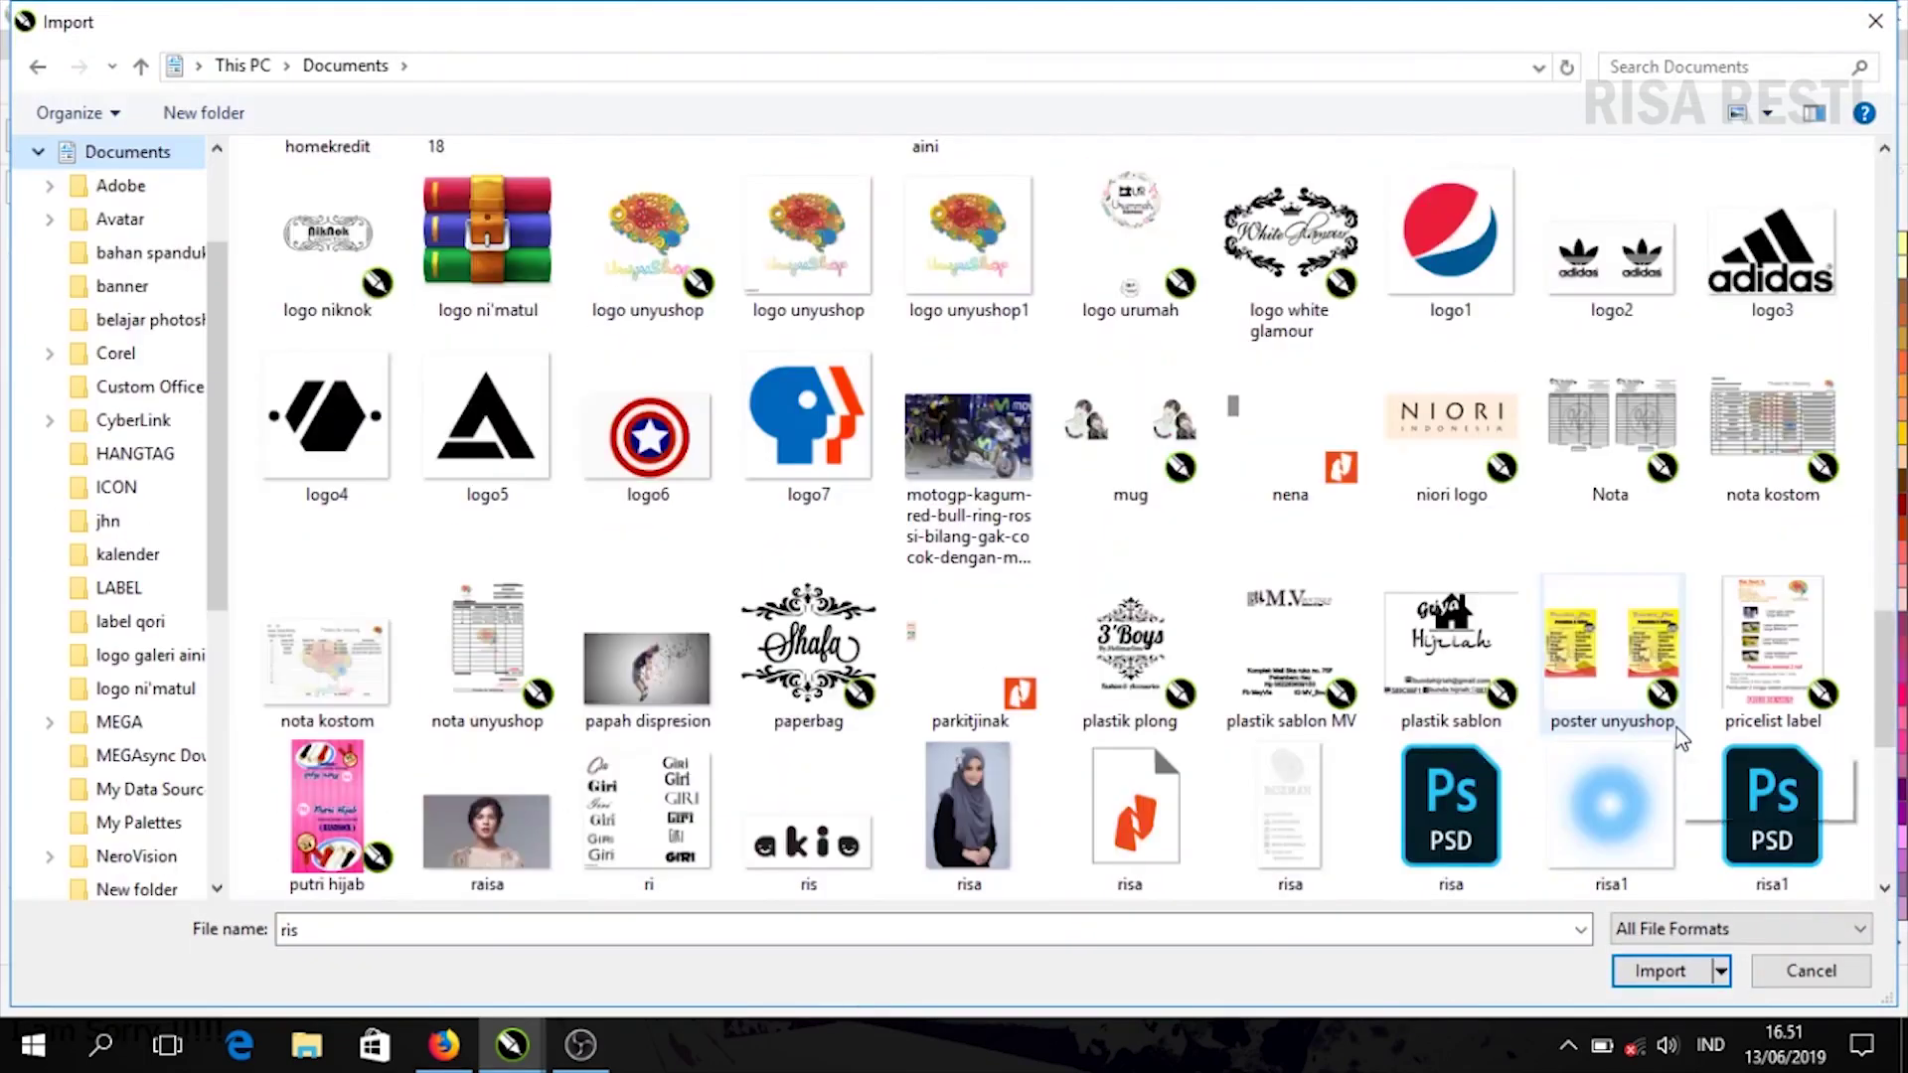
{"action": "scroll", "coordinate": [1677, 727], "scroll_direction": "down", "scroll_amount": 5}
{"action": "left_click", "coordinate": [999, 288]}
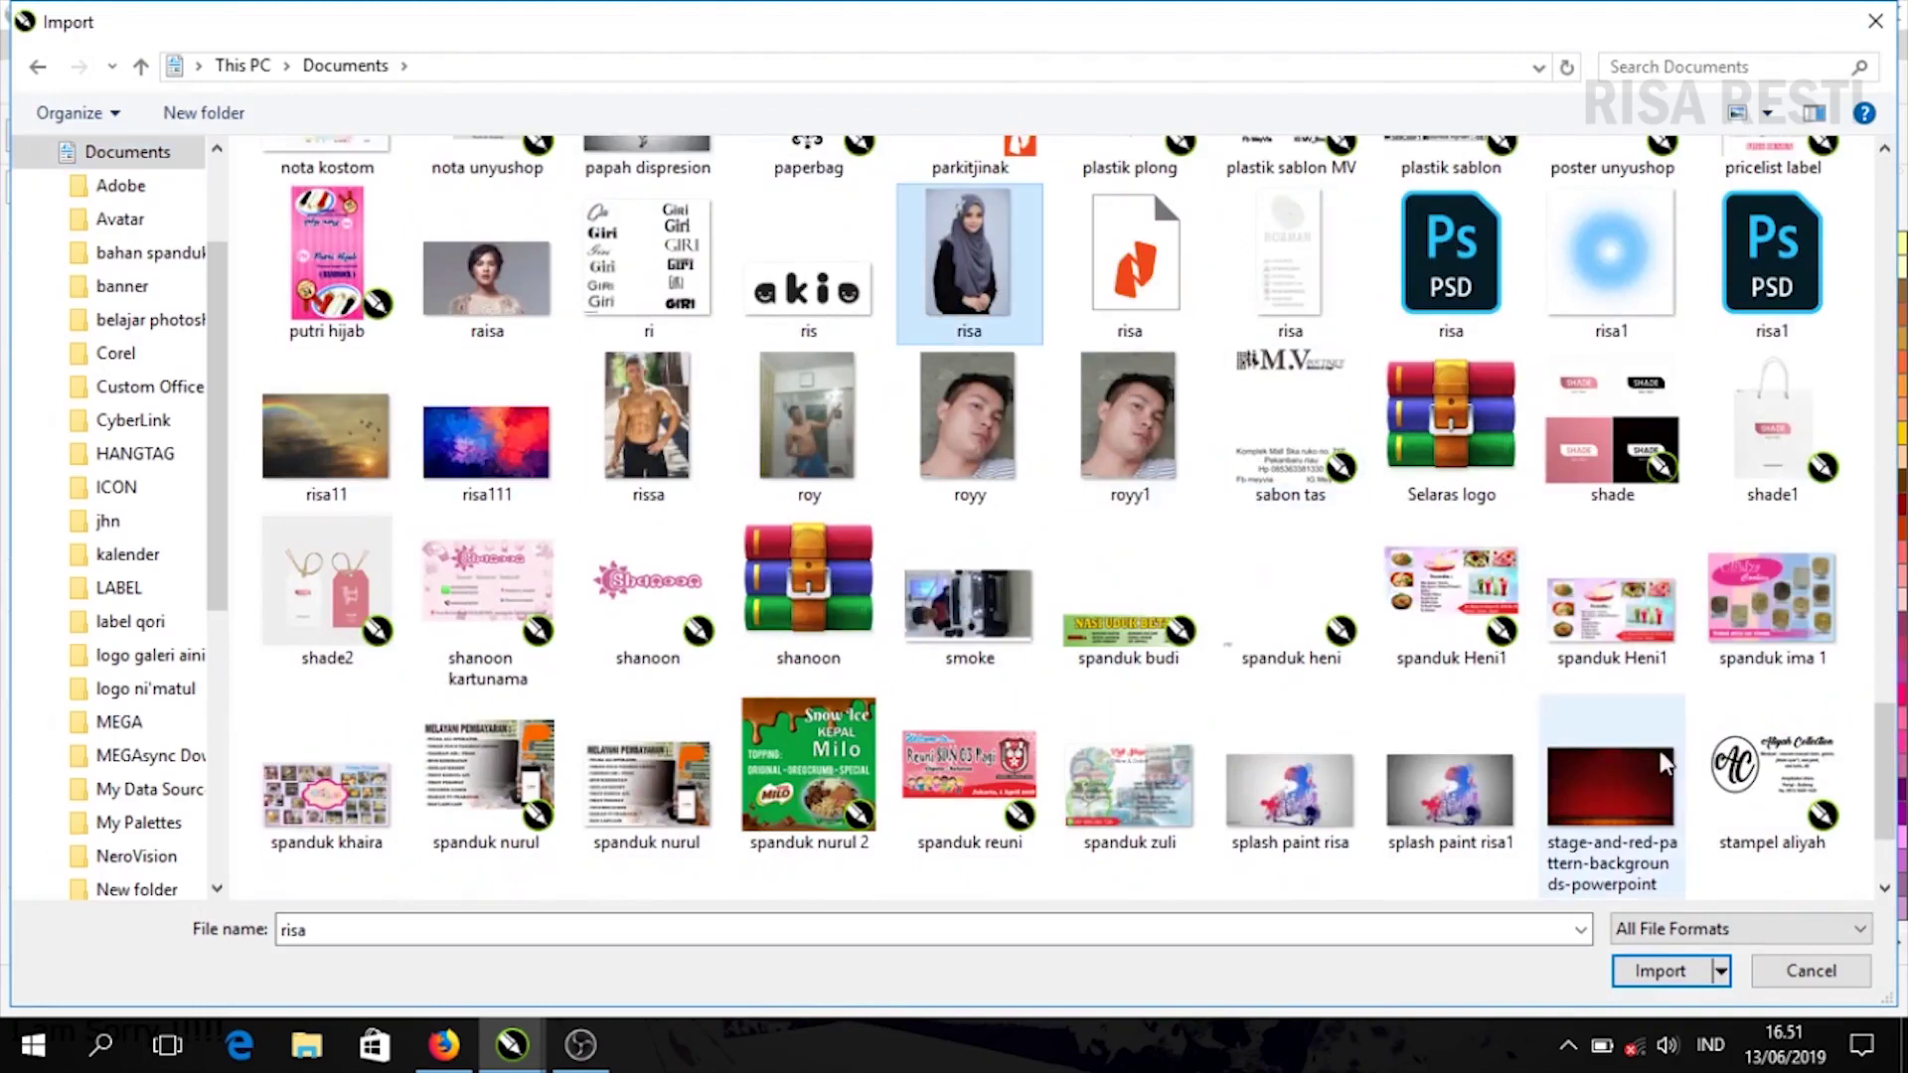
{"action": "left_click", "coordinate": [1660, 971]}
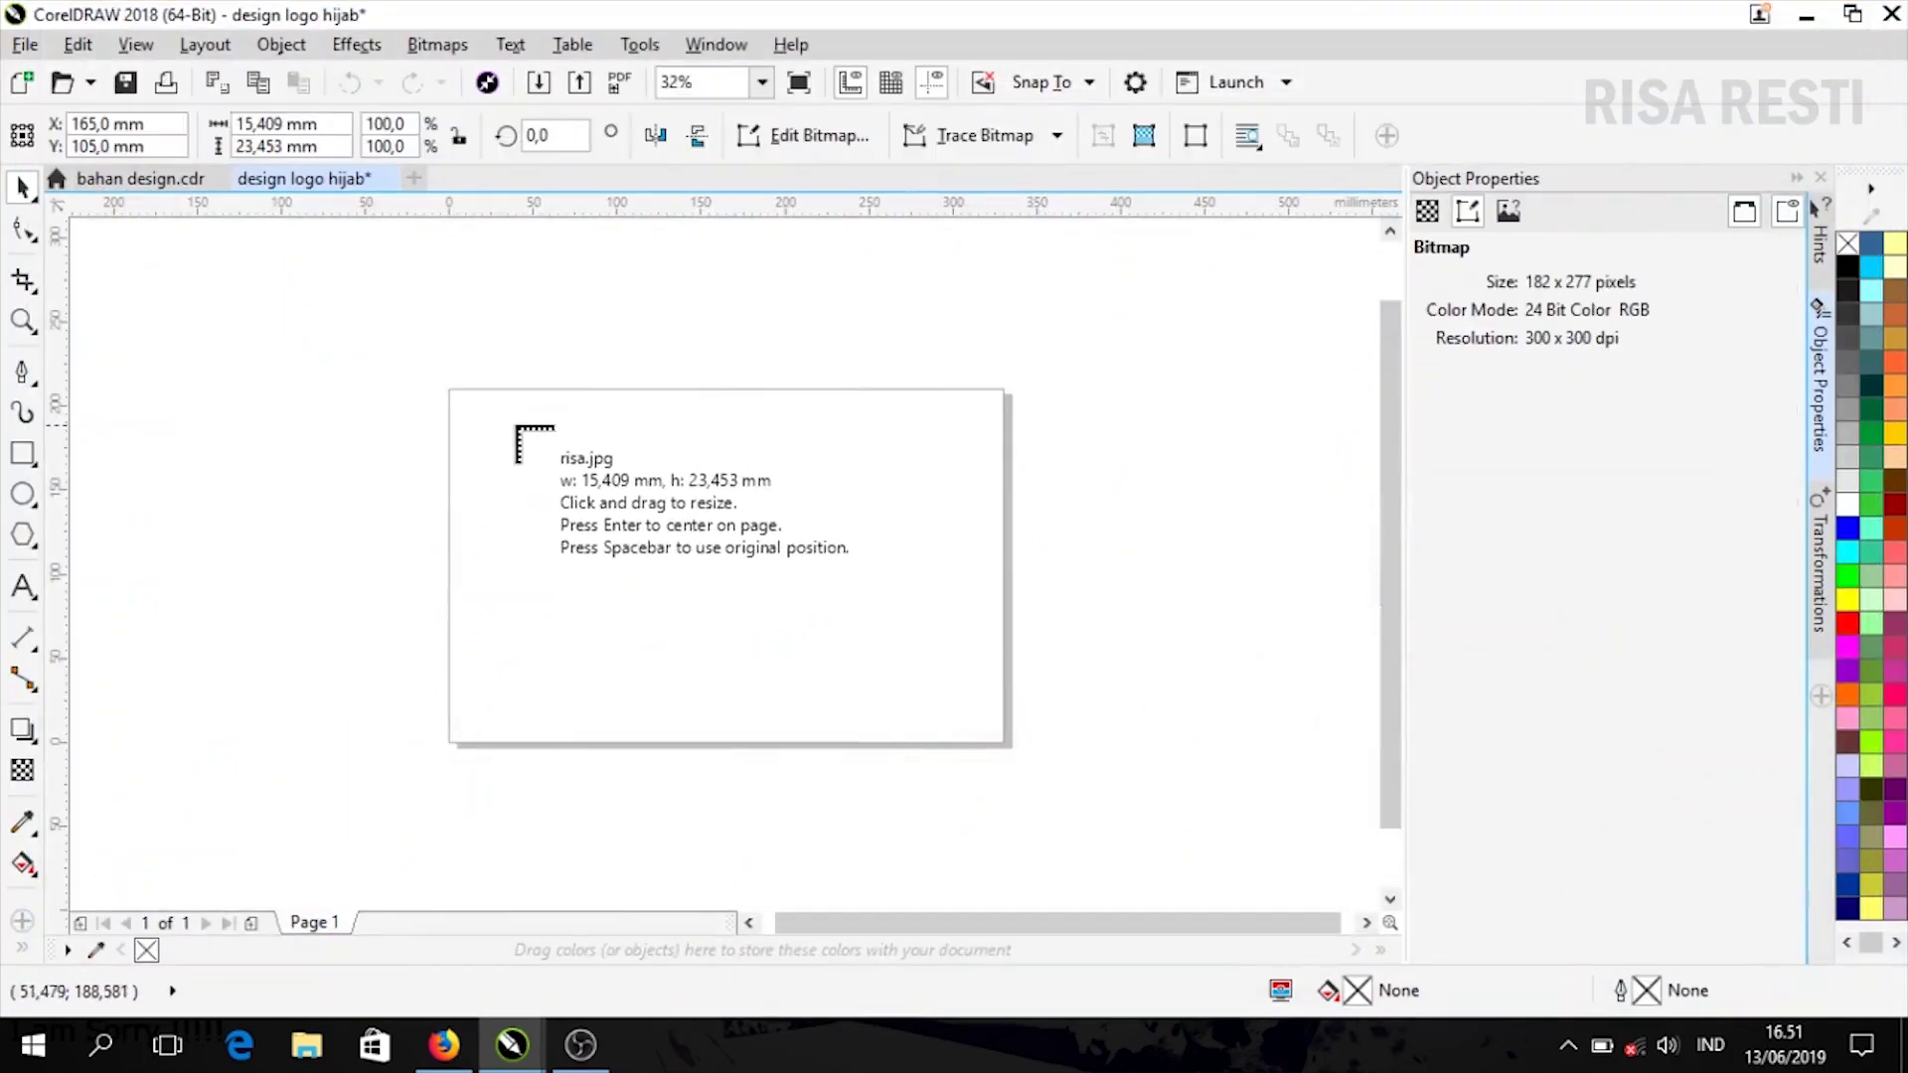
{"action": "left_click_drag", "start_coordinate": [491, 417], "coordinate": [934, 738]}
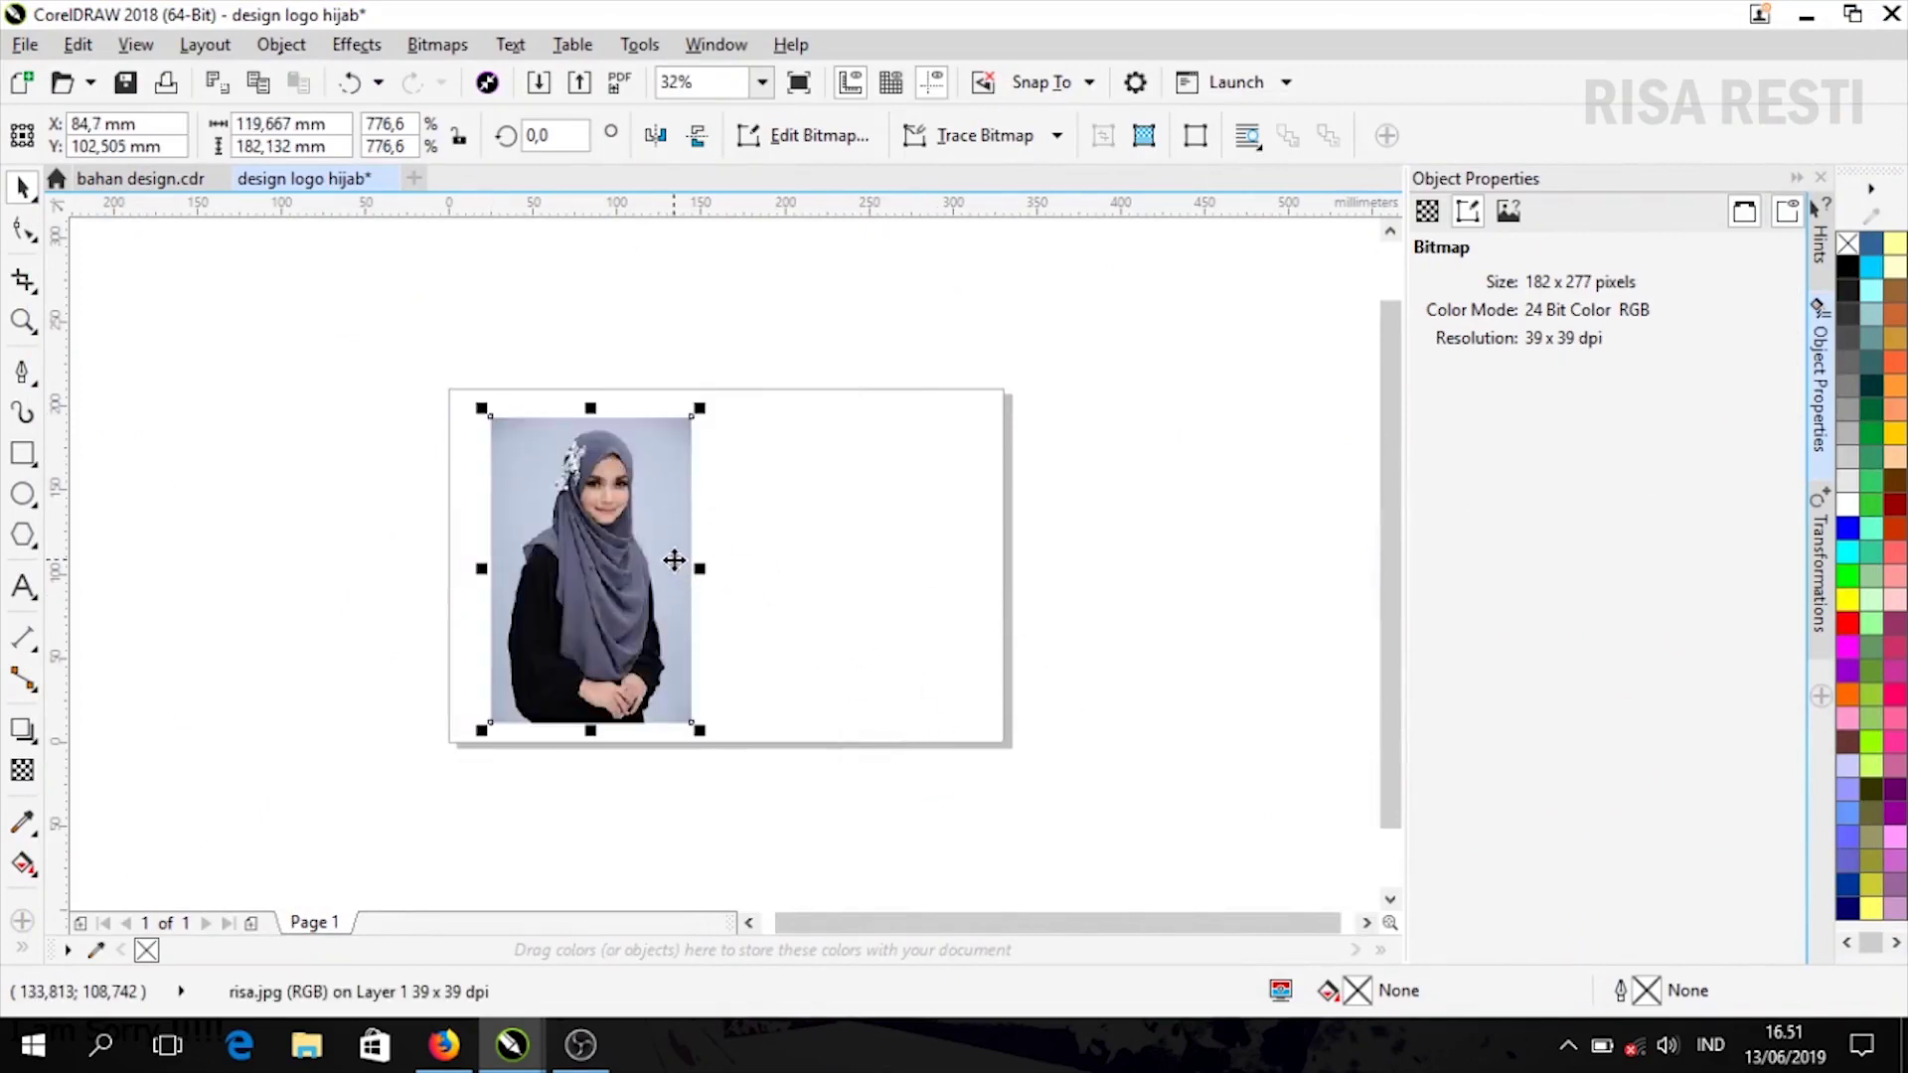
{"action": "key", "text": "shift+F2"}
{"action": "left_click", "coordinate": [1088, 455]}
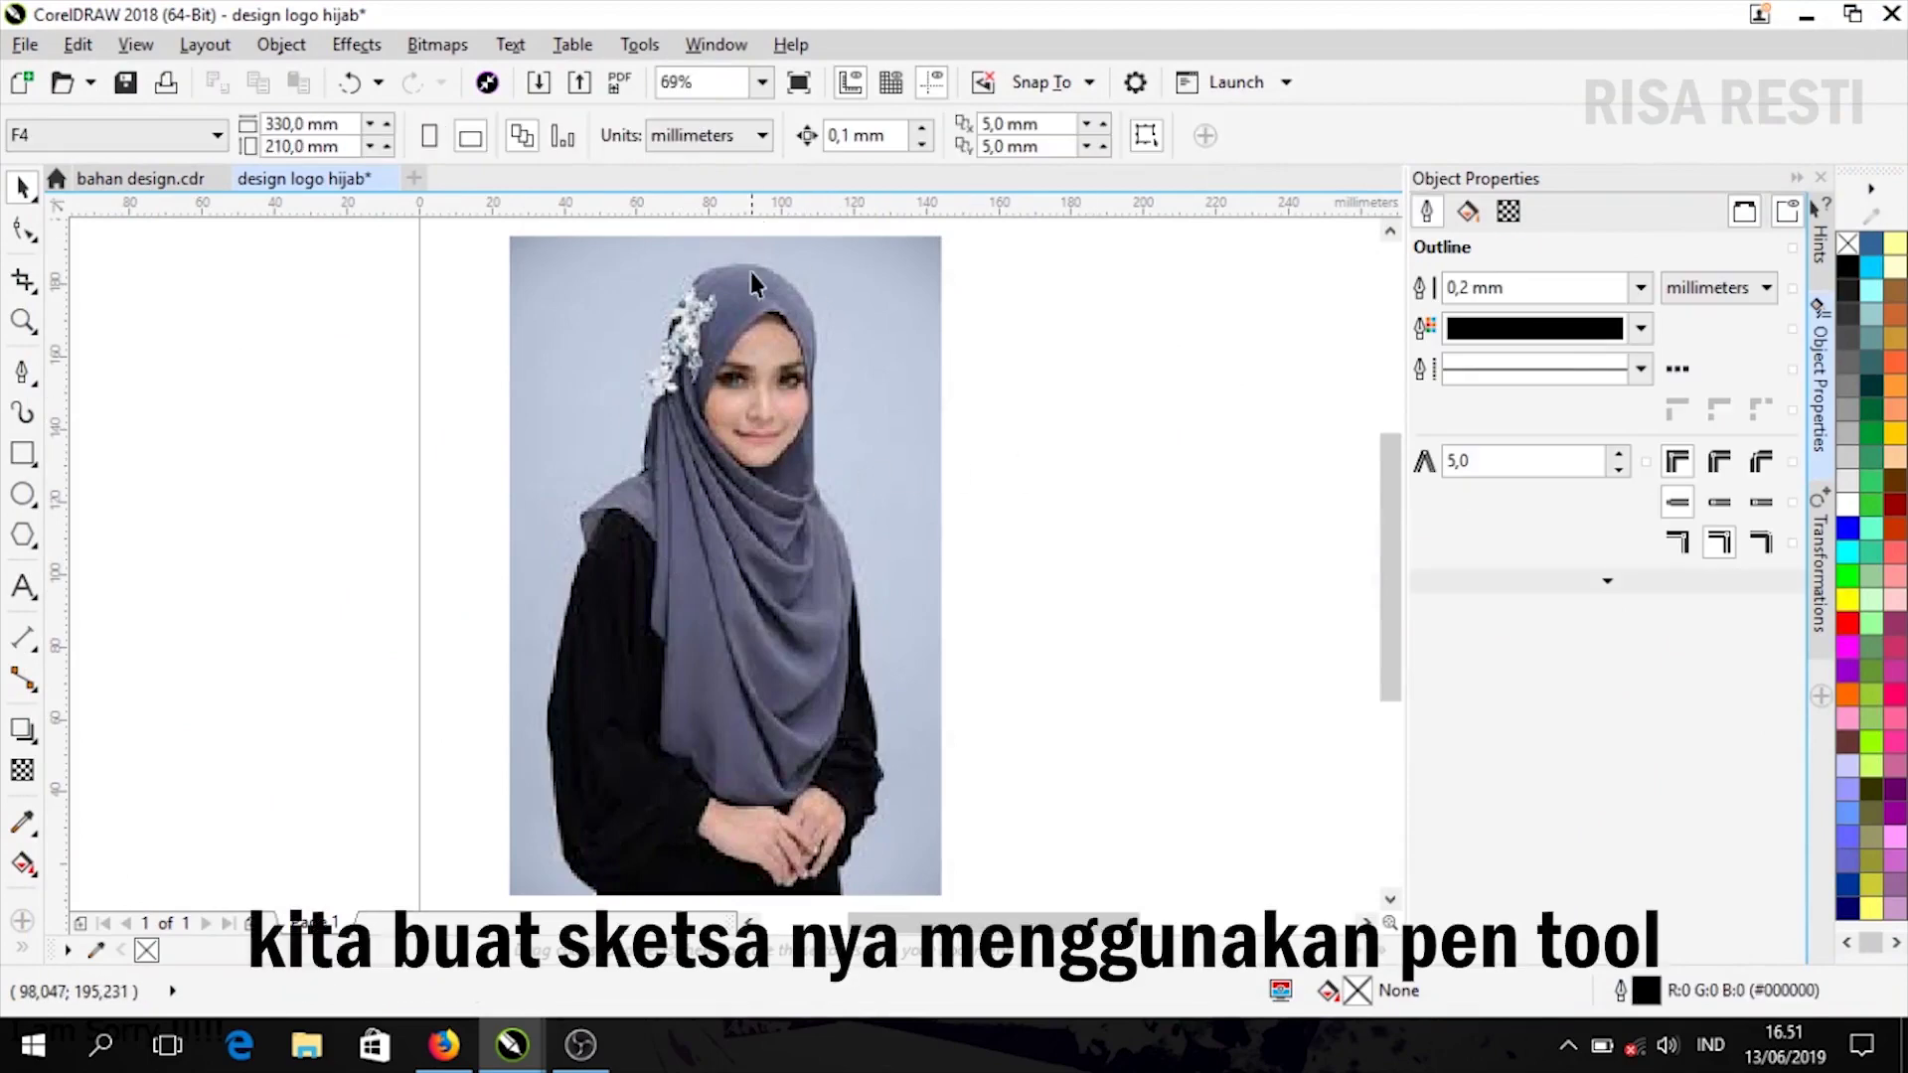
Start a Pen tool outline along the upper face opening, from one cheek over the forehead to the other cheek
{"action": "scroll", "coordinate": [753, 298], "scroll_direction": "up", "scroll_amount": 1}
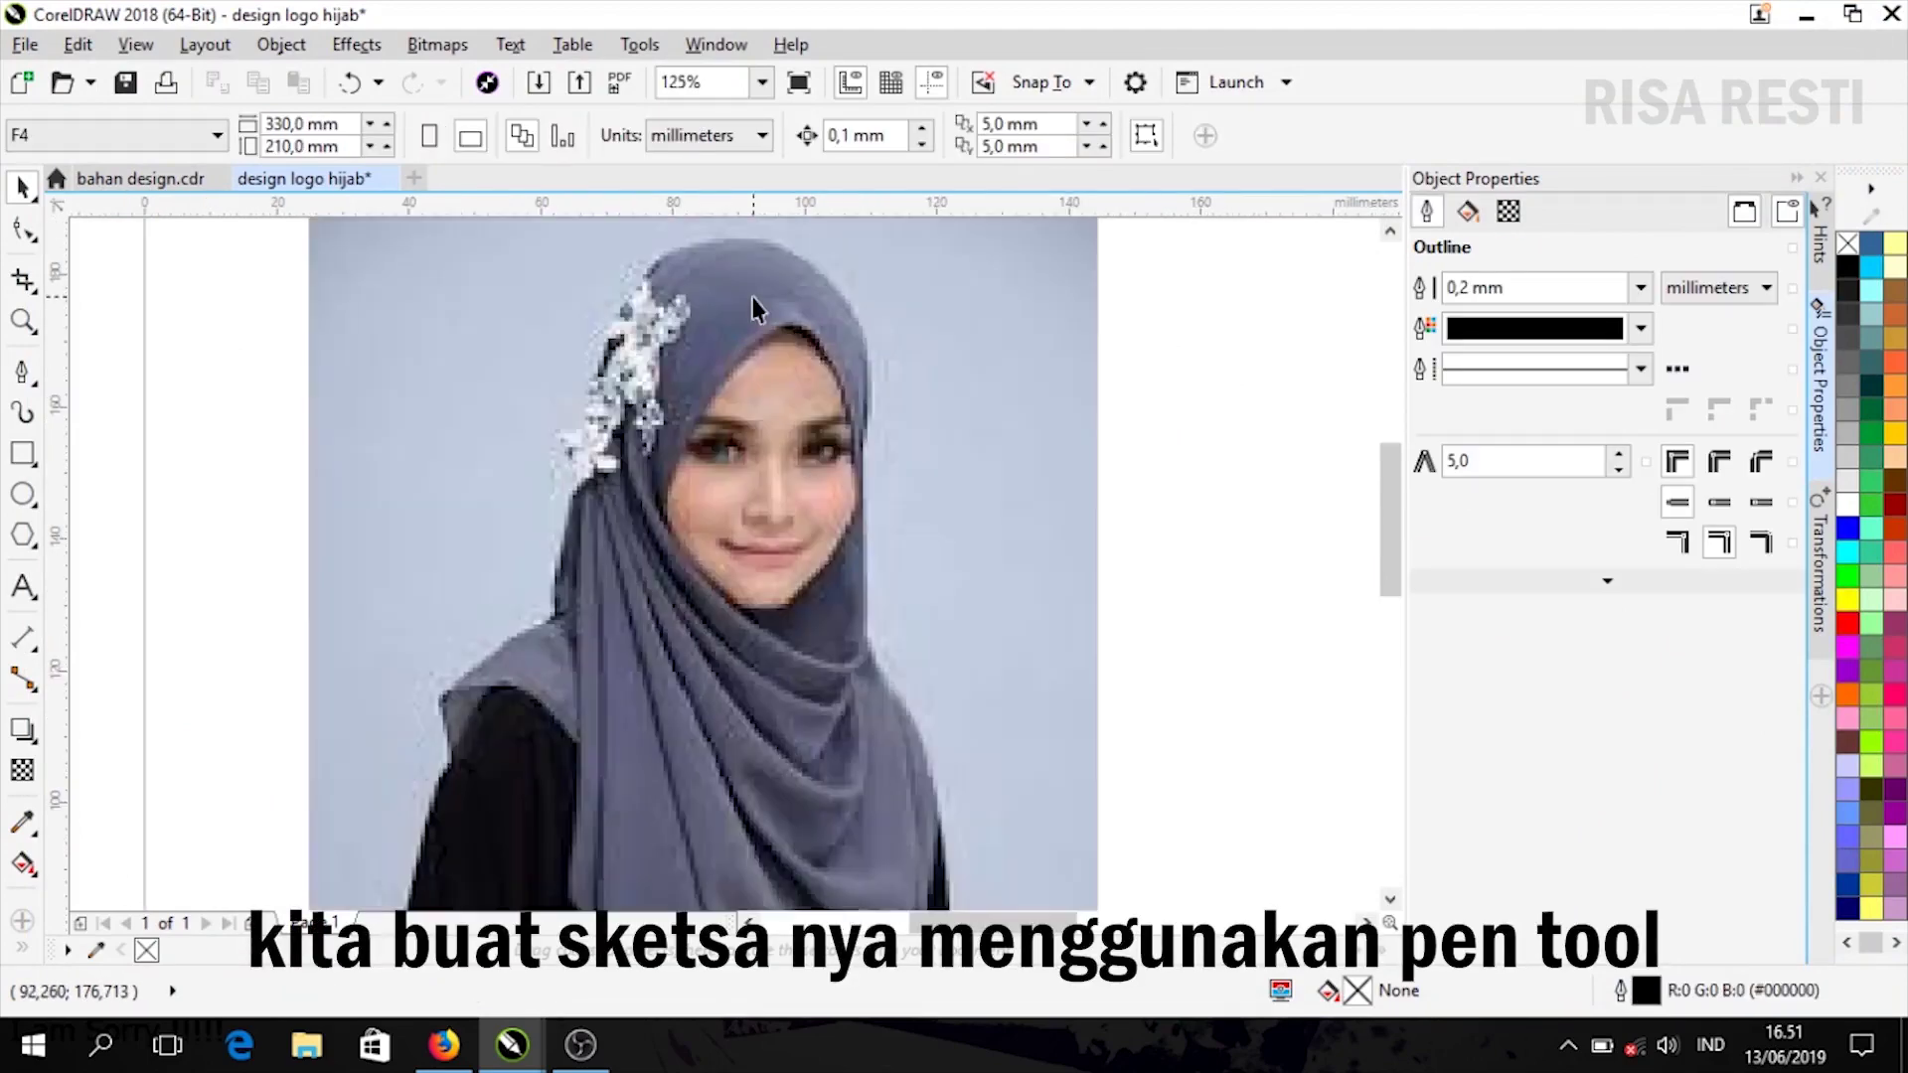
{"action": "scroll", "coordinate": [753, 303], "scroll_direction": "up", "scroll_amount": 1}
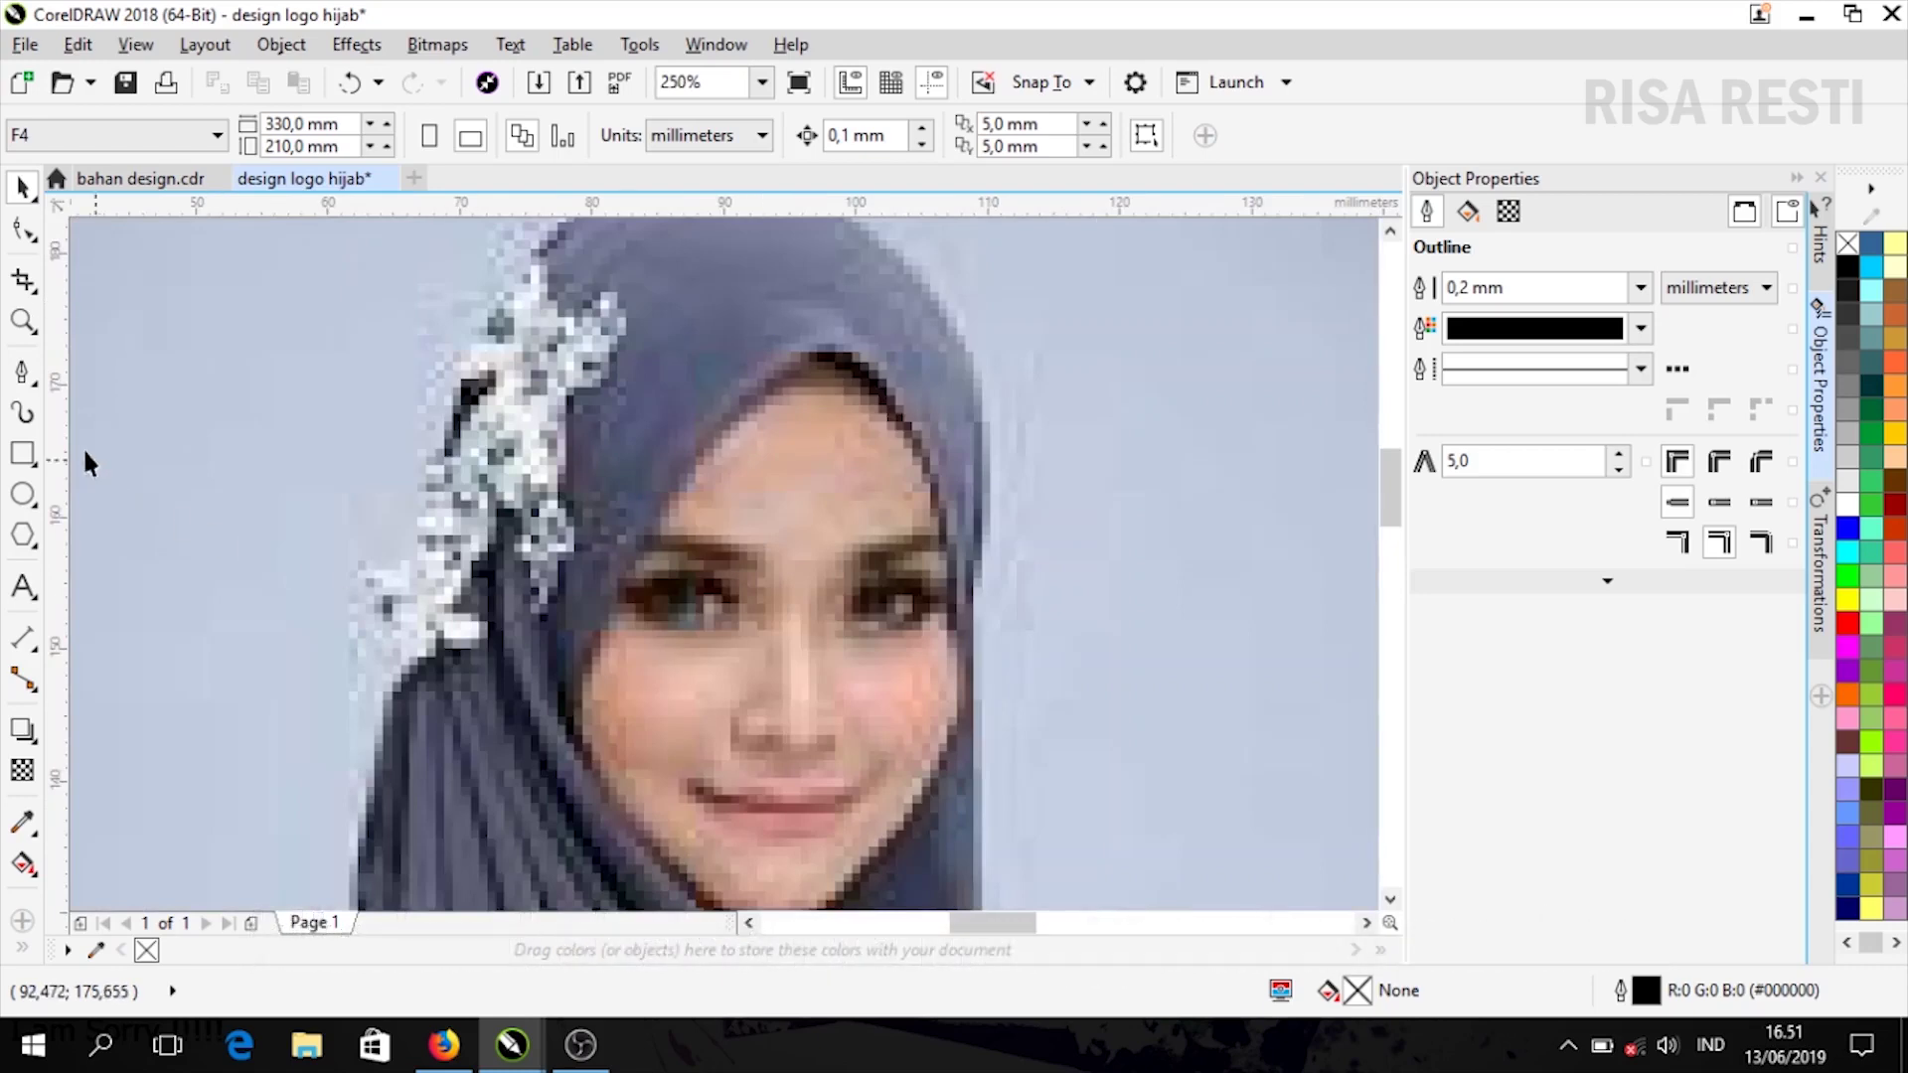
{"action": "left_click", "coordinate": [36, 387]}
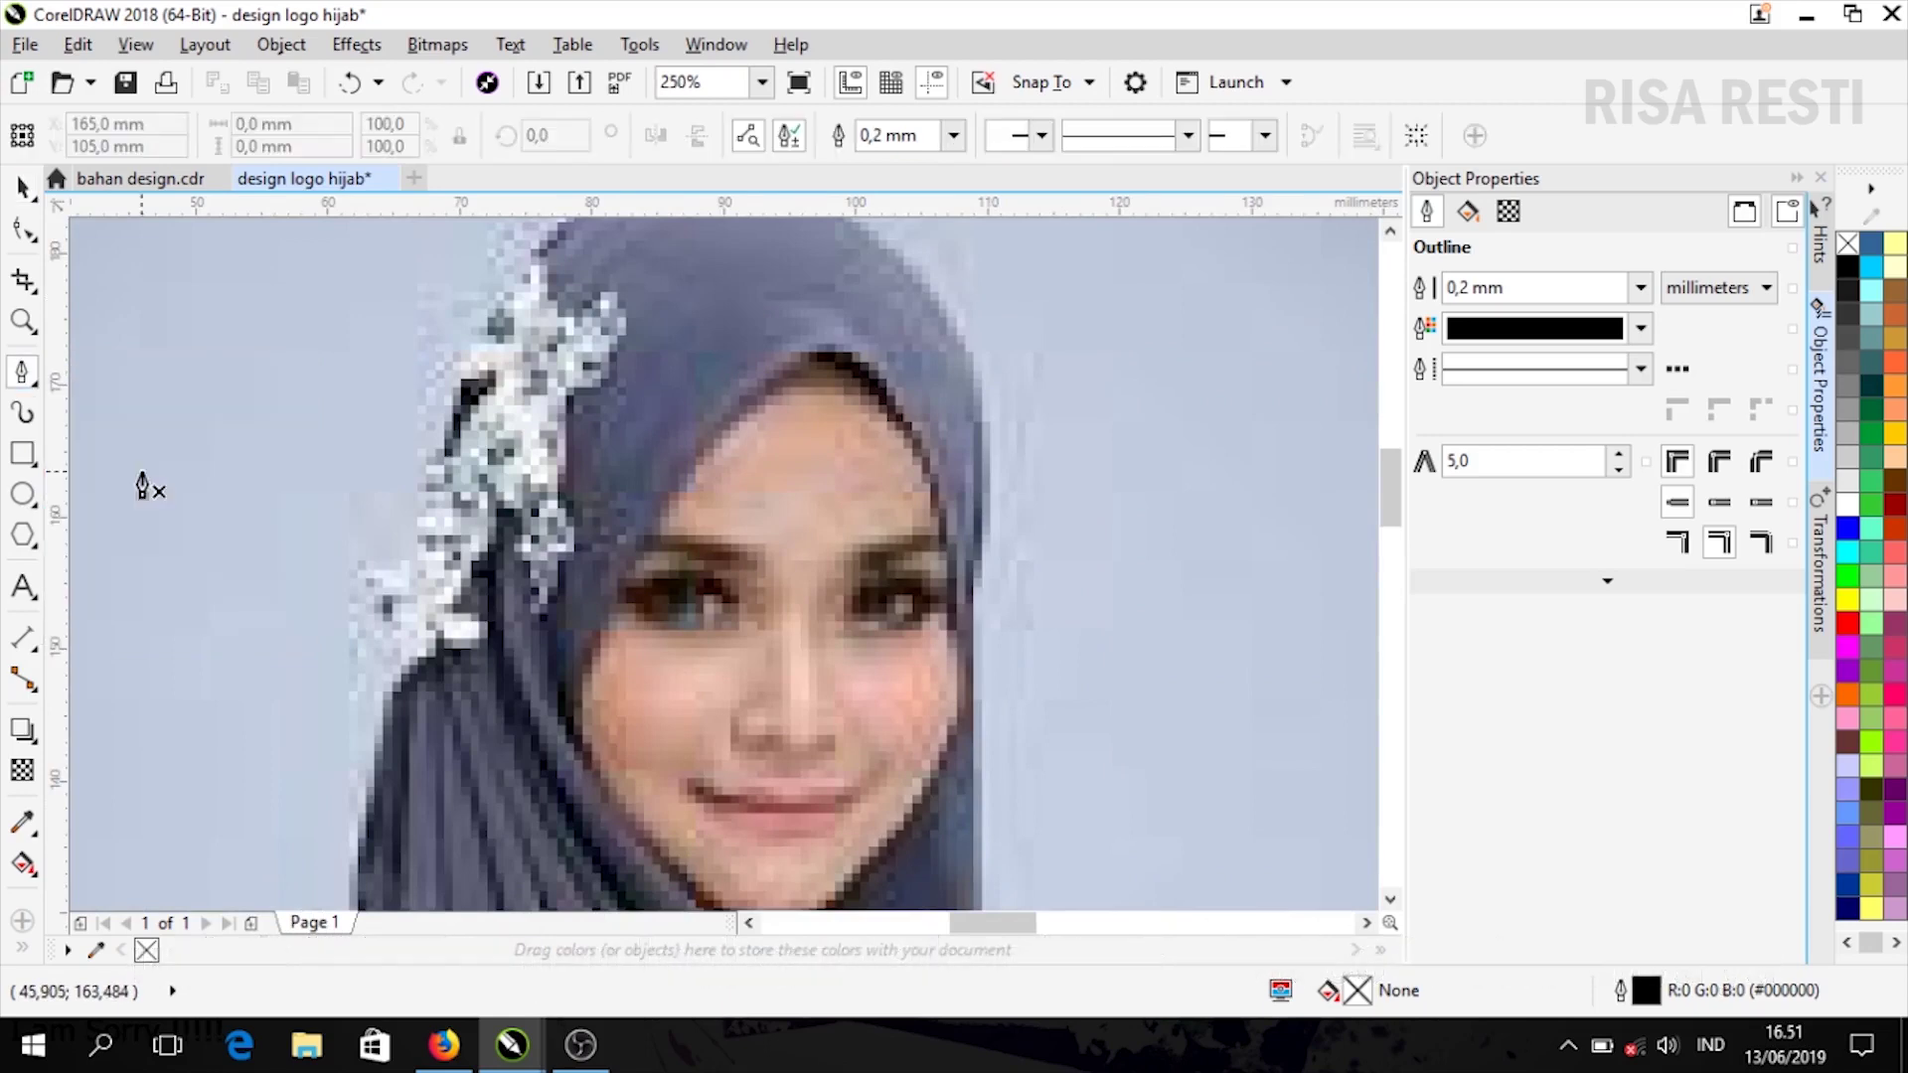
{"action": "left_click", "coordinate": [141, 473]}
{"action": "left_click_drag", "start_coordinate": [831, 352], "coordinate": [931, 364]}
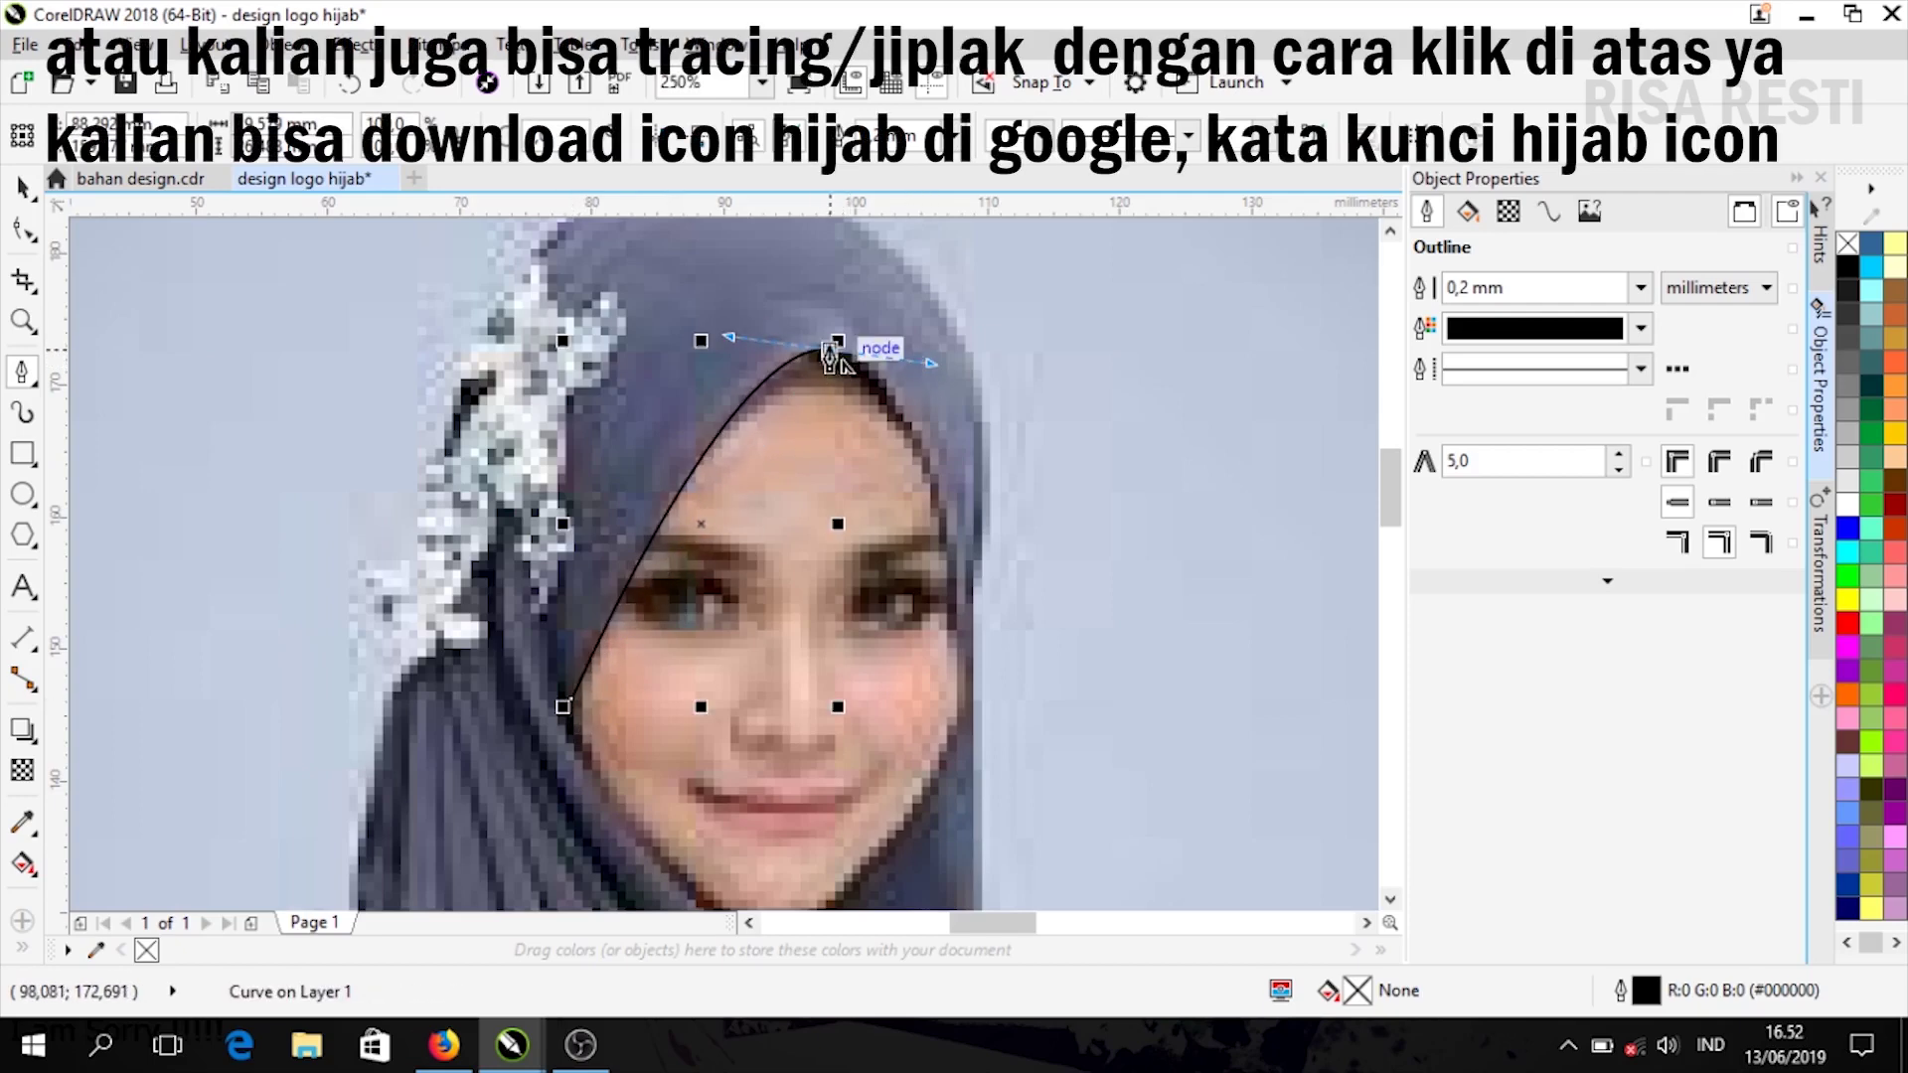
{"action": "left_click_drag", "start_coordinate": [958, 693], "coordinate": [946, 883]}
{"action": "left_click", "coordinate": [957, 650], "text": "alt"}
Continue the outline around the outer edge of the head and past the flower ornament
{"action": "left_click_drag", "start_coordinate": [976, 334], "coordinate": [950, 260]}
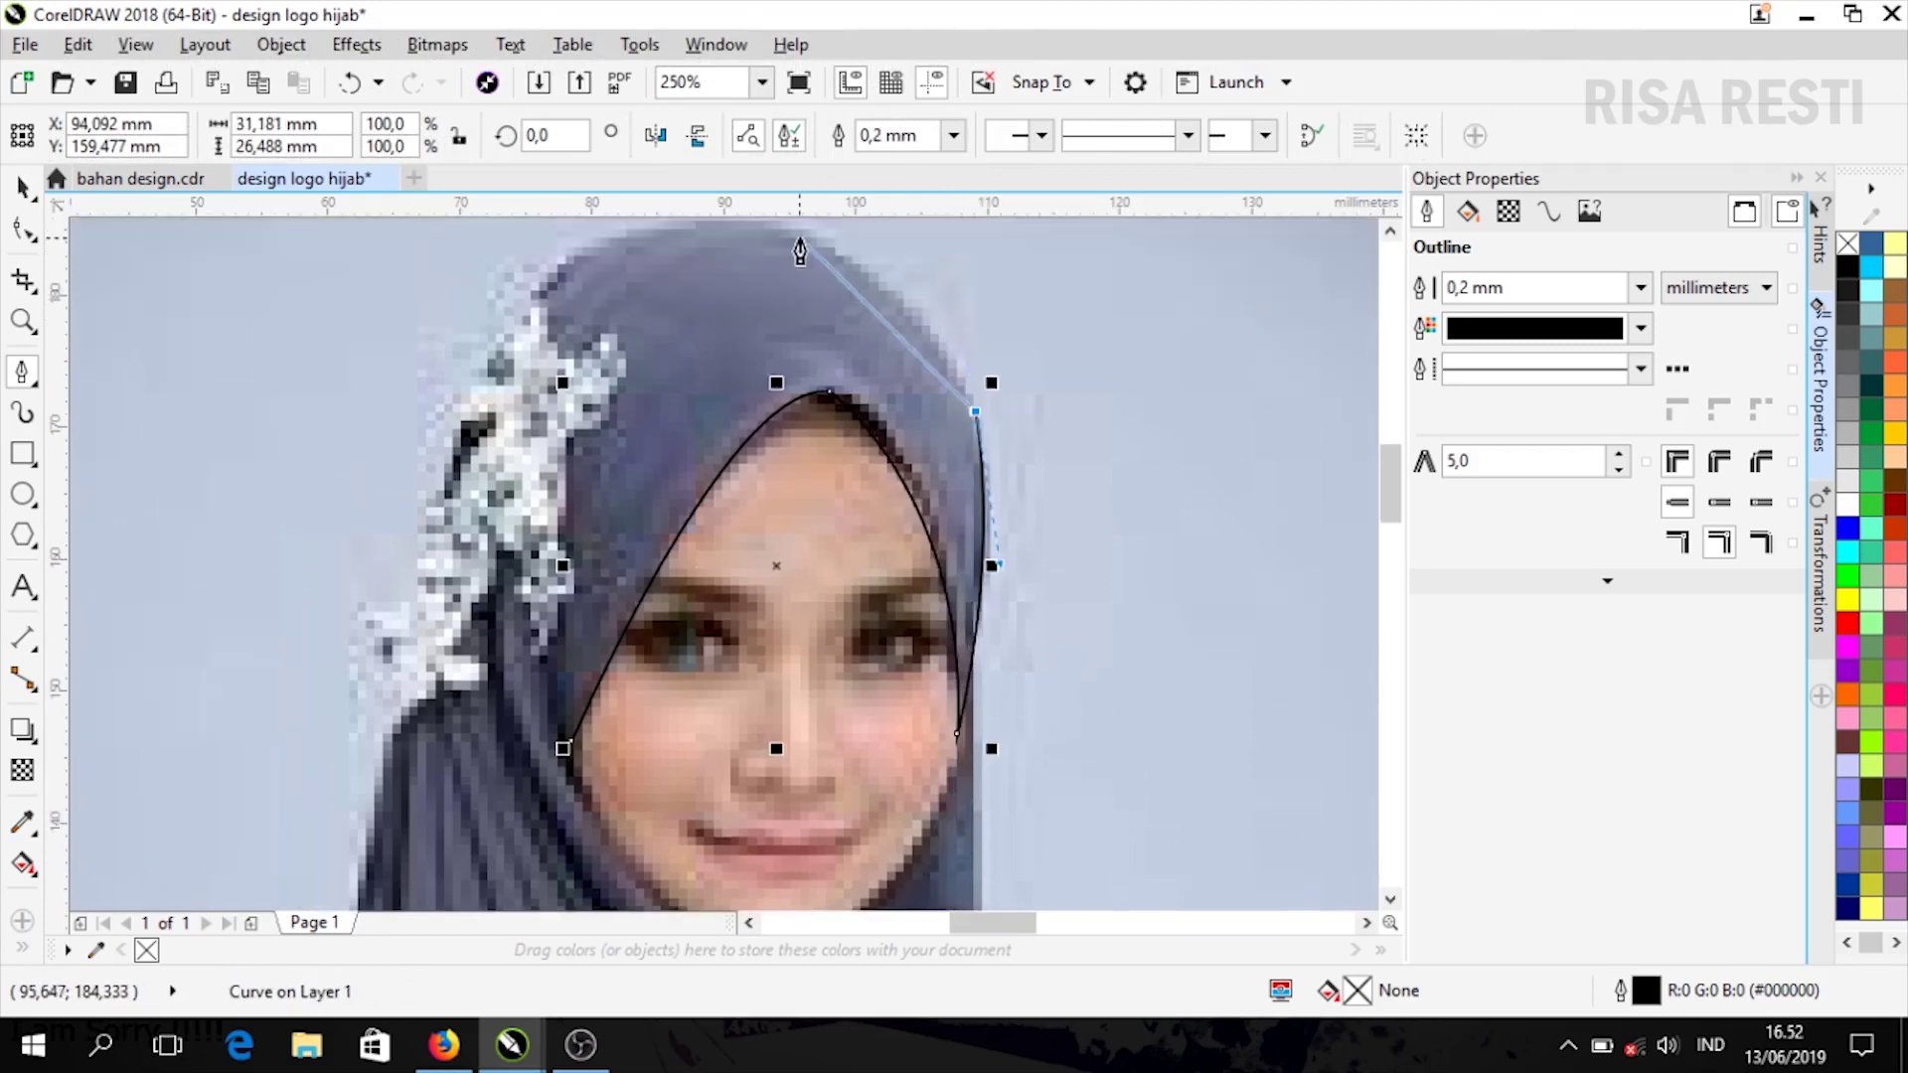
{"action": "left_click_drag", "start_coordinate": [800, 251], "coordinate": [660, 298]}
{"action": "left_click_drag", "start_coordinate": [529, 404], "coordinate": [432, 538]}
{"action": "mouse_move", "coordinate": [450, 711]}
{"action": "left_mouse_down"}
{"action": "mouse_move", "coordinate": [502, 813]}
{"action": "mouse_move", "coordinate": [496, 860]}
{"action": "left_mouse_up"}
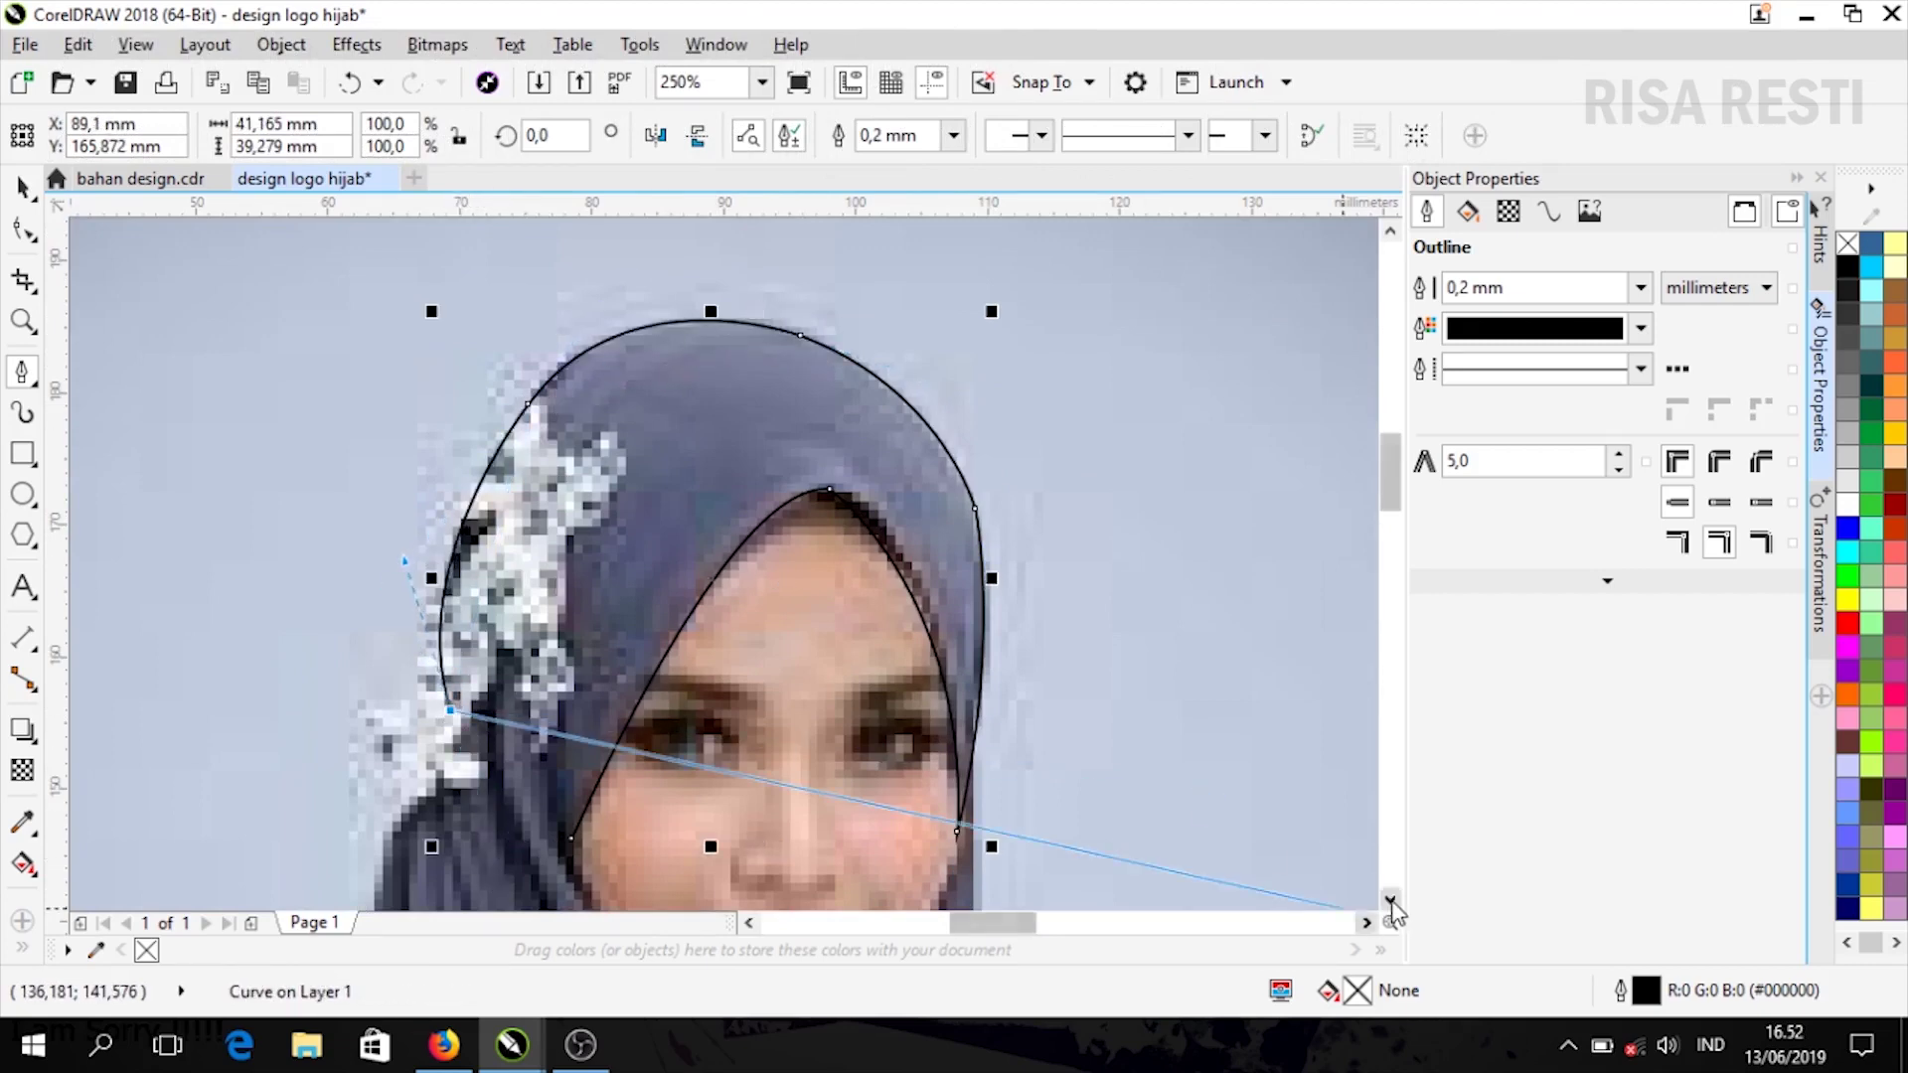
Extend the outline down the neck to the shoulder tip, around its lower corner and along the underside of the shoulder drape
{"action": "left_click", "coordinate": [1391, 900]}
{"action": "left_click", "coordinate": [1390, 901]}
{"action": "scroll", "coordinate": [348, 845], "scroll_direction": "down", "scroll_amount": 1}
{"action": "left_click_drag", "start_coordinate": [356, 670], "coordinate": [228, 883]}
{"action": "left_click", "coordinate": [1391, 900]}
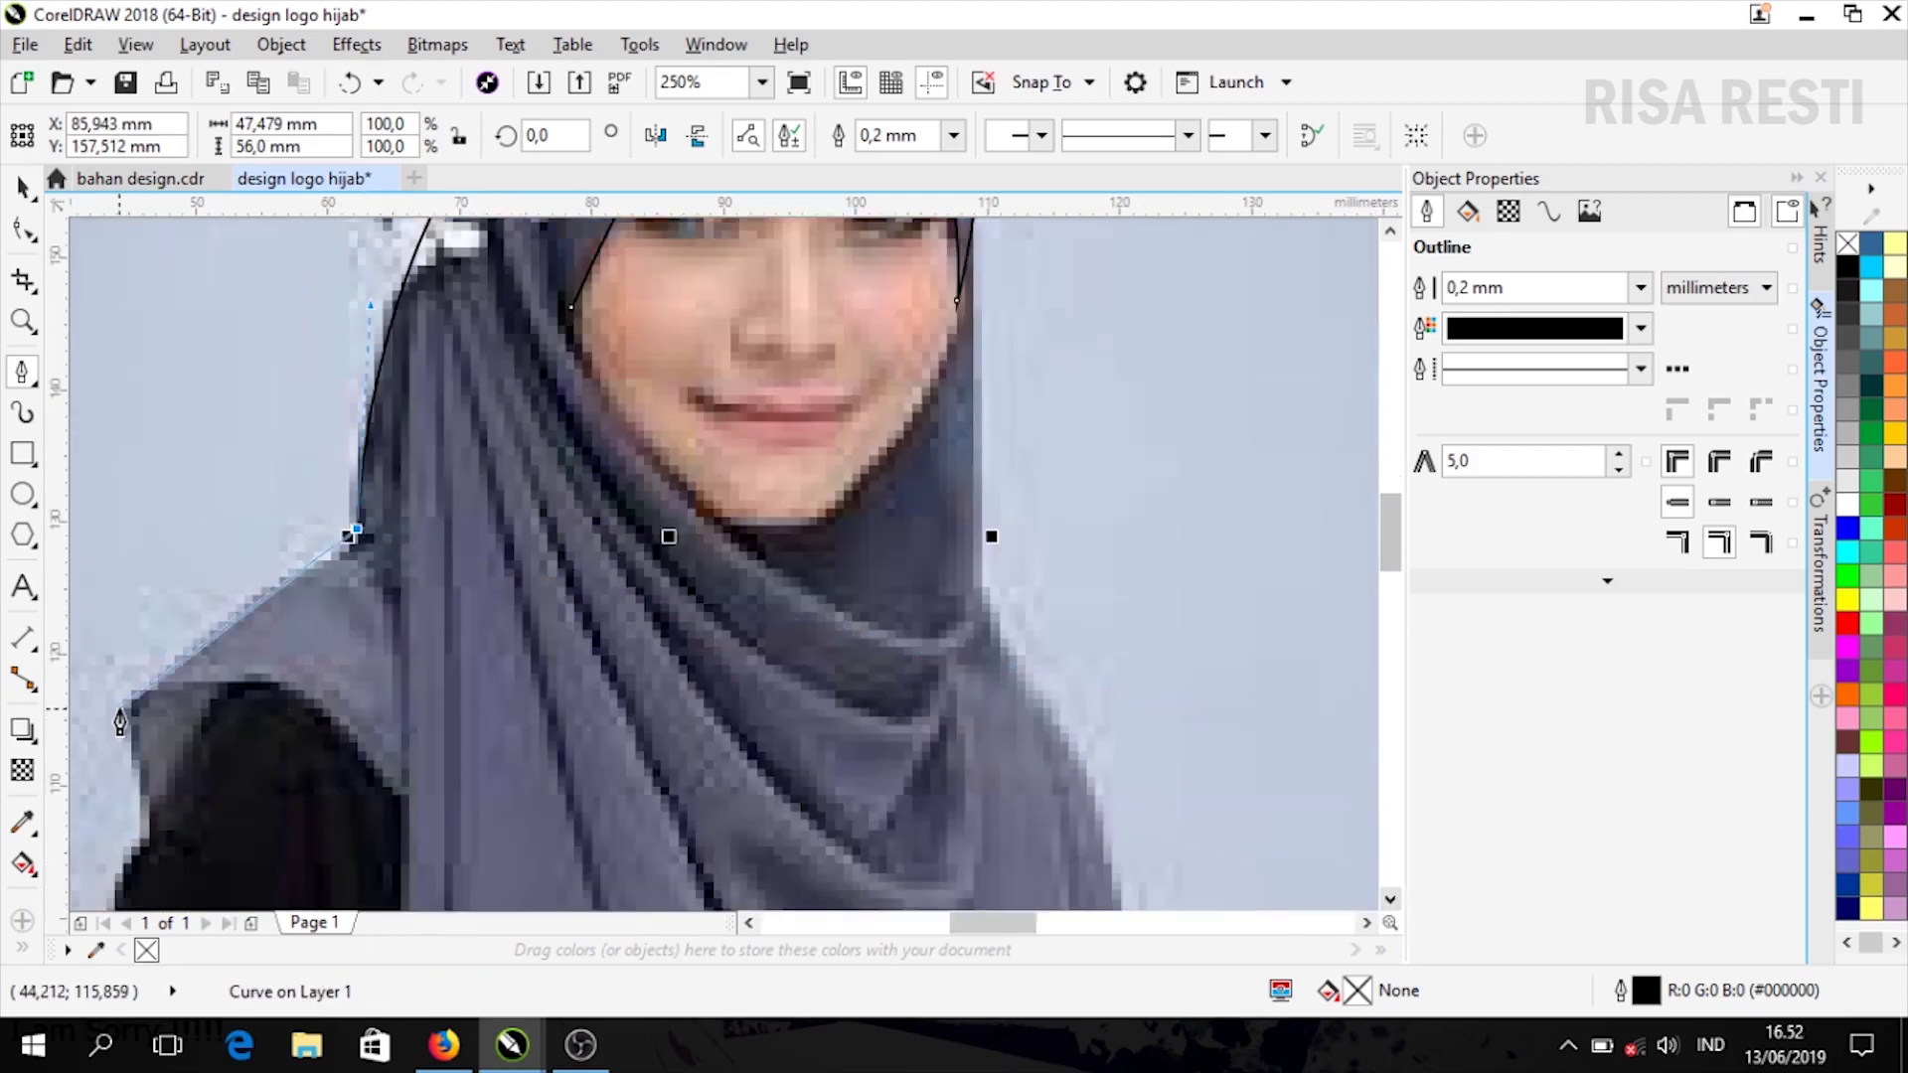
{"action": "left_click", "coordinate": [121, 706]}
{"action": "left_click_drag", "start_coordinate": [145, 833], "coordinate": [260, 779]}
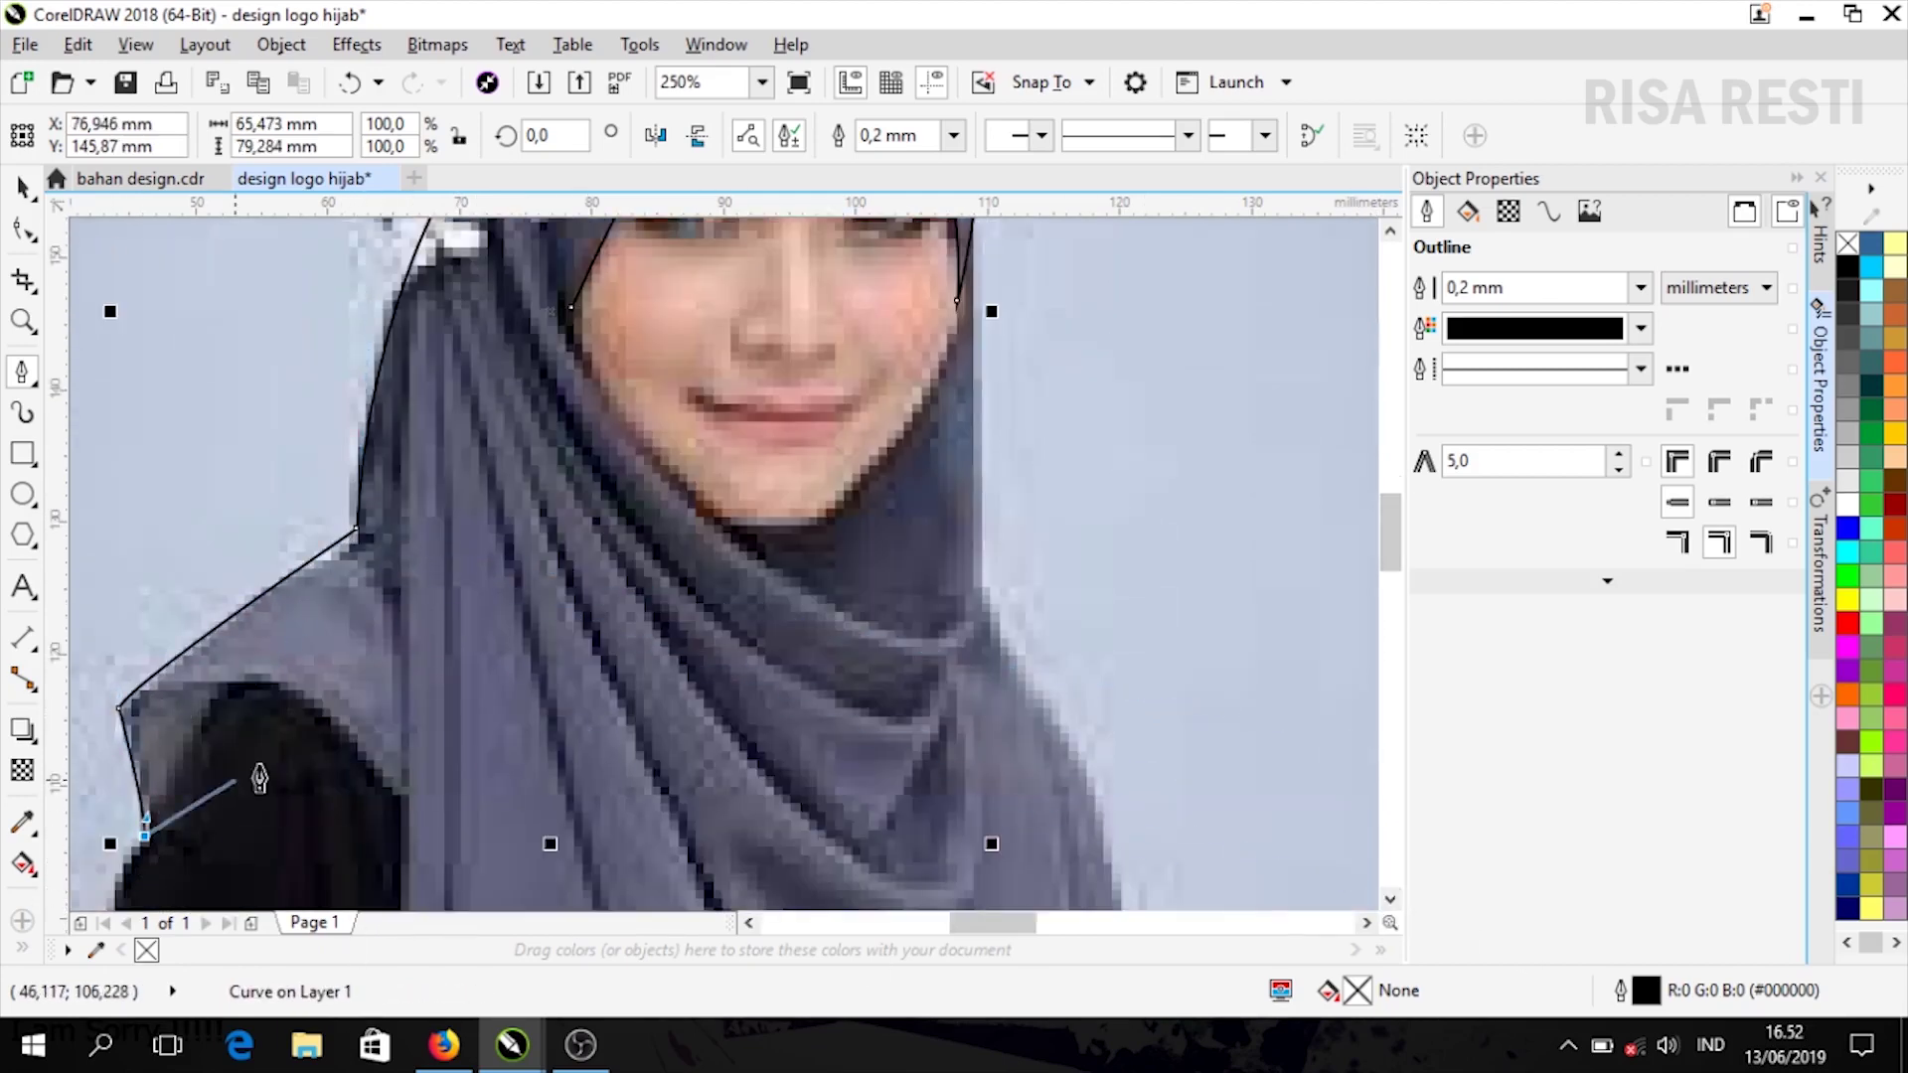
{"action": "left_click_drag", "start_coordinate": [294, 690], "coordinate": [407, 804]}
{"action": "left_click", "coordinate": [294, 689], "text": "alt"}
Continue the outline down the scarf's inner edge beside the black sleeve
{"action": "left_click", "coordinate": [1390, 900]}
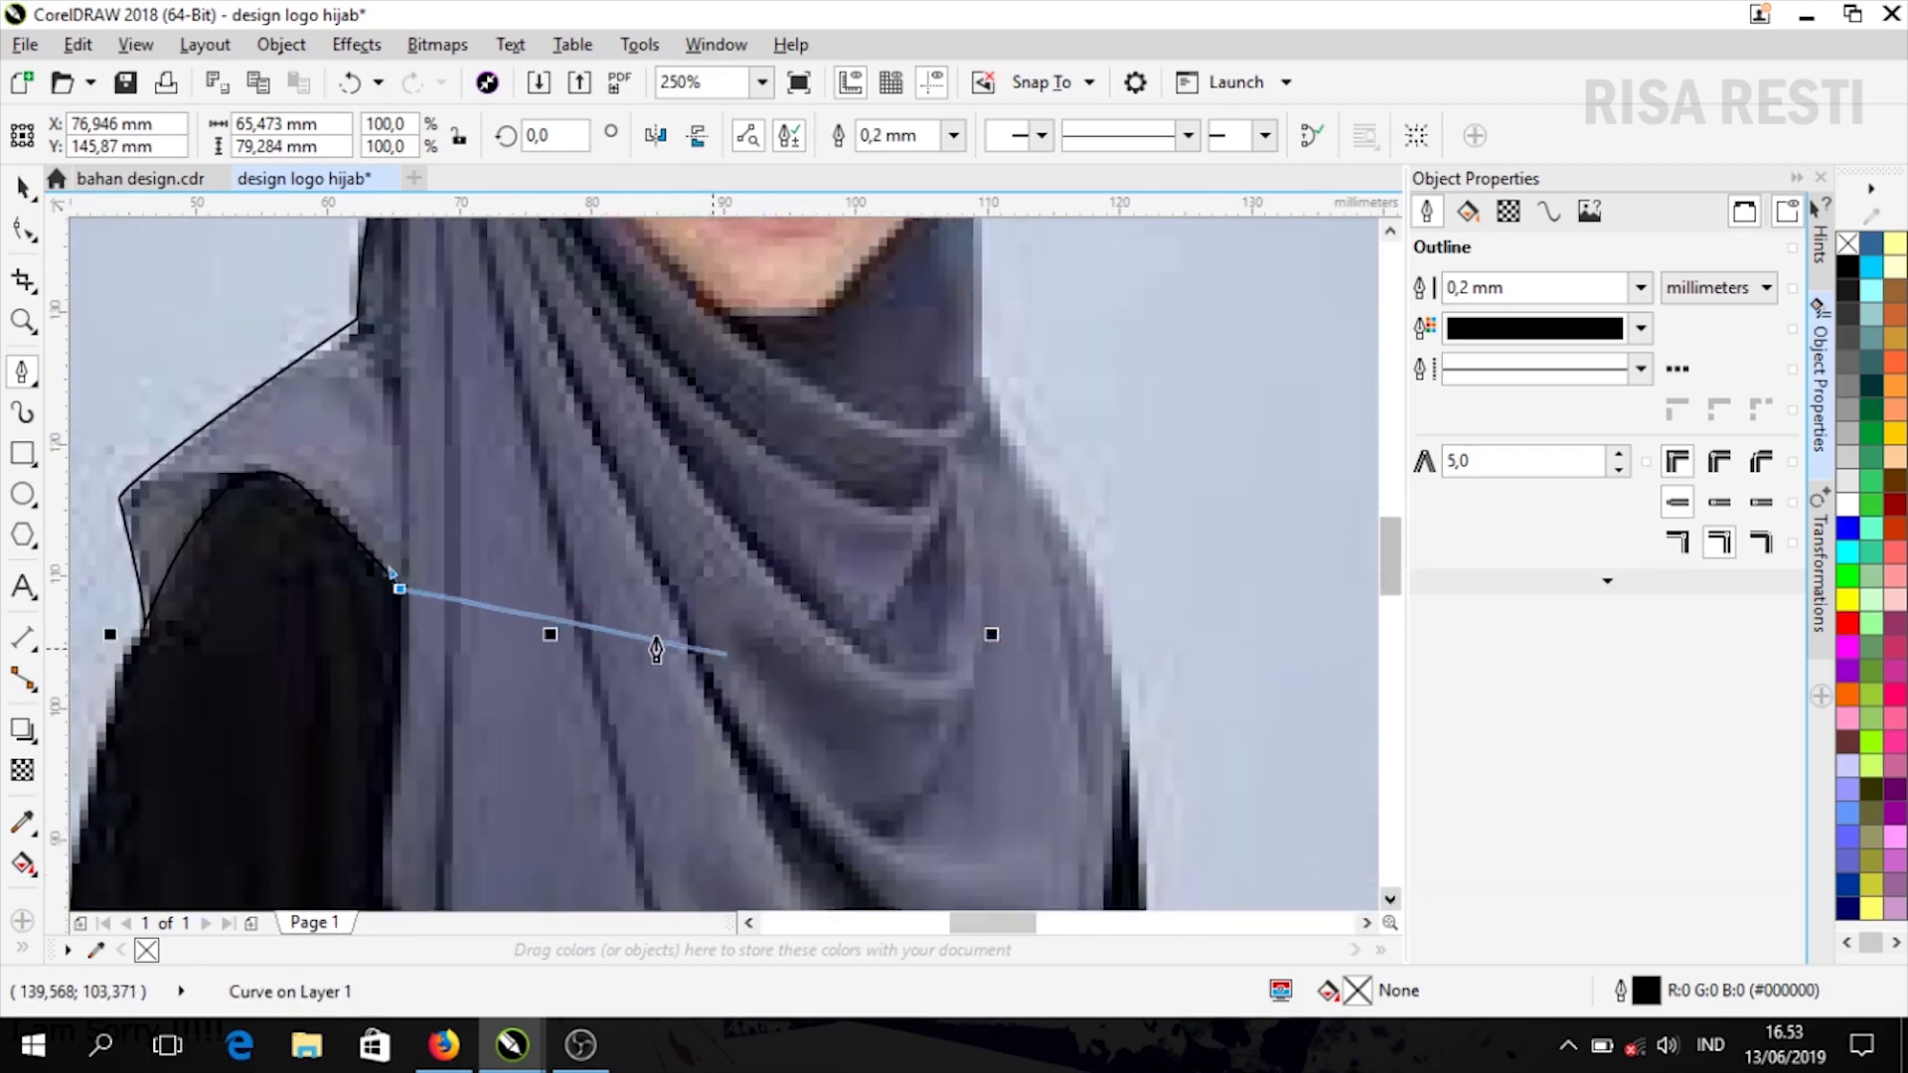
{"action": "scroll", "coordinate": [696, 752], "scroll_direction": "down", "scroll_amount": 2}
{"action": "scroll", "coordinate": [679, 821], "scroll_direction": "up", "scroll_amount": 1}
{"action": "scroll", "coordinate": [1325, 600], "scroll_direction": "down", "scroll_amount": 2}
{"action": "scroll", "coordinate": [576, 596], "scroll_direction": "up", "scroll_amount": 1}
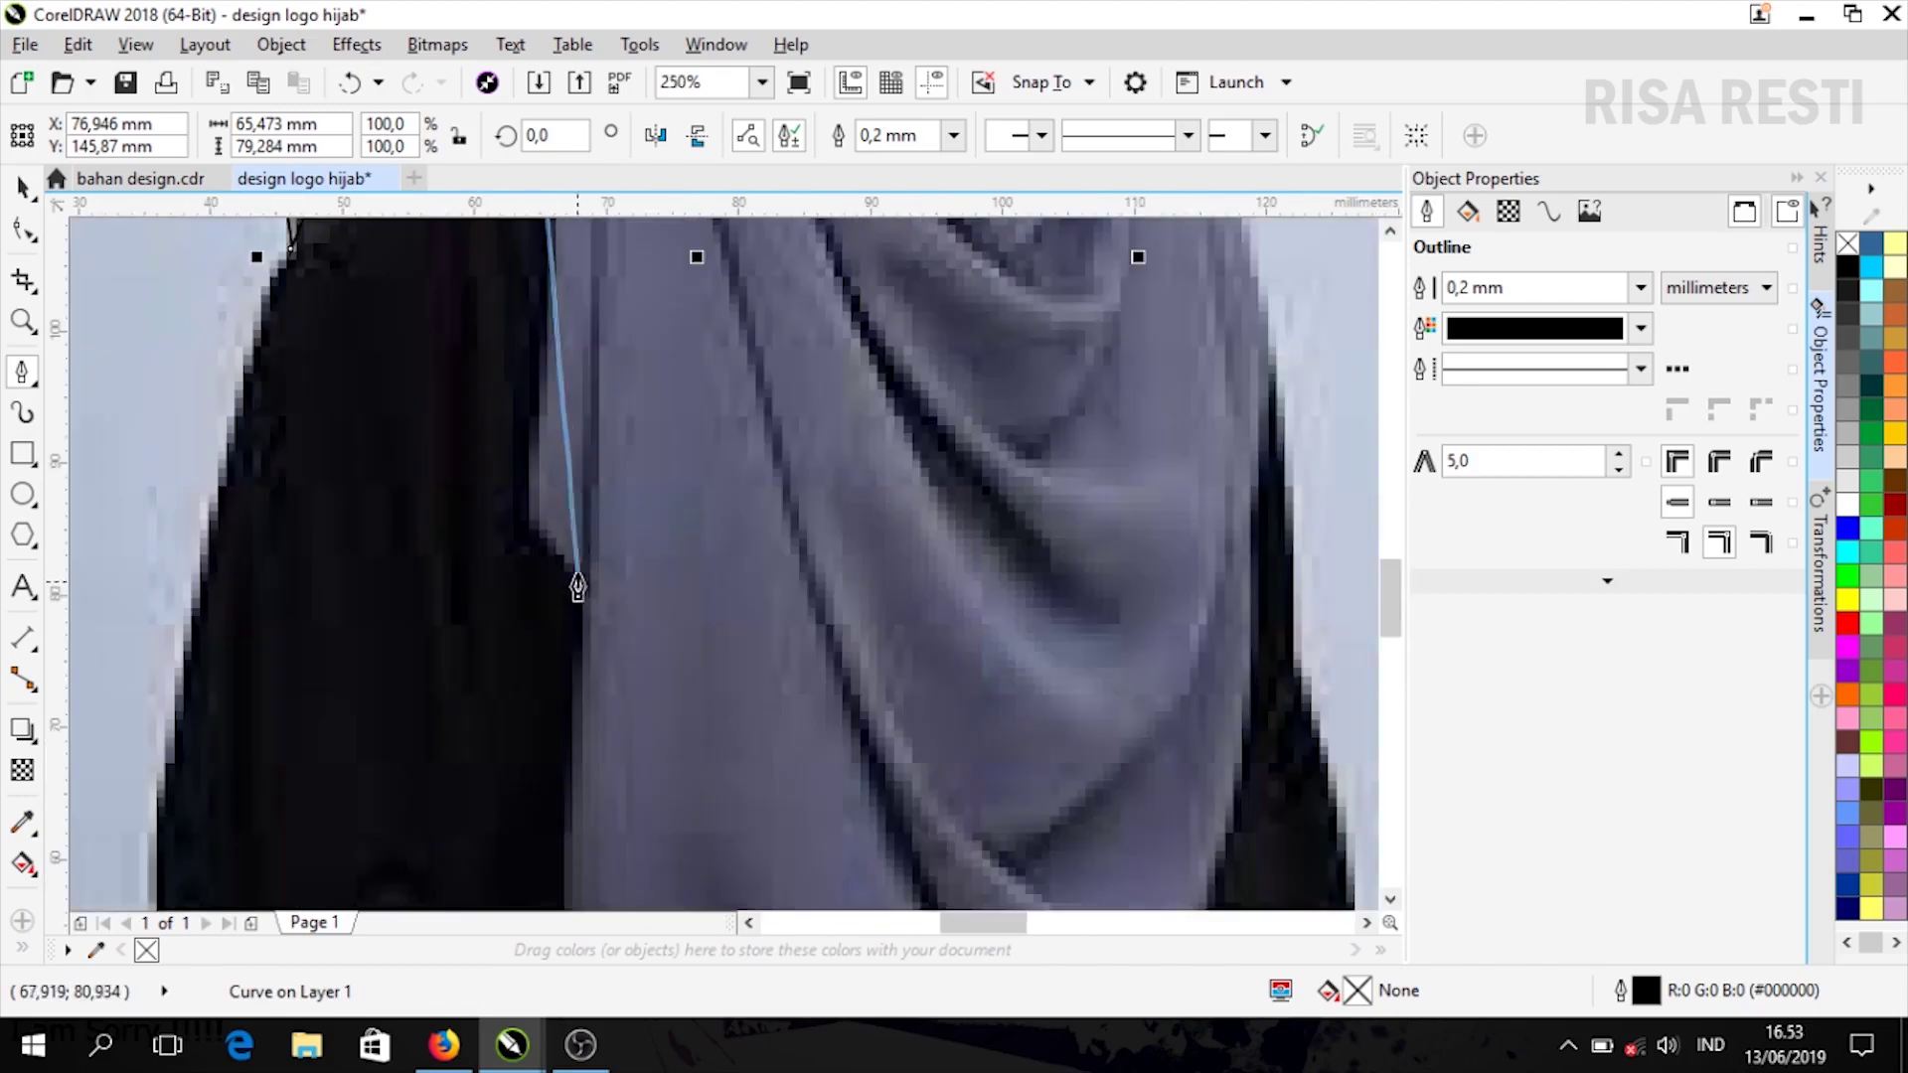
{"action": "left_click", "coordinate": [1391, 234]}
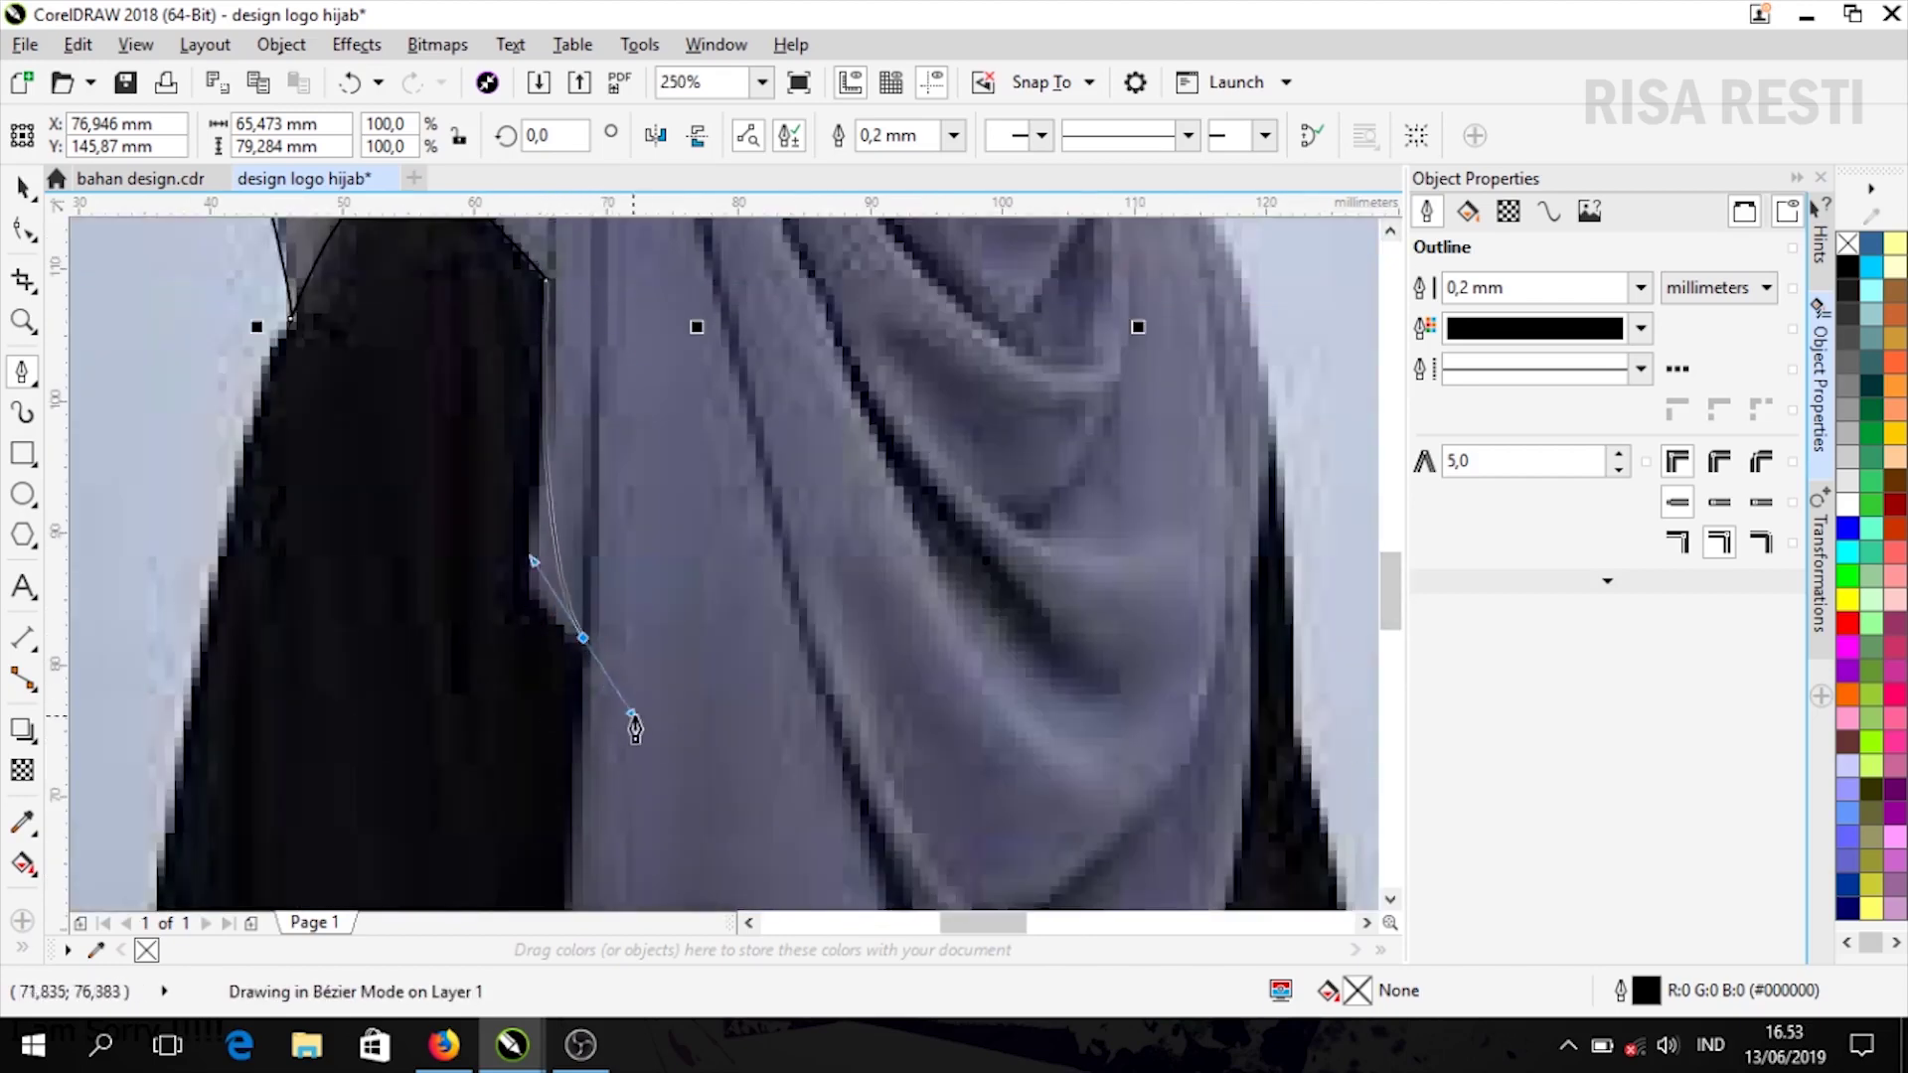
{"action": "left_click", "coordinate": [584, 643]}
Trace the scarf's curved bottom hem and carry the outline up its opposite side to the upper arm
{"action": "scroll", "coordinate": [1237, 795], "scroll_direction": "down", "scroll_amount": 1}
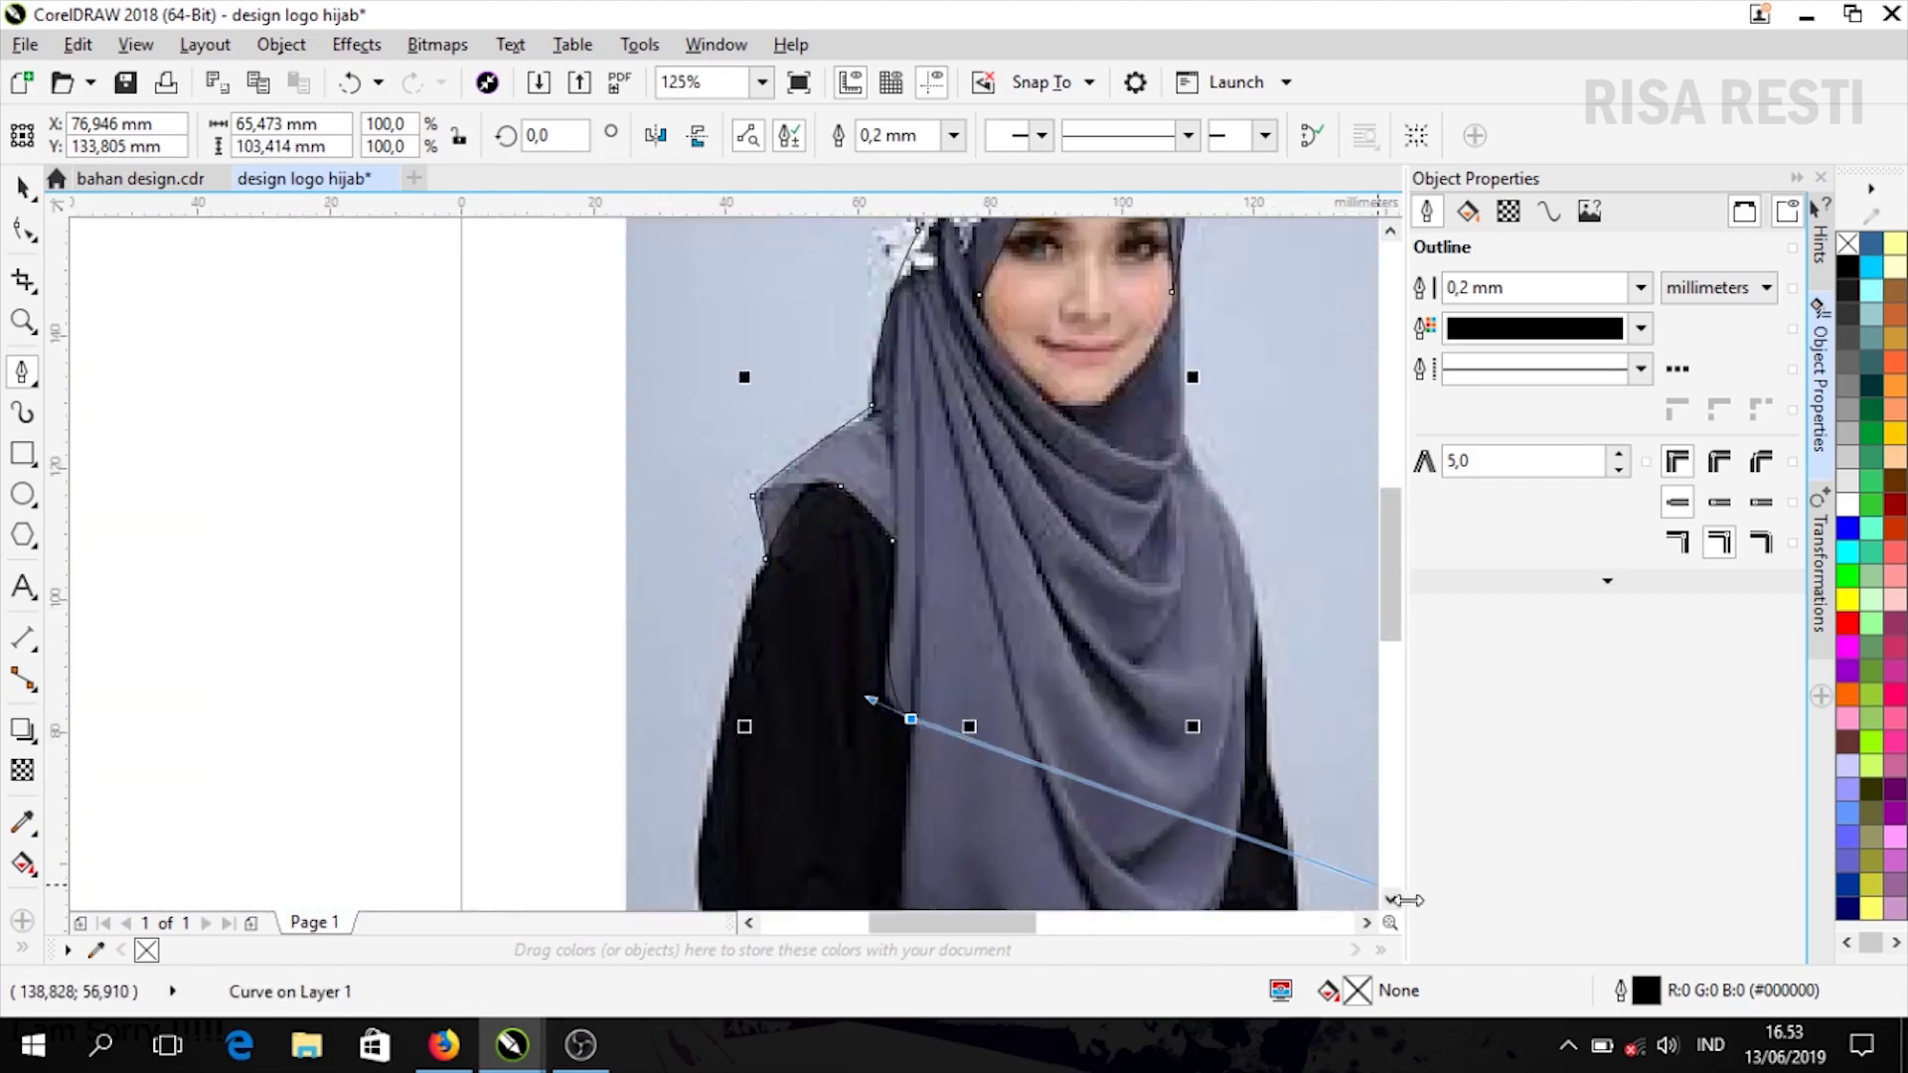
{"action": "scroll", "coordinate": [1217, 855], "scroll_direction": "down", "scroll_amount": 1}
{"action": "left_click_drag", "start_coordinate": [1199, 846], "coordinate": [1116, 809]}
{"action": "left_click", "coordinate": [1012, 847], "text": "alt"}
{"action": "left_click_drag", "start_coordinate": [1069, 547], "coordinate": [1067, 294]}
{"action": "left_click", "coordinate": [1069, 548], "text": "alt"}
Trace the scarf's side over the shoulder and up the neck to the cheek, redoing the cheek node as a curve
{"action": "scroll", "coordinate": [1007, 345], "scroll_direction": "up", "scroll_amount": 1}
{"action": "left_click", "coordinate": [1389, 233]}
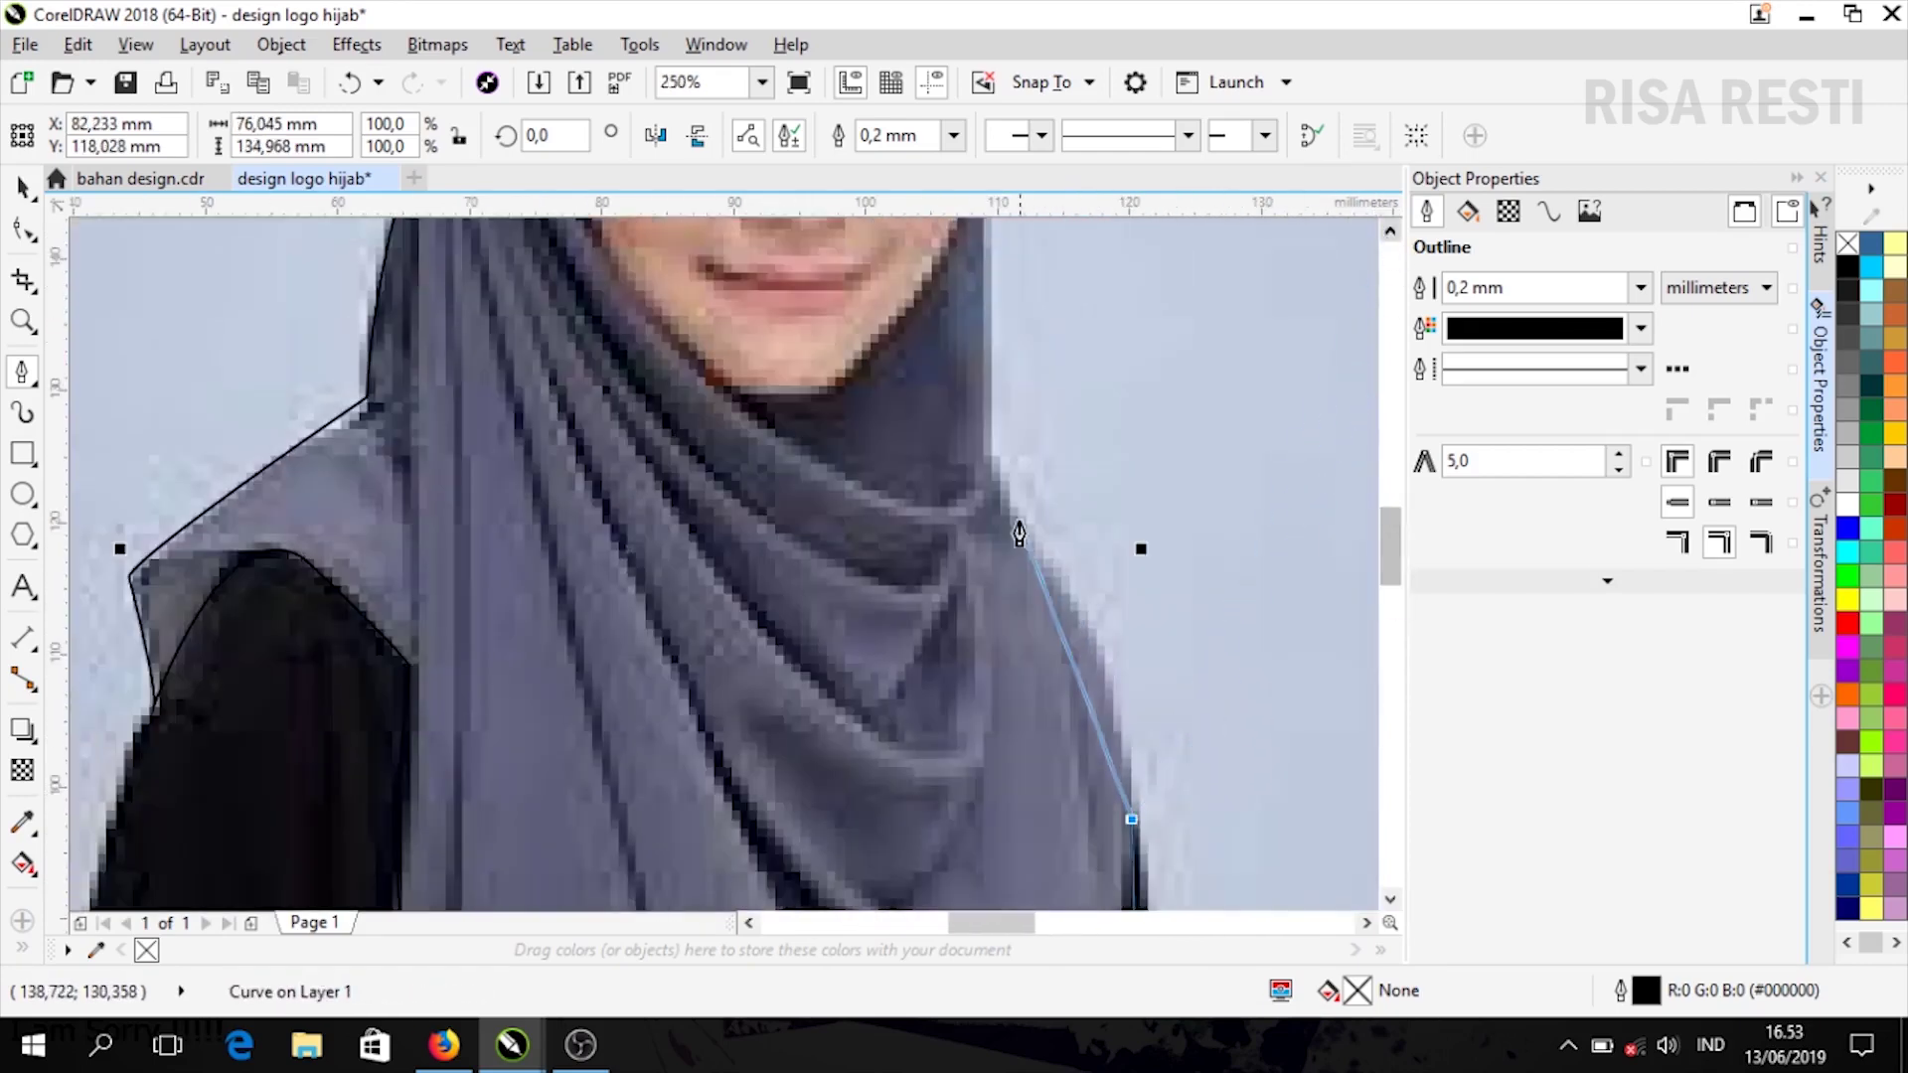
{"action": "left_click_drag", "start_coordinate": [1002, 491], "coordinate": [1167, 473]}
{"action": "left_click_drag", "start_coordinate": [962, 438], "coordinate": [961, 434]}
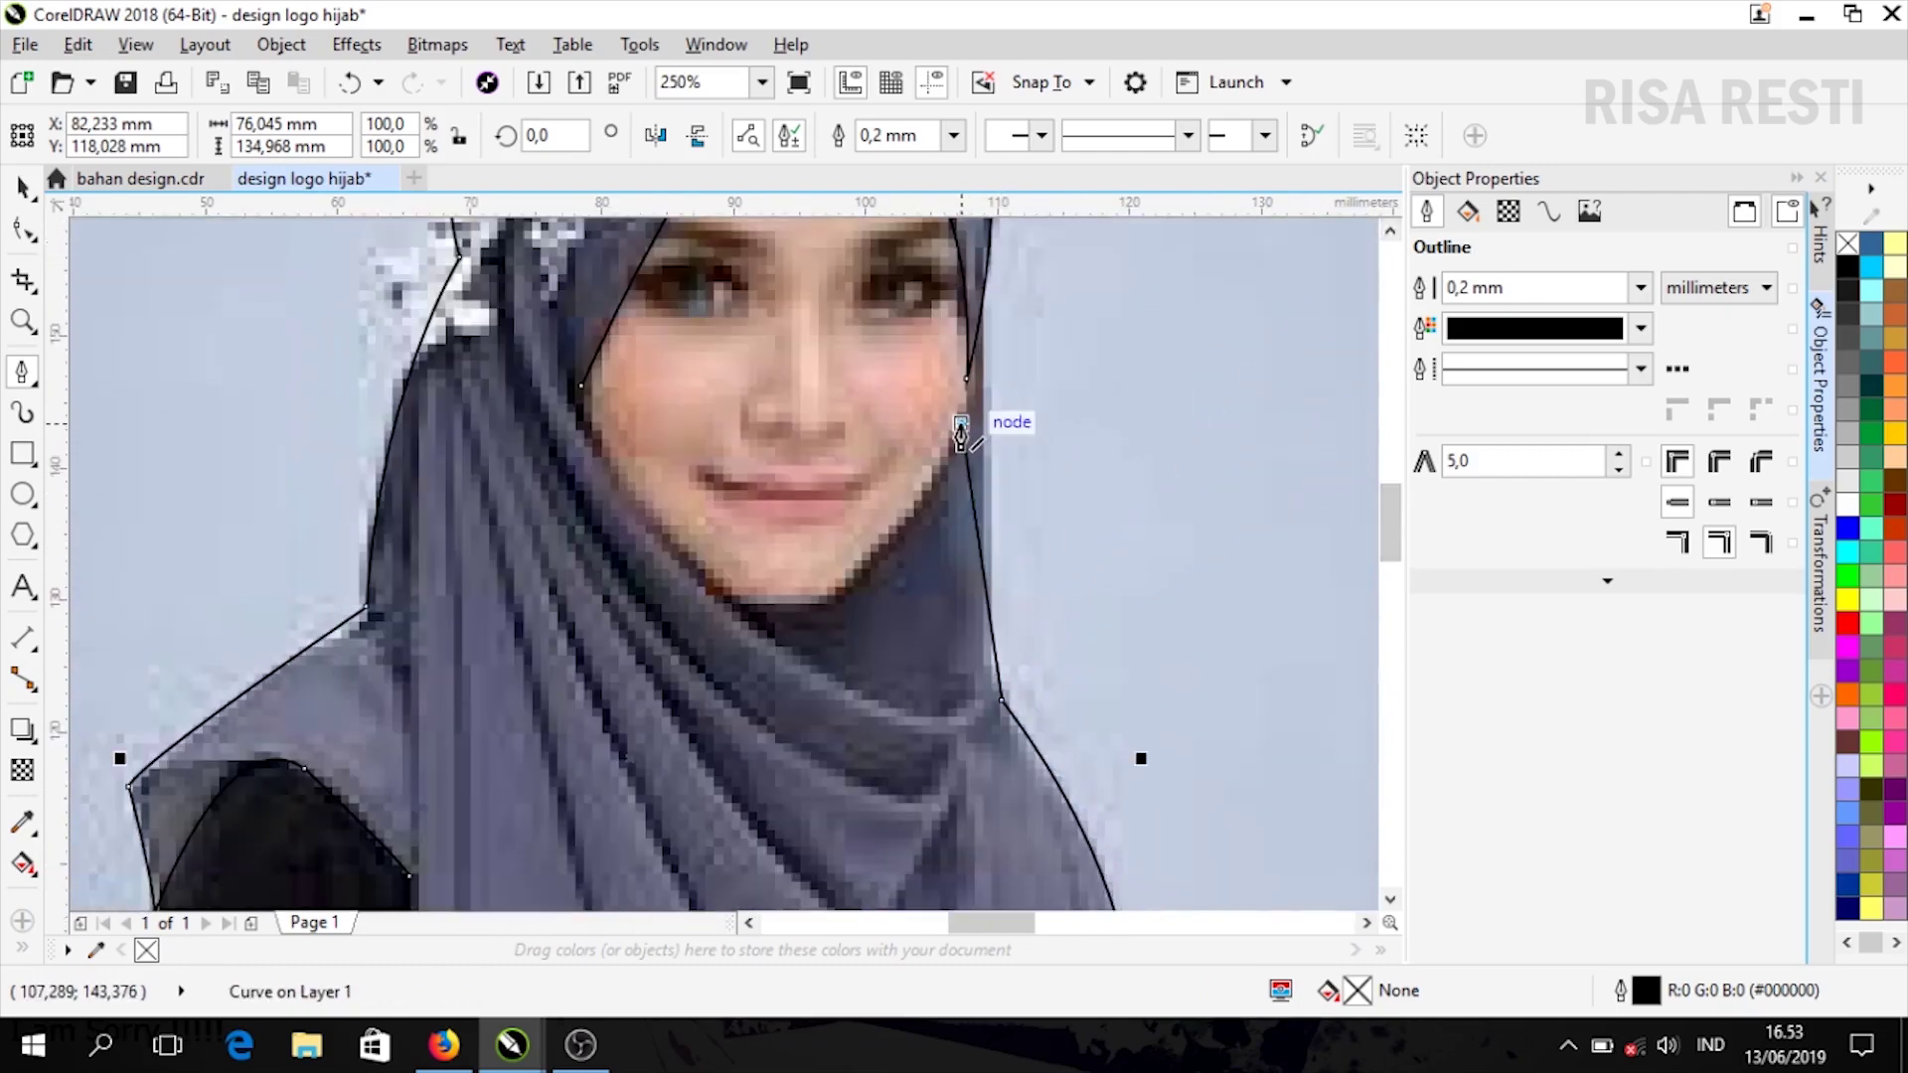
{"action": "key", "text": "ctrl+z"}
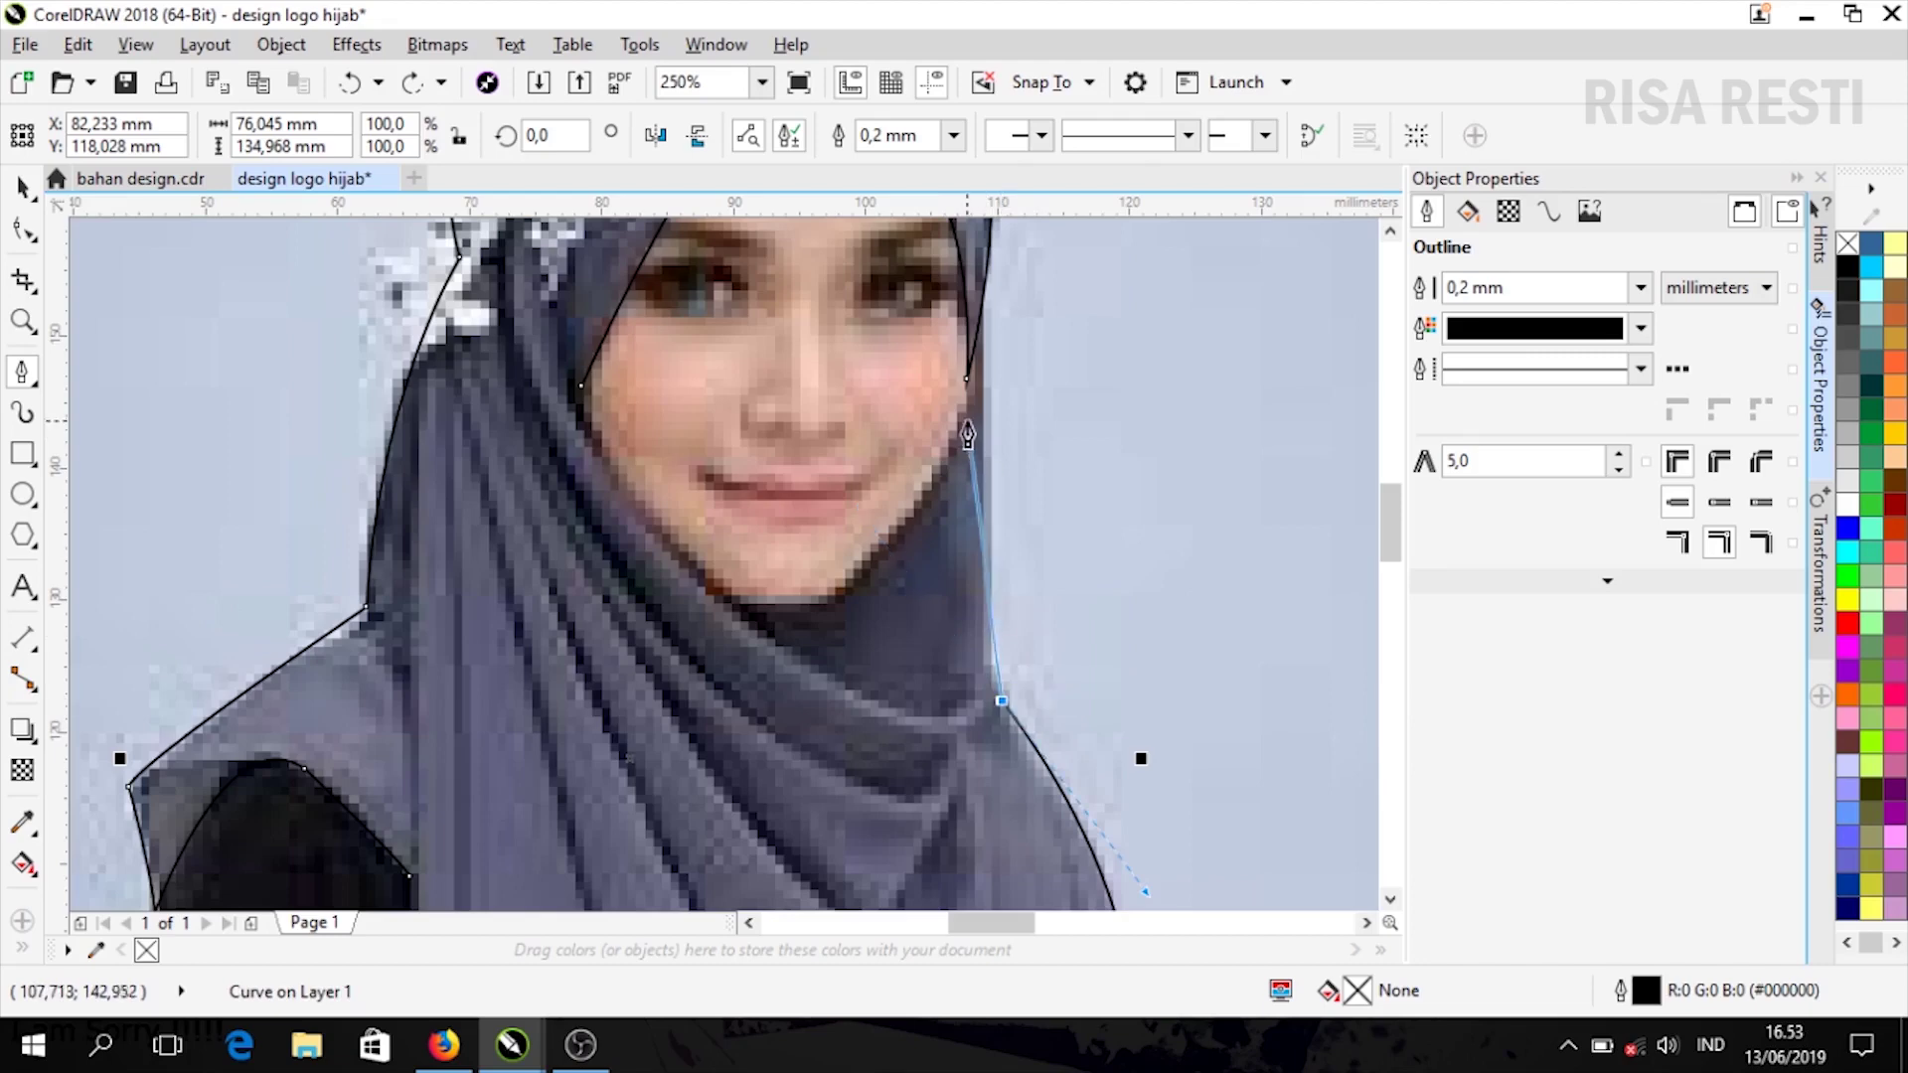
{"action": "left_click_drag", "start_coordinate": [964, 418], "coordinate": [944, 574]}
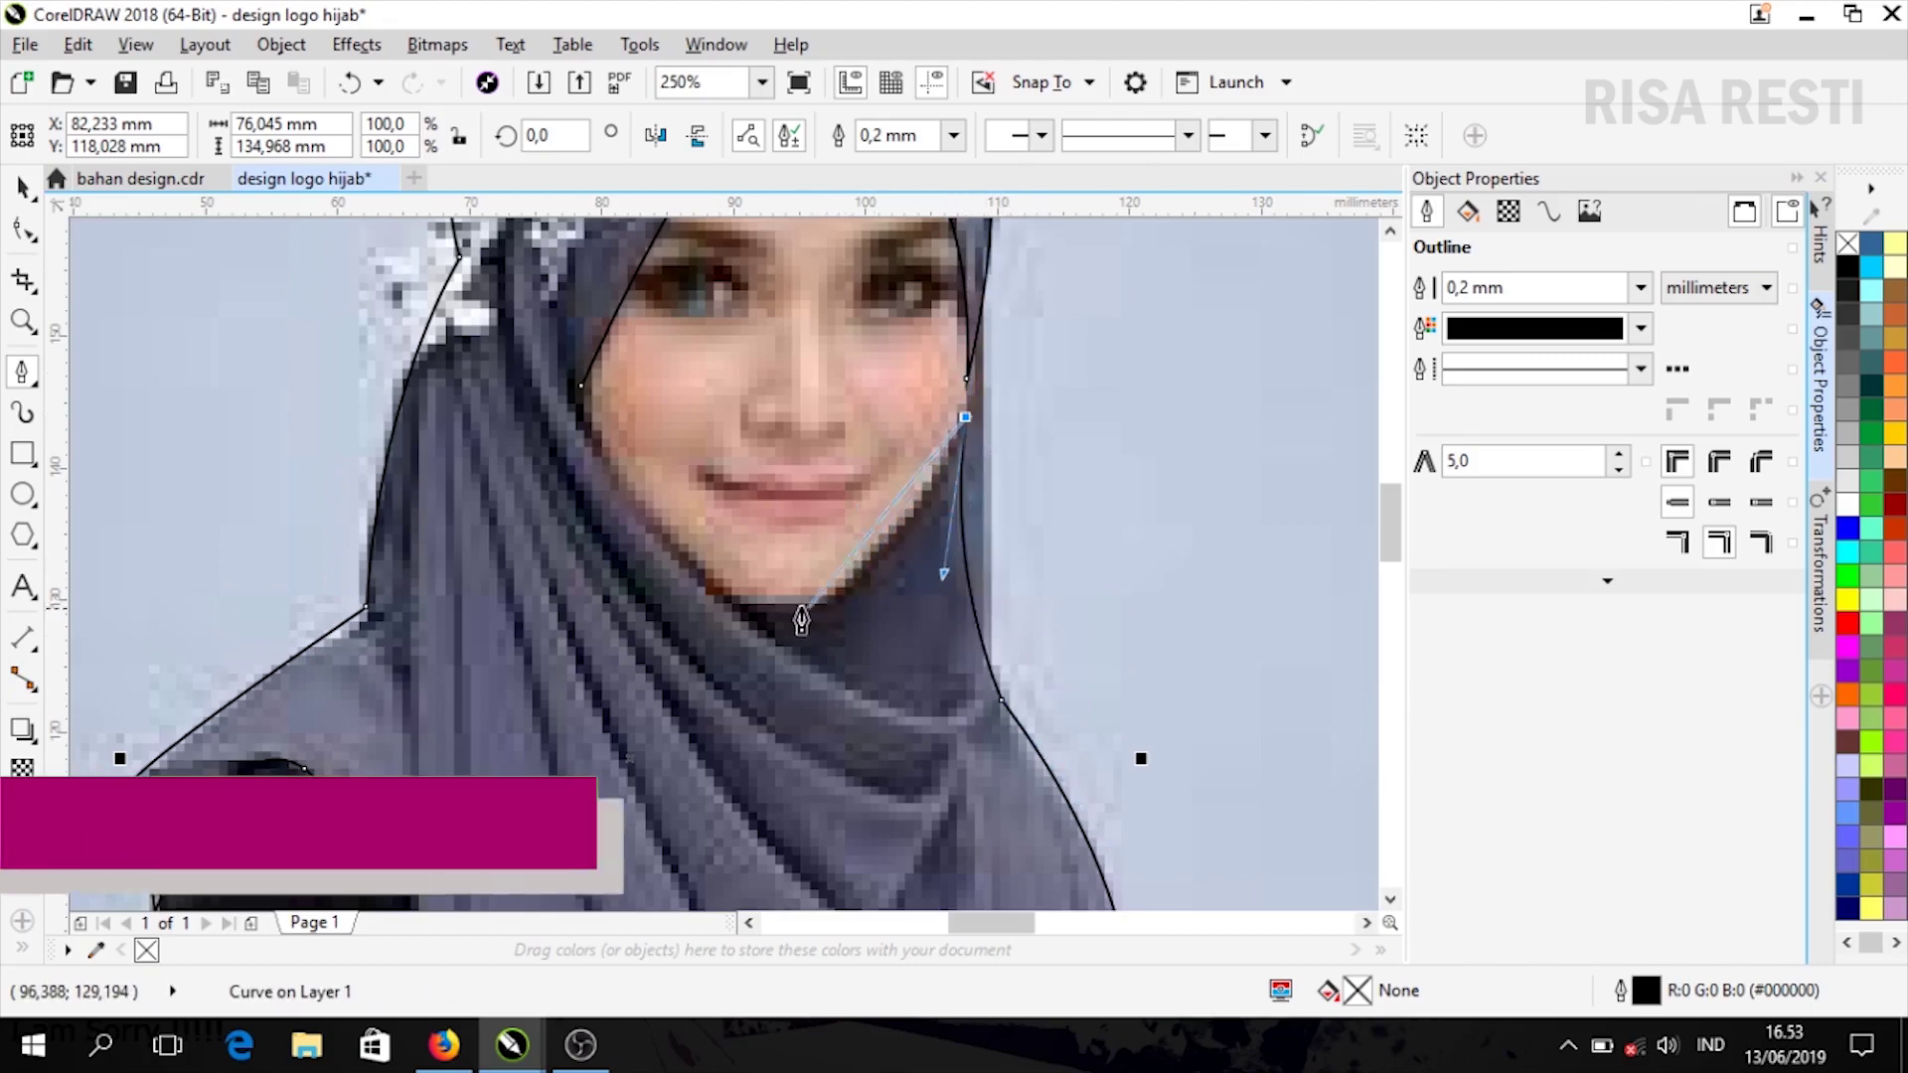
Trace the chin curve back to the starting node to close the hijab outline, about 76 mm wide and 135 mm high
{"action": "left_click_drag", "start_coordinate": [795, 608], "coordinate": [652, 541]}
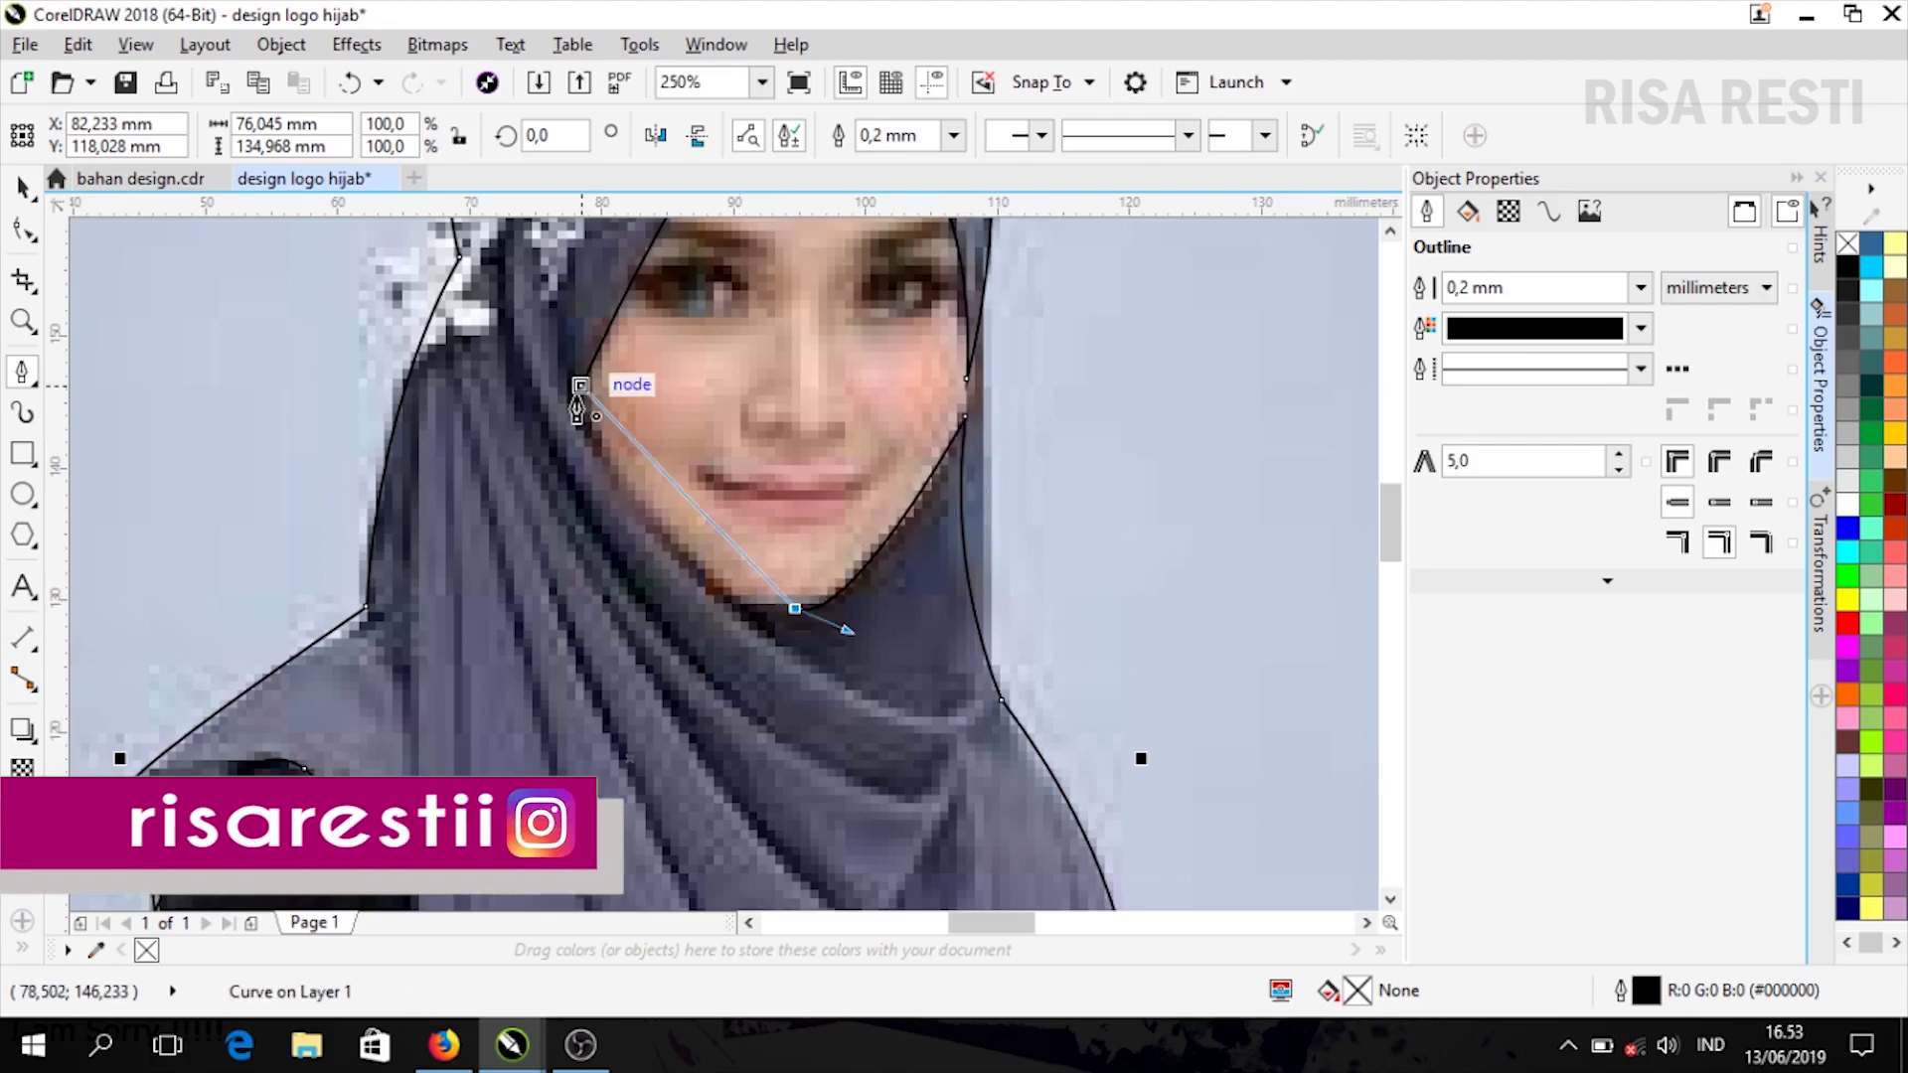
{"action": "left_click_drag", "start_coordinate": [582, 385], "coordinate": [661, 606]}
{"action": "scroll", "coordinate": [927, 530], "scroll_direction": "down", "scroll_amount": 1}
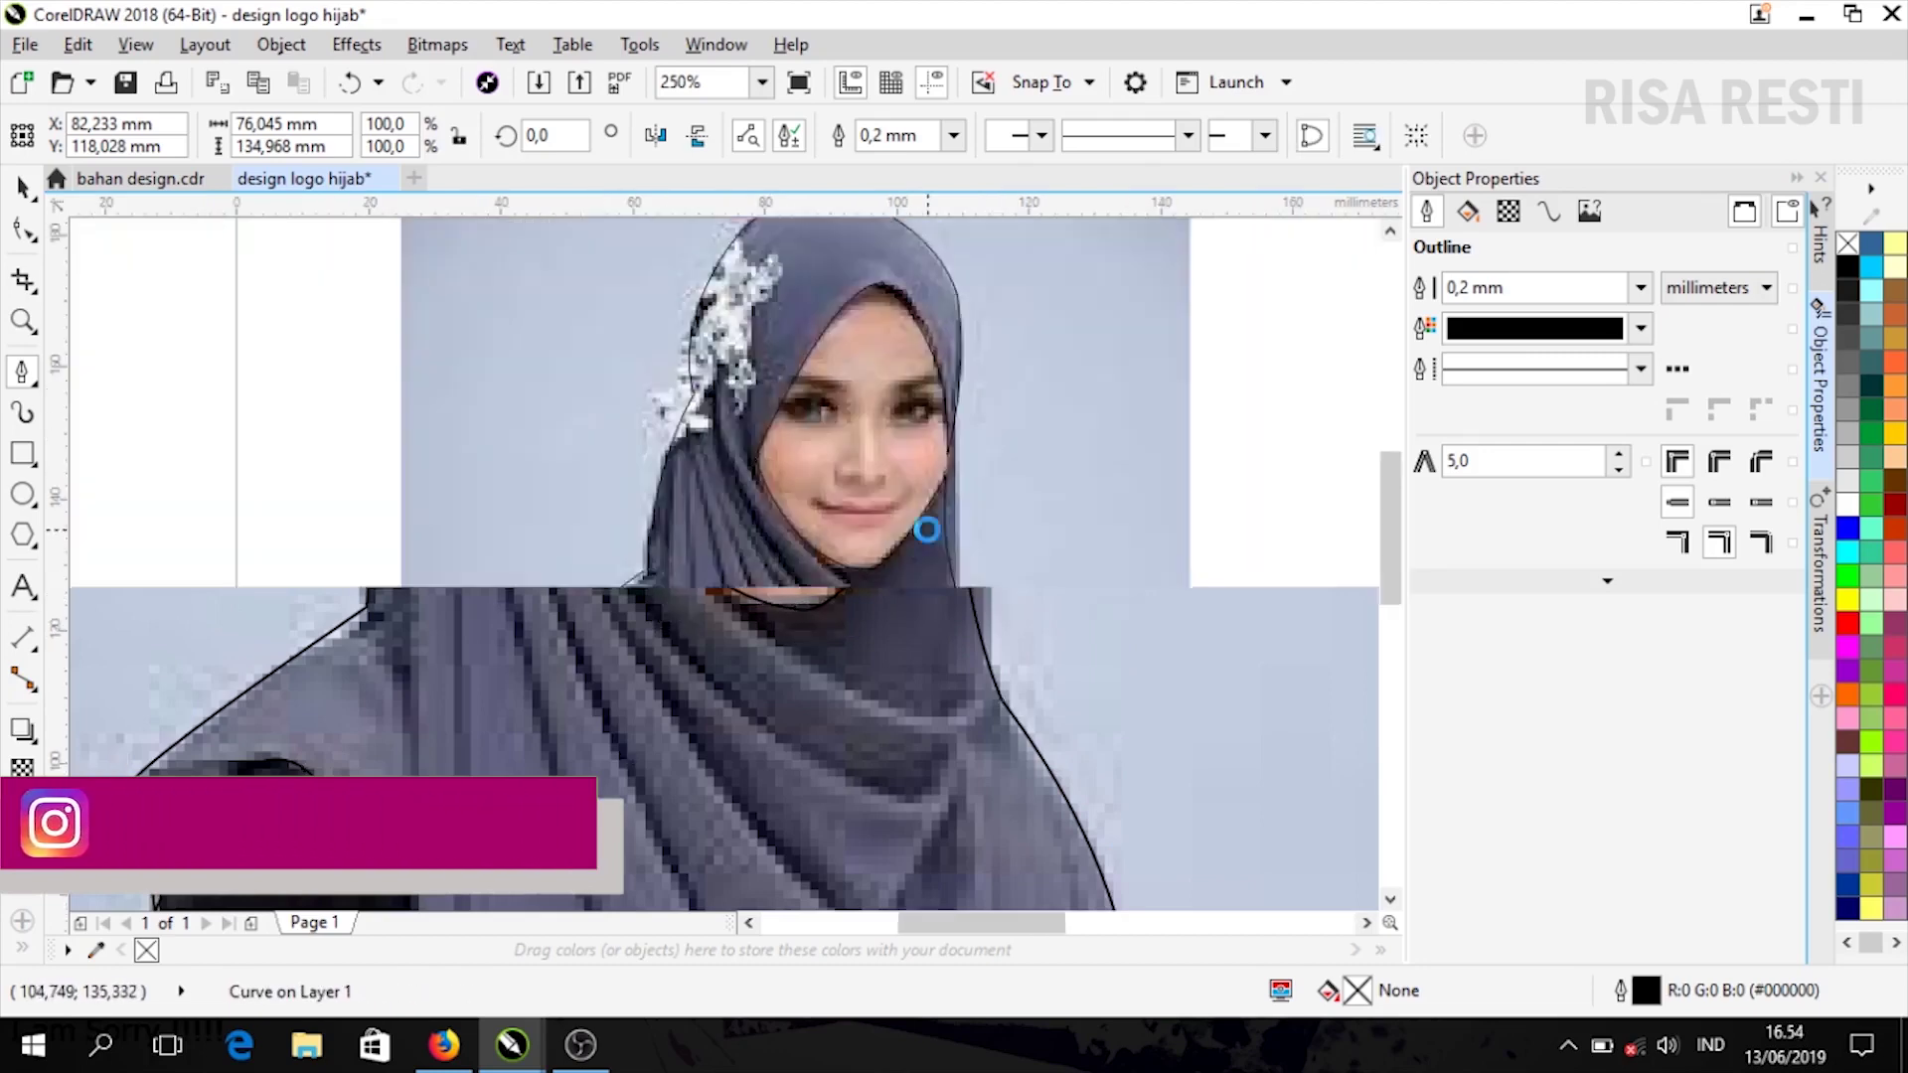
Delete the photo to inspect the bare hijab outline, and undo the deletion
{"action": "key", "text": "space"}
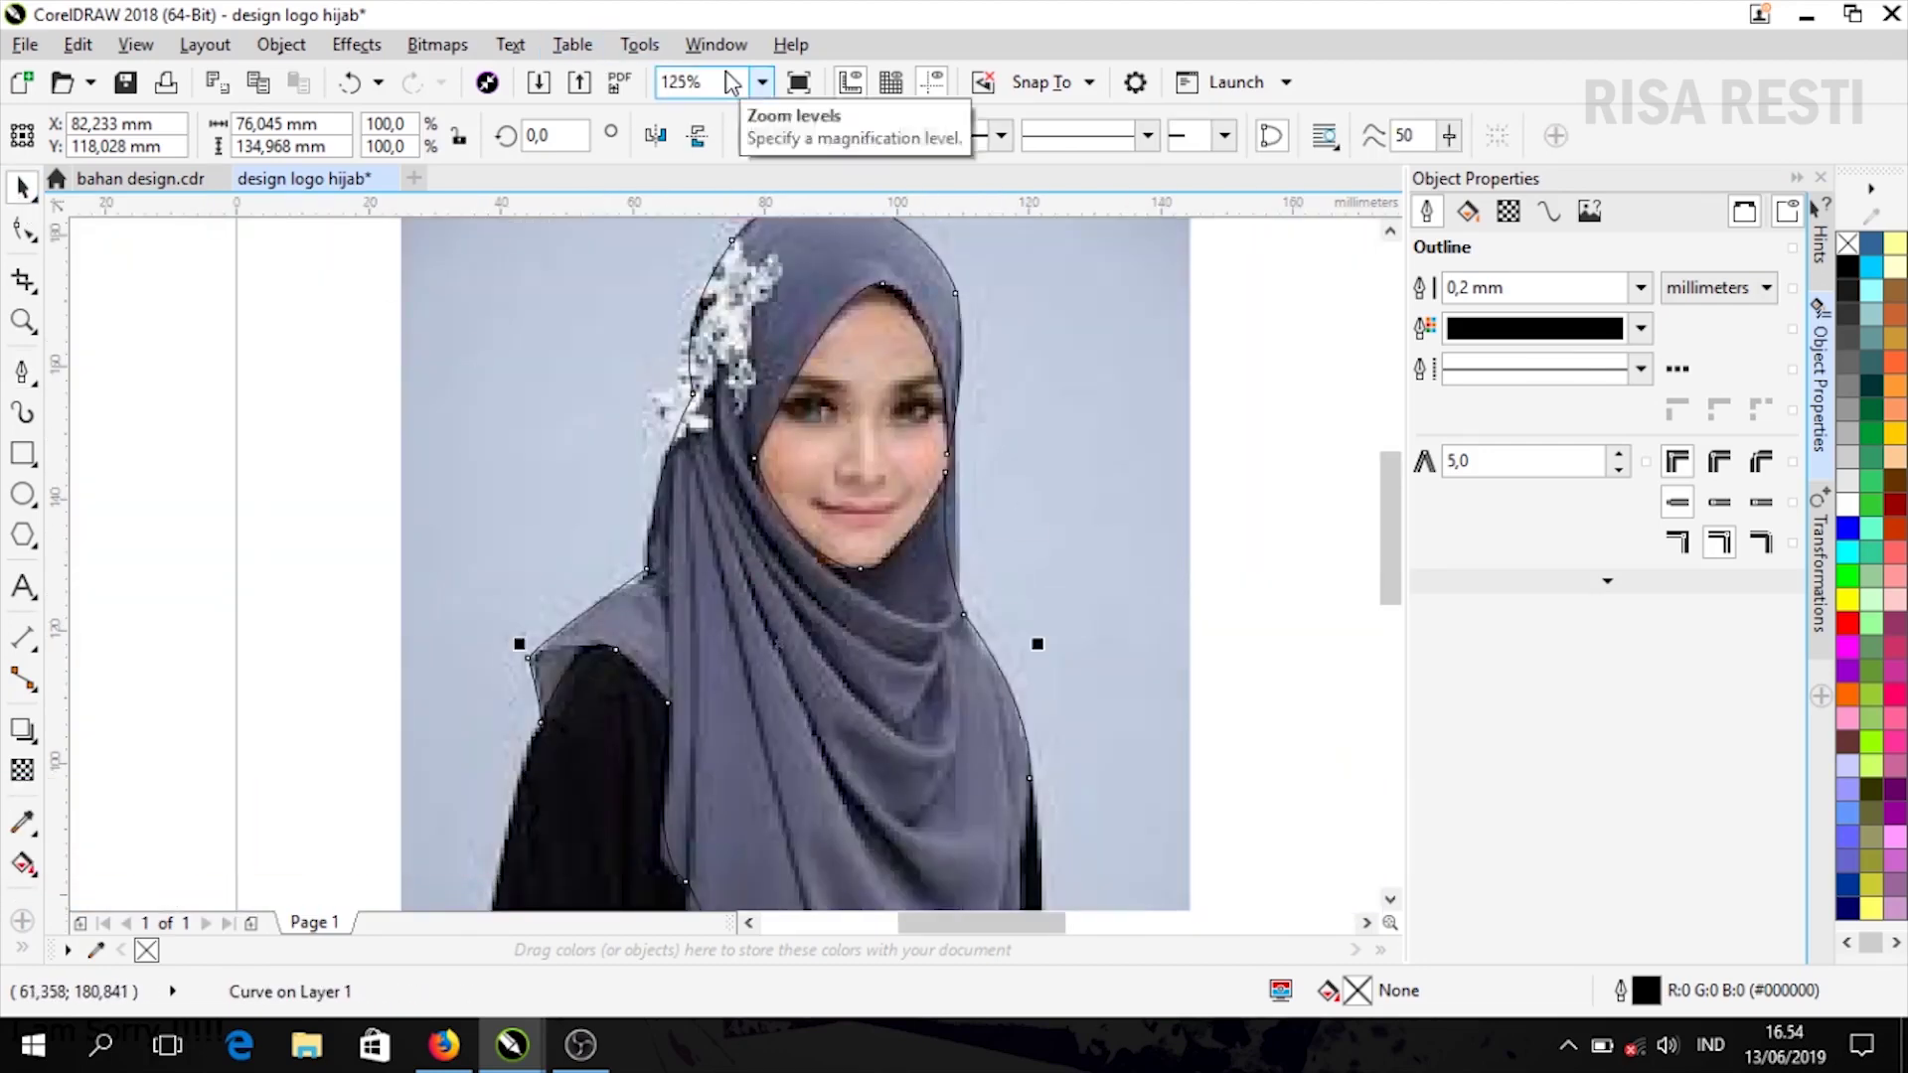
{"action": "key", "text": "F4"}
{"action": "left_click", "coordinate": [895, 417]}
{"action": "key", "text": "Delete"}
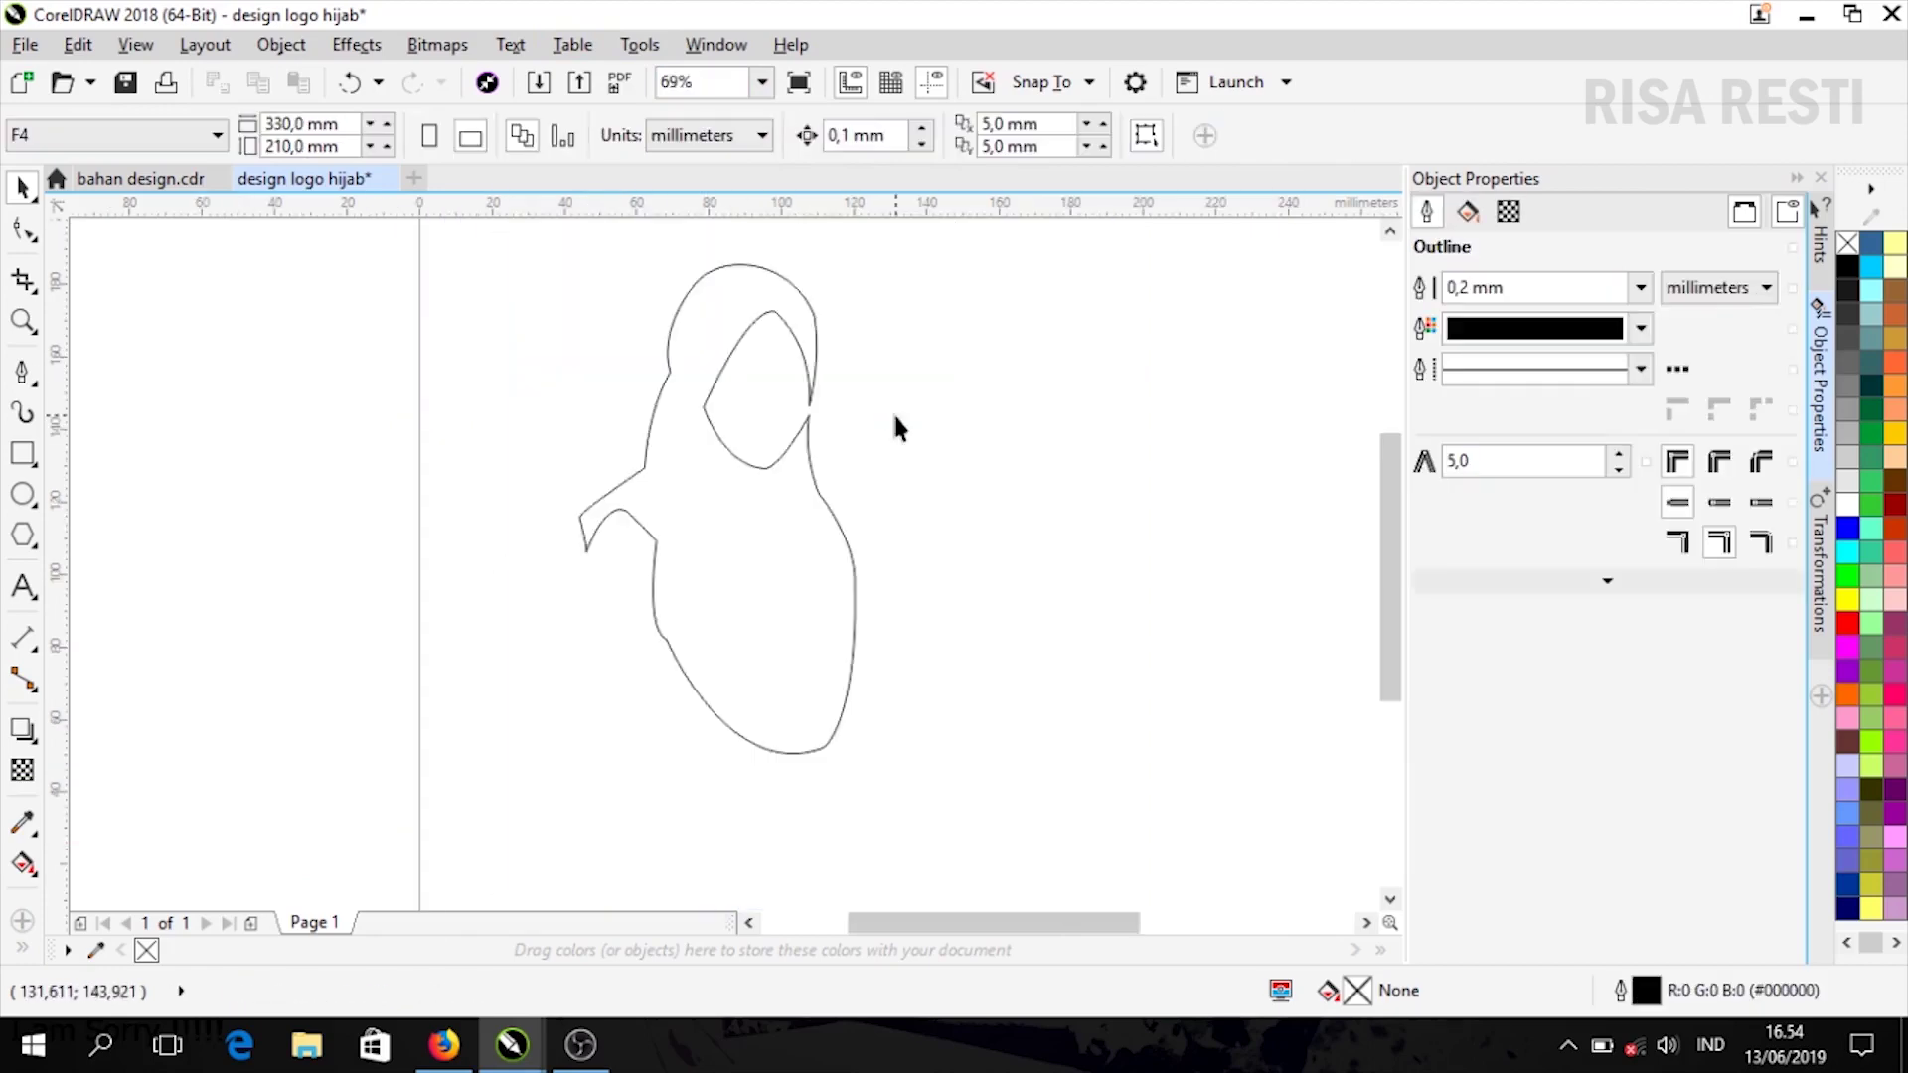
{"action": "key", "text": "ctrl+z"}
Draw a closed, curved fold shape from the flower ornament to the scarf below the chin, about 39 by 40 mm
{"action": "scroll", "coordinate": [753, 322], "scroll_direction": "up", "scroll_amount": 2}
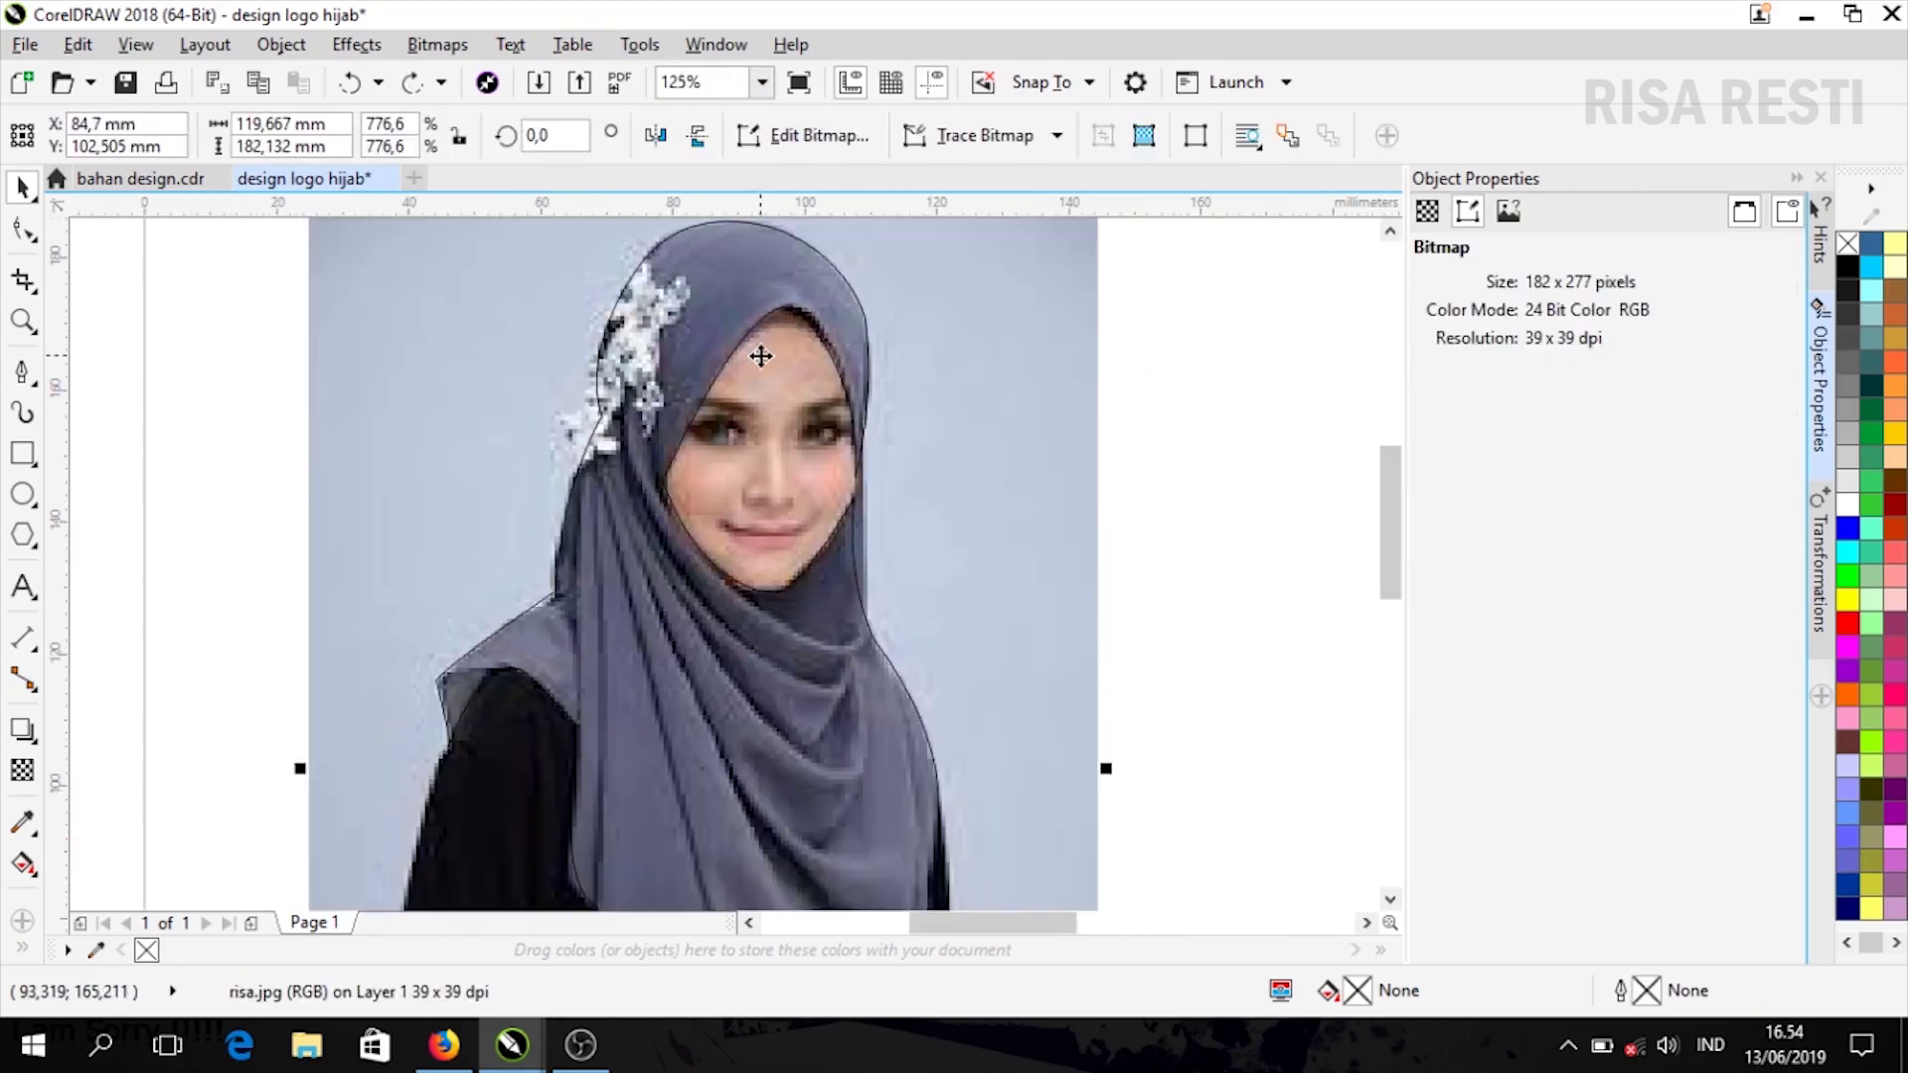
{"action": "left_click", "coordinate": [20, 375]}
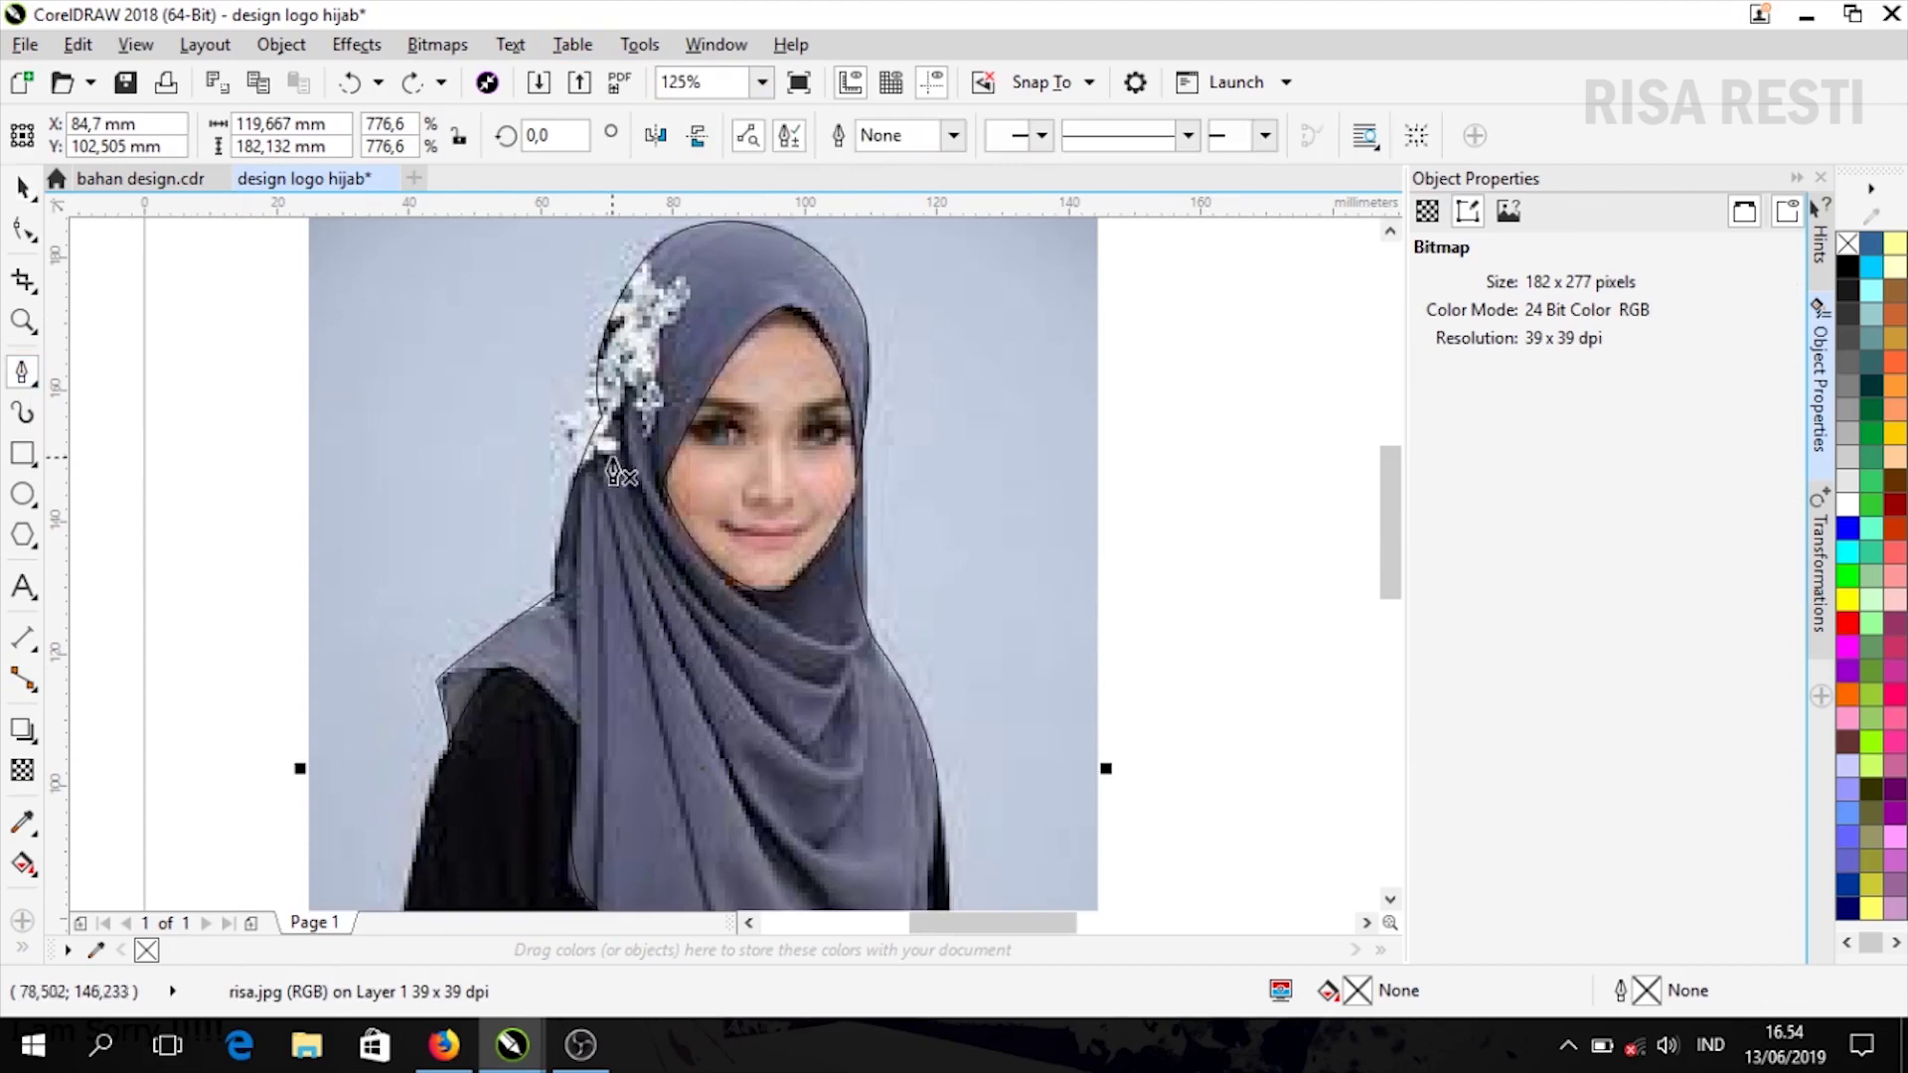
{"action": "left_click", "coordinate": [586, 401]}
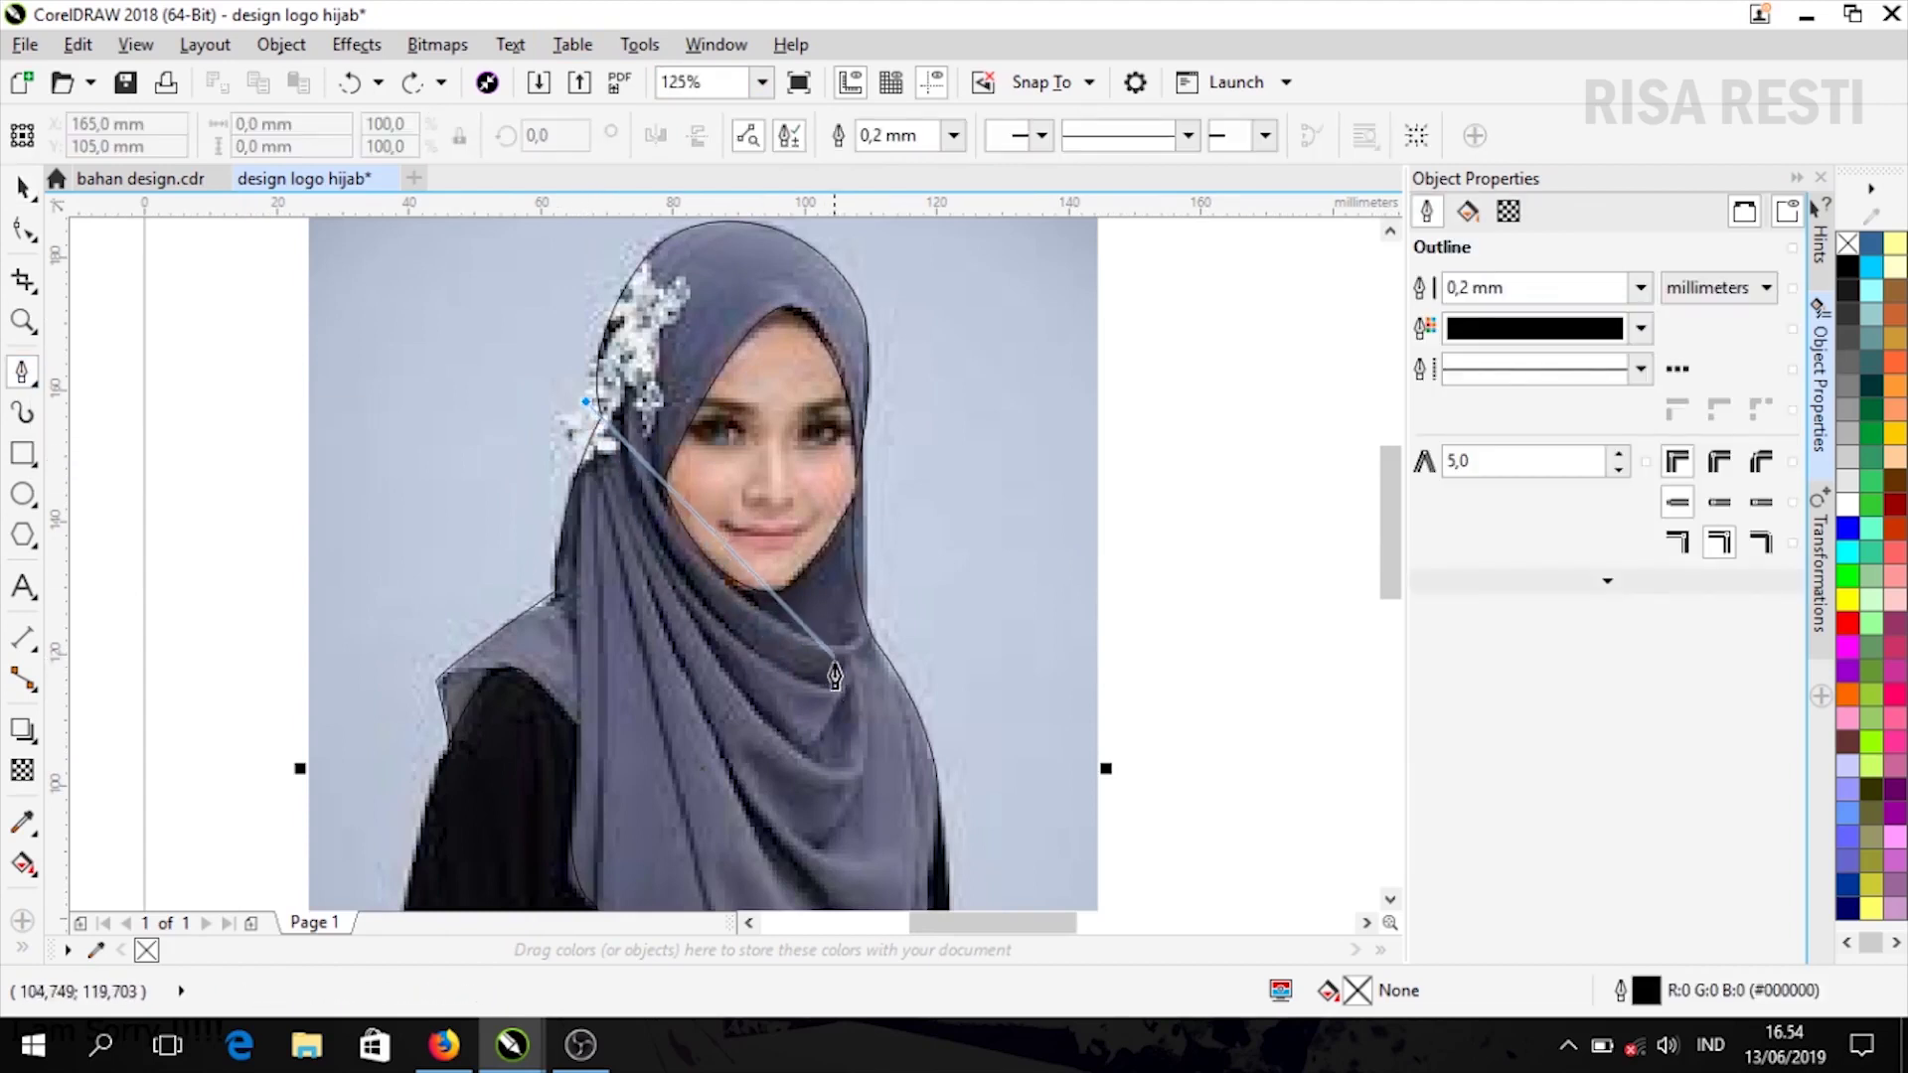
{"action": "left_click_drag", "start_coordinate": [840, 656], "coordinate": [942, 638]}
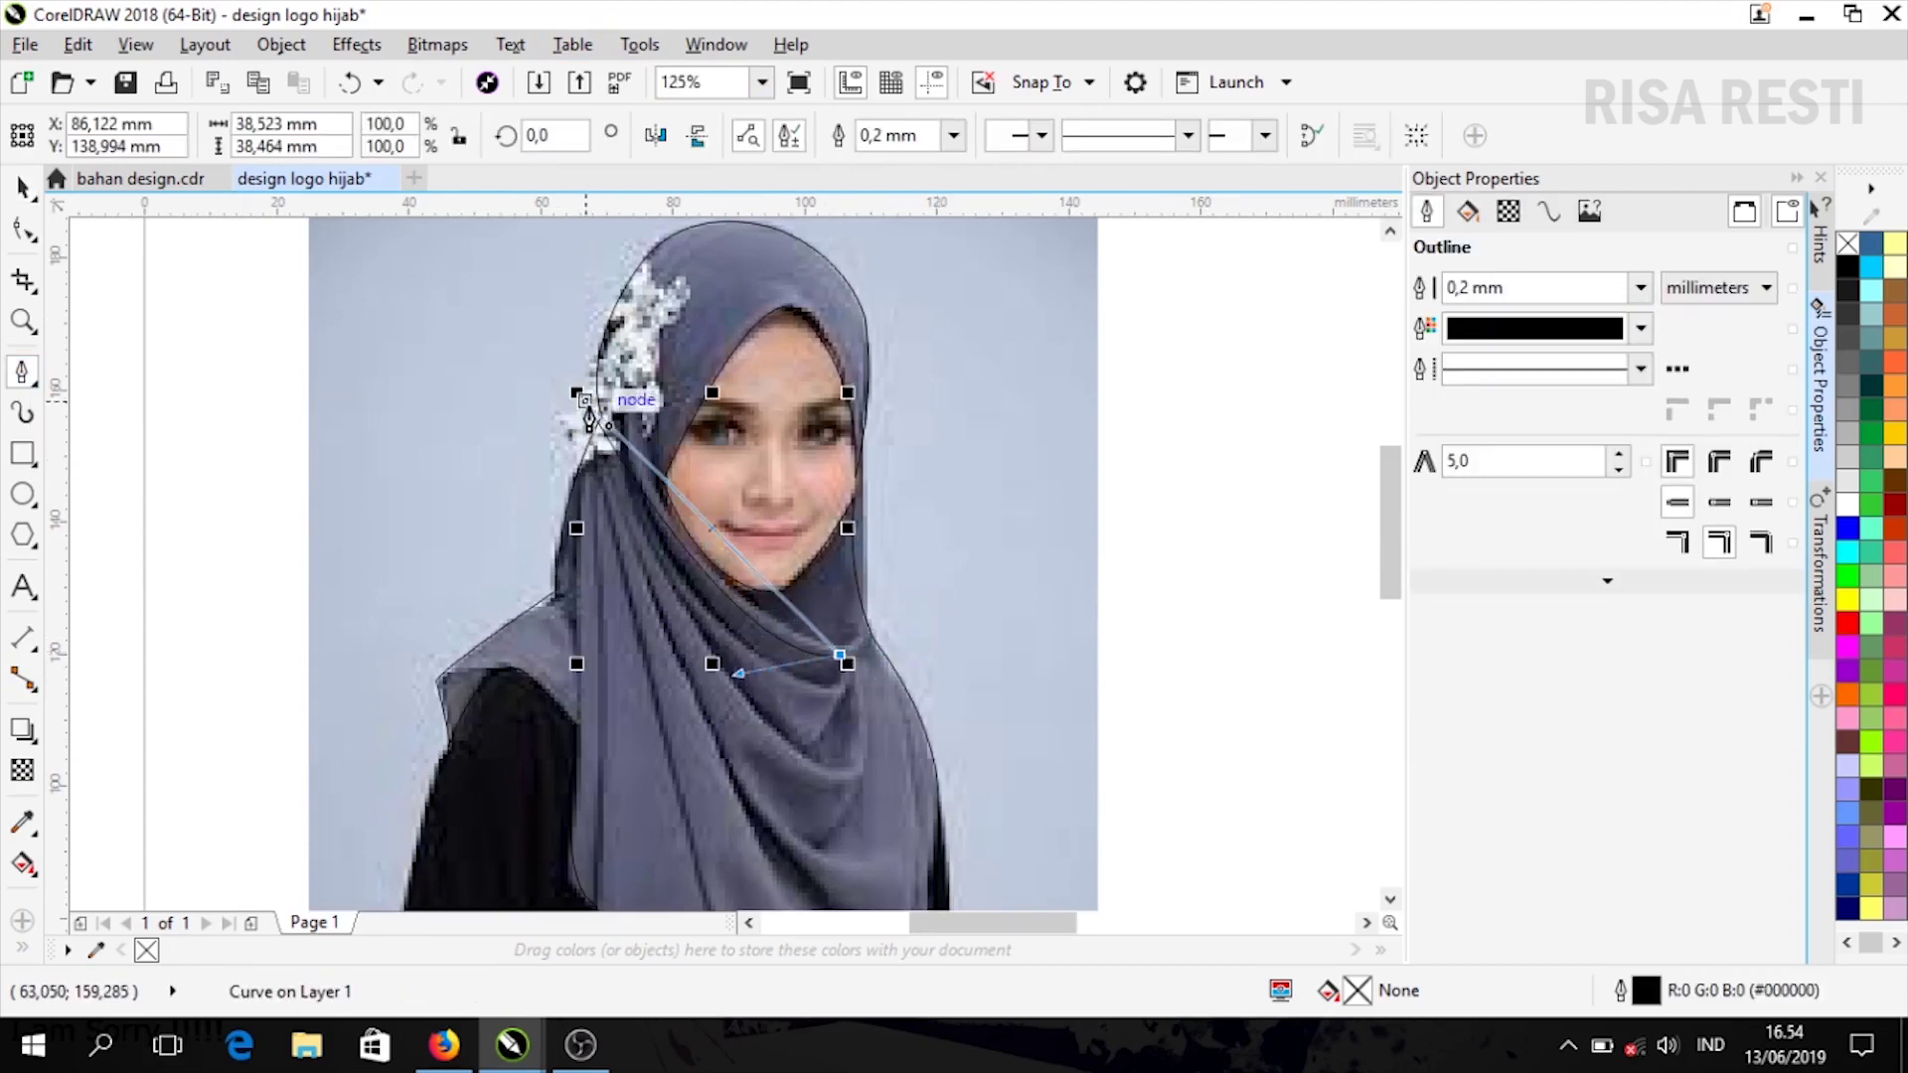
{"action": "left_click", "coordinate": [589, 412]}
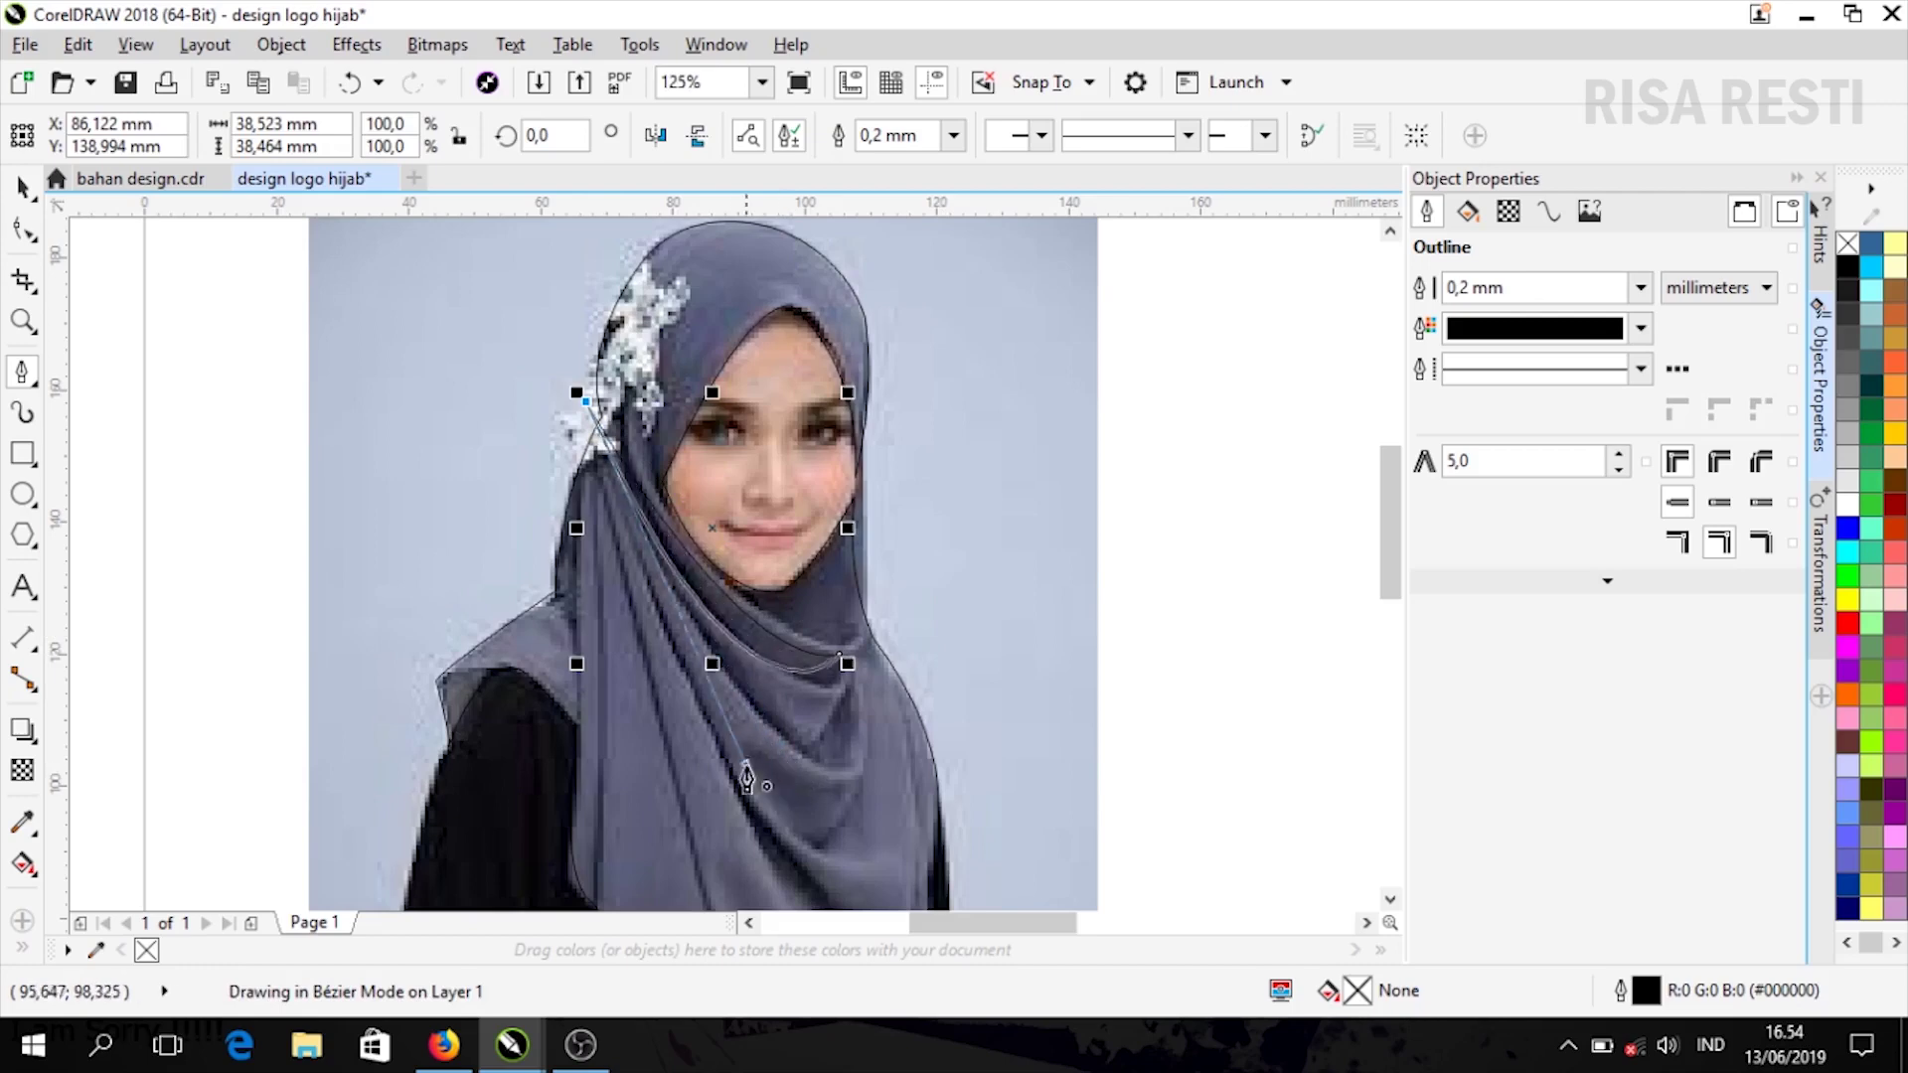
{"action": "left_click_drag", "start_coordinate": [747, 763], "coordinate": [739, 744]}
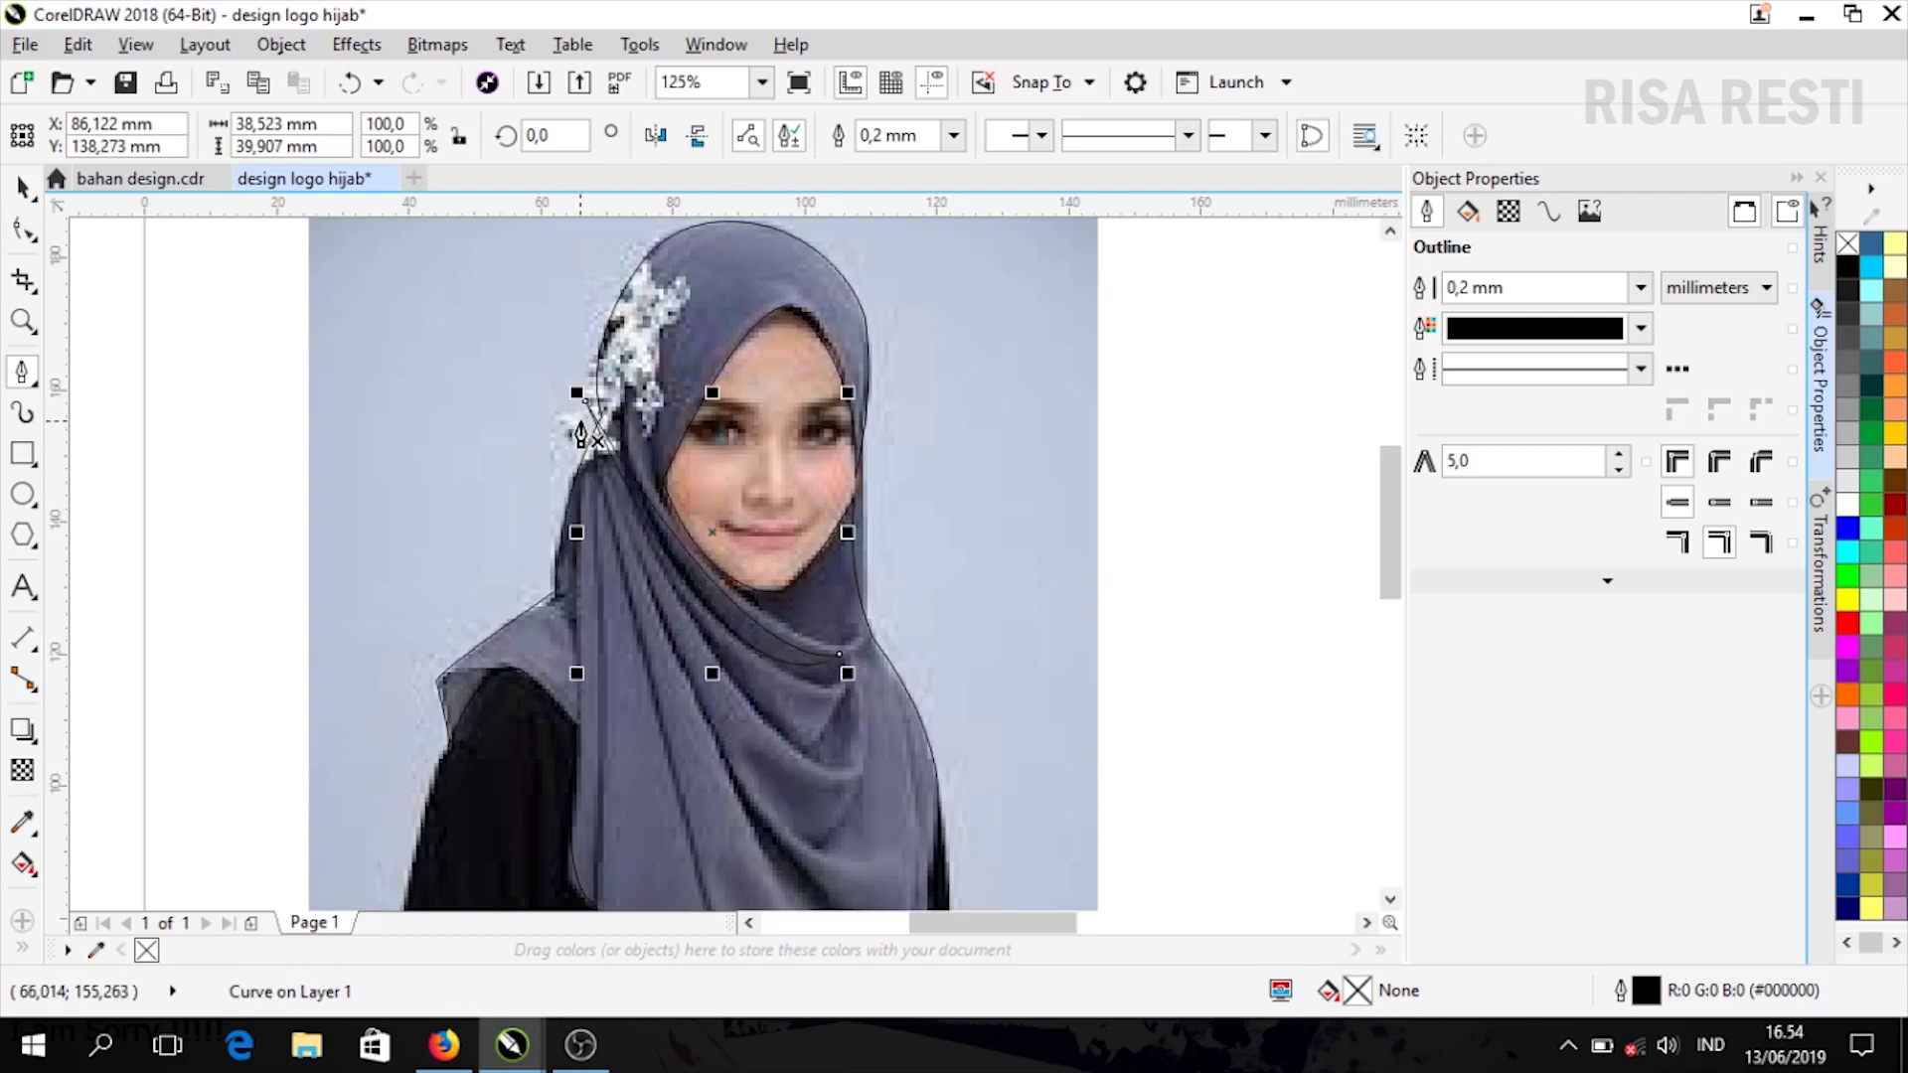
Draw a second closed fold shape below the first, from the flower ornament to the chest, about 41 by 53 mm
{"action": "left_click", "coordinate": [582, 420]}
{"action": "left_click_drag", "start_coordinate": [853, 764], "coordinate": [997, 793]}
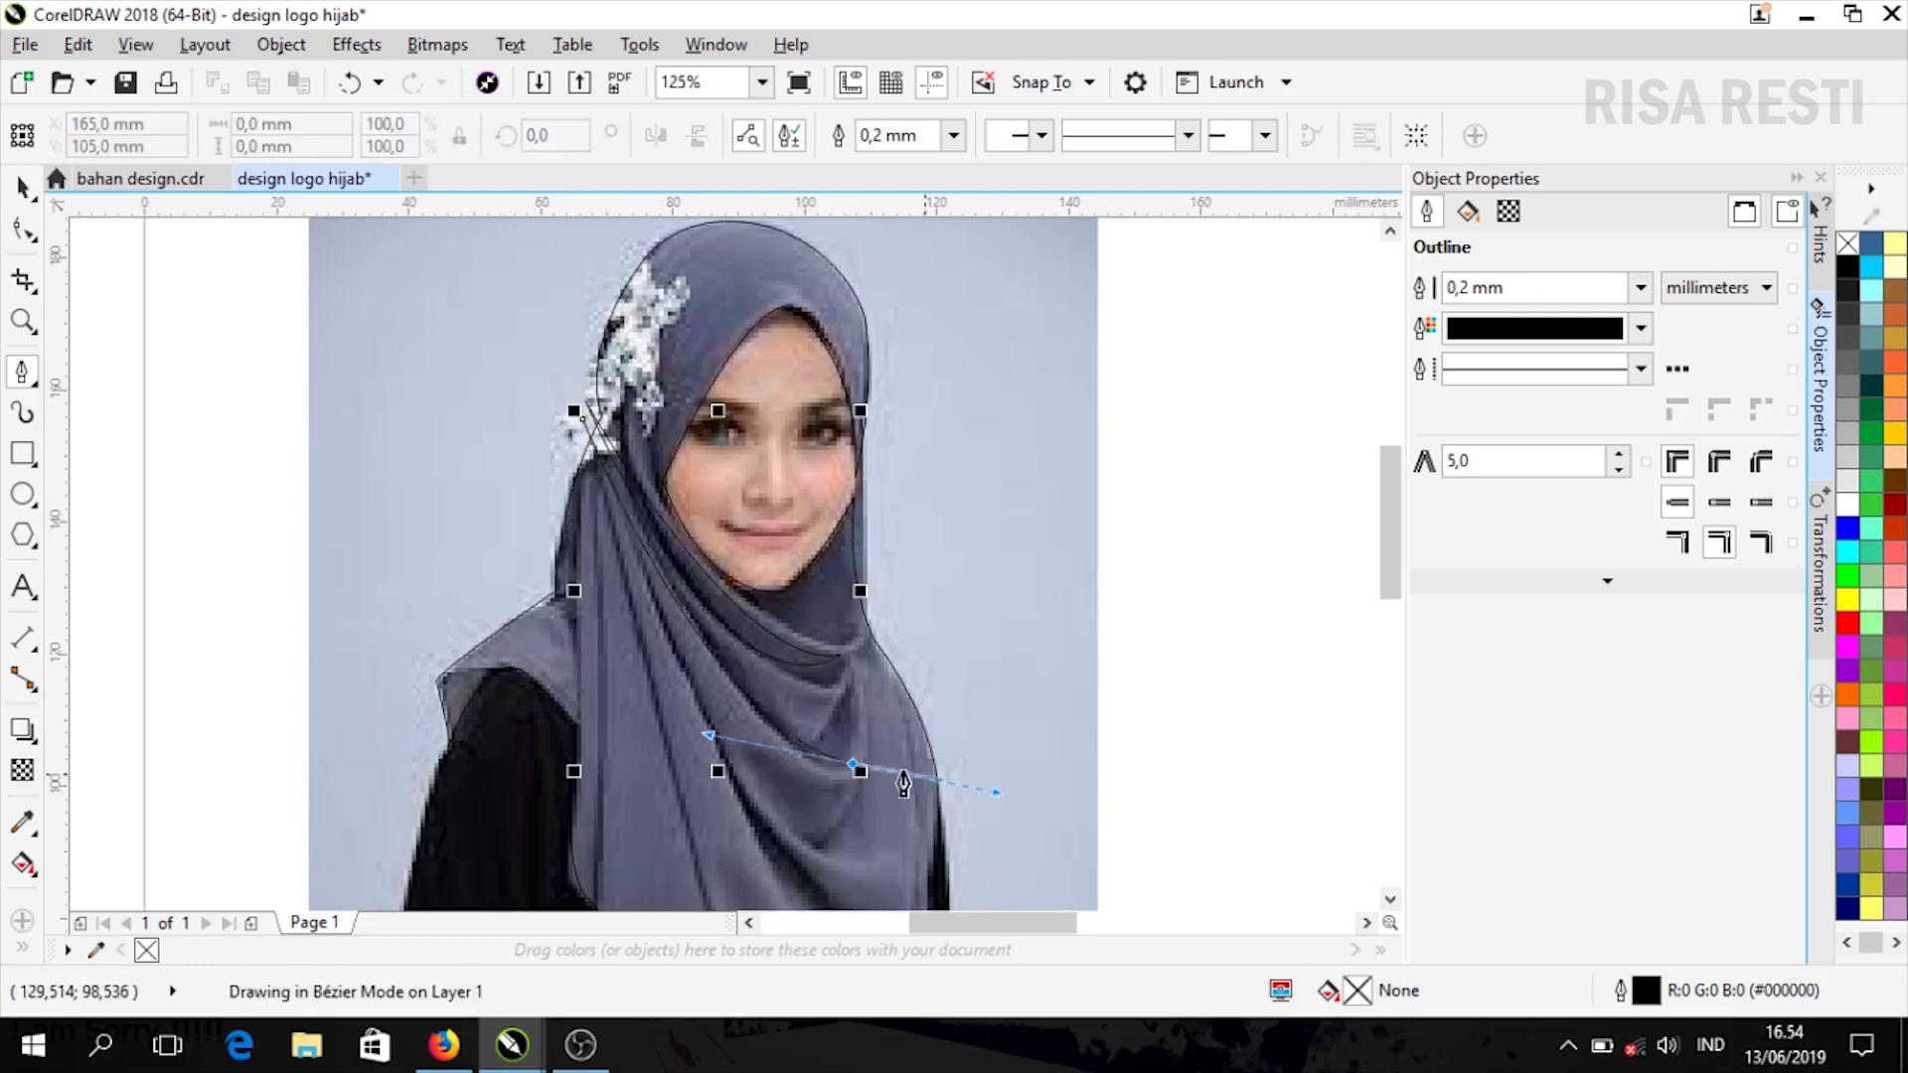
{"action": "left_click_drag", "start_coordinate": [583, 420], "coordinate": [707, 835]}
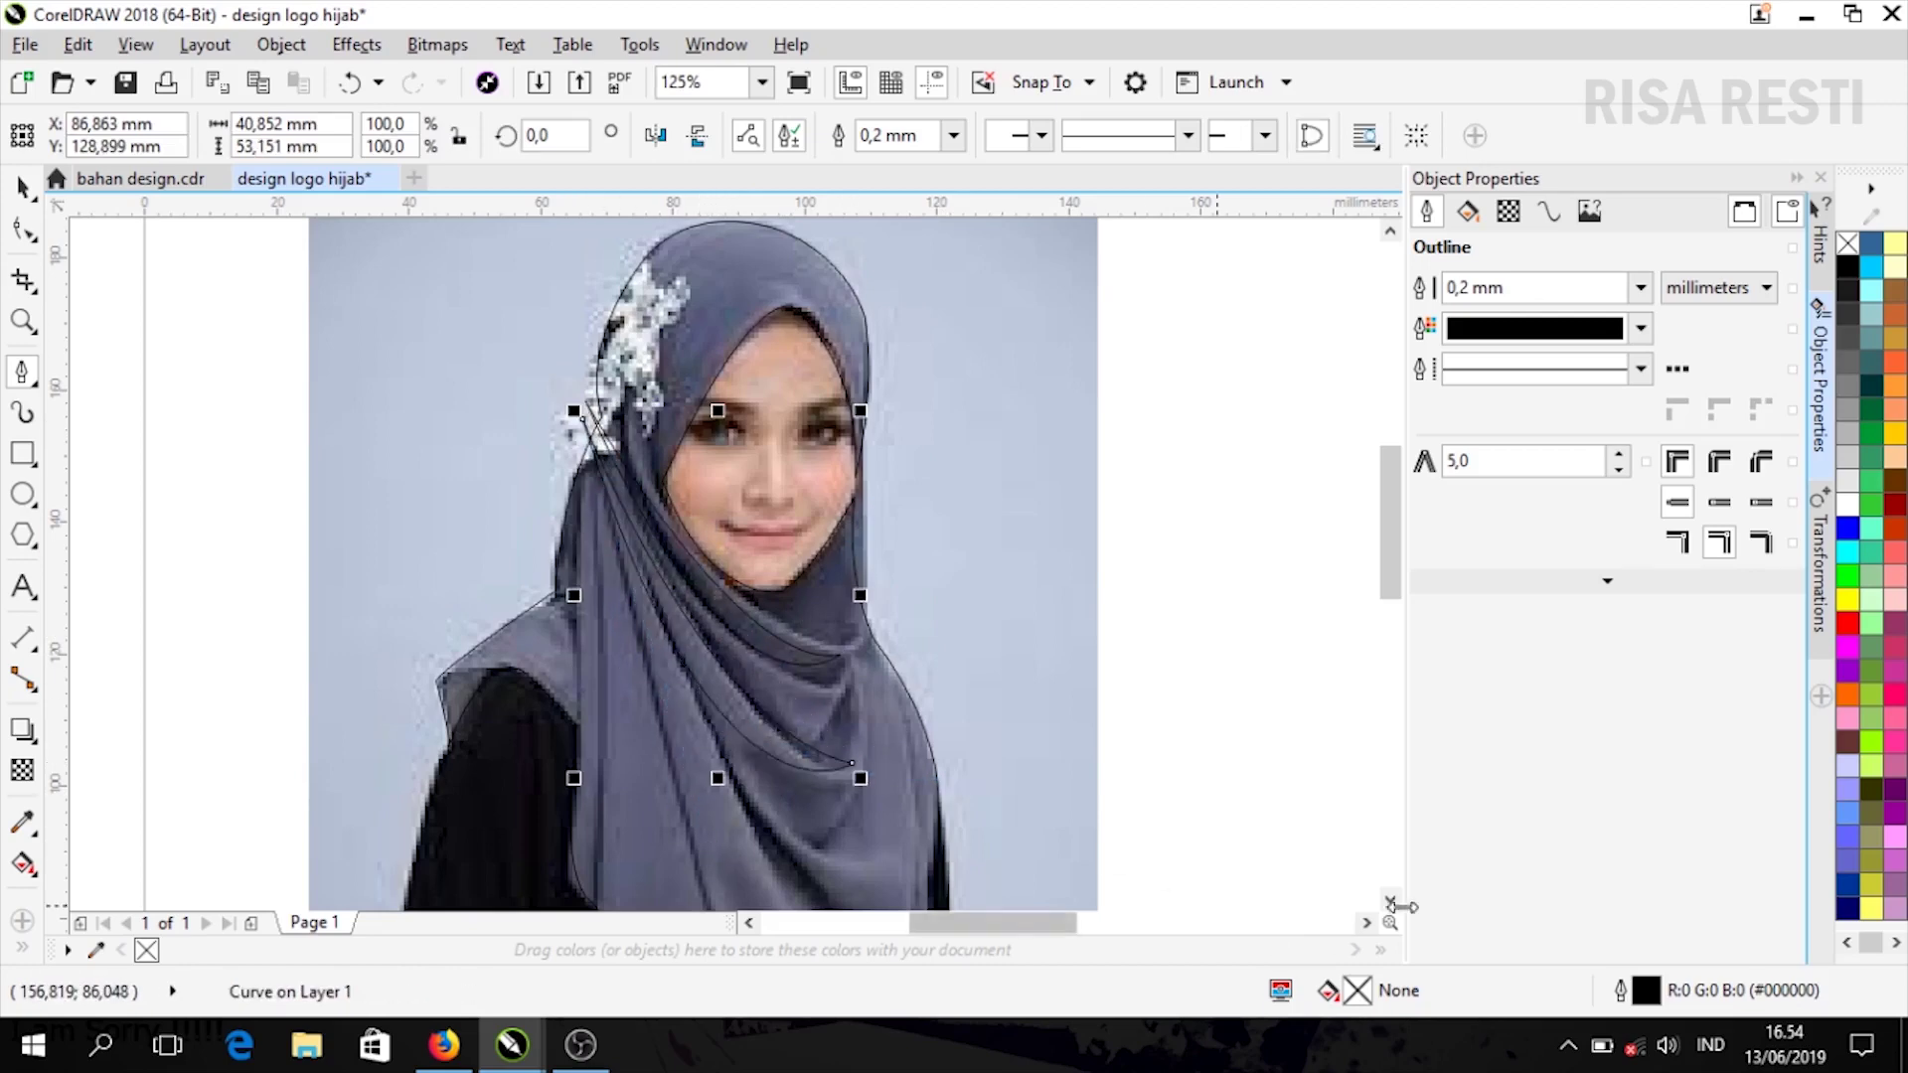
Draw a third closed, curved fold shape from the flower ornament down to the lower chest, about 41 by 86 mm
{"action": "scroll", "coordinate": [1396, 906], "scroll_direction": "down", "scroll_amount": 3}
{"action": "left_click", "coordinate": [561, 249]}
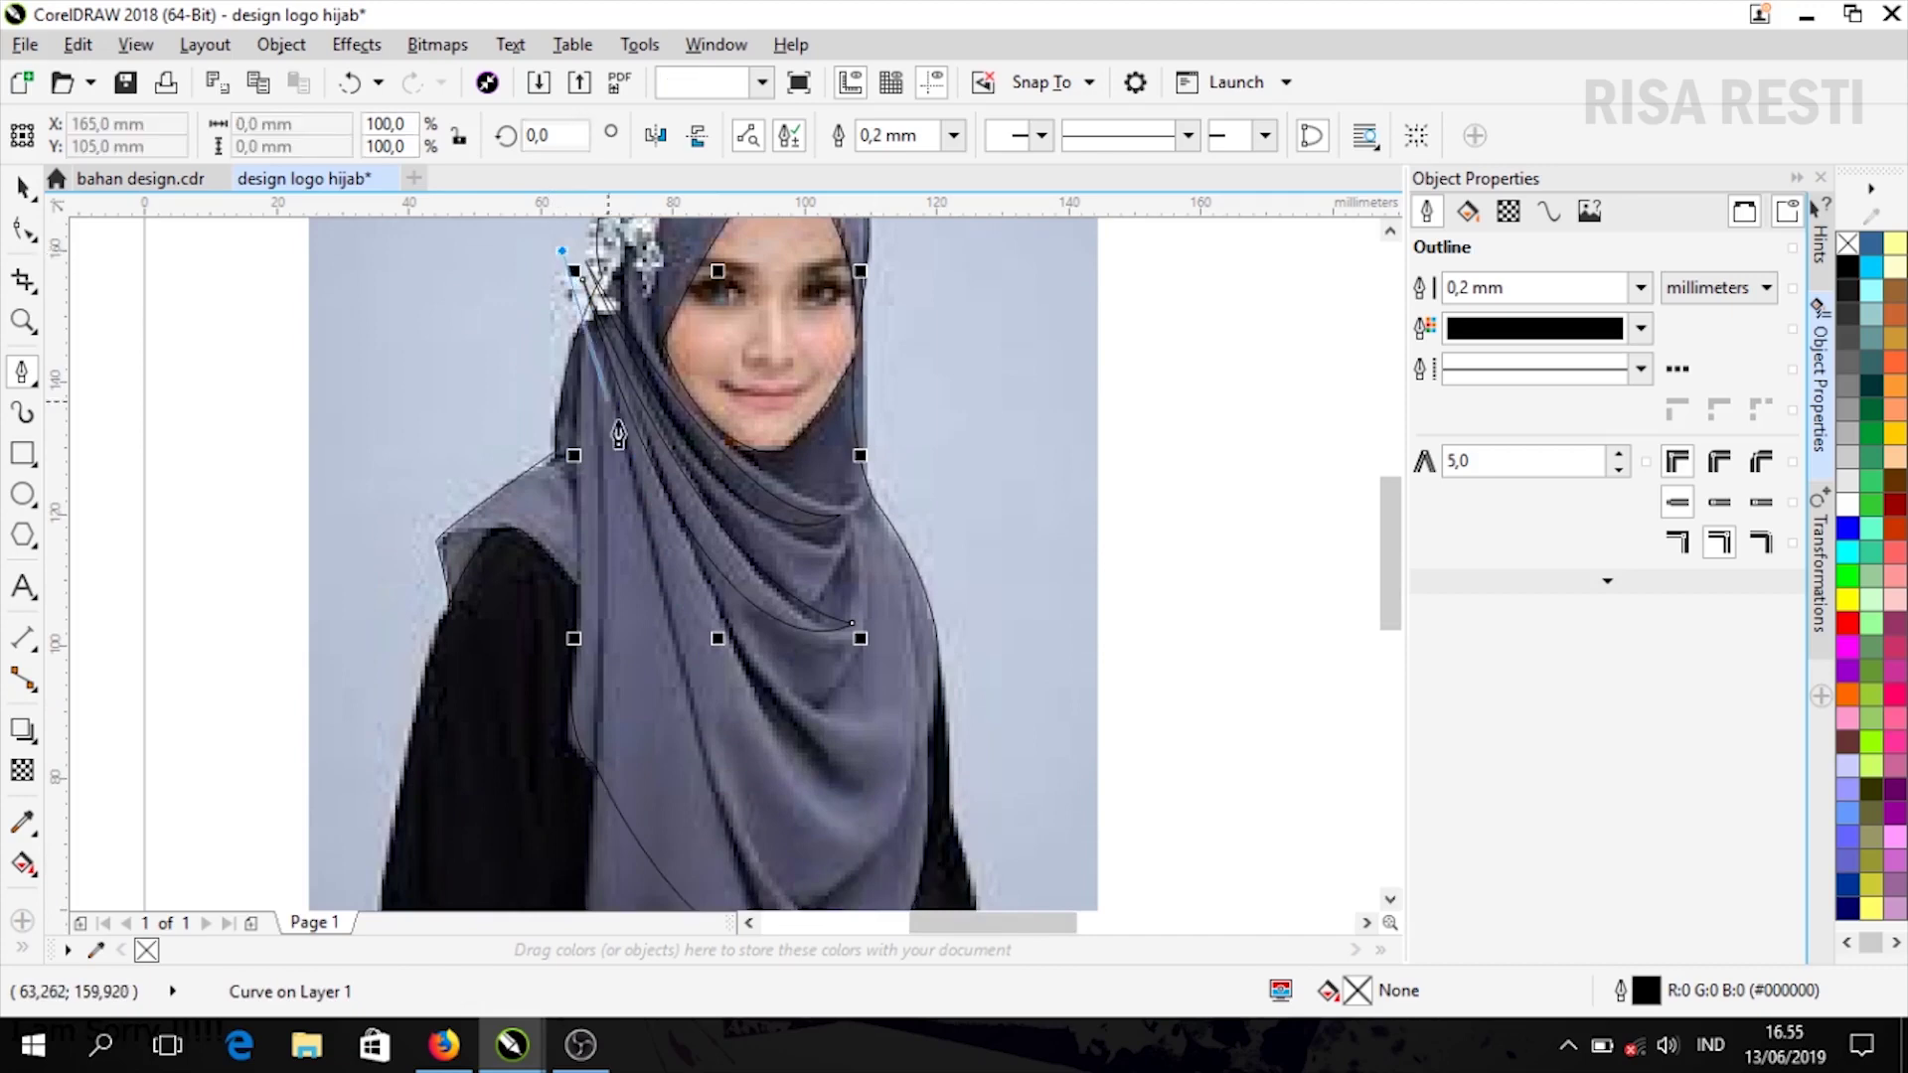
{"action": "left_click_drag", "start_coordinate": [834, 813], "coordinate": [974, 887]}
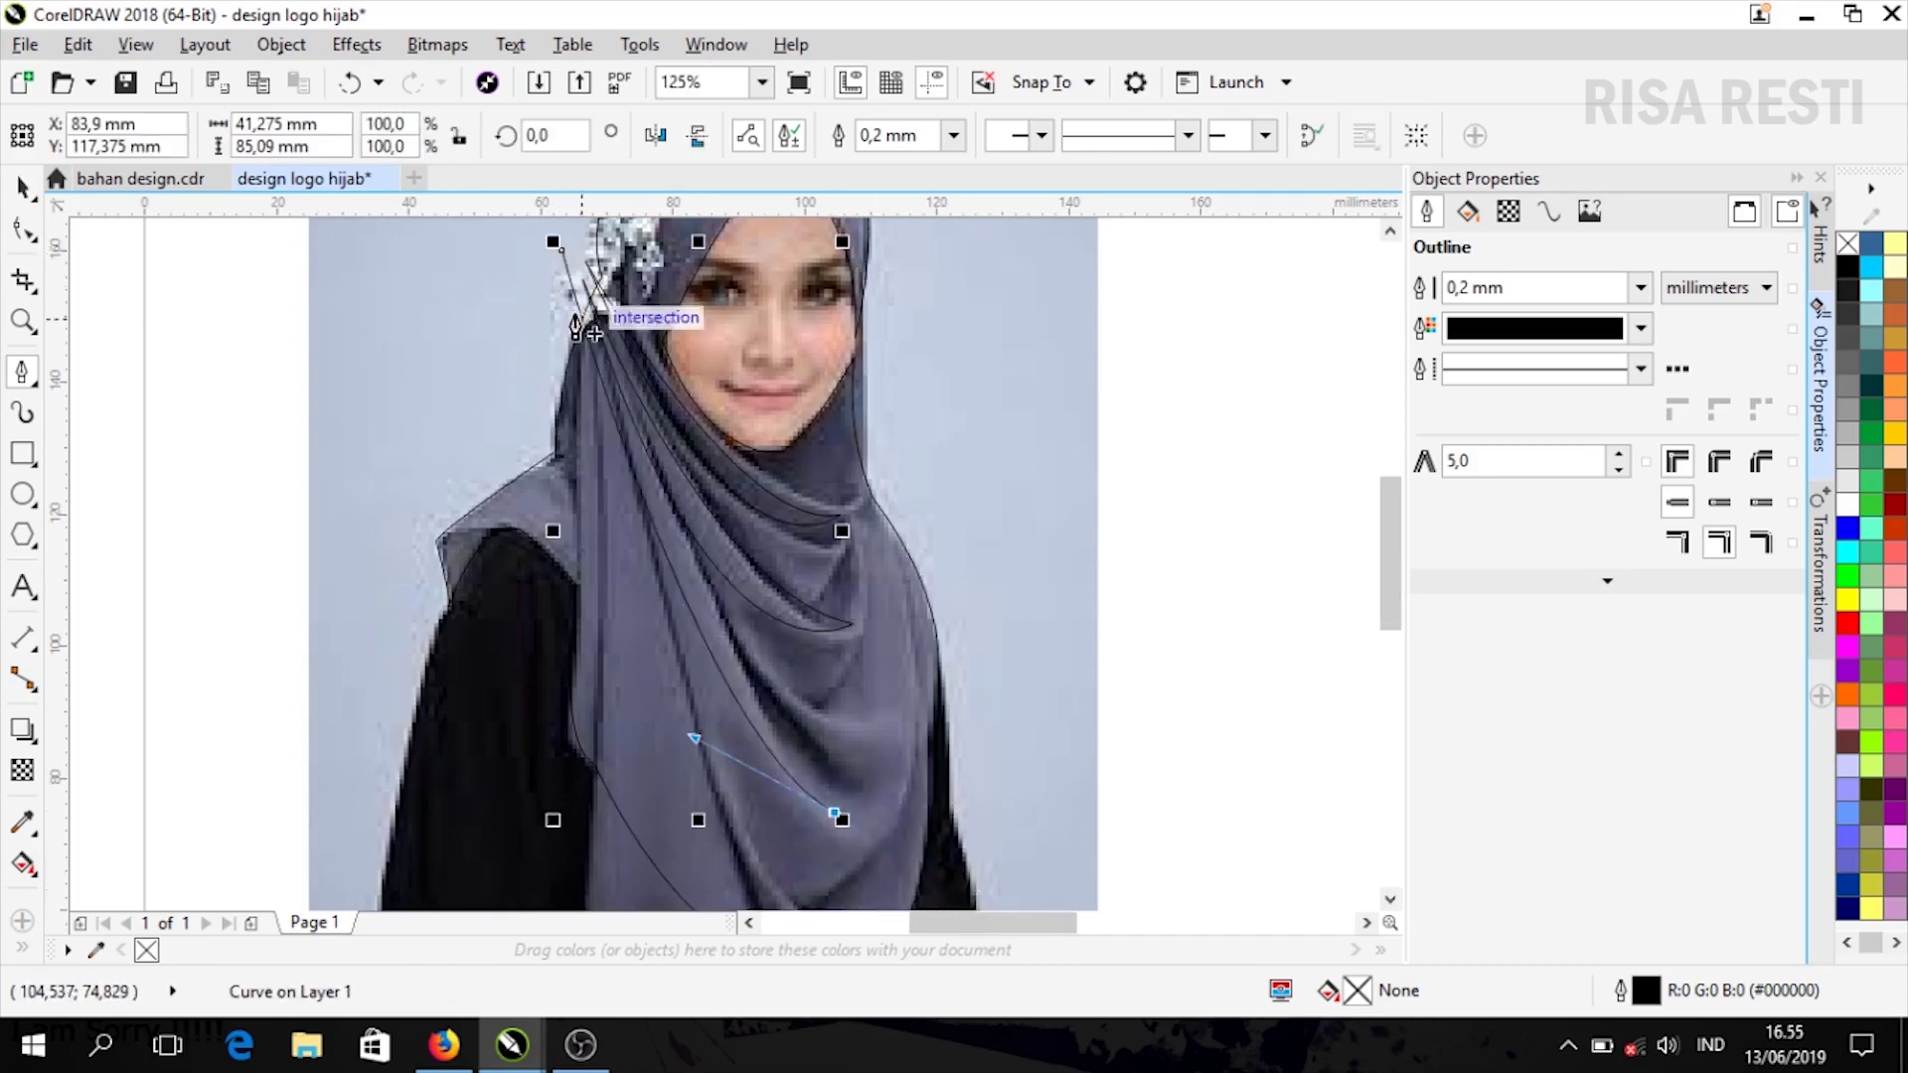
{"action": "left_click", "coordinate": [575, 256]}
{"action": "scroll", "coordinate": [733, 843], "scroll_direction": "down", "scroll_amount": 3}
{"action": "left_click_drag", "start_coordinate": [733, 832], "coordinate": [740, 768]}
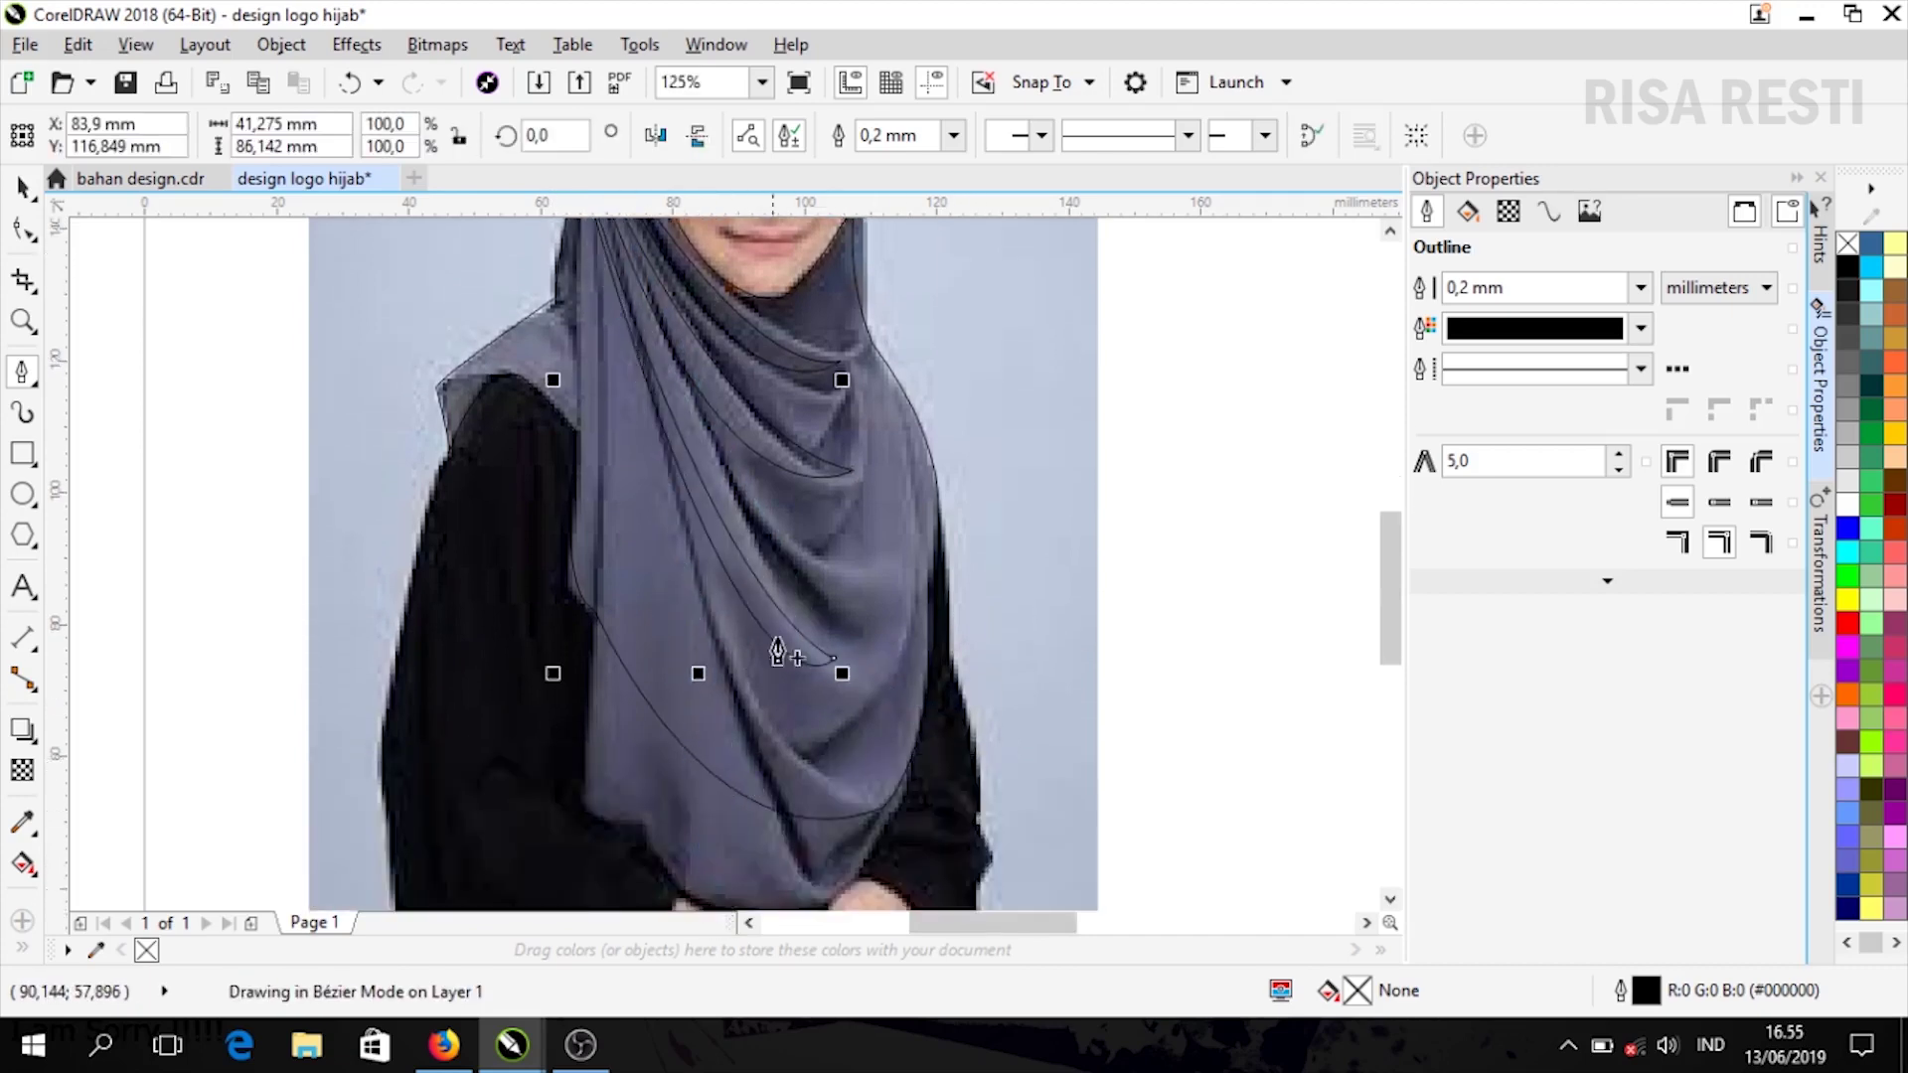
{"action": "scroll", "coordinate": [796, 421], "scroll_direction": "down", "scroll_amount": 1}
Trim the three curved fold shapes out of the hijab outline, and delete the leftover fold shapes
{"action": "left_click", "coordinate": [22, 188]}
{"action": "scroll", "coordinate": [1391, 514], "scroll_direction": "up", "scroll_amount": 1}
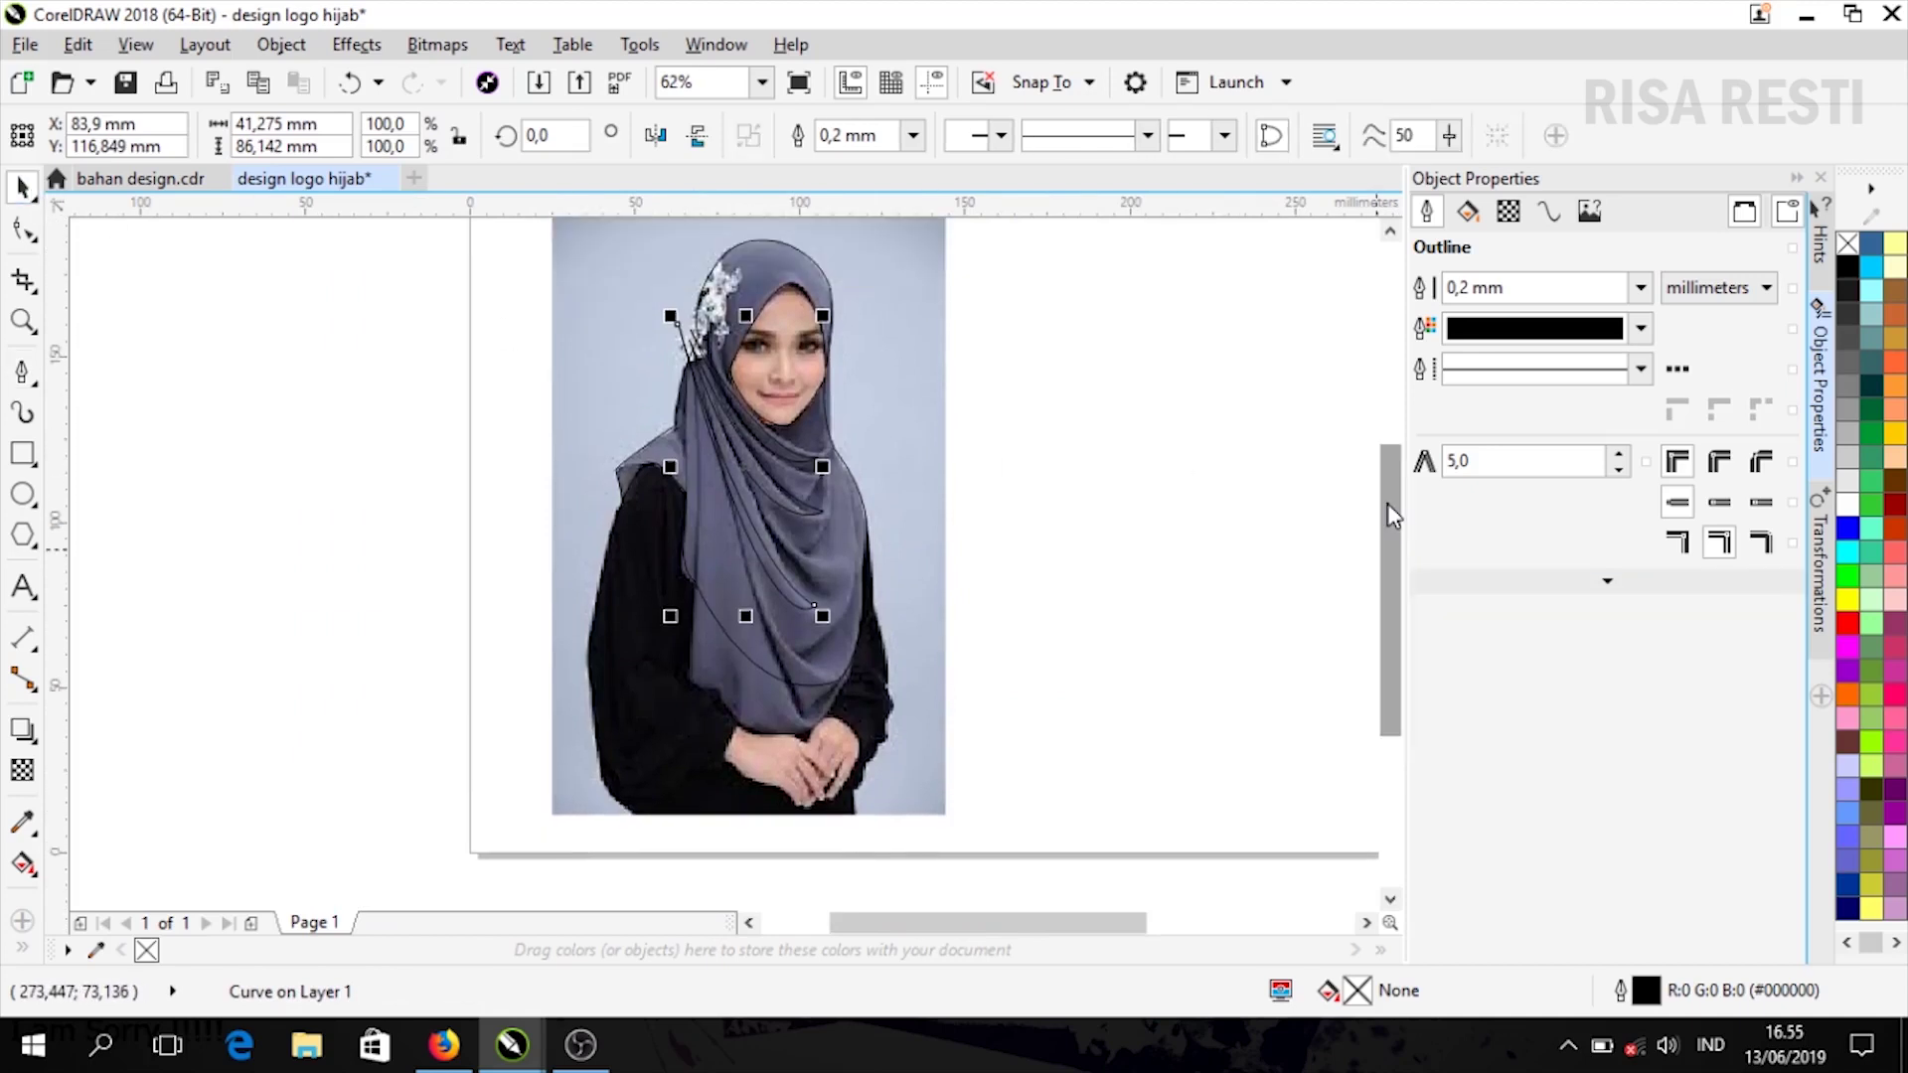
{"action": "scroll", "coordinate": [716, 344], "scroll_direction": "up", "scroll_amount": 1}
{"action": "left_click", "coordinate": [858, 662]}
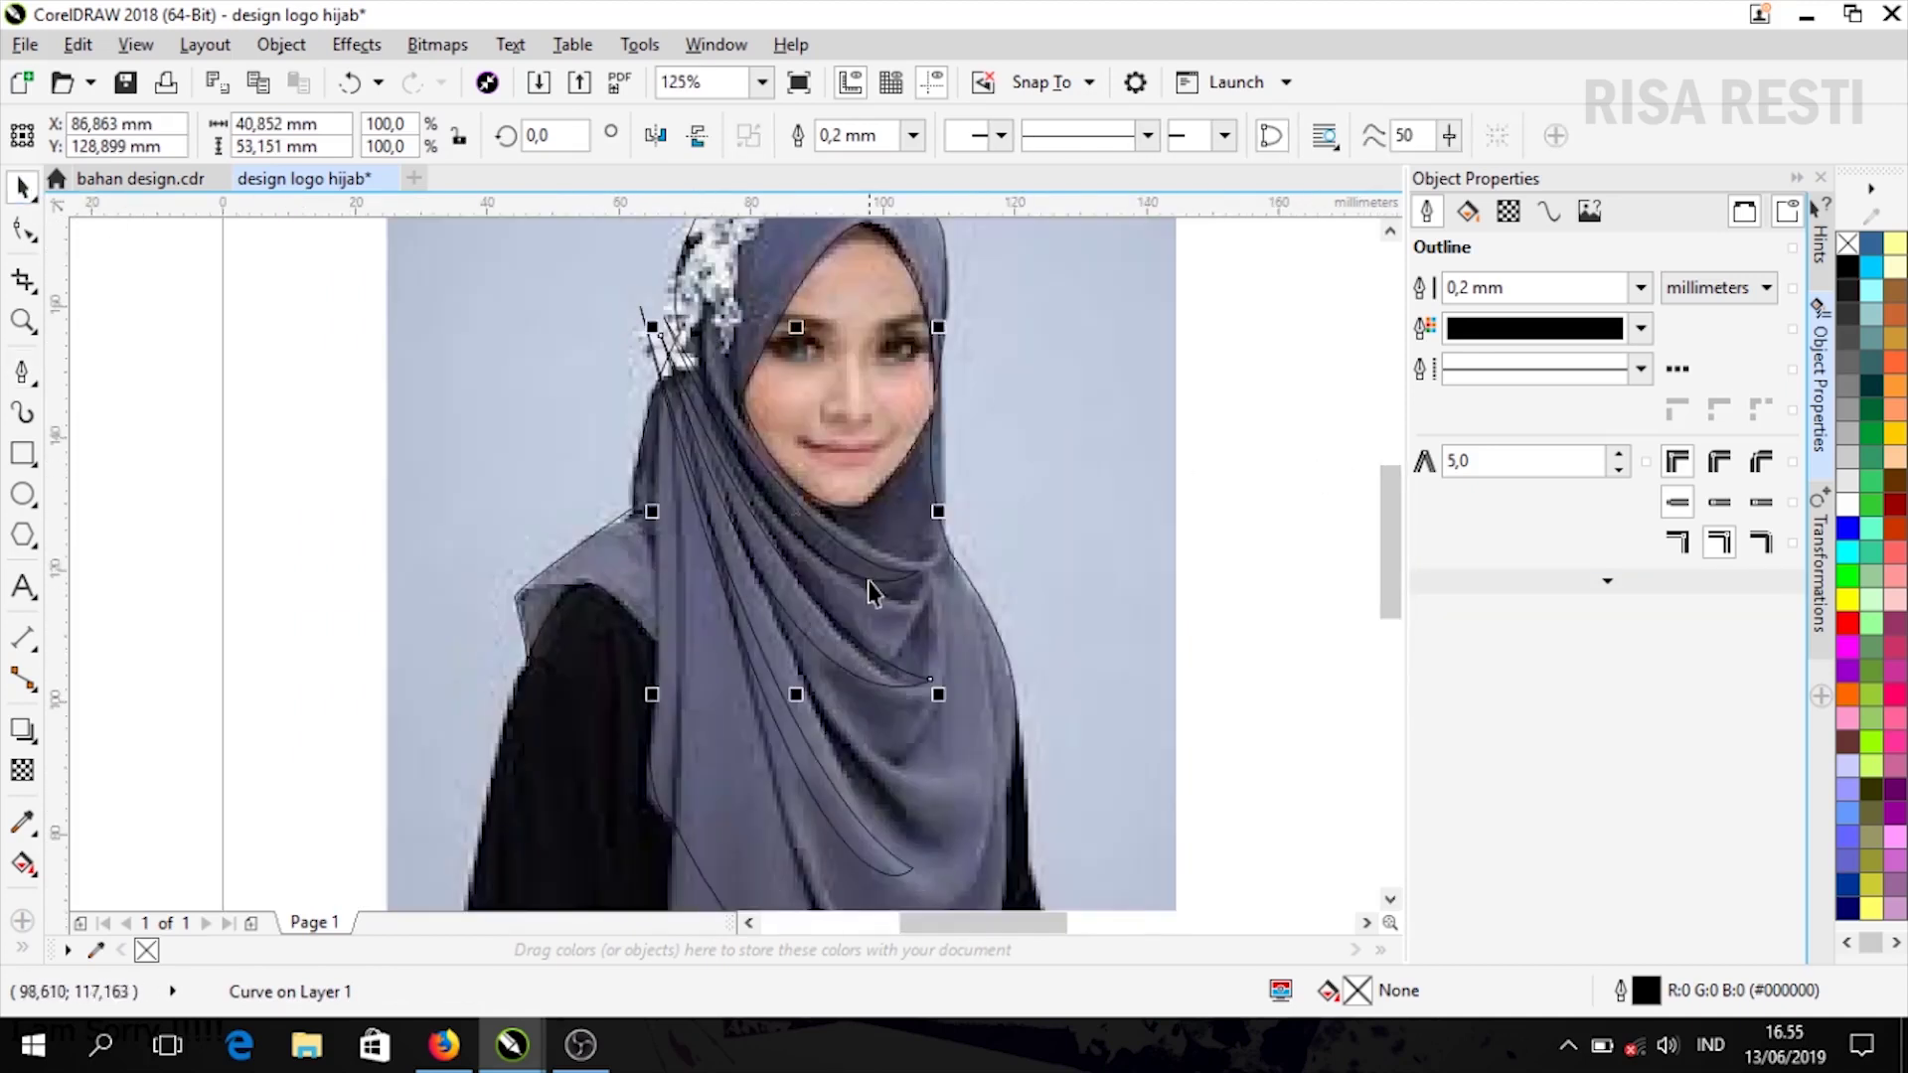
{"action": "left_click", "coordinate": [873, 581], "text": "shift"}
{"action": "left_click", "coordinate": [833, 810], "text": "shift"}
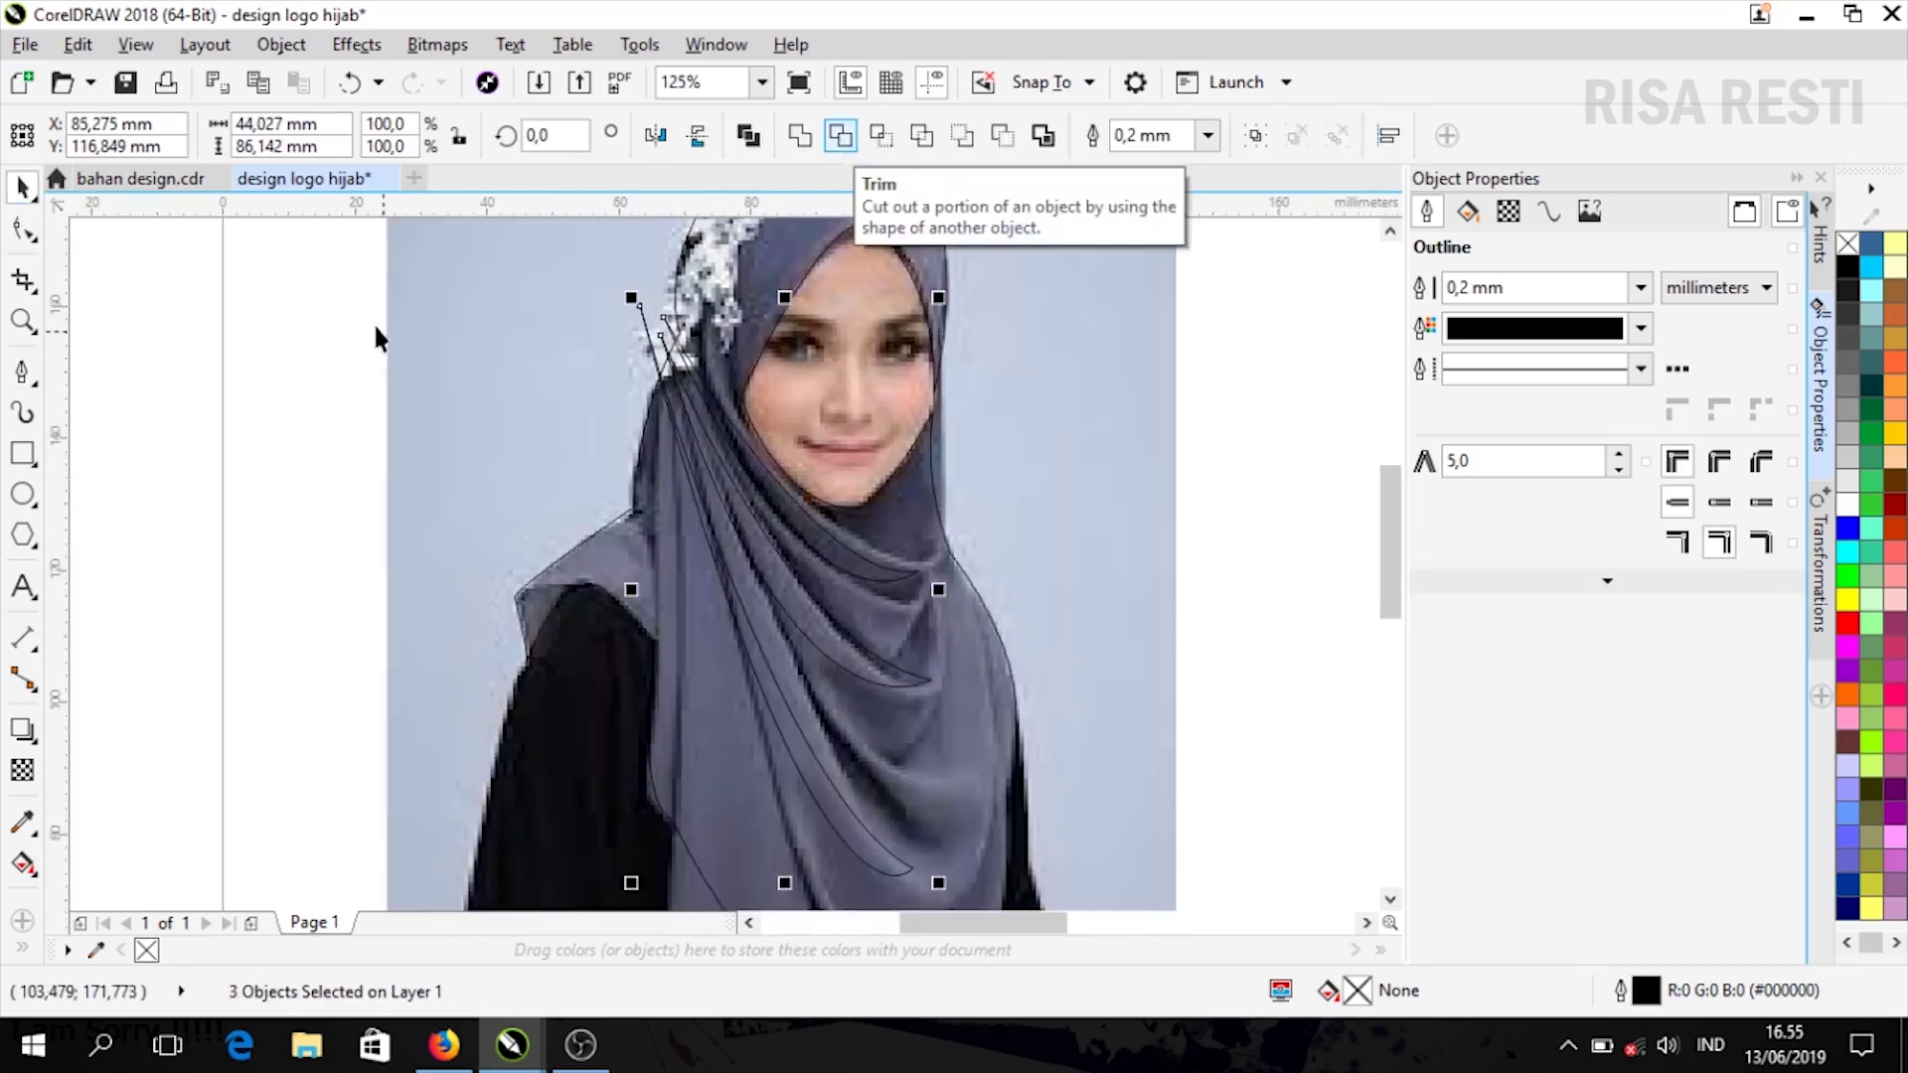
{"action": "left_click", "coordinate": [349, 264]}
{"action": "left_click_drag", "start_coordinate": [951, 922], "coordinate": [944, 840]}
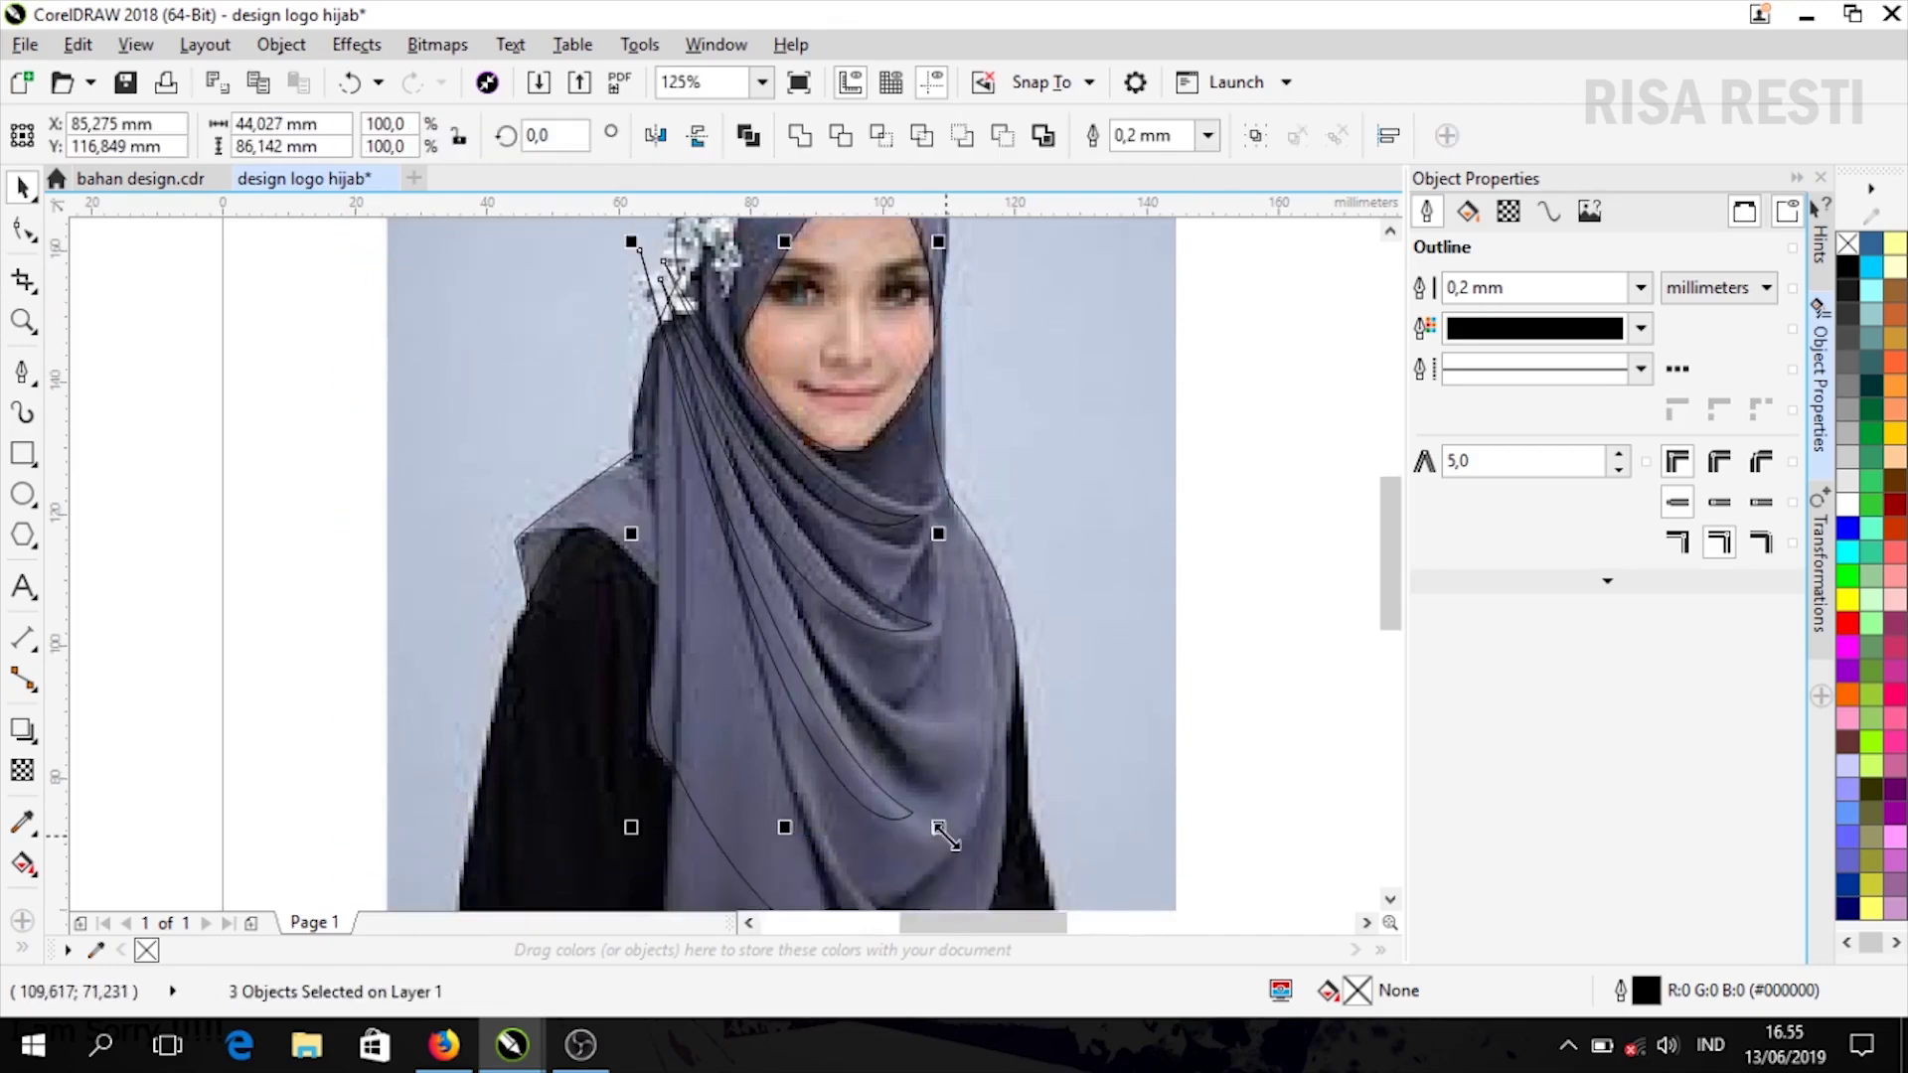
{"action": "left_click", "coordinate": [841, 139]}
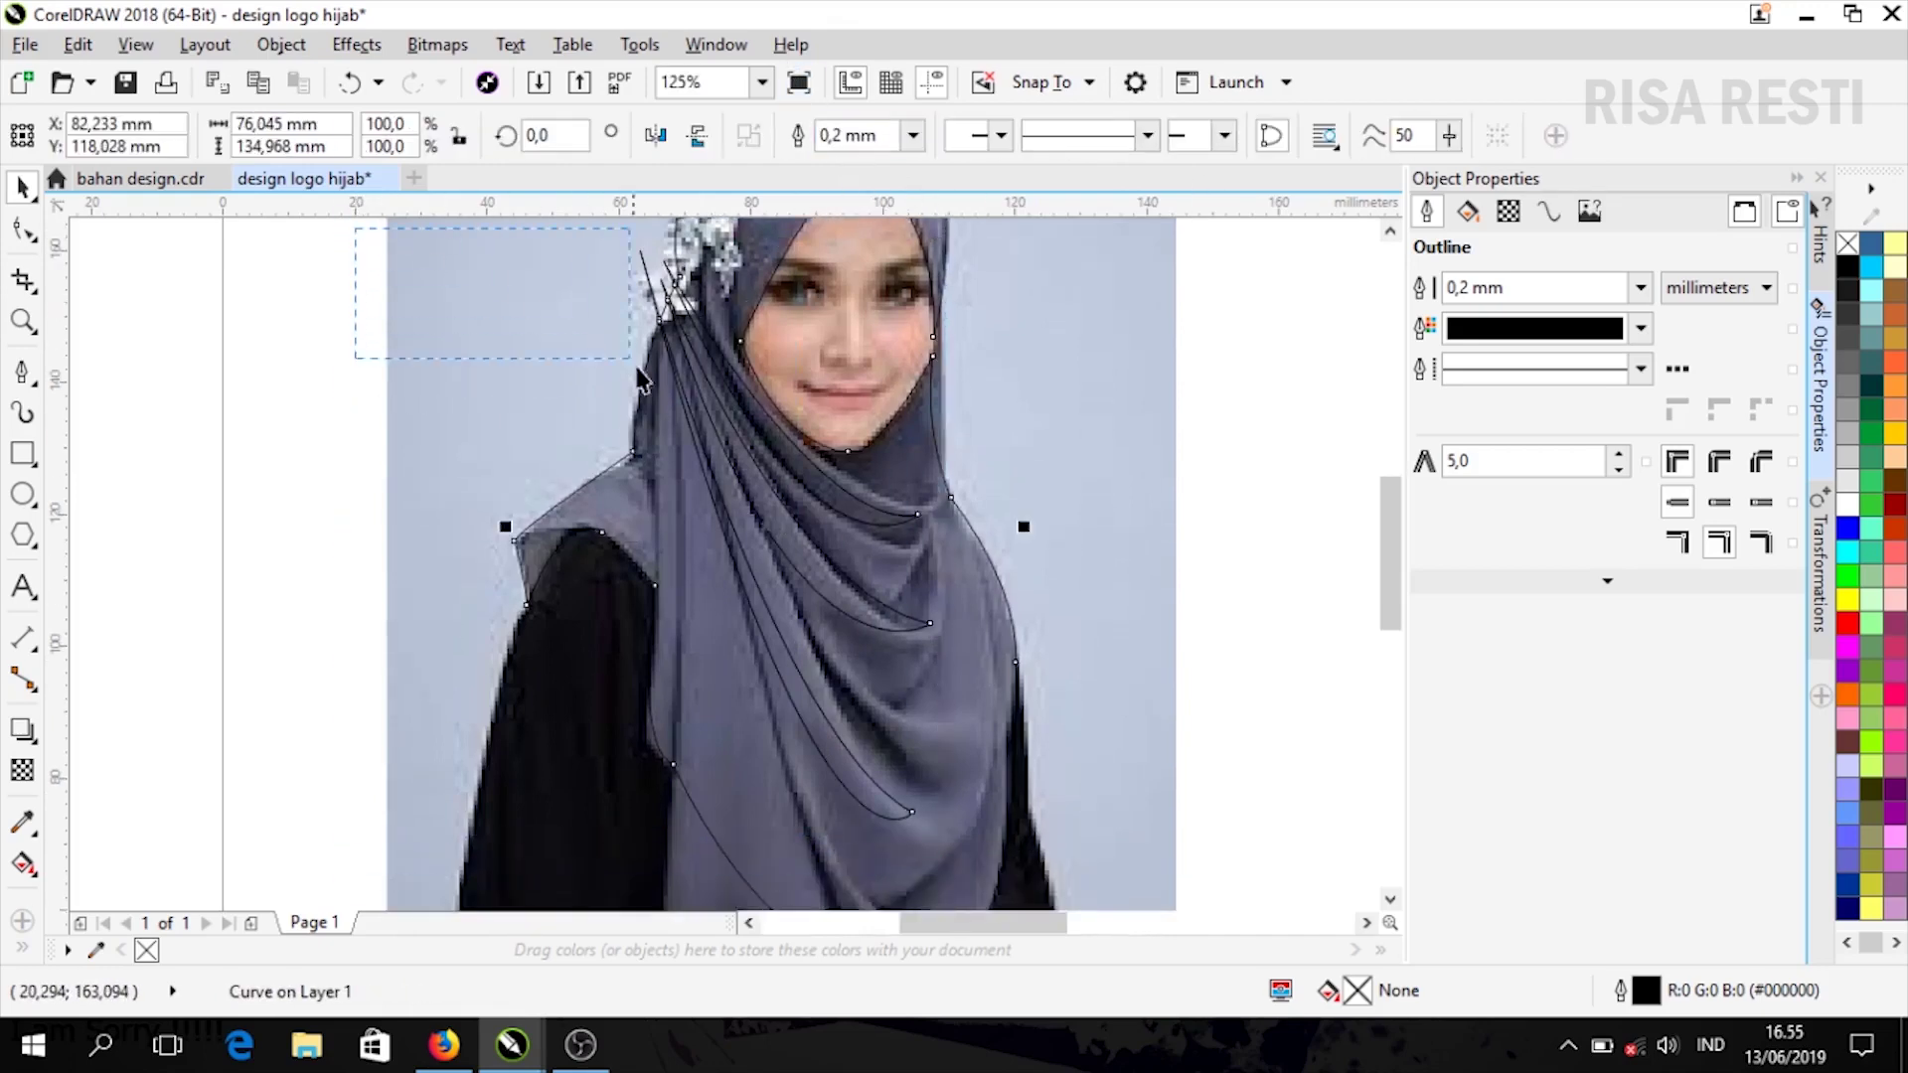
{"action": "left_click", "coordinate": [962, 855]}
Draw a thin, closed vertical fold below the flower ornament, about 3 by 43 mm, and fill it white
{"action": "key", "text": "F5"}
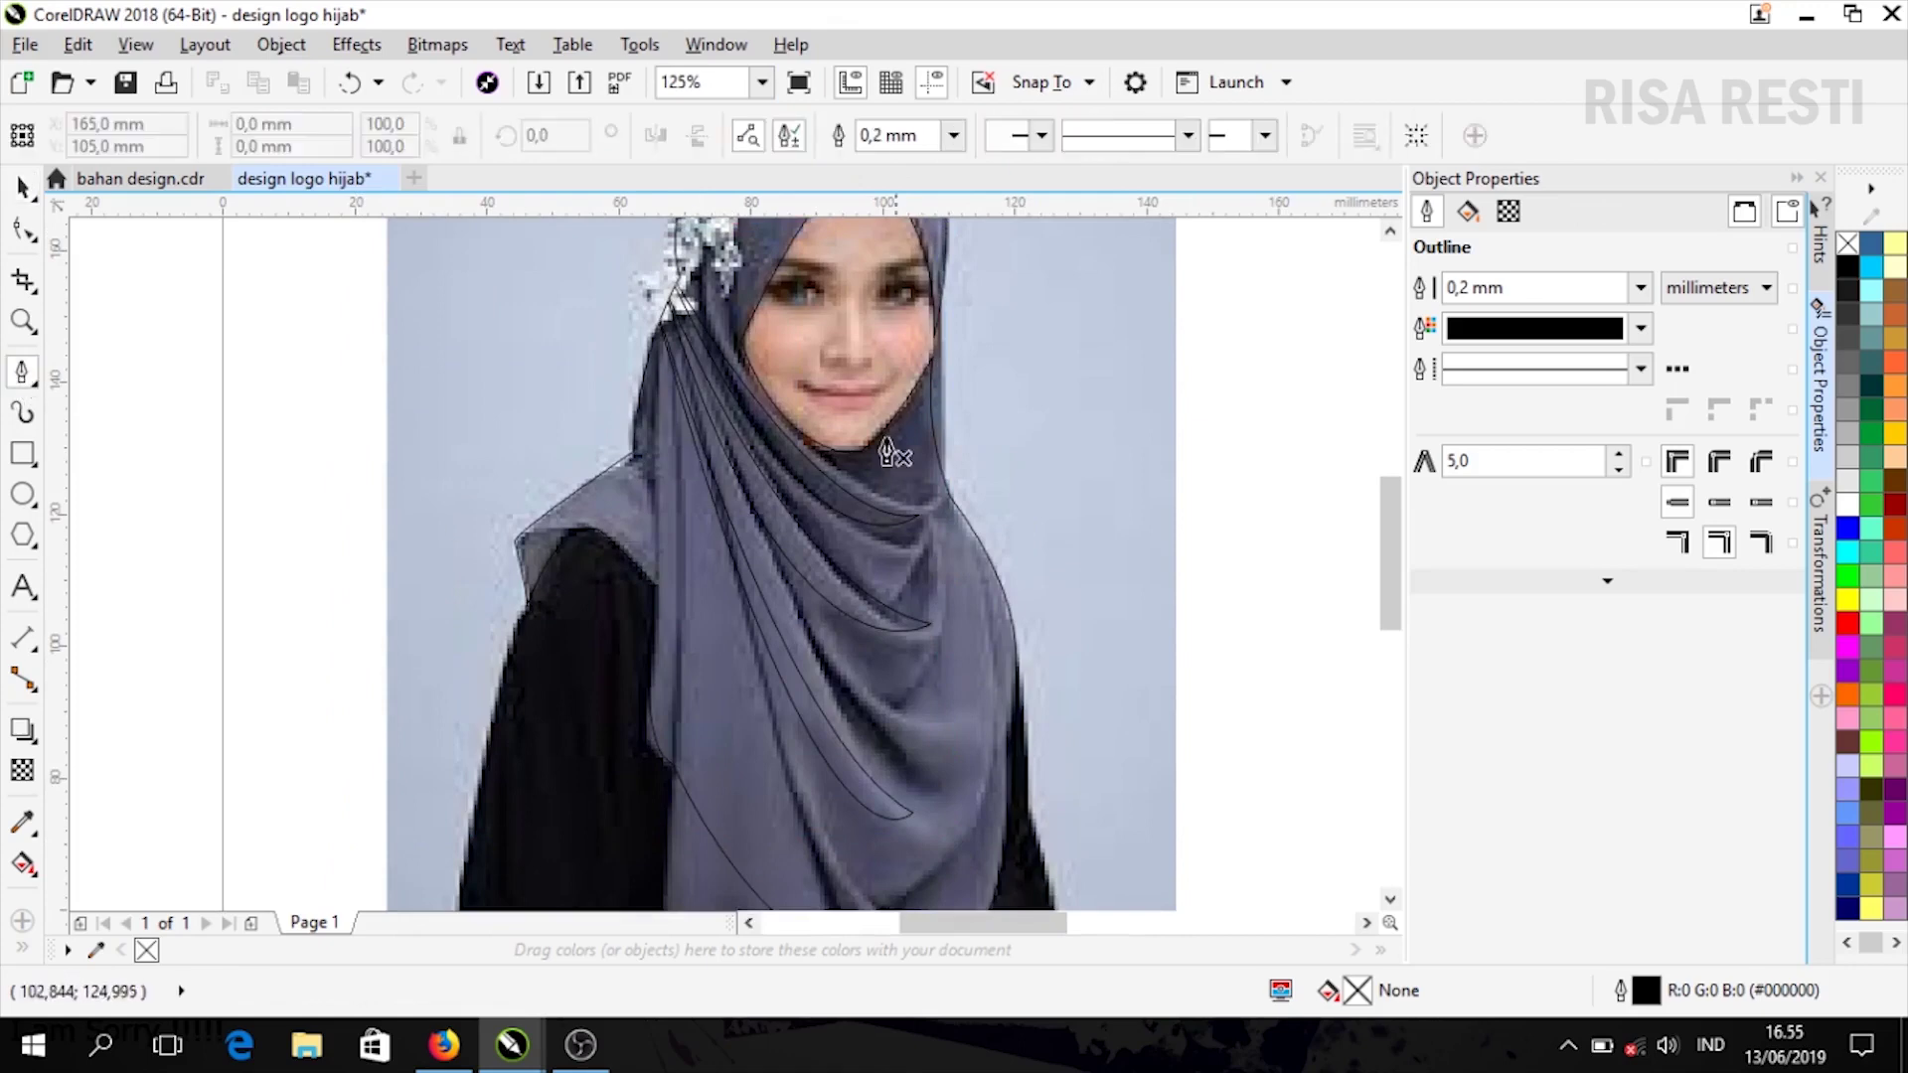
{"action": "left_click_drag", "start_coordinate": [687, 726], "coordinate": [707, 780]}
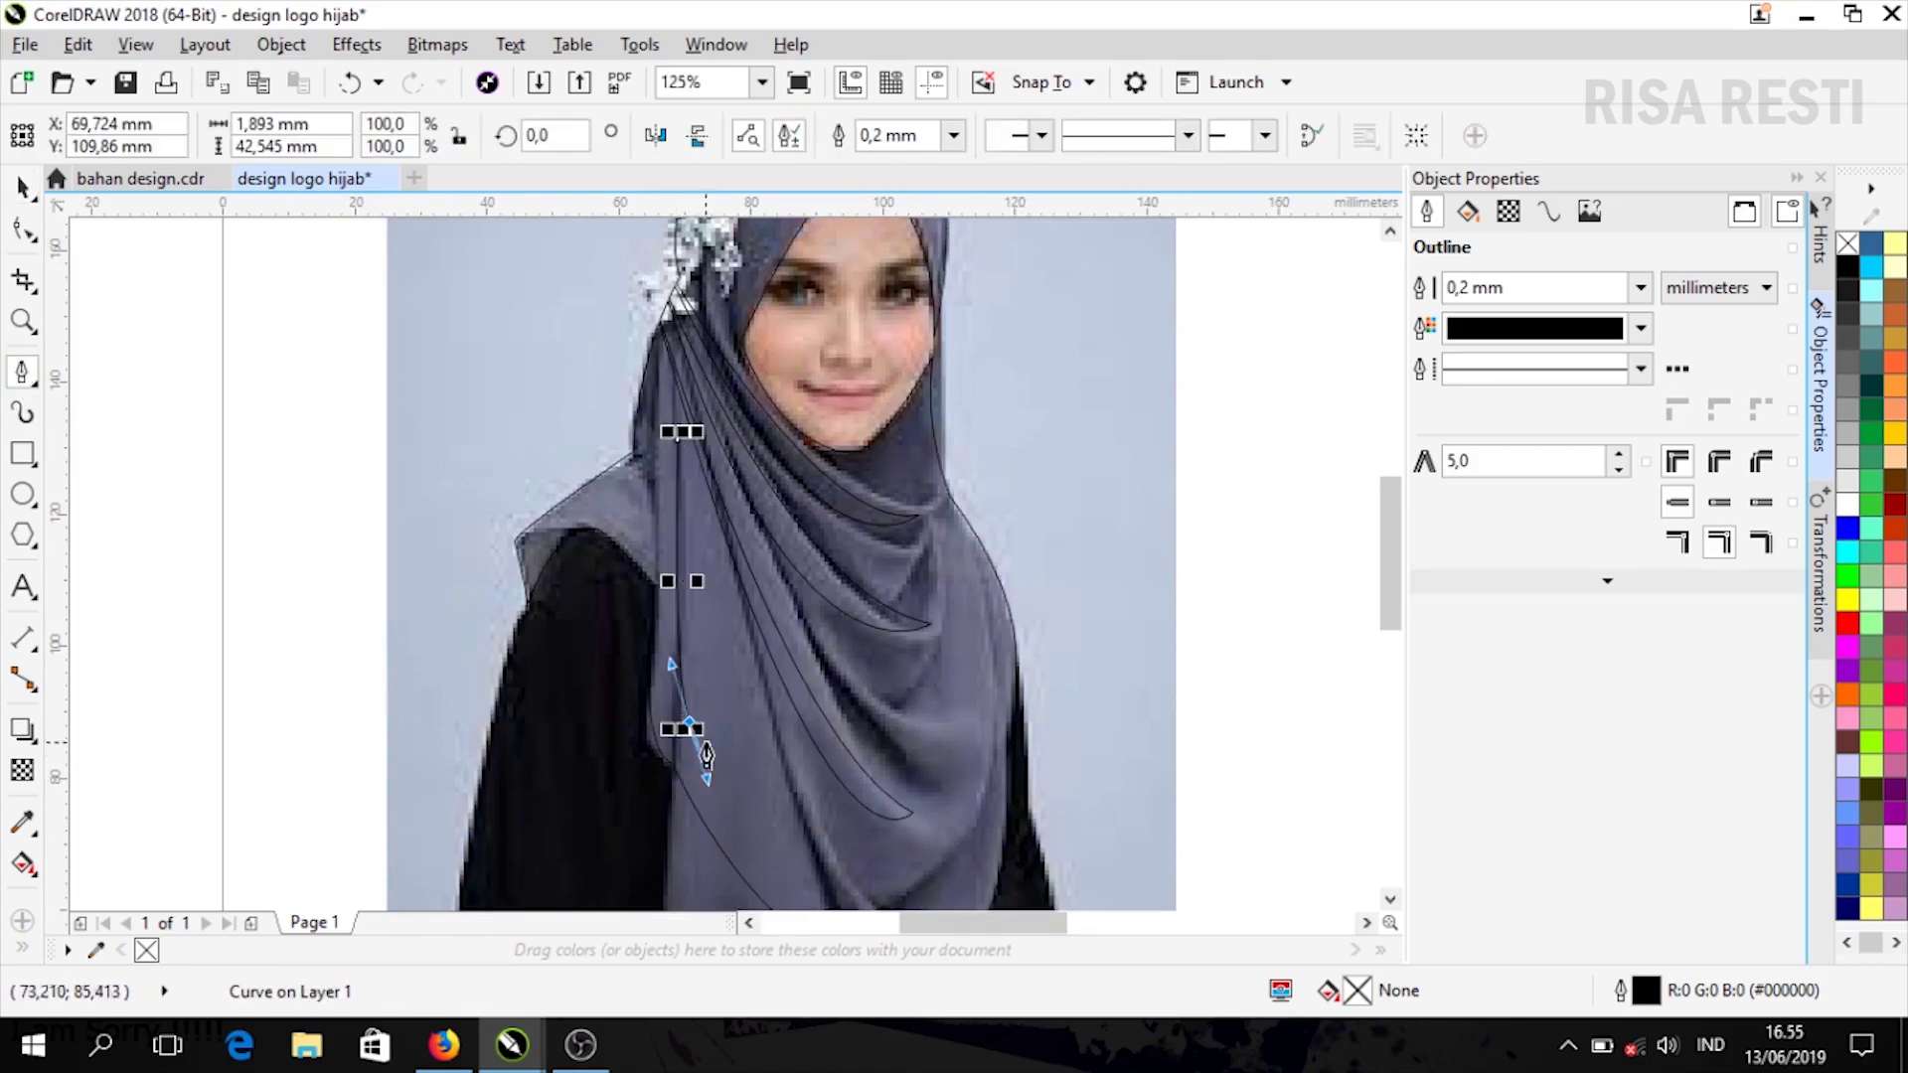
{"action": "left_click", "coordinate": [687, 722], "text": "alt"}
{"action": "left_click_drag", "start_coordinate": [678, 438], "coordinate": [648, 678]}
{"action": "left_click", "coordinate": [1845, 509]}
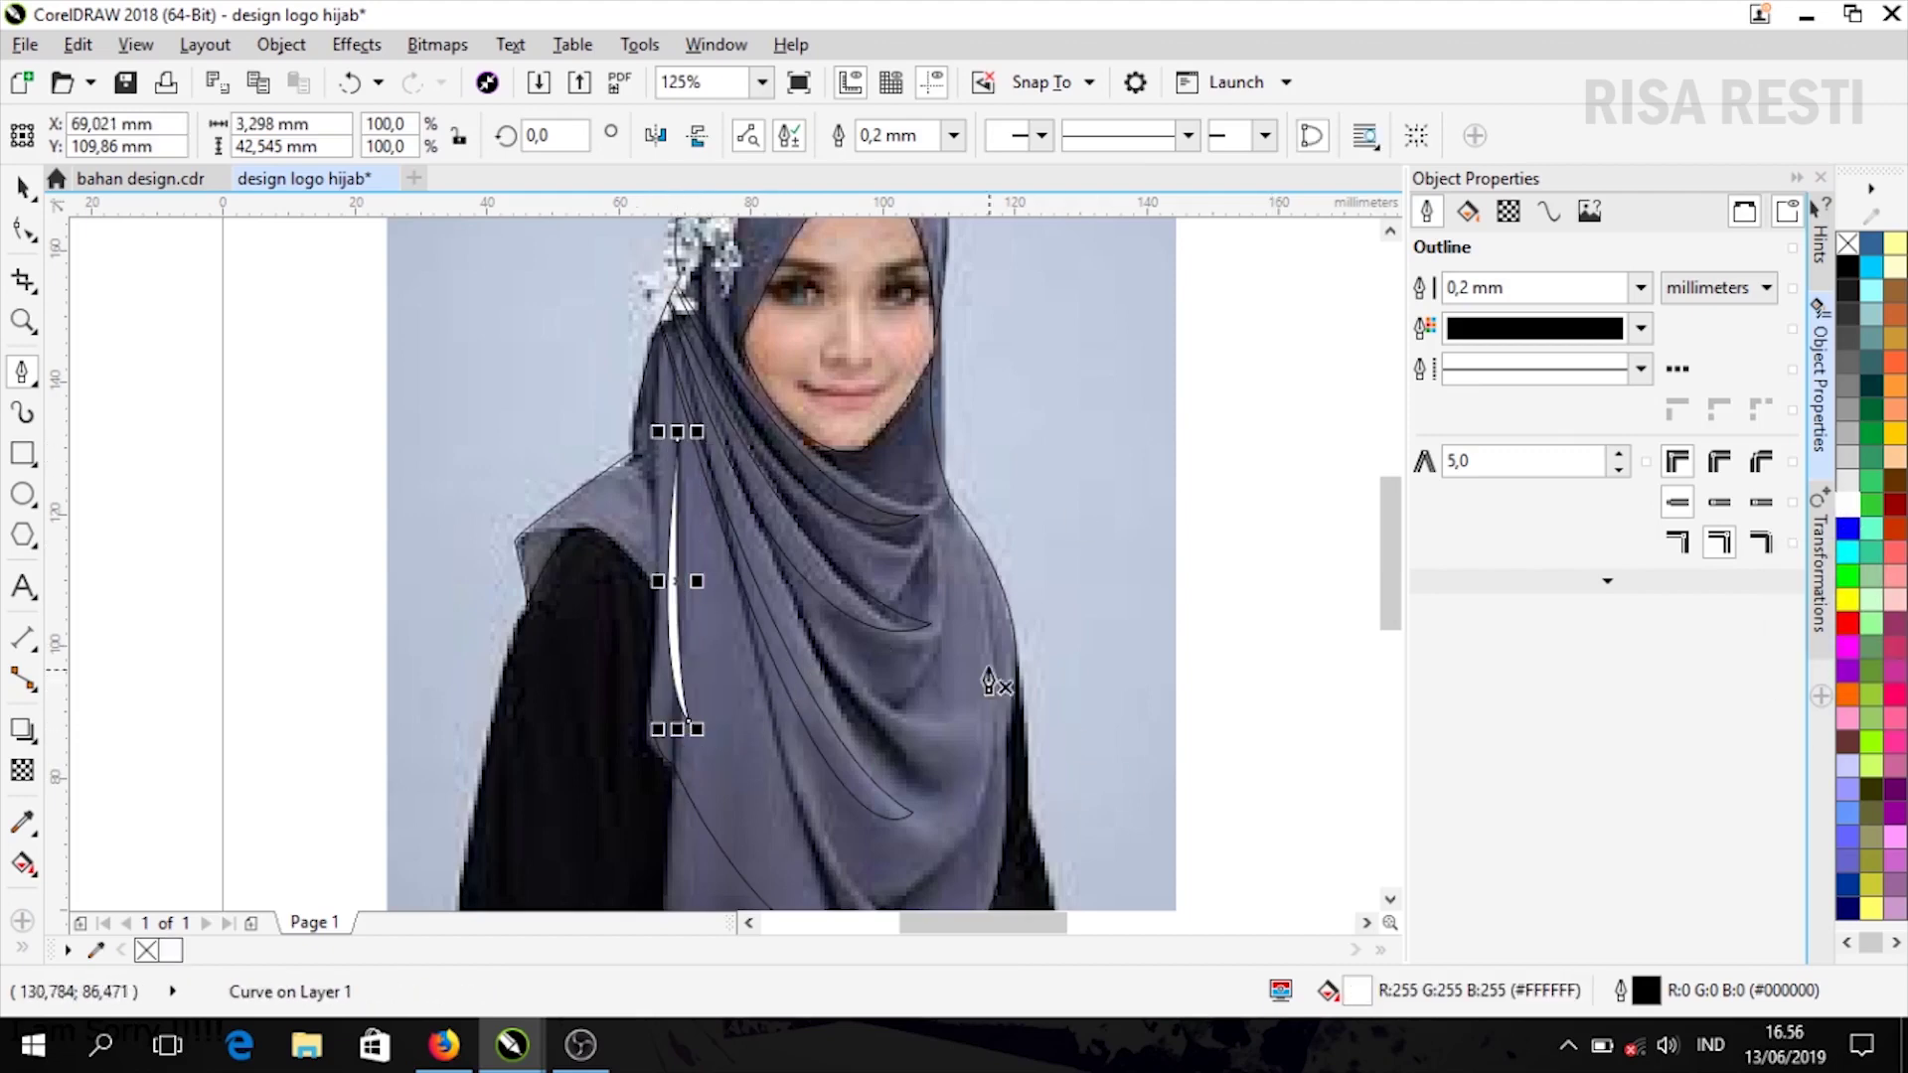
Draw a thin, closed fold along the scarf's opposite lower edge, about 8 by 39 mm, and fill it white
{"action": "left_click", "coordinate": [989, 607]}
{"action": "left_click_drag", "start_coordinate": [936, 868], "coordinate": [872, 841]}
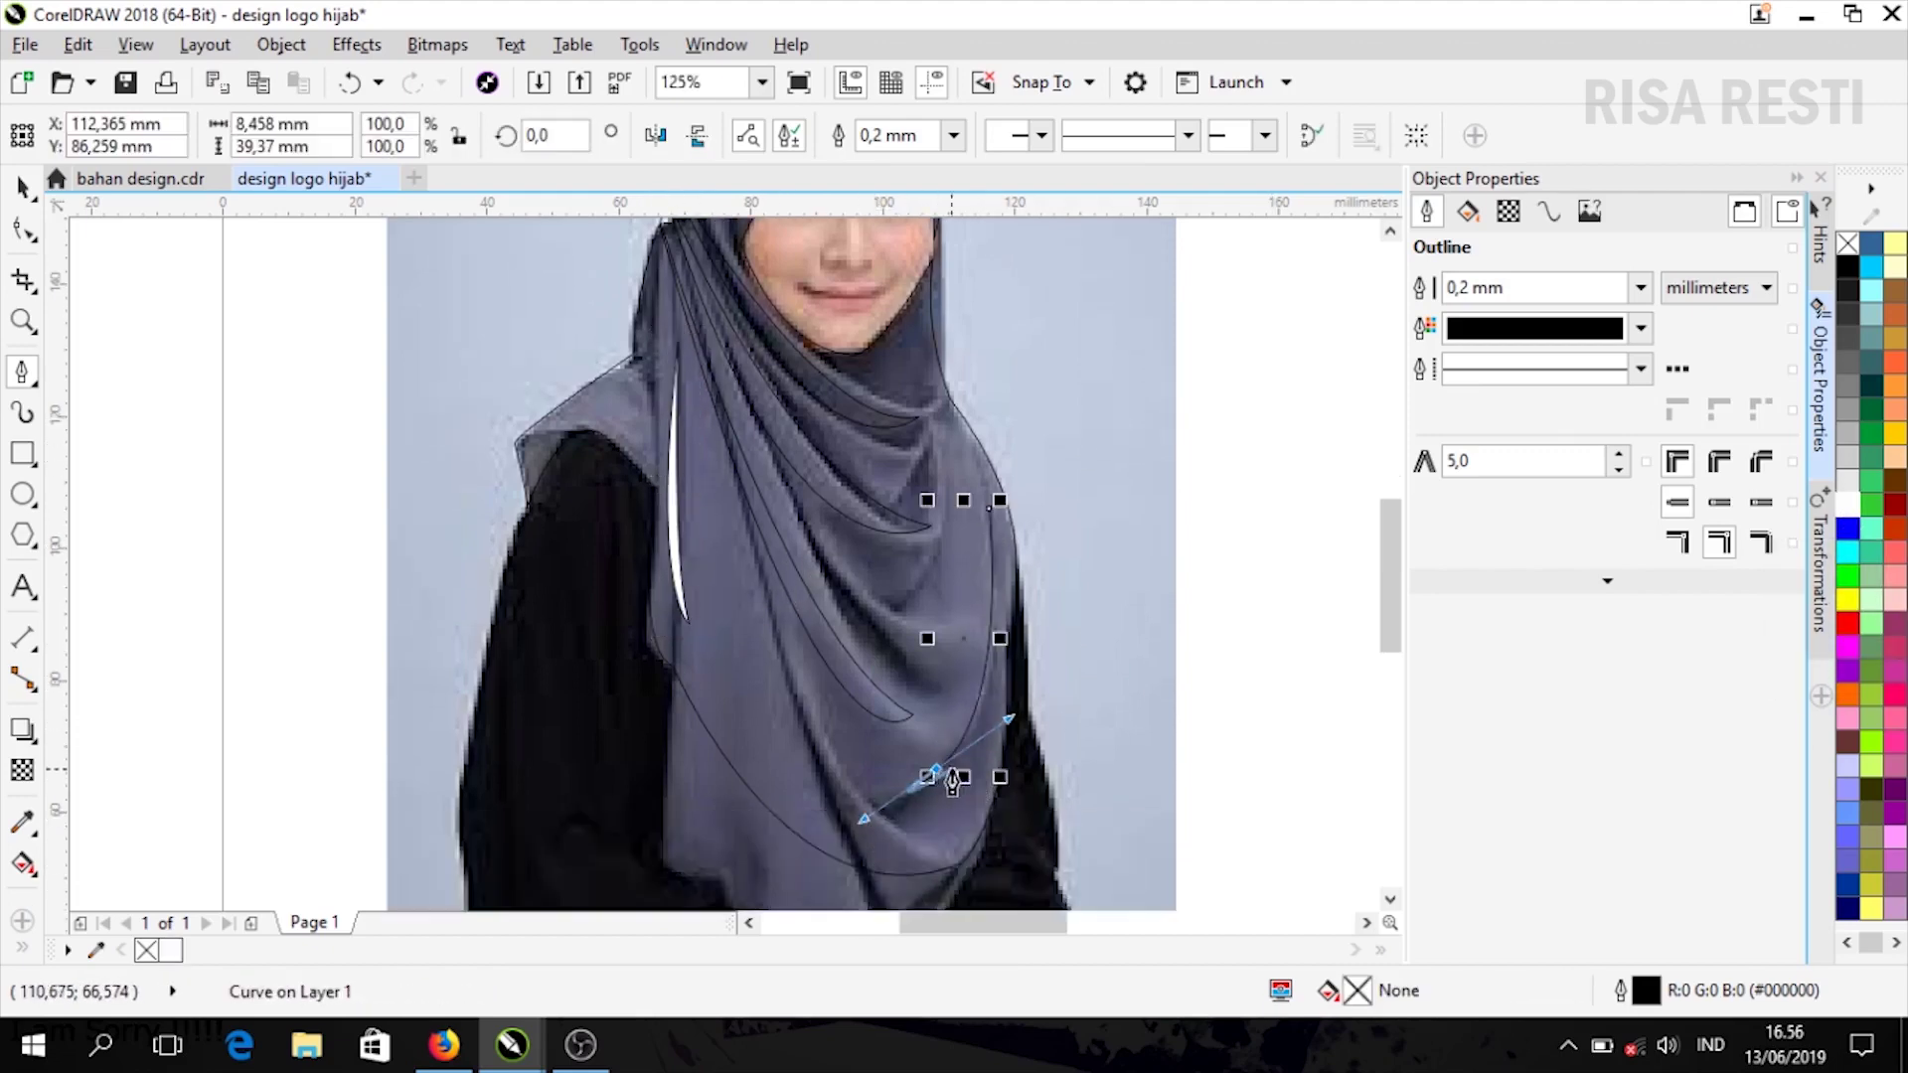
{"action": "left_click", "coordinate": [980, 758]}
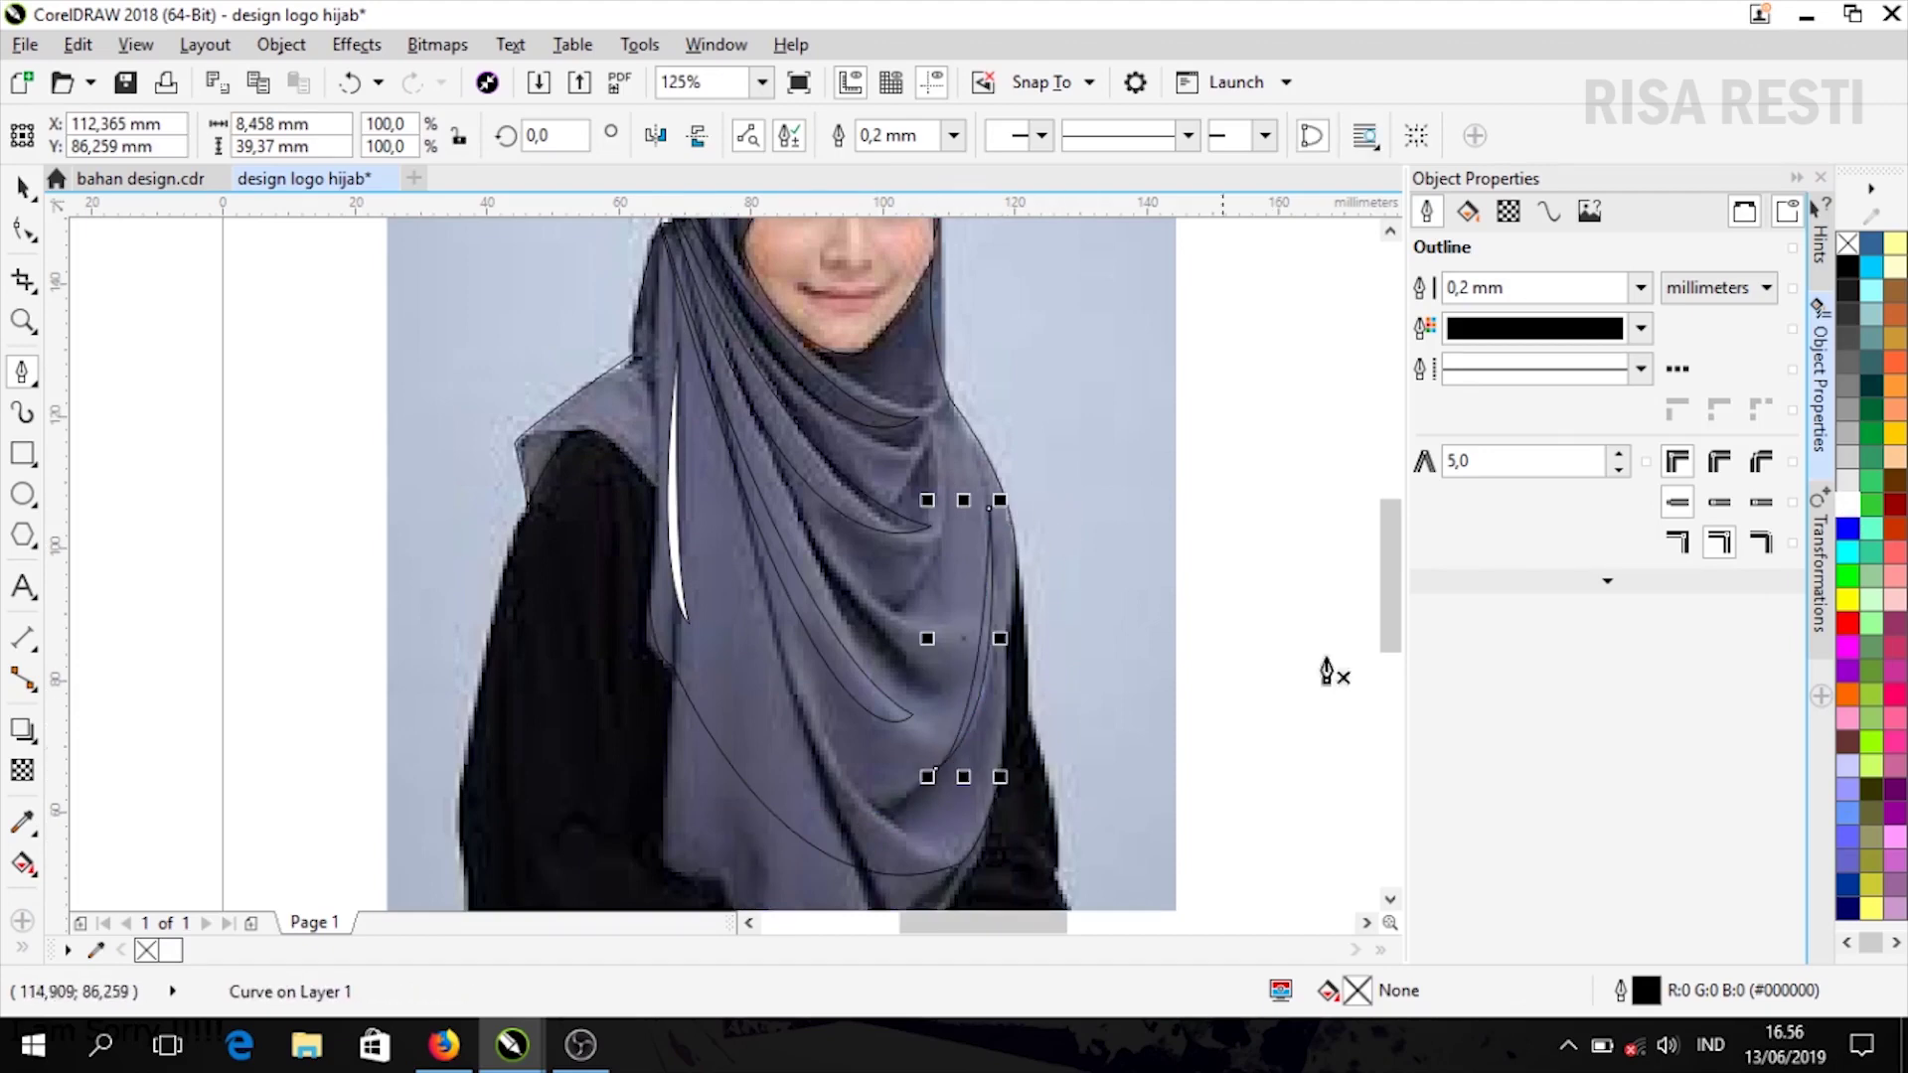
{"action": "left_click", "coordinate": [1848, 505]}
Delete the photo and fill the hijab outline with black
{"action": "left_click", "coordinate": [558, 738]}
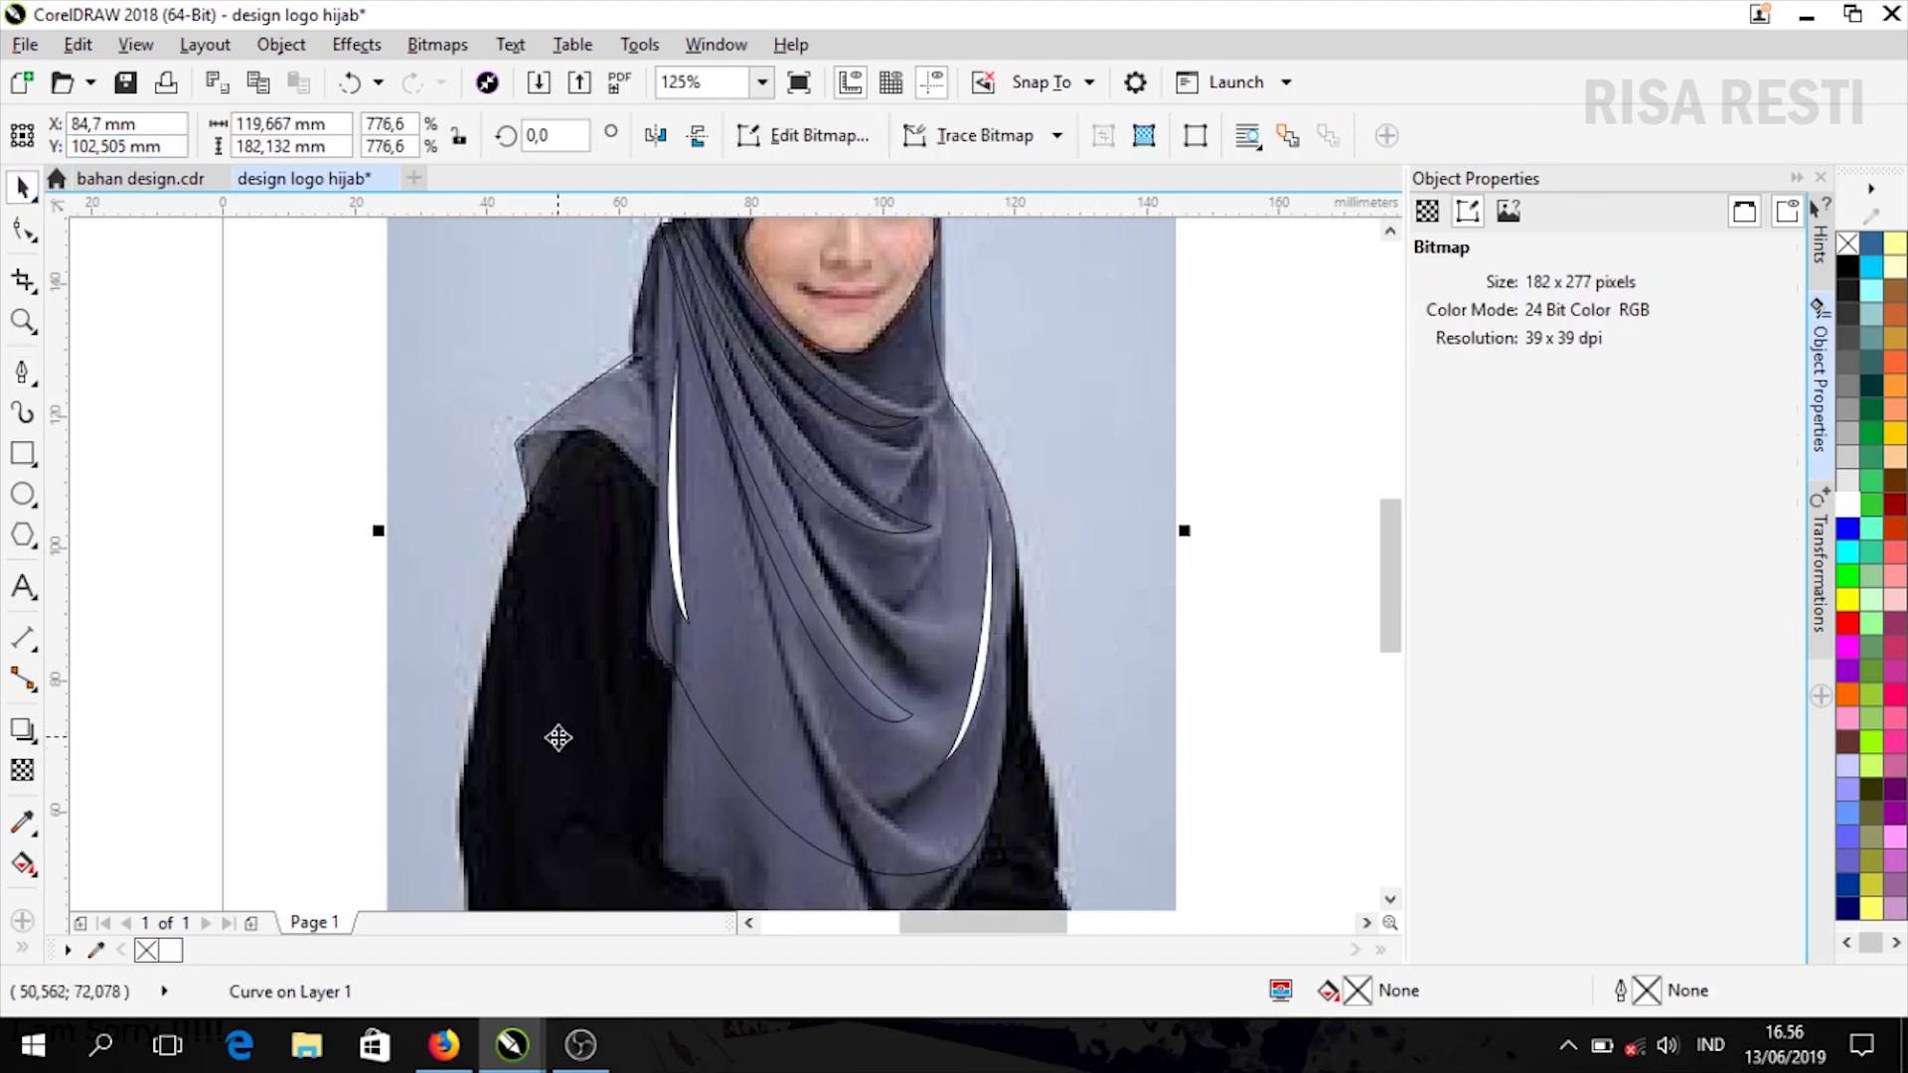
{"action": "key", "text": "Delete"}
{"action": "left_click", "coordinate": [956, 462]}
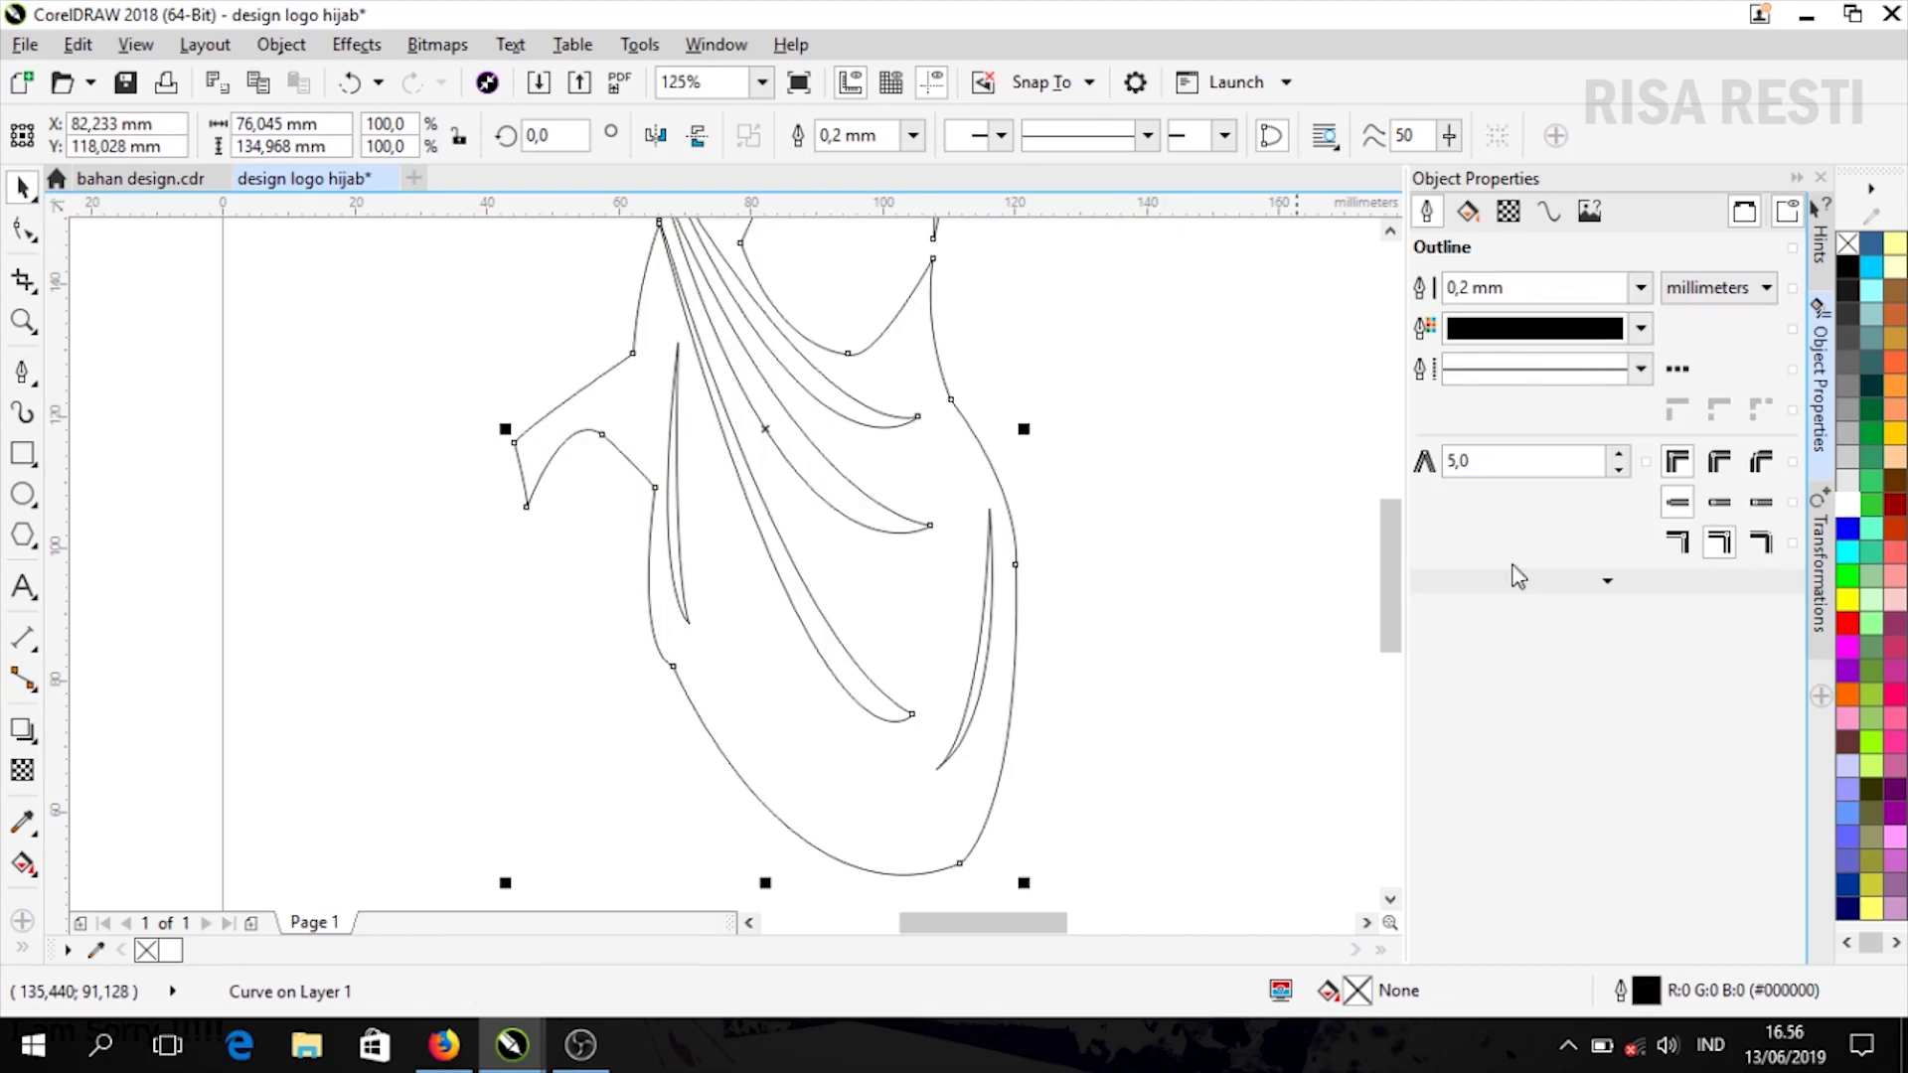
{"action": "left_click", "coordinate": [1851, 269]}
{"action": "key", "text": "F4"}
{"action": "key", "text": "Escape"}
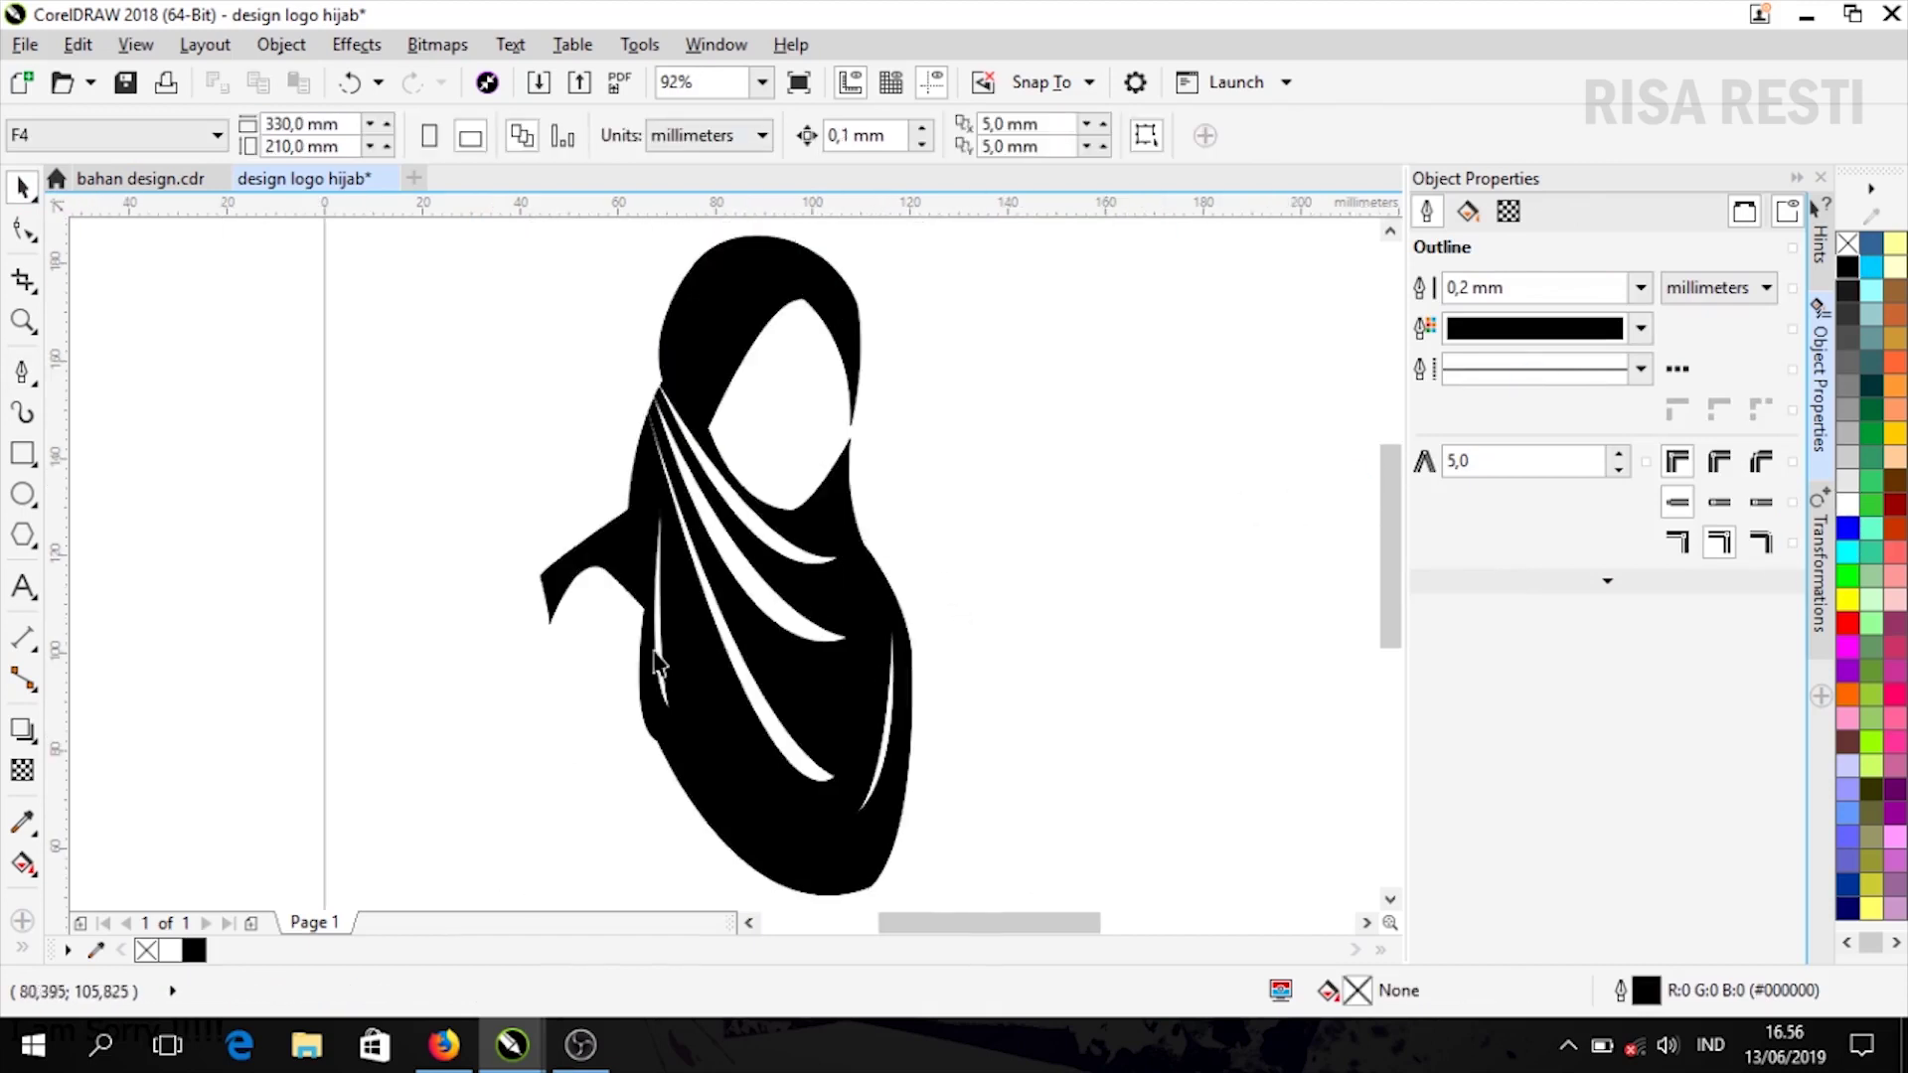
Delete the sharp corner node at the outer end of the scarf's shoulder flap with the Shape tool
{"action": "scroll", "coordinate": [575, 576], "scroll_direction": "up", "scroll_amount": 2}
{"action": "double_click", "coordinate": [547, 616]}
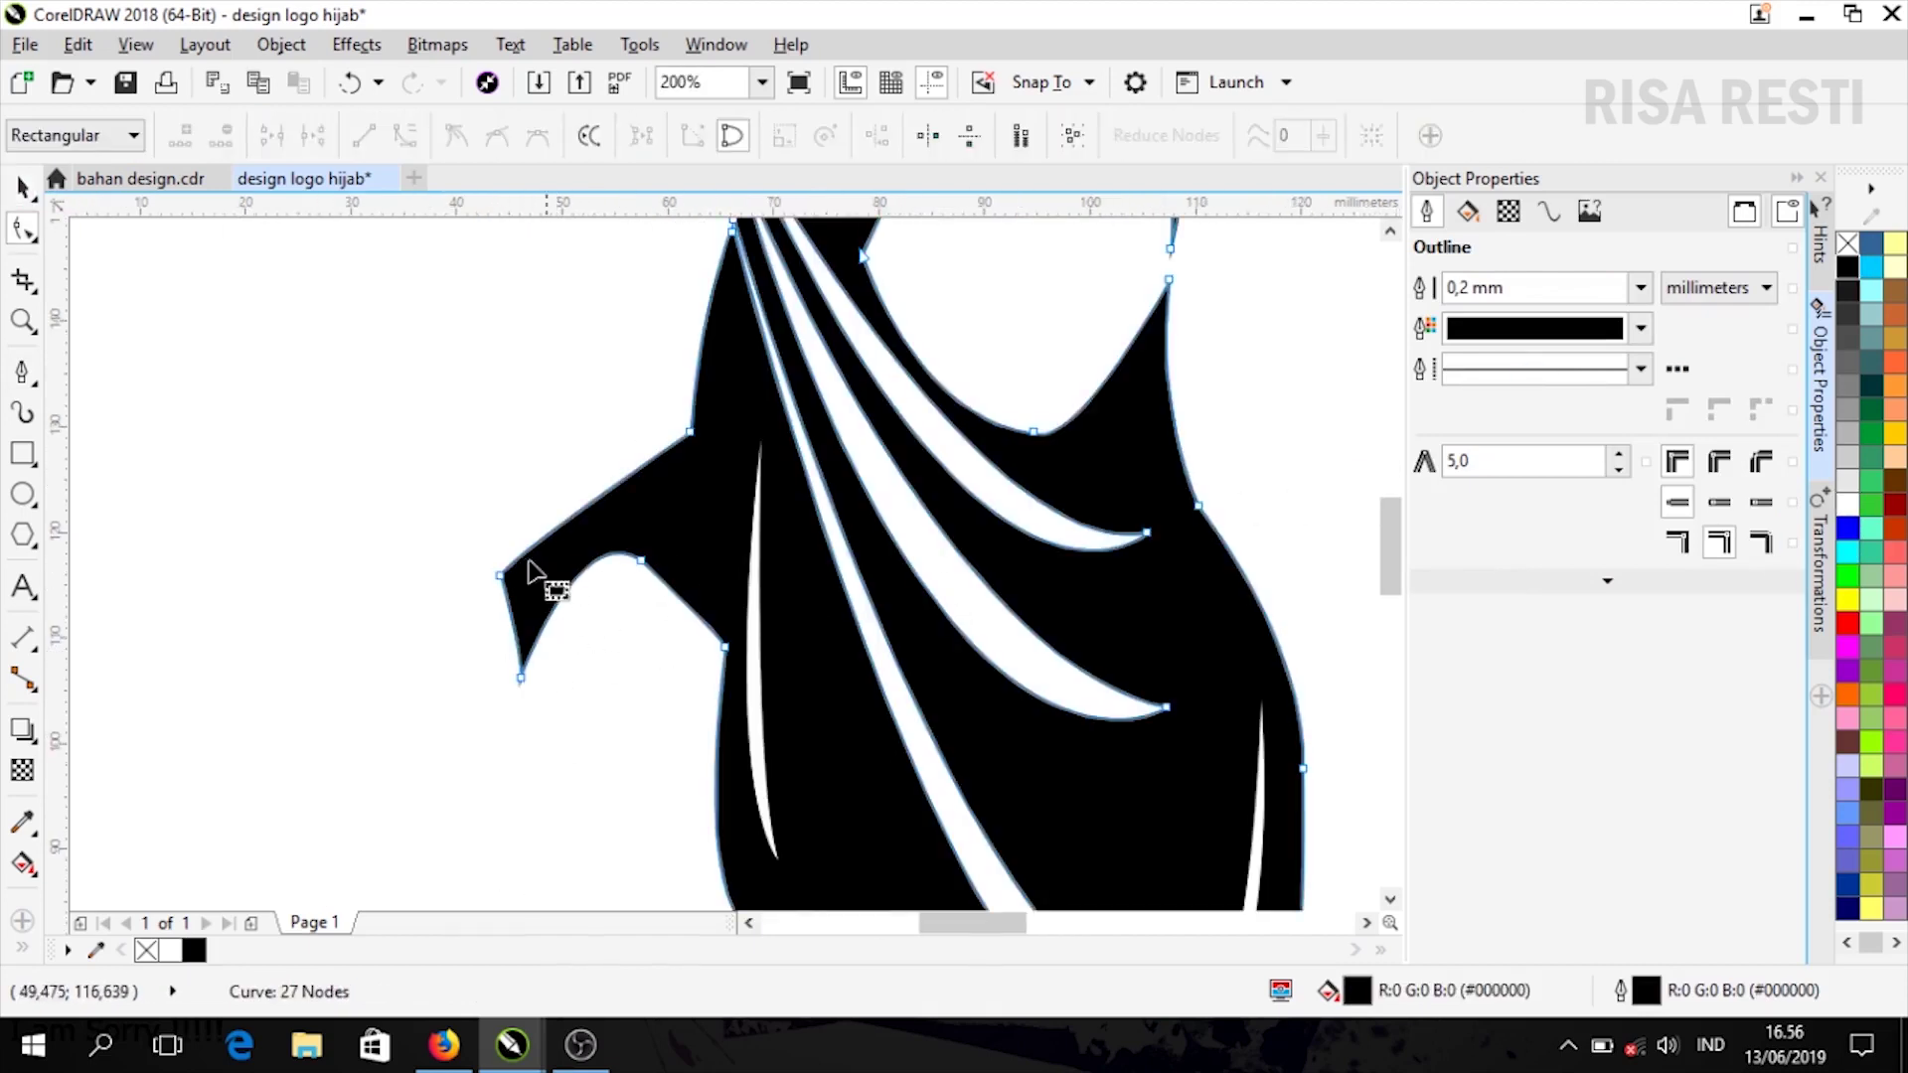
{"action": "left_click", "coordinate": [23, 189]}
{"action": "left_click", "coordinate": [23, 230]}
{"action": "left_click", "coordinate": [501, 575]}
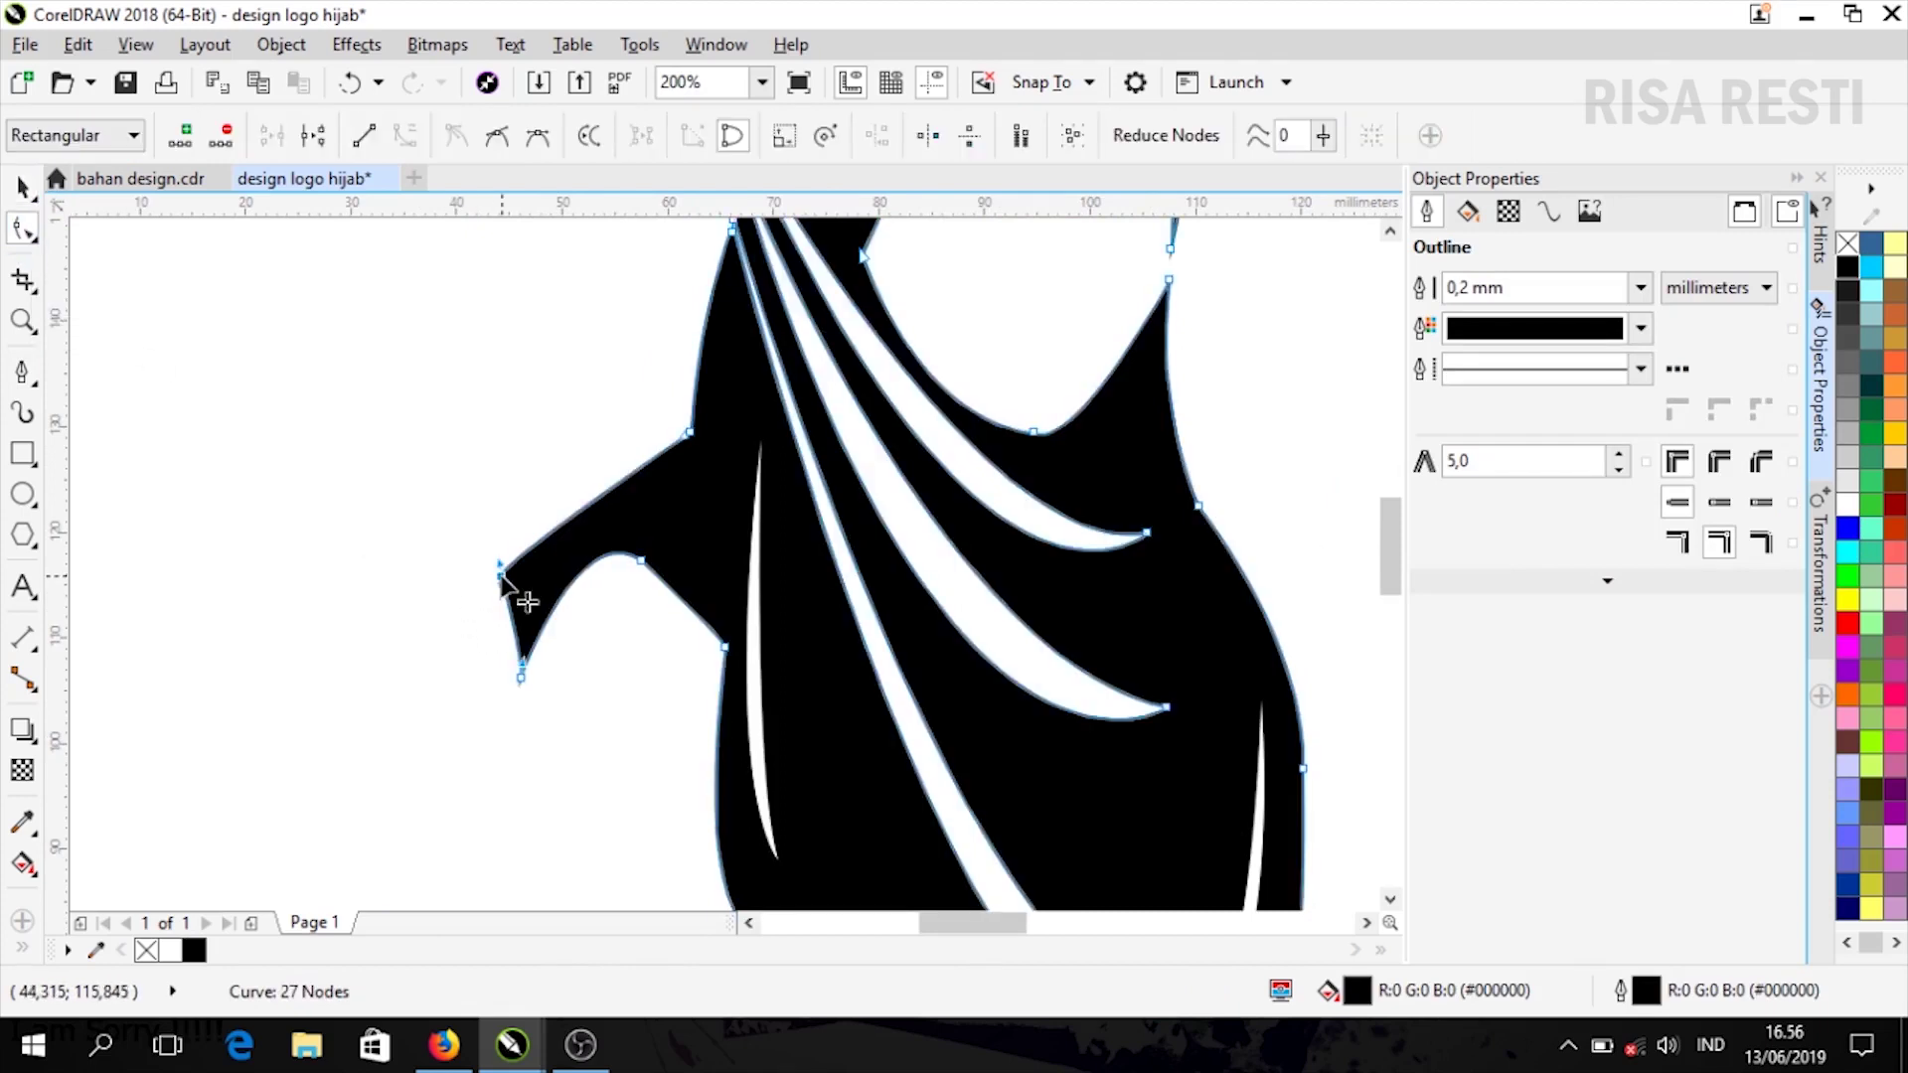
{"action": "key", "text": "Delete"}
{"action": "key", "text": "ctrl+z"}
{"action": "key", "text": "Delete"}
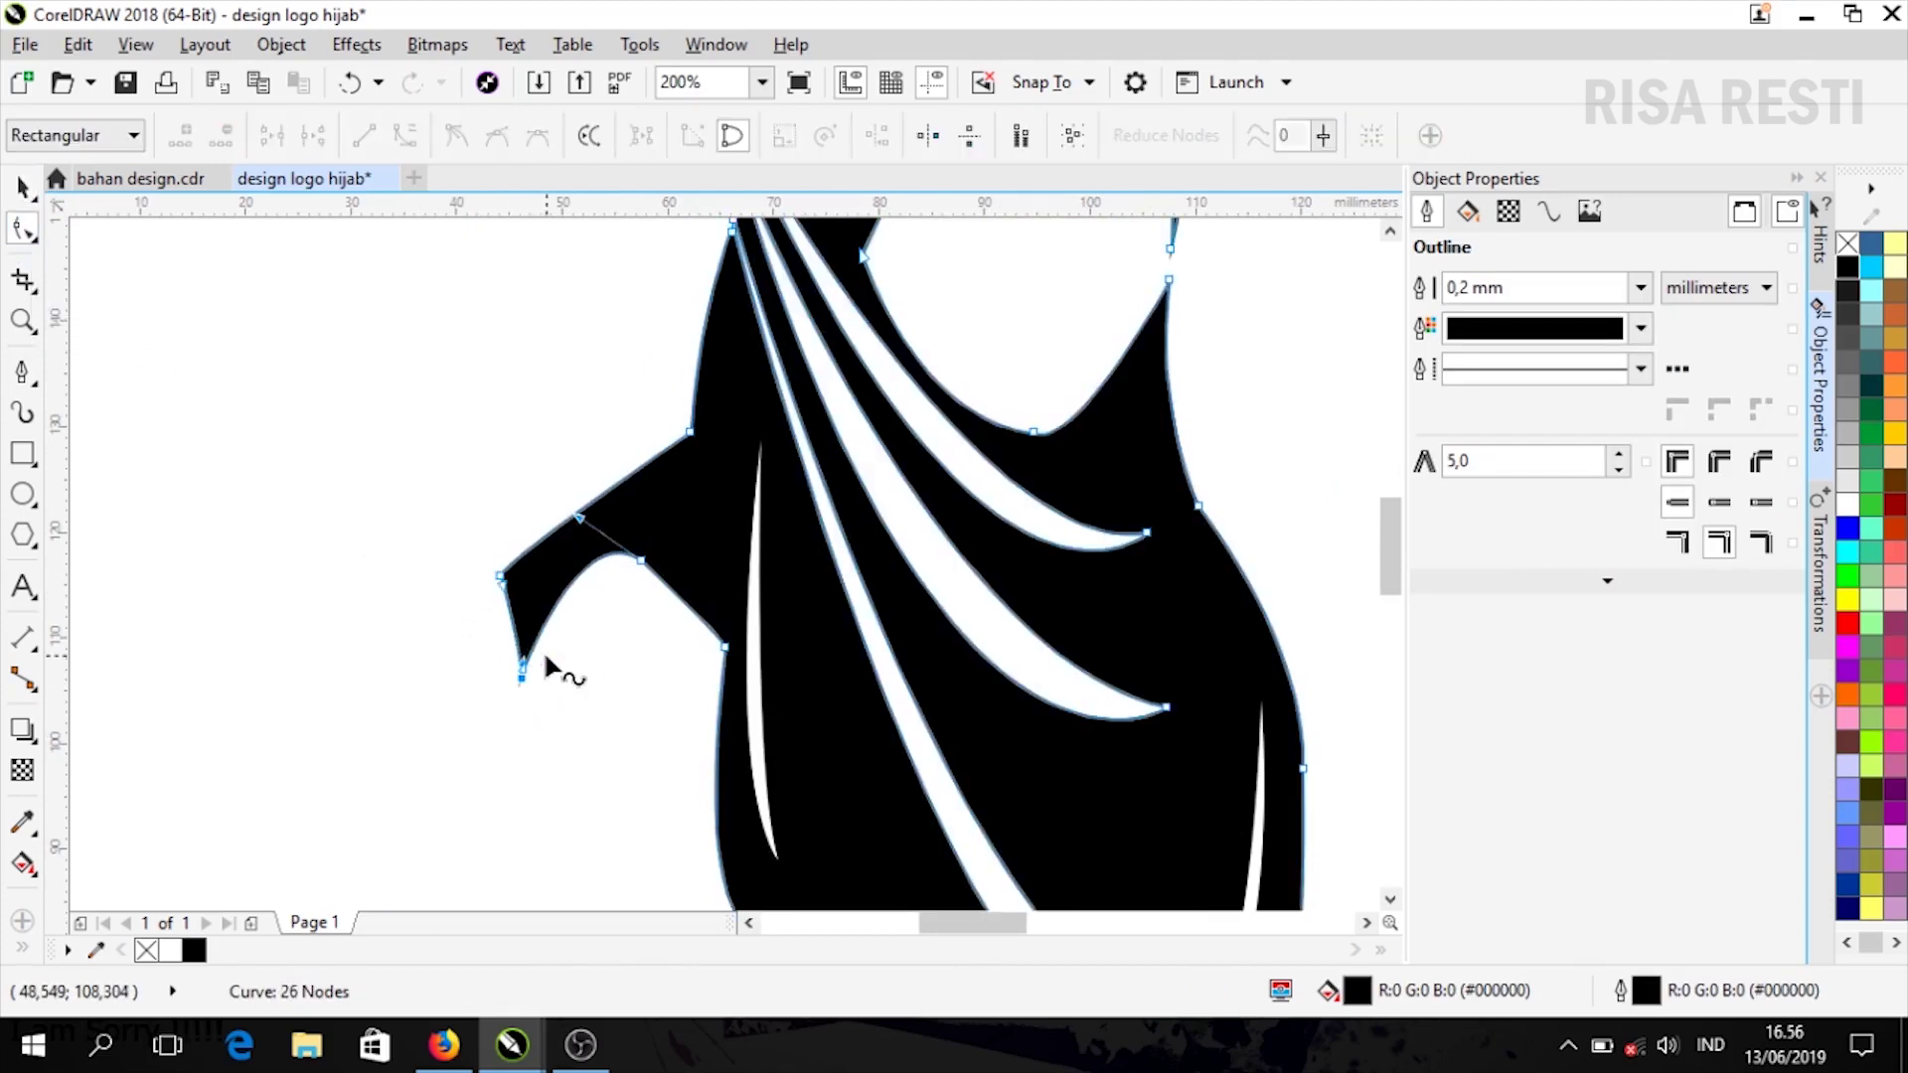
{"action": "double_click", "coordinate": [500, 577]}
Reshape the curve at the shoulder flap's outer end into a rounded tip, and delete the node on its underside
{"action": "mouse_move", "coordinate": [522, 678]}
{"action": "left_mouse_down"}
{"action": "mouse_move", "coordinate": [477, 643]}
{"action": "mouse_move", "coordinate": [522, 678]}
{"action": "left_mouse_up"}
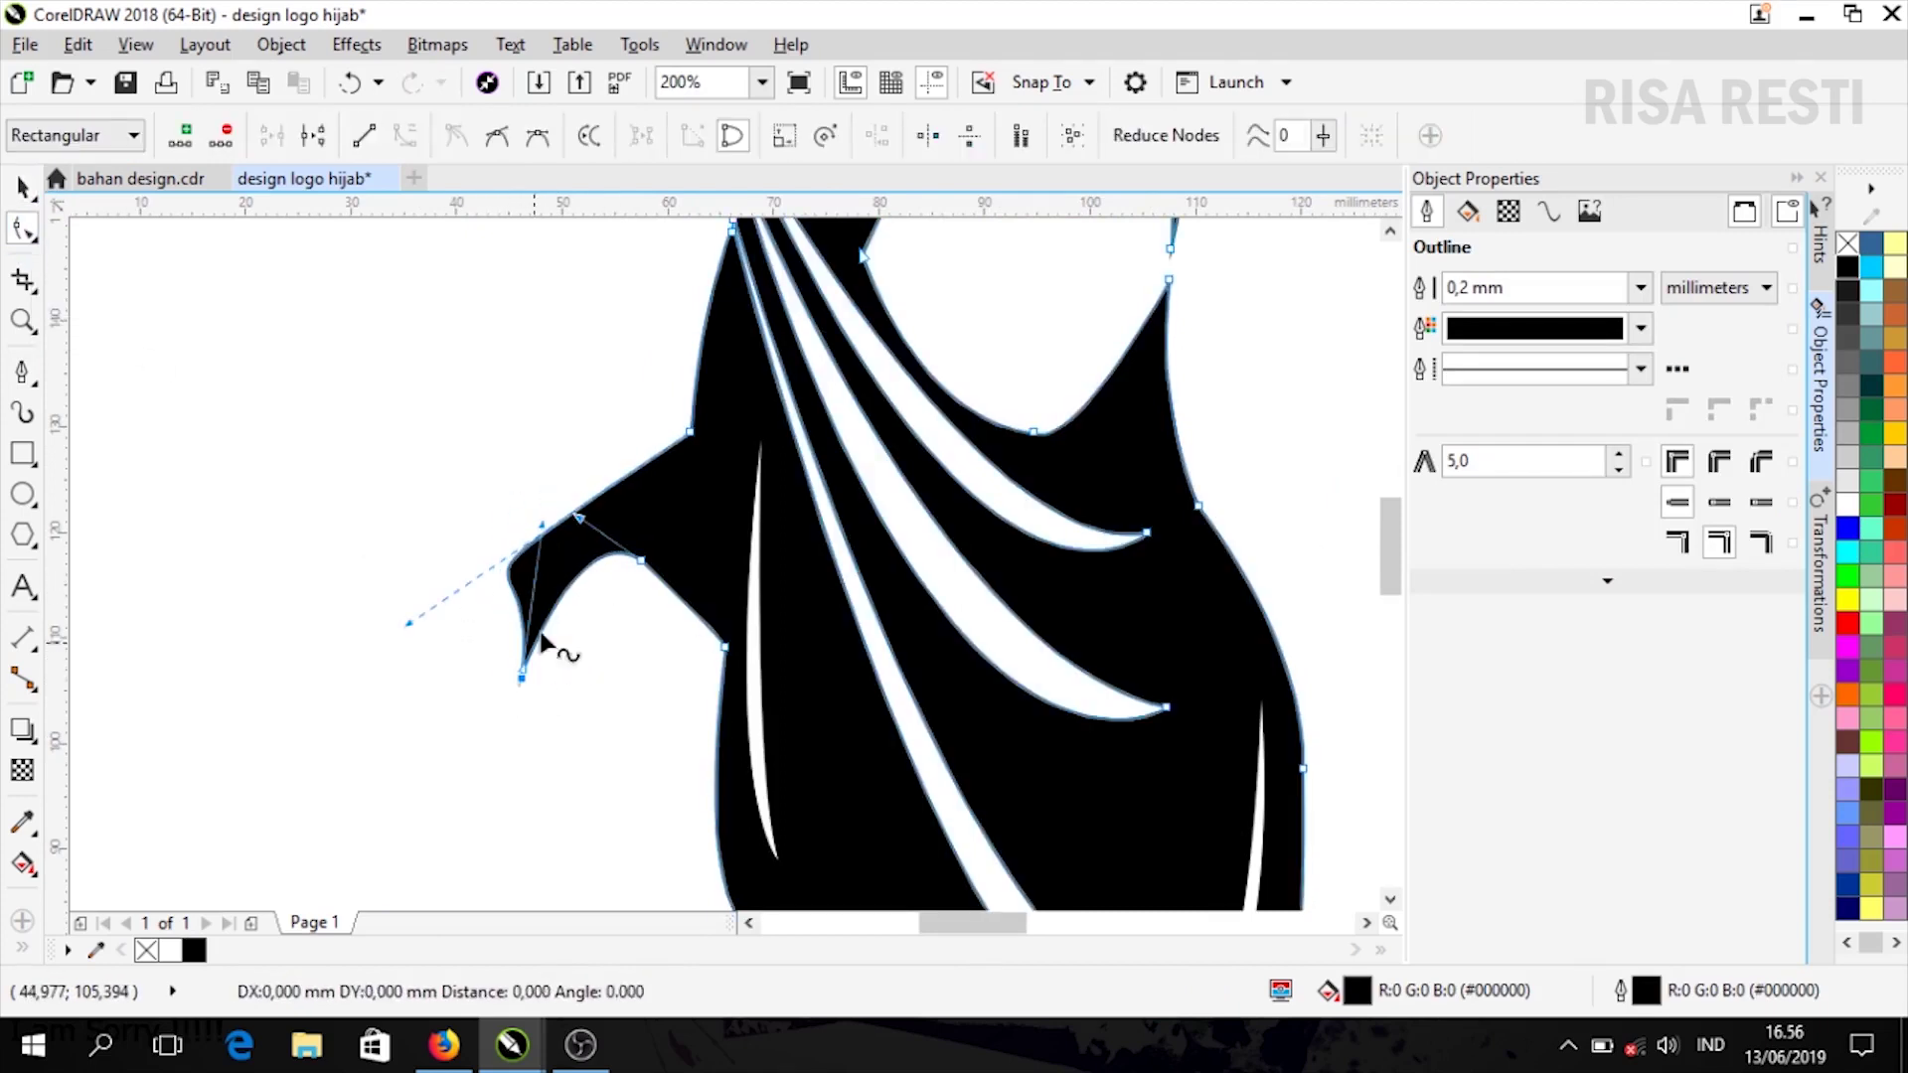
{"action": "mouse_move", "coordinate": [409, 624]}
{"action": "left_mouse_down"}
{"action": "mouse_move", "coordinate": [438, 670]}
{"action": "mouse_move", "coordinate": [432, 596]}
{"action": "left_mouse_up"}
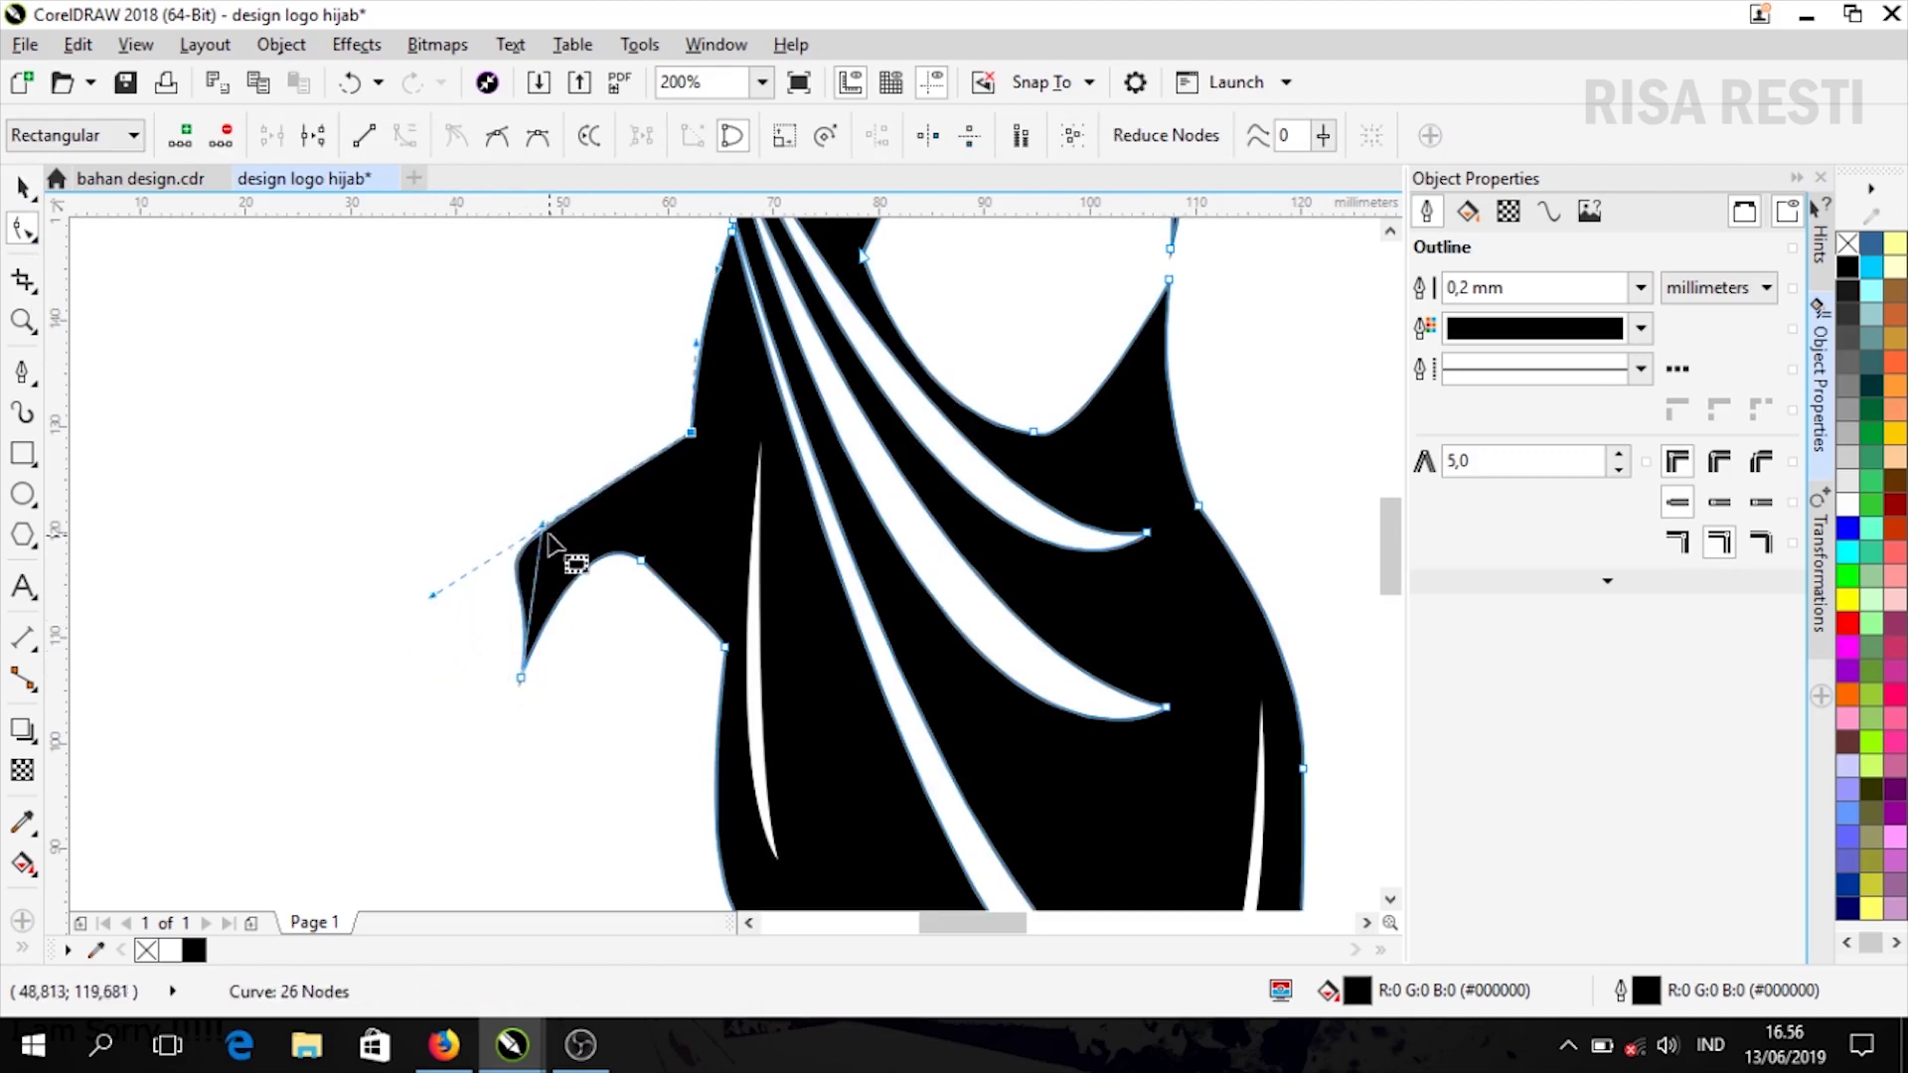
{"action": "left_click_drag", "start_coordinate": [543, 527], "coordinate": [517, 587]}
{"action": "double_click", "coordinate": [640, 561]}
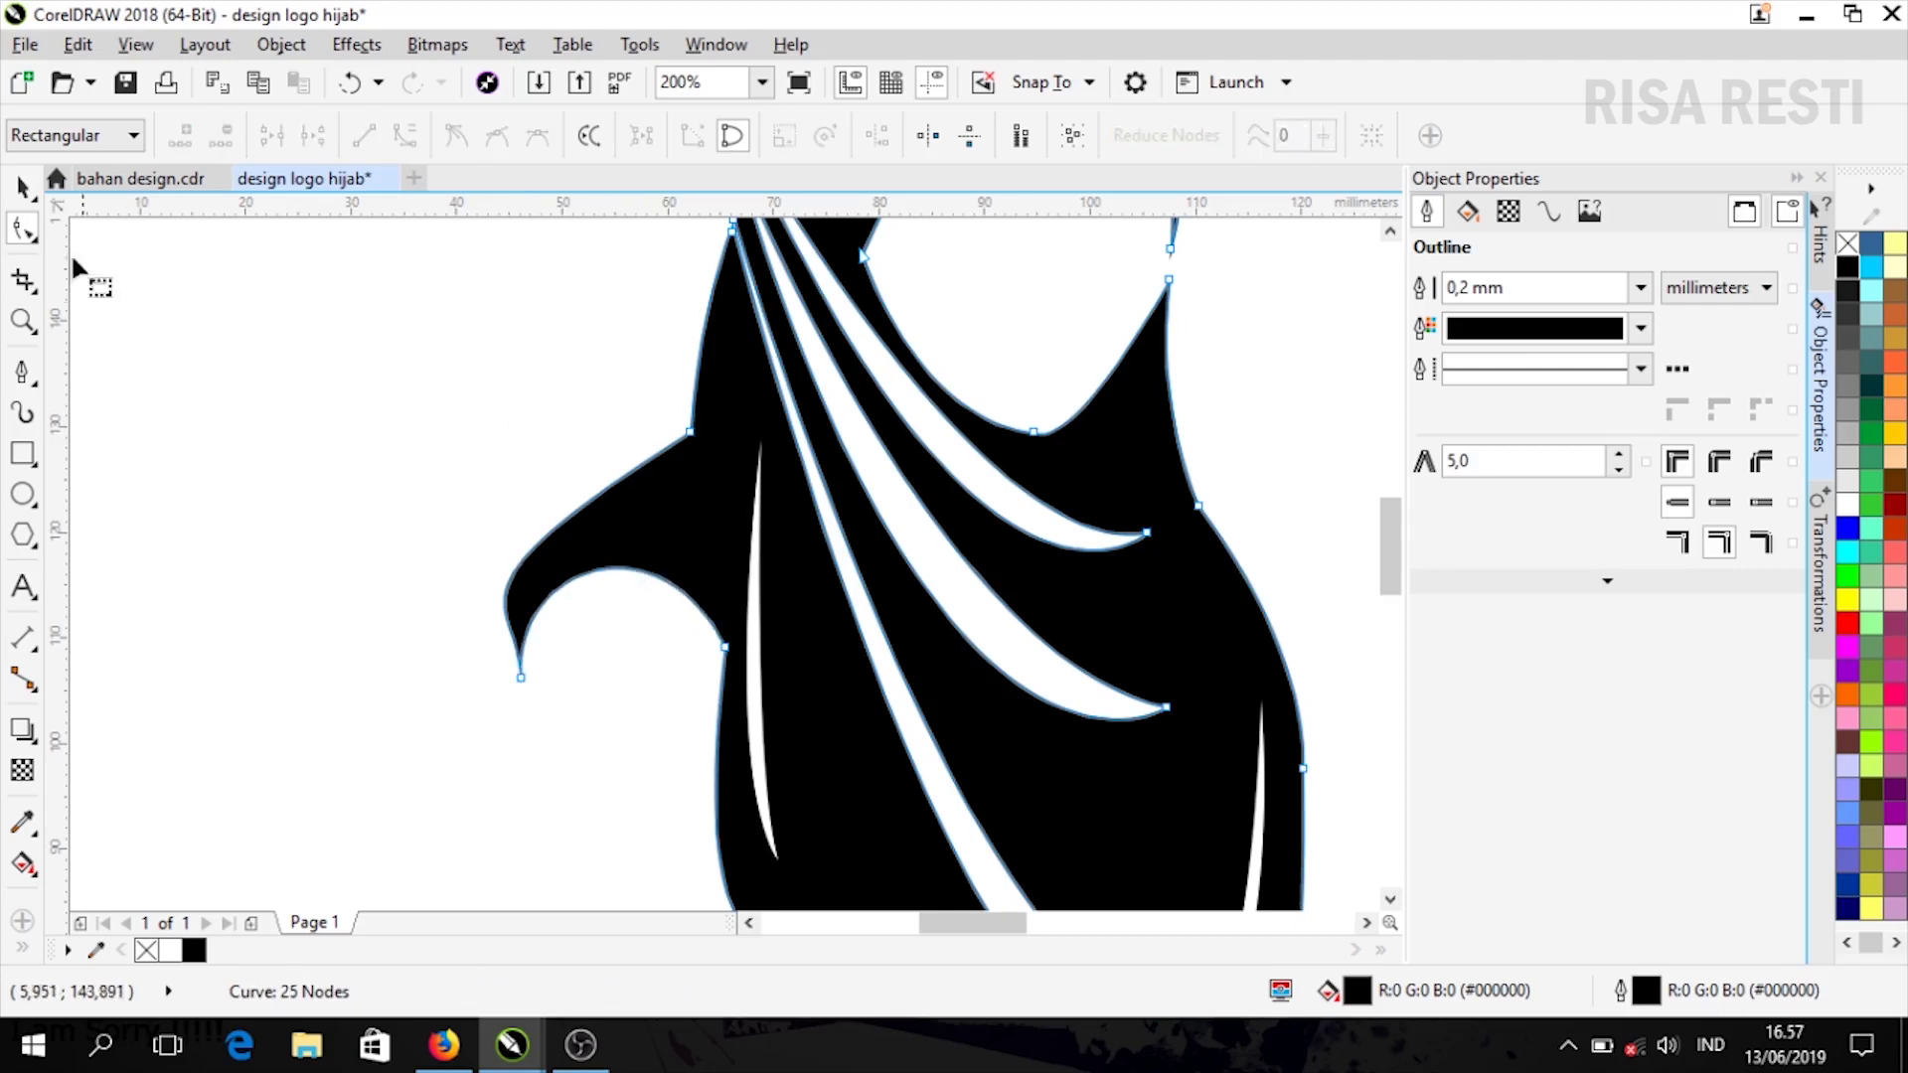
Combine the black hijab shape and the two thin white folds into a single curve
{"action": "left_click", "coordinate": [22, 188]}
{"action": "scroll", "coordinate": [652, 458], "scroll_direction": "down", "scroll_amount": 1}
{"action": "left_click", "coordinate": [1079, 459]}
{"action": "scroll", "coordinate": [999, 456], "scroll_direction": "down", "scroll_amount": 1}
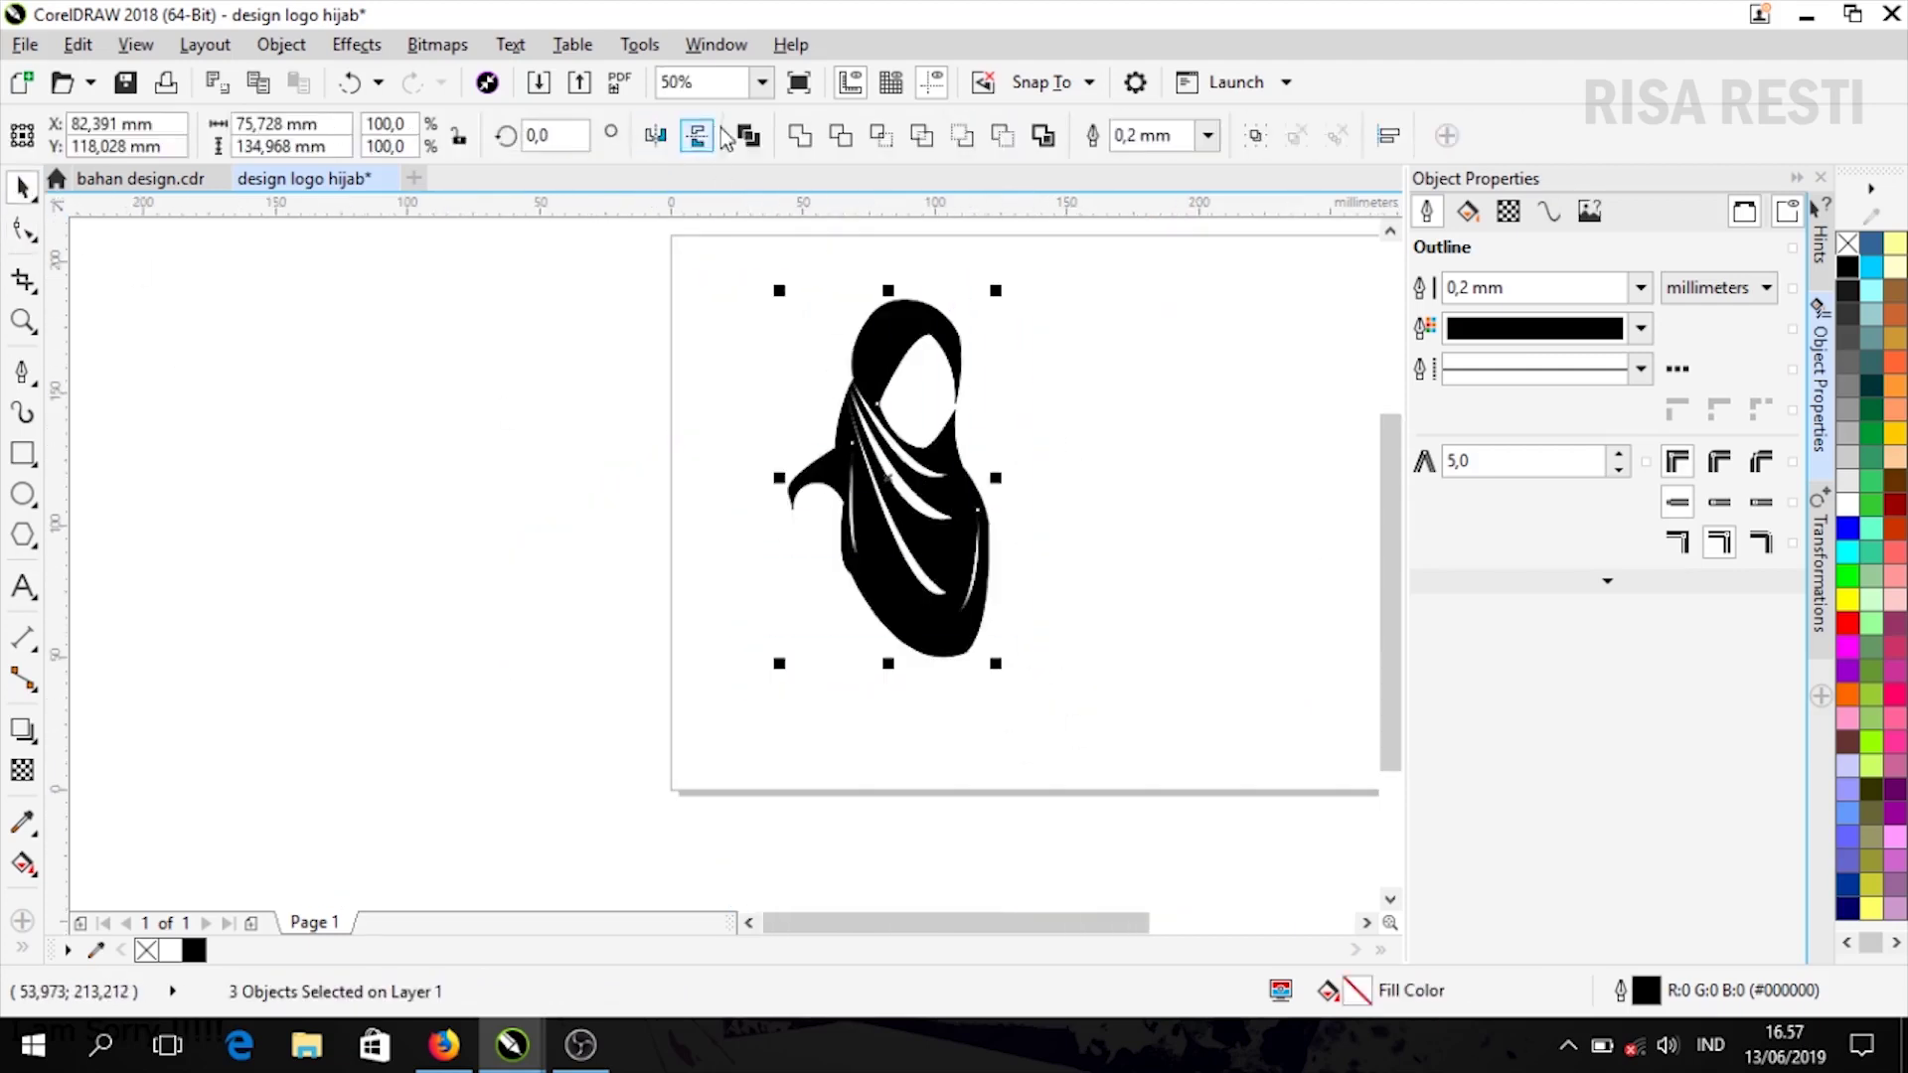
{"action": "left_click", "coordinate": [749, 134]}
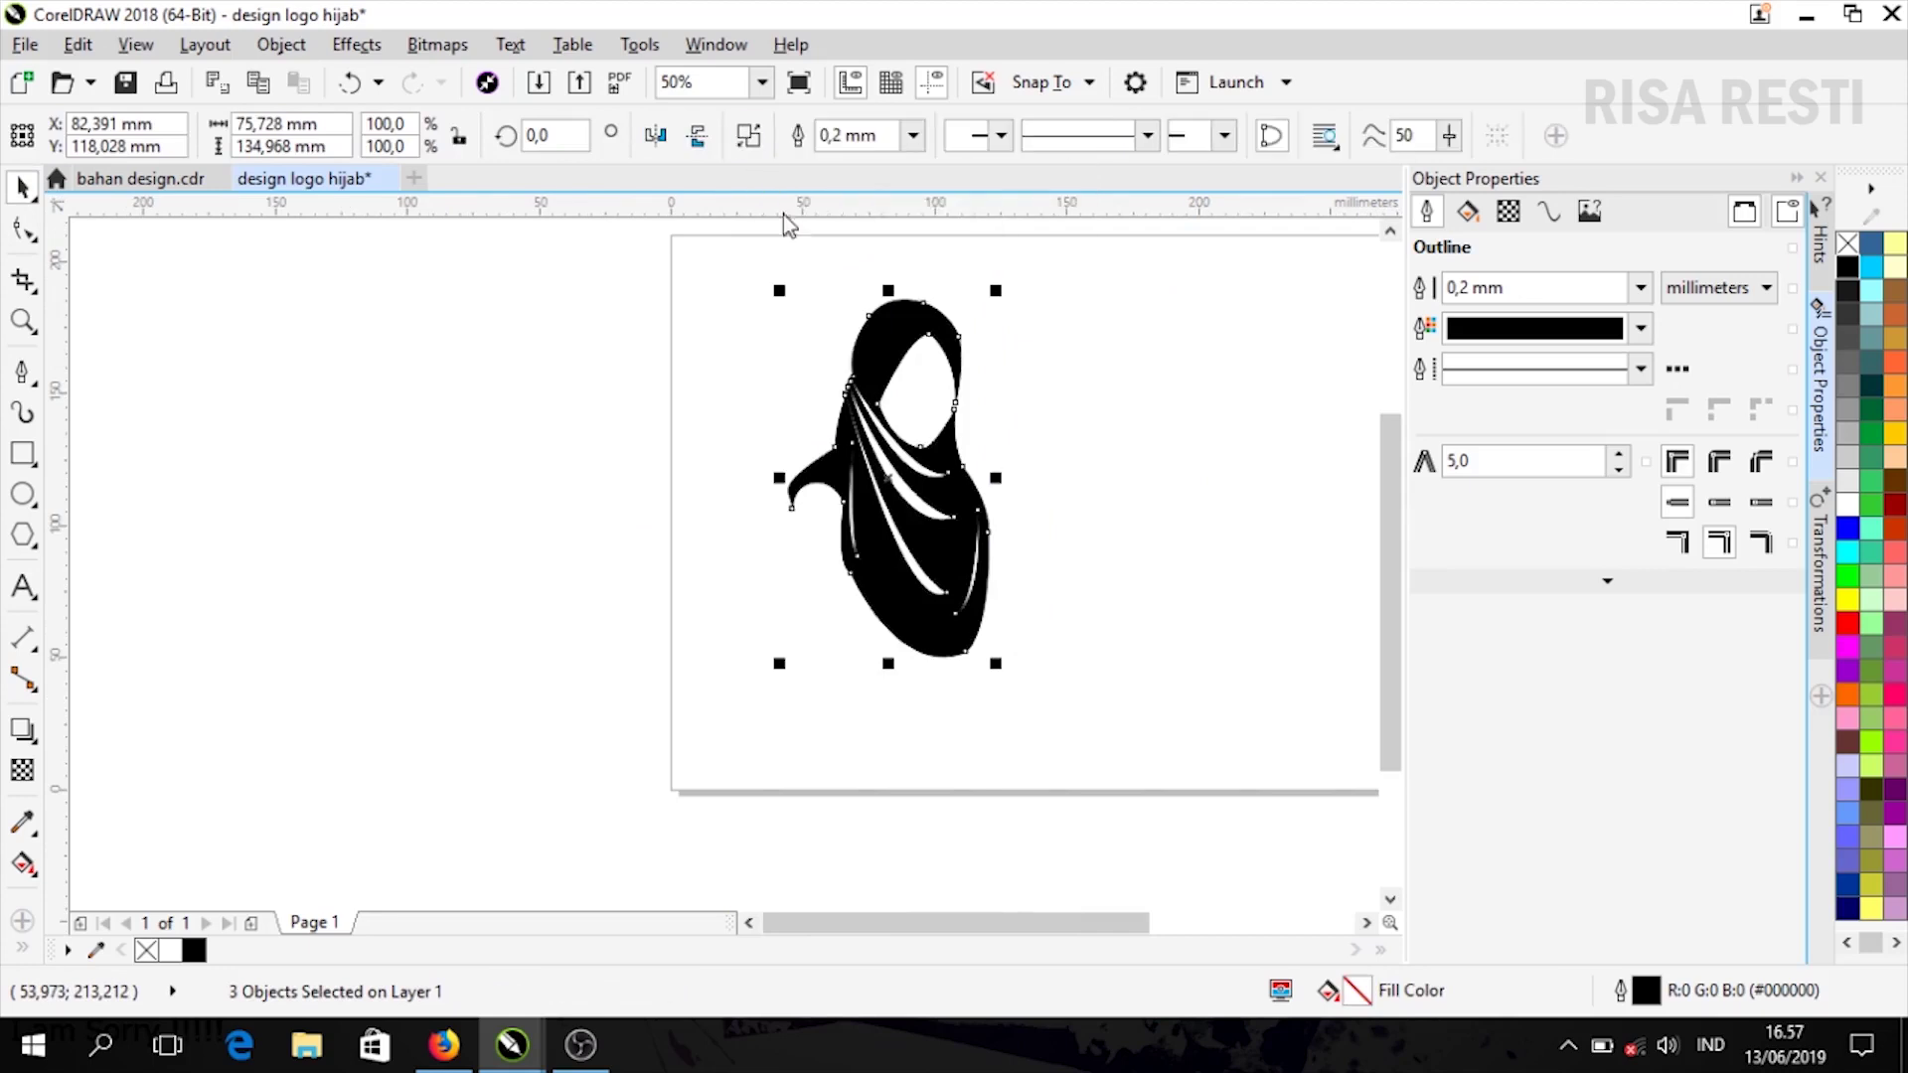
{"action": "left_click", "coordinate": [1126, 554]}
Move the combined hijab figure to the right half of the page
{"action": "mouse_move", "coordinate": [956, 539]}
{"action": "left_mouse_down"}
{"action": "mouse_move", "coordinate": [823, 554]}
{"action": "mouse_move", "coordinate": [1002, 516]}
{"action": "mouse_move", "coordinate": [825, 545]}
{"action": "mouse_move", "coordinate": [930, 517]}
{"action": "left_mouse_up"}
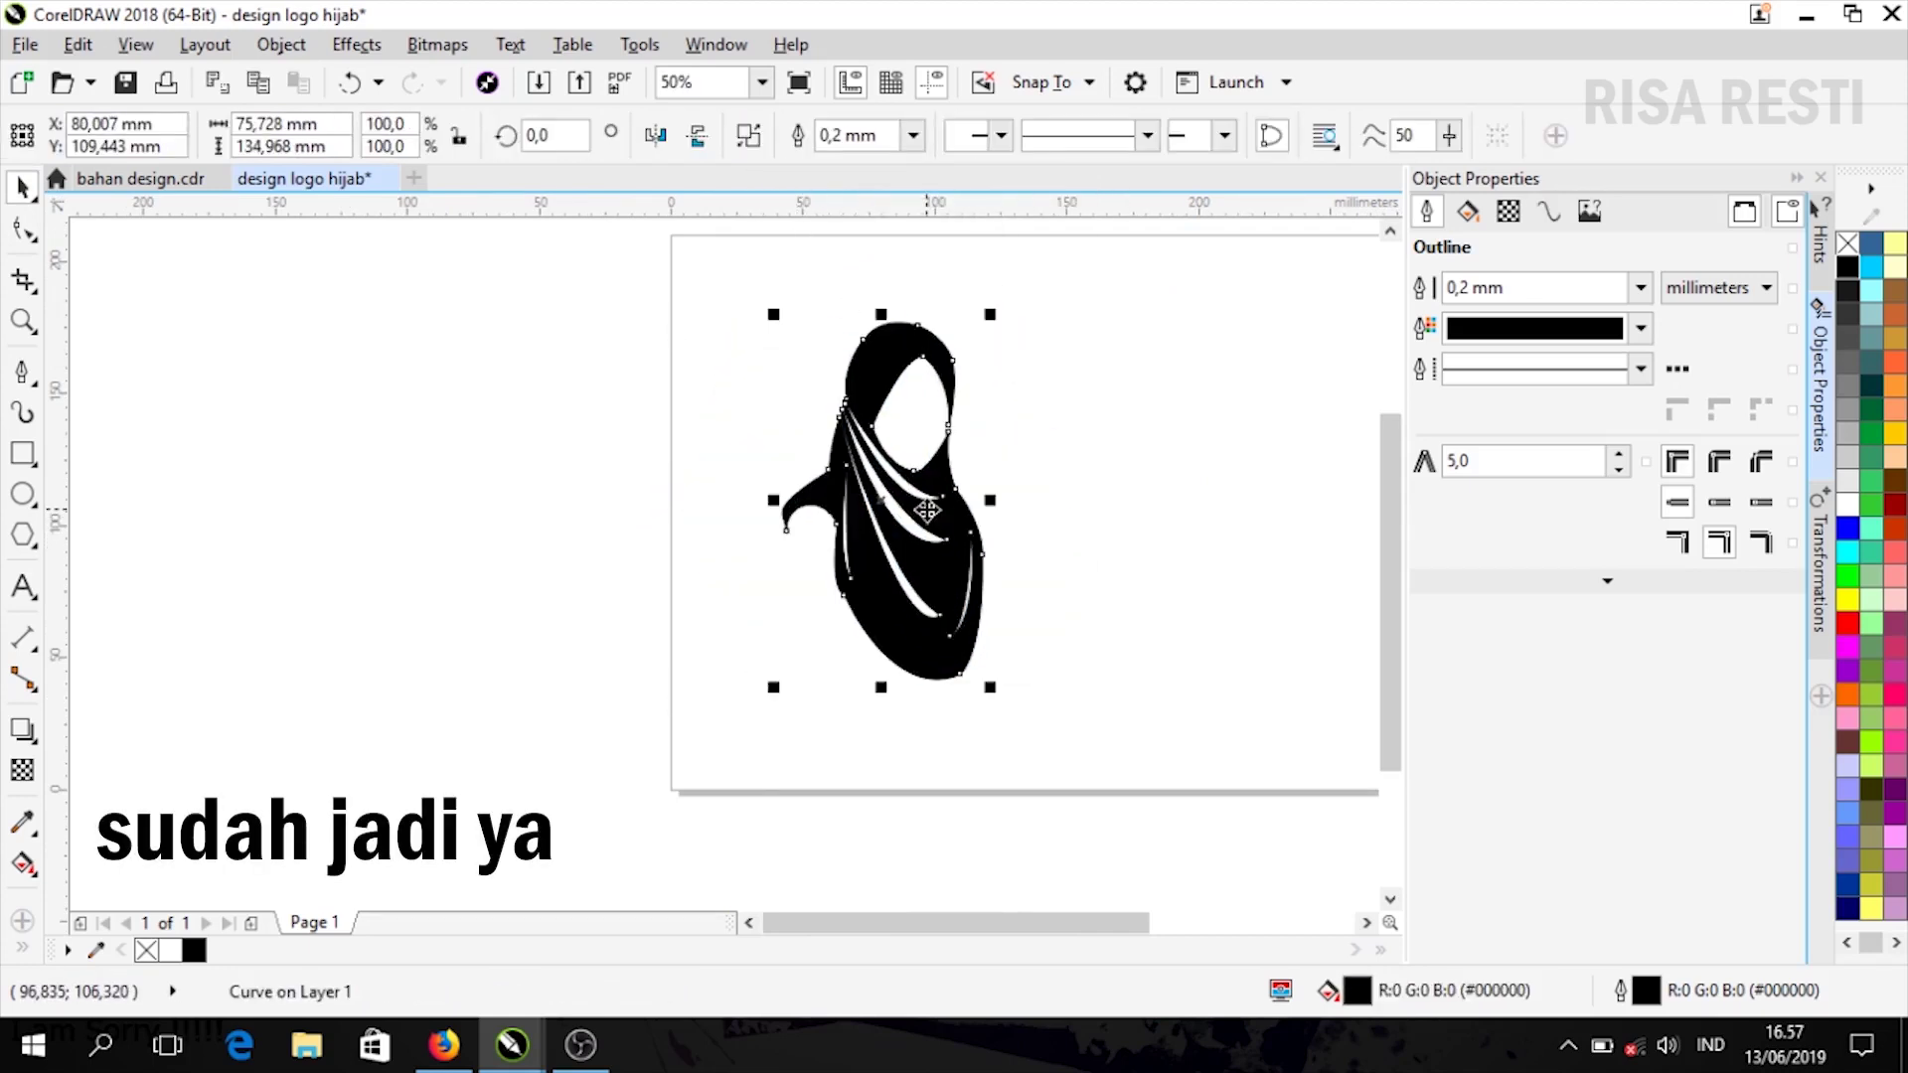
{"action": "scroll", "coordinate": [974, 502], "scroll_direction": "down", "scroll_amount": 1}
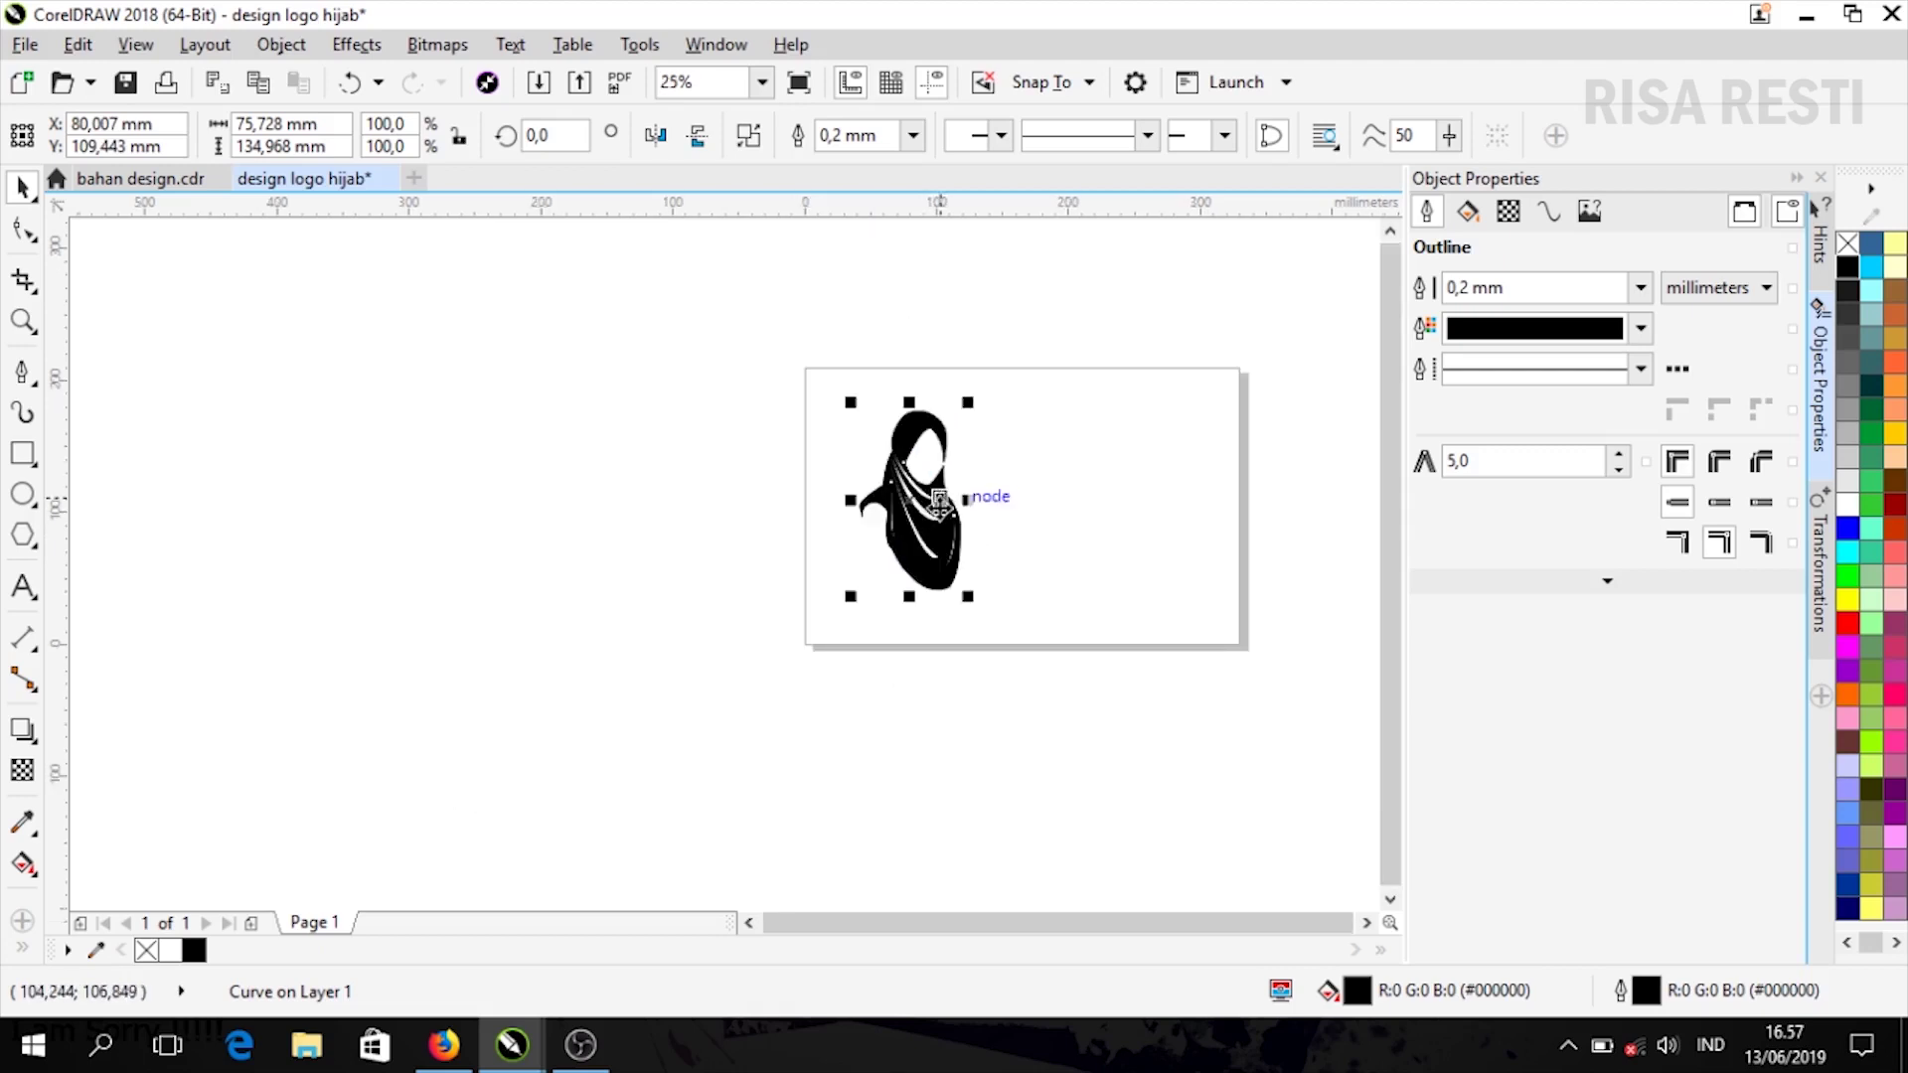
{"action": "left_click_drag", "start_coordinate": [971, 503], "coordinate": [1131, 511]}
{"action": "left_click", "coordinate": [919, 626]}
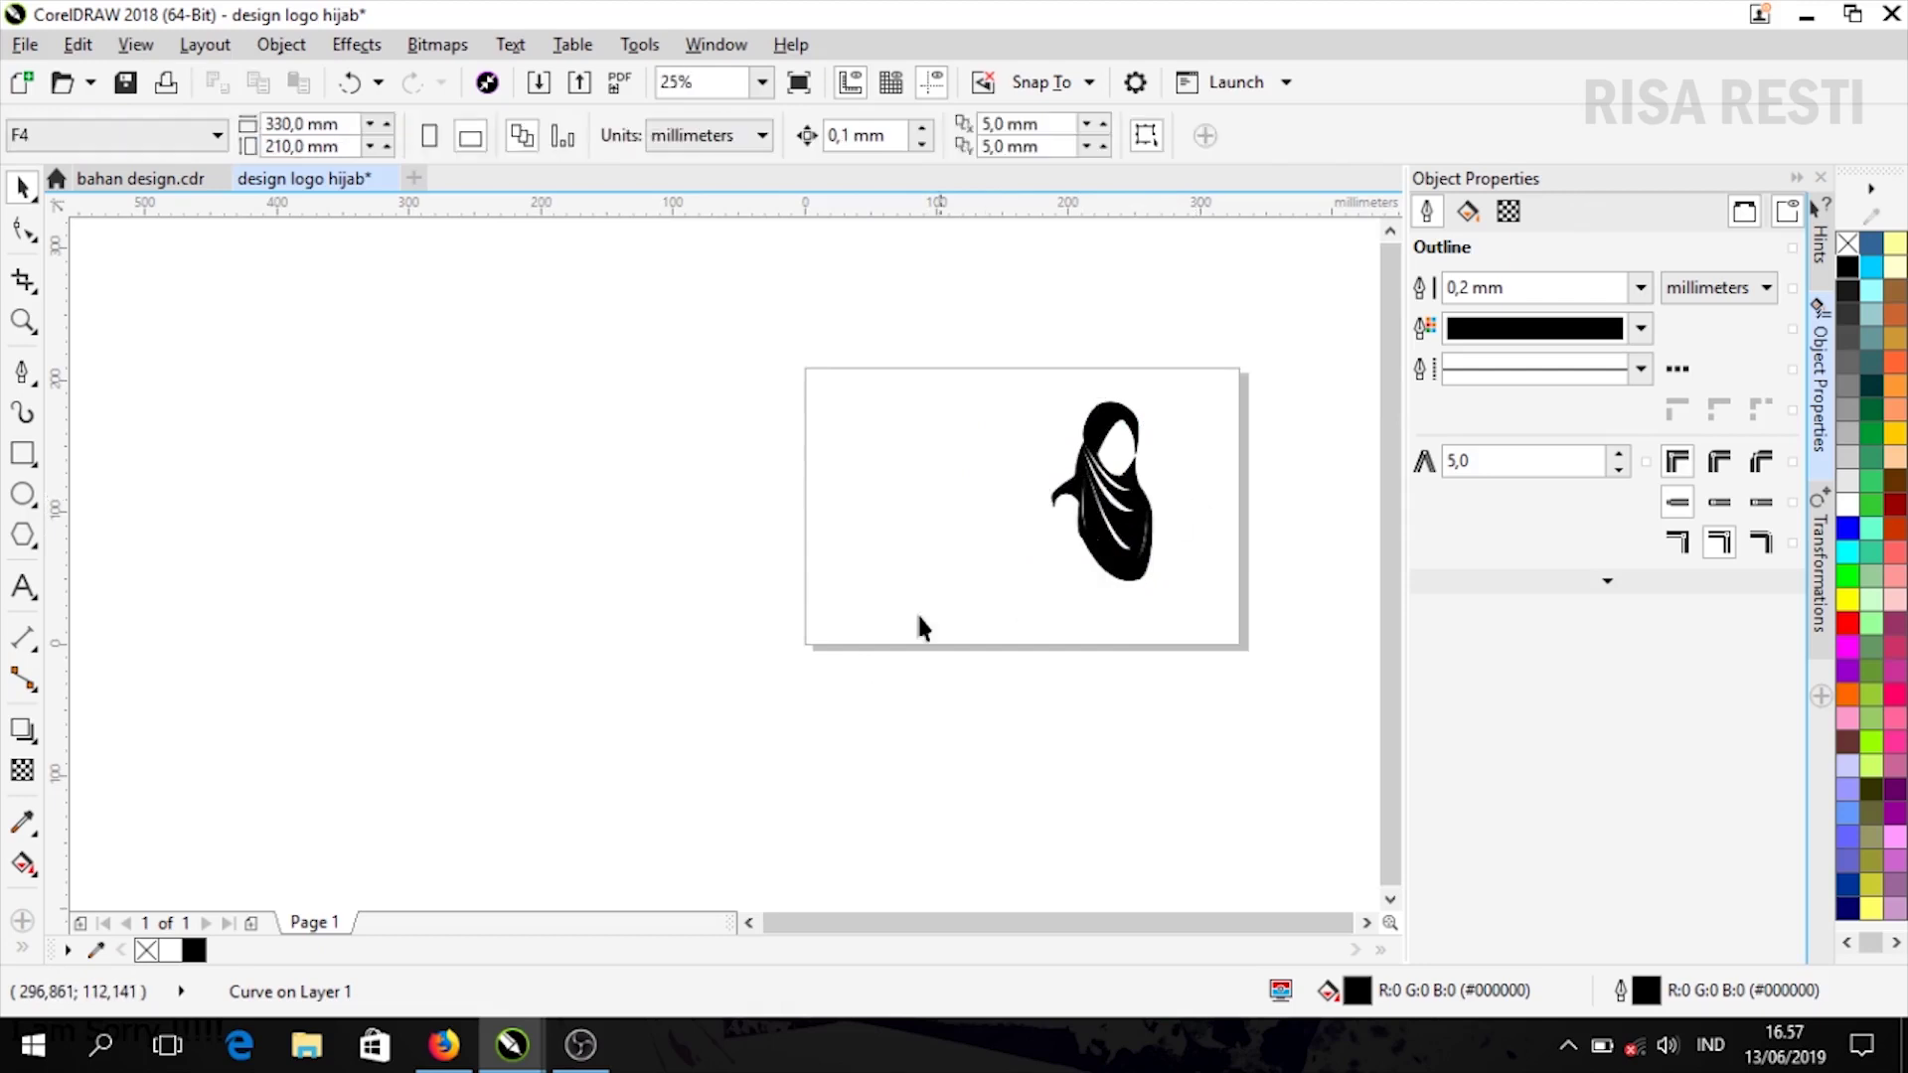
Add the artistic text "Syar'i Hijab" on two lines in the empty left half of the page
{"action": "left_click", "coordinate": [26, 590]}
{"action": "left_click", "coordinate": [832, 475]}
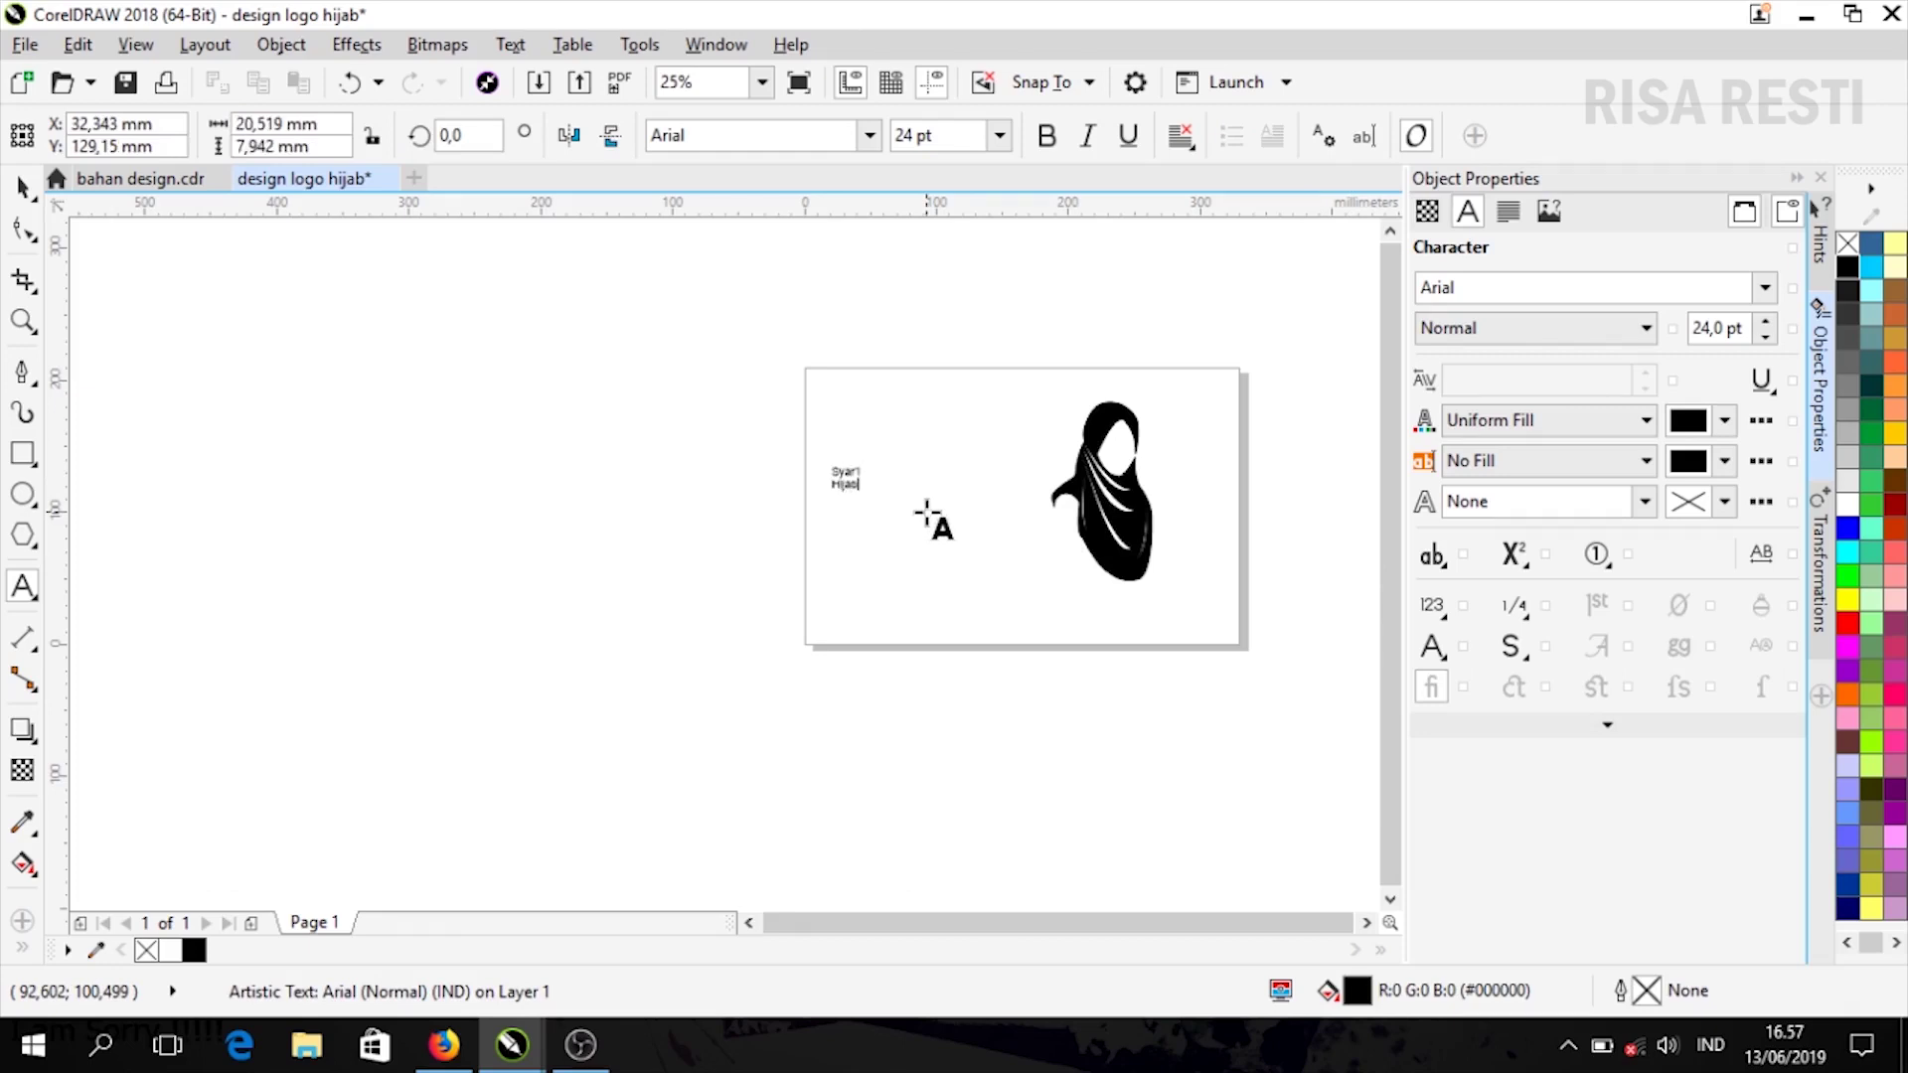
{"action": "key", "text": "Escape"}
Enlarge the two-line text to about 97 by 82 mm and move it closer to the hijab figure
{"action": "left_click", "coordinate": [22, 186]}
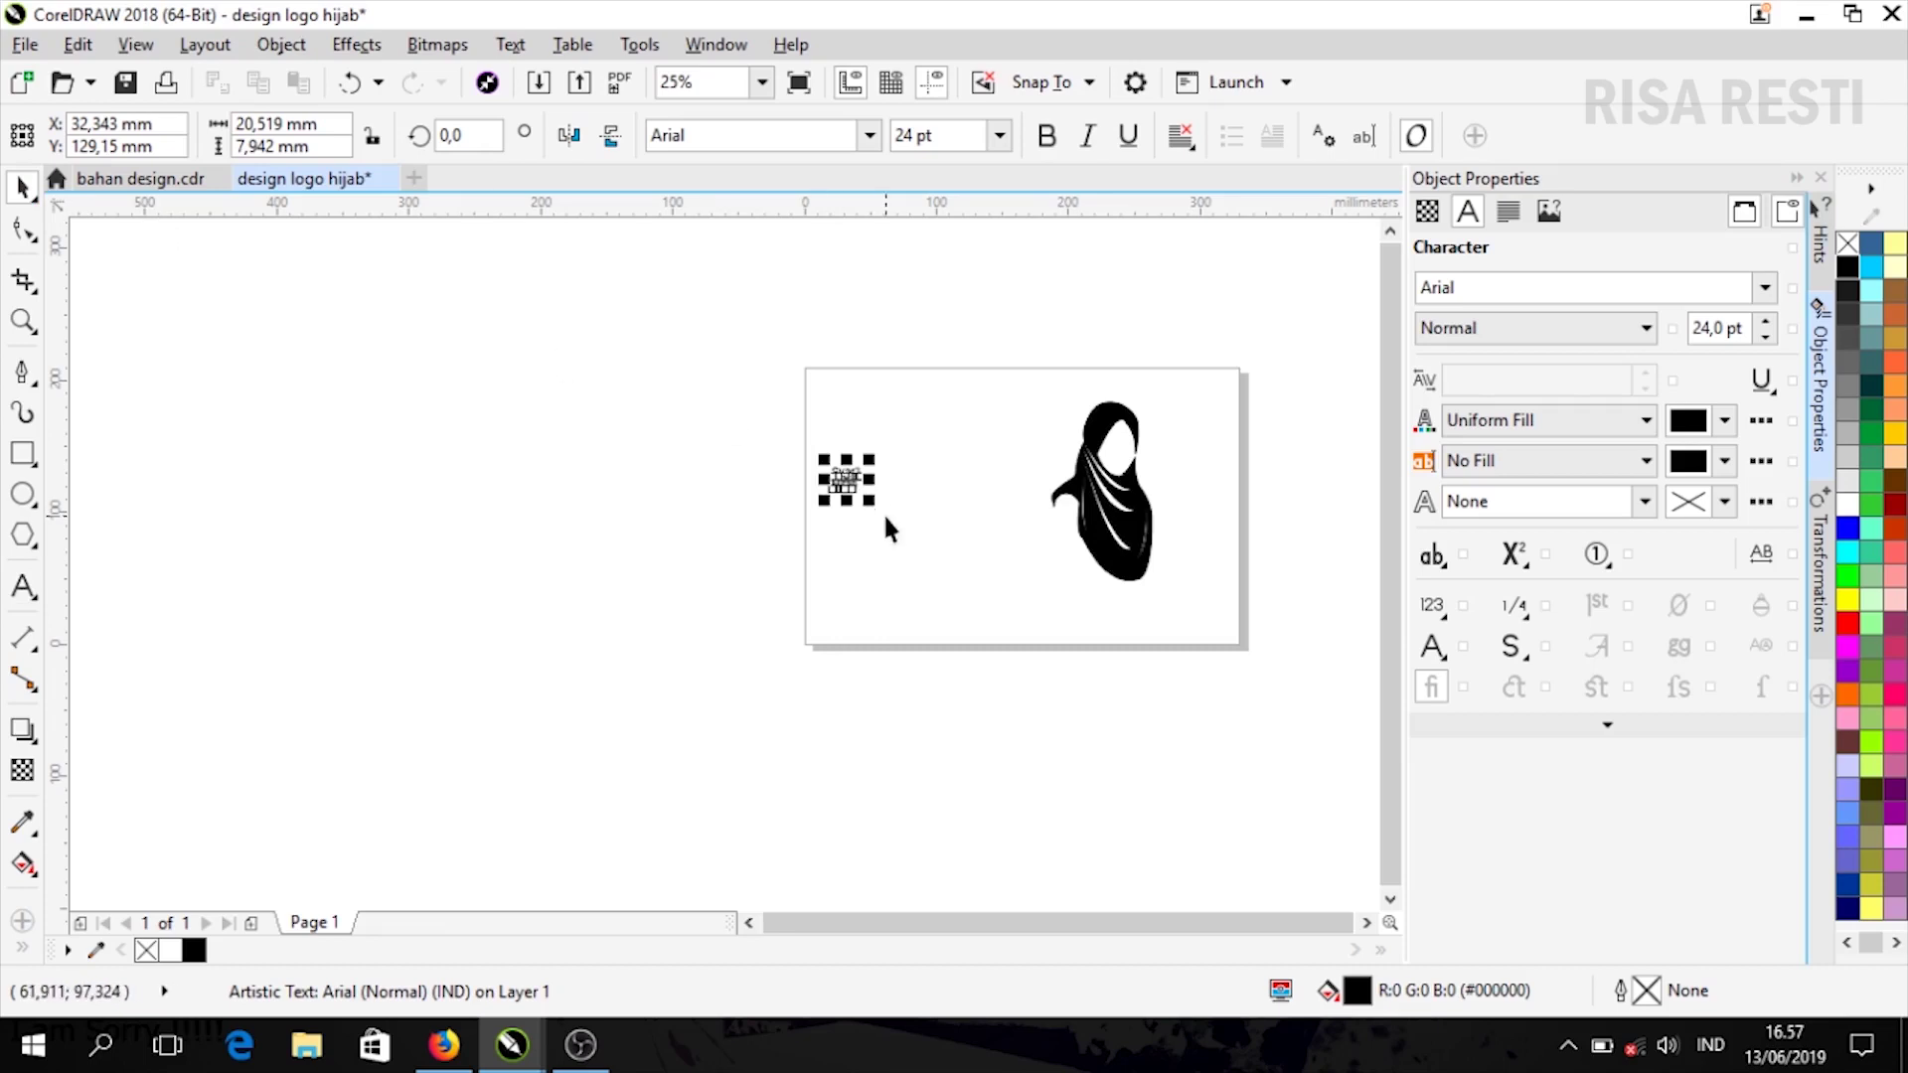
{"action": "left_click_drag", "start_coordinate": [869, 500], "coordinate": [994, 580]}
{"action": "key", "text": "F4"}
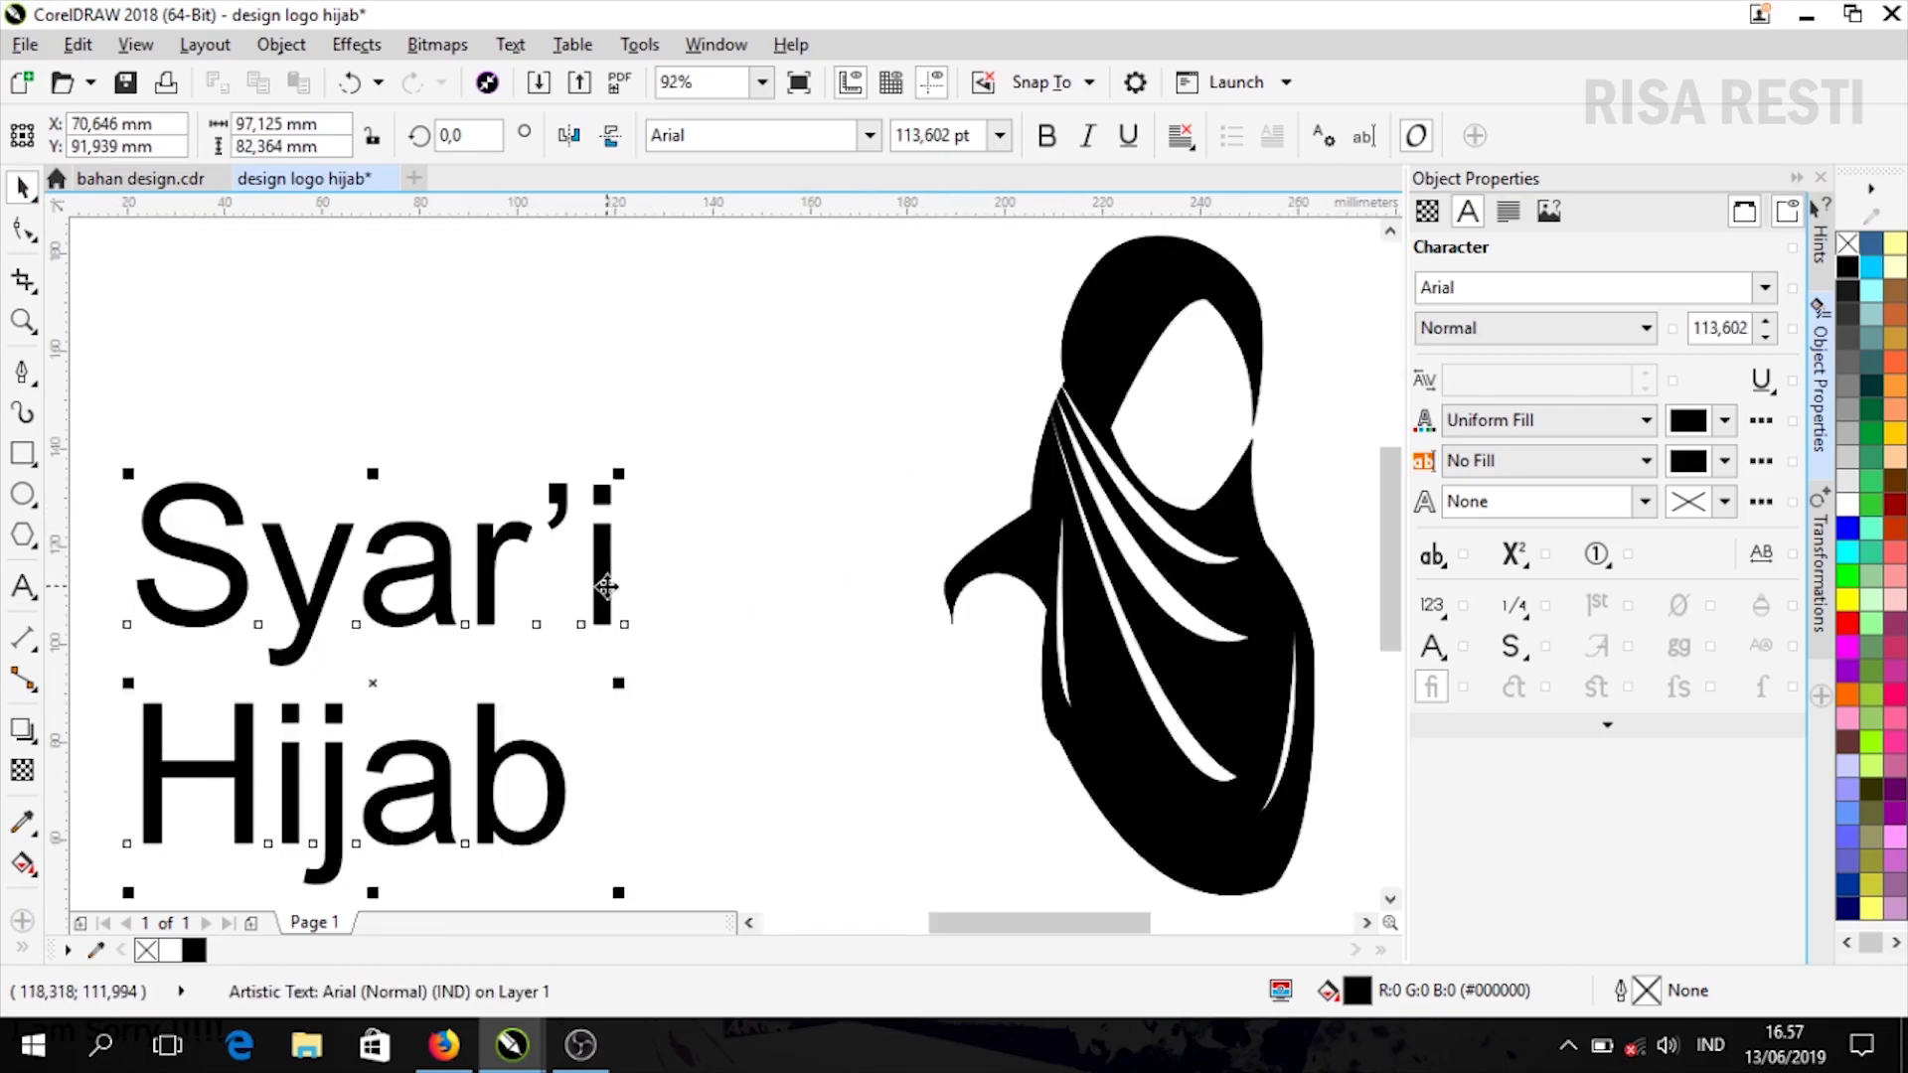
{"action": "left_click_drag", "start_coordinate": [605, 587], "coordinate": [727, 504]}
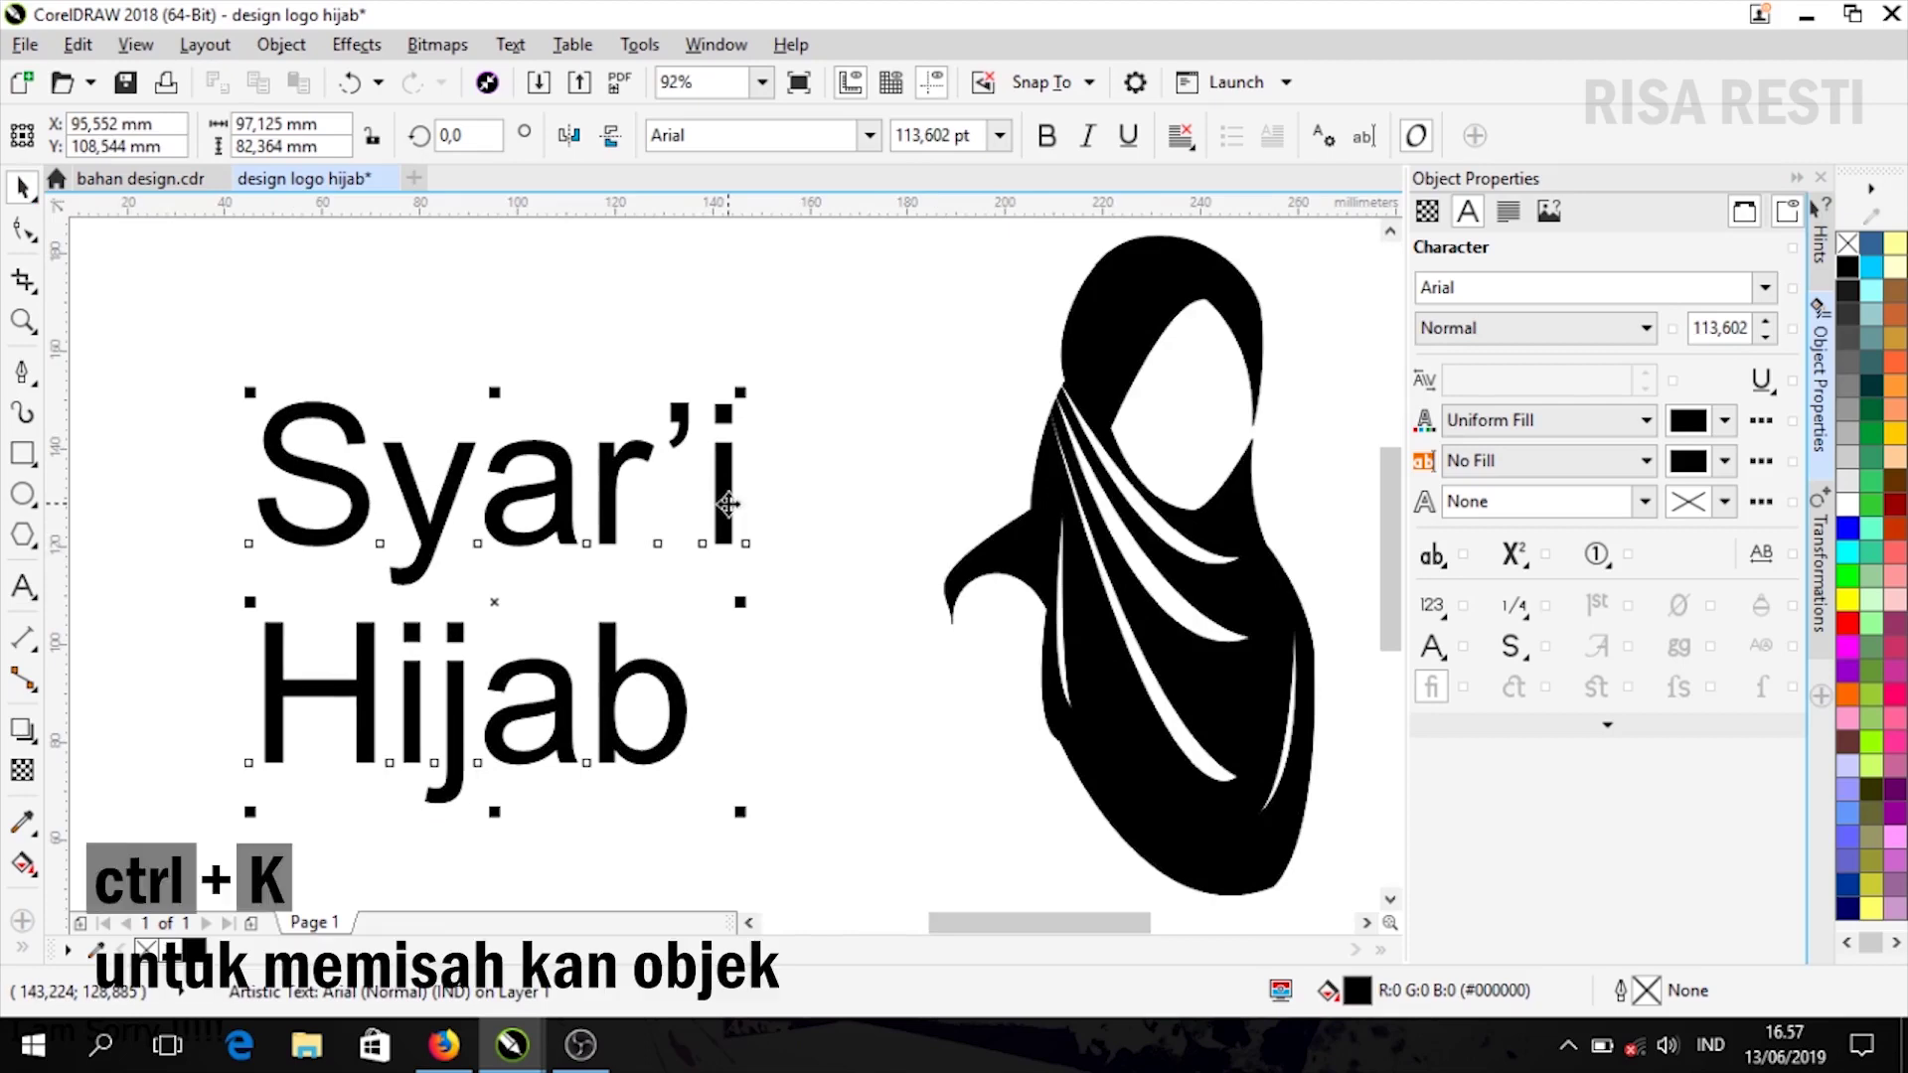
Break the text apart into separate lines, and set the slightly raised "Syar'i" line in the MADE GoodTime Script font
{"action": "key", "text": "ctrl+k"}
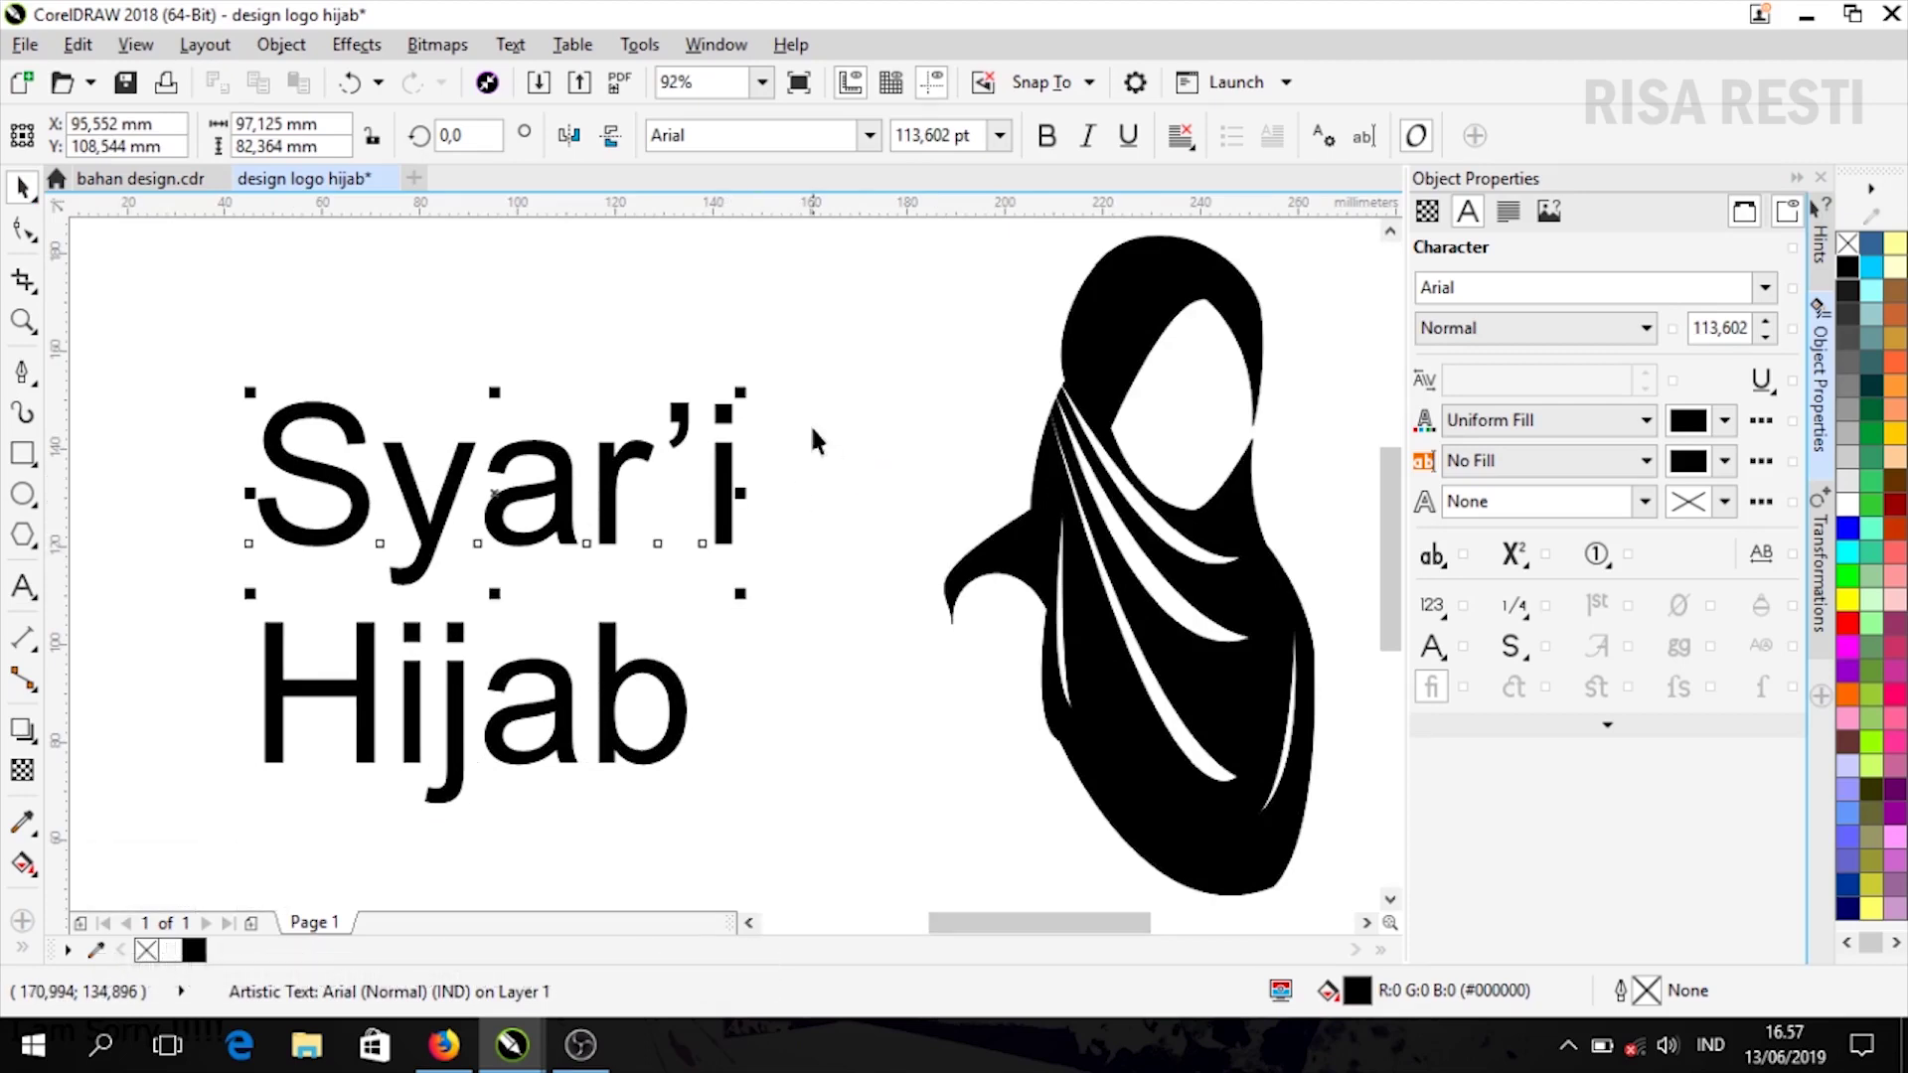
{"action": "mouse_move", "coordinate": [725, 449]}
{"action": "left_mouse_down"}
{"action": "mouse_move", "coordinate": [739, 389]}
{"action": "mouse_move", "coordinate": [739, 434]}
{"action": "left_mouse_up"}
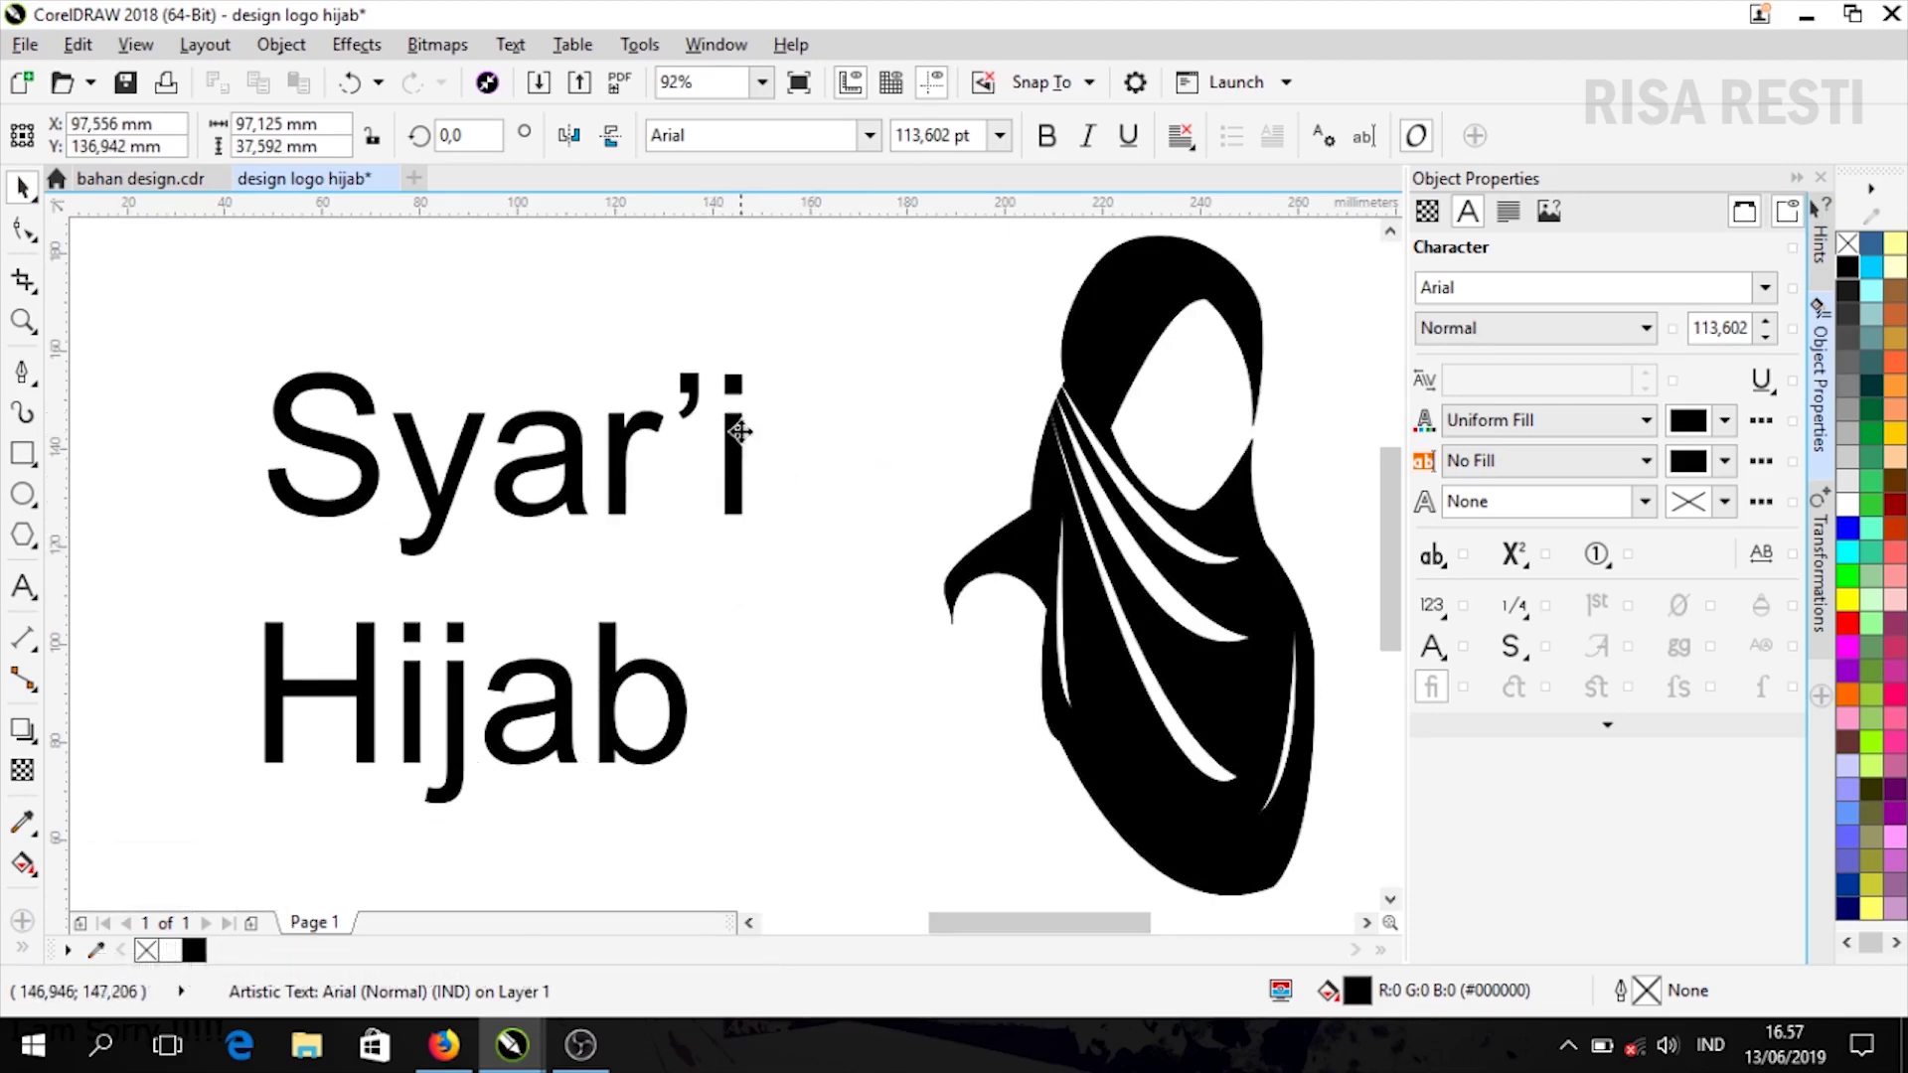
{"action": "left_click", "coordinate": [1766, 289]}
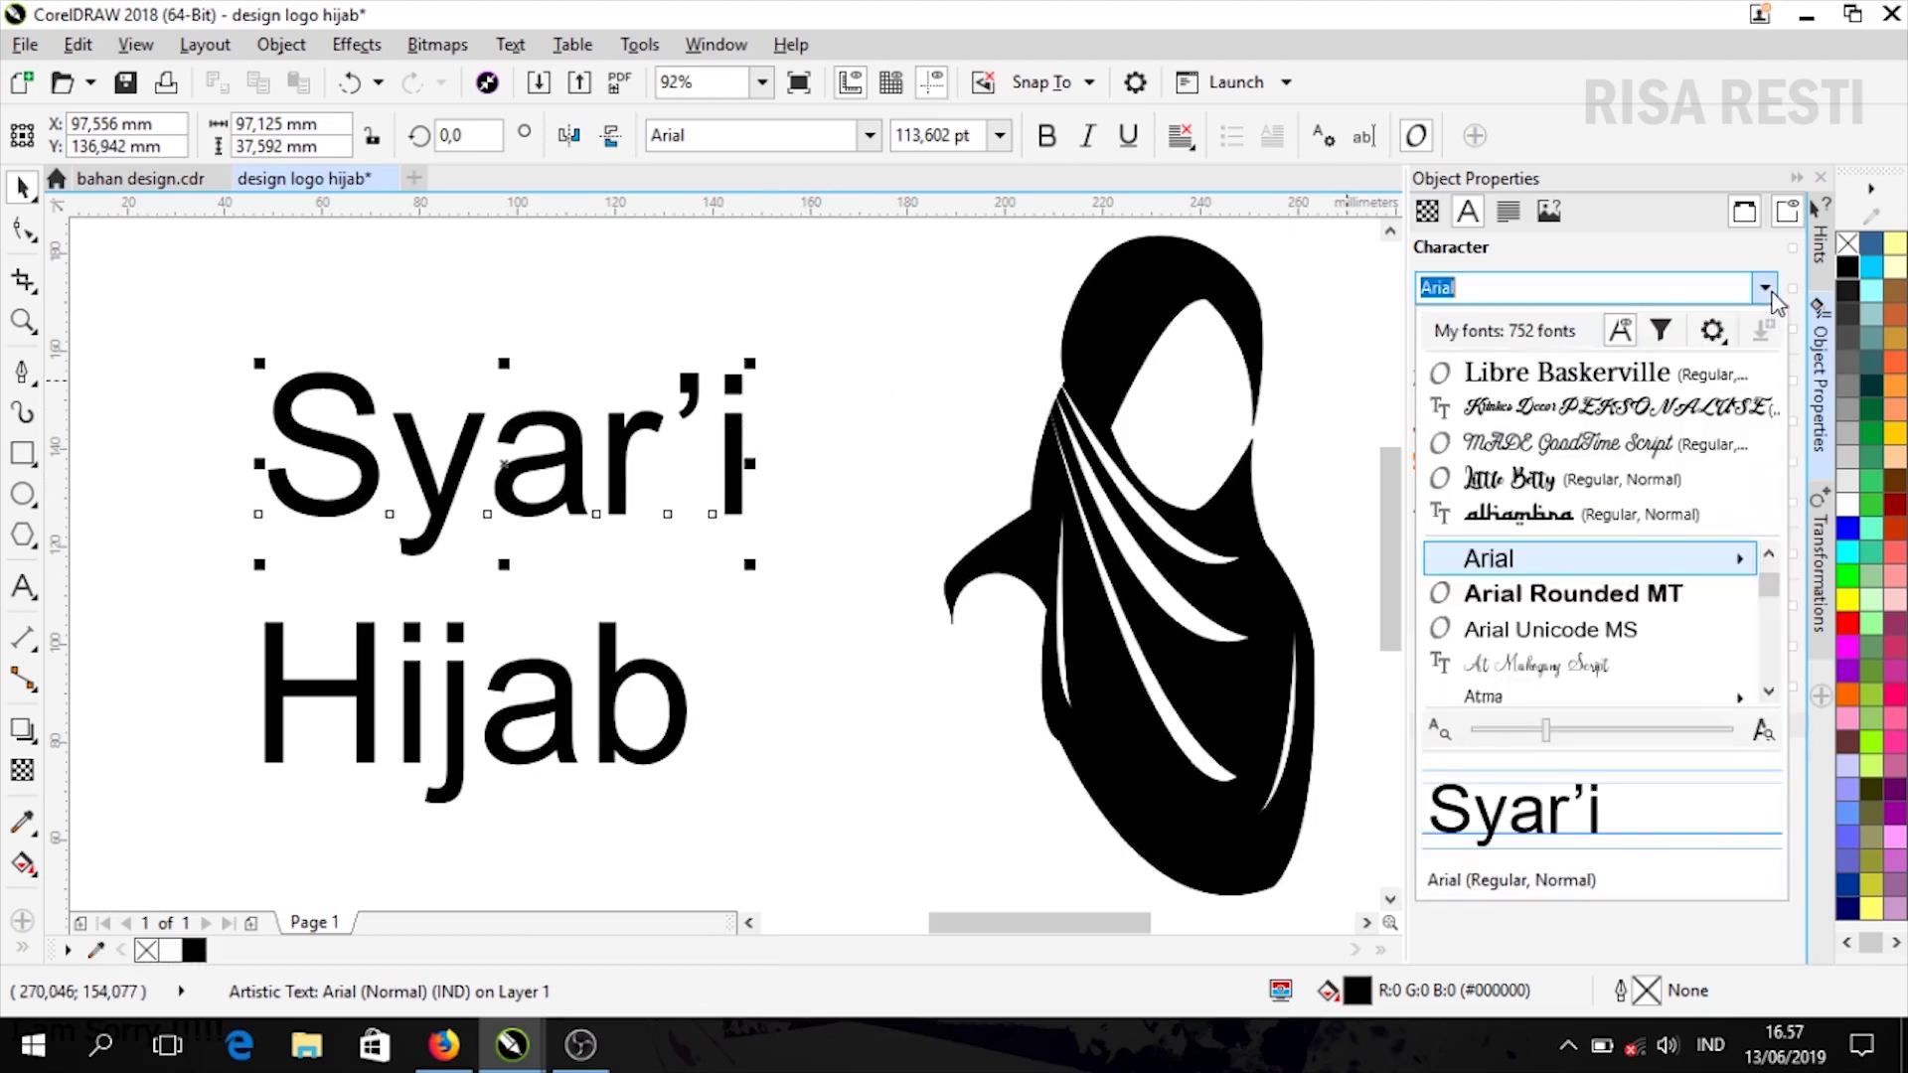
{"action": "left_click", "coordinate": [1590, 443]}
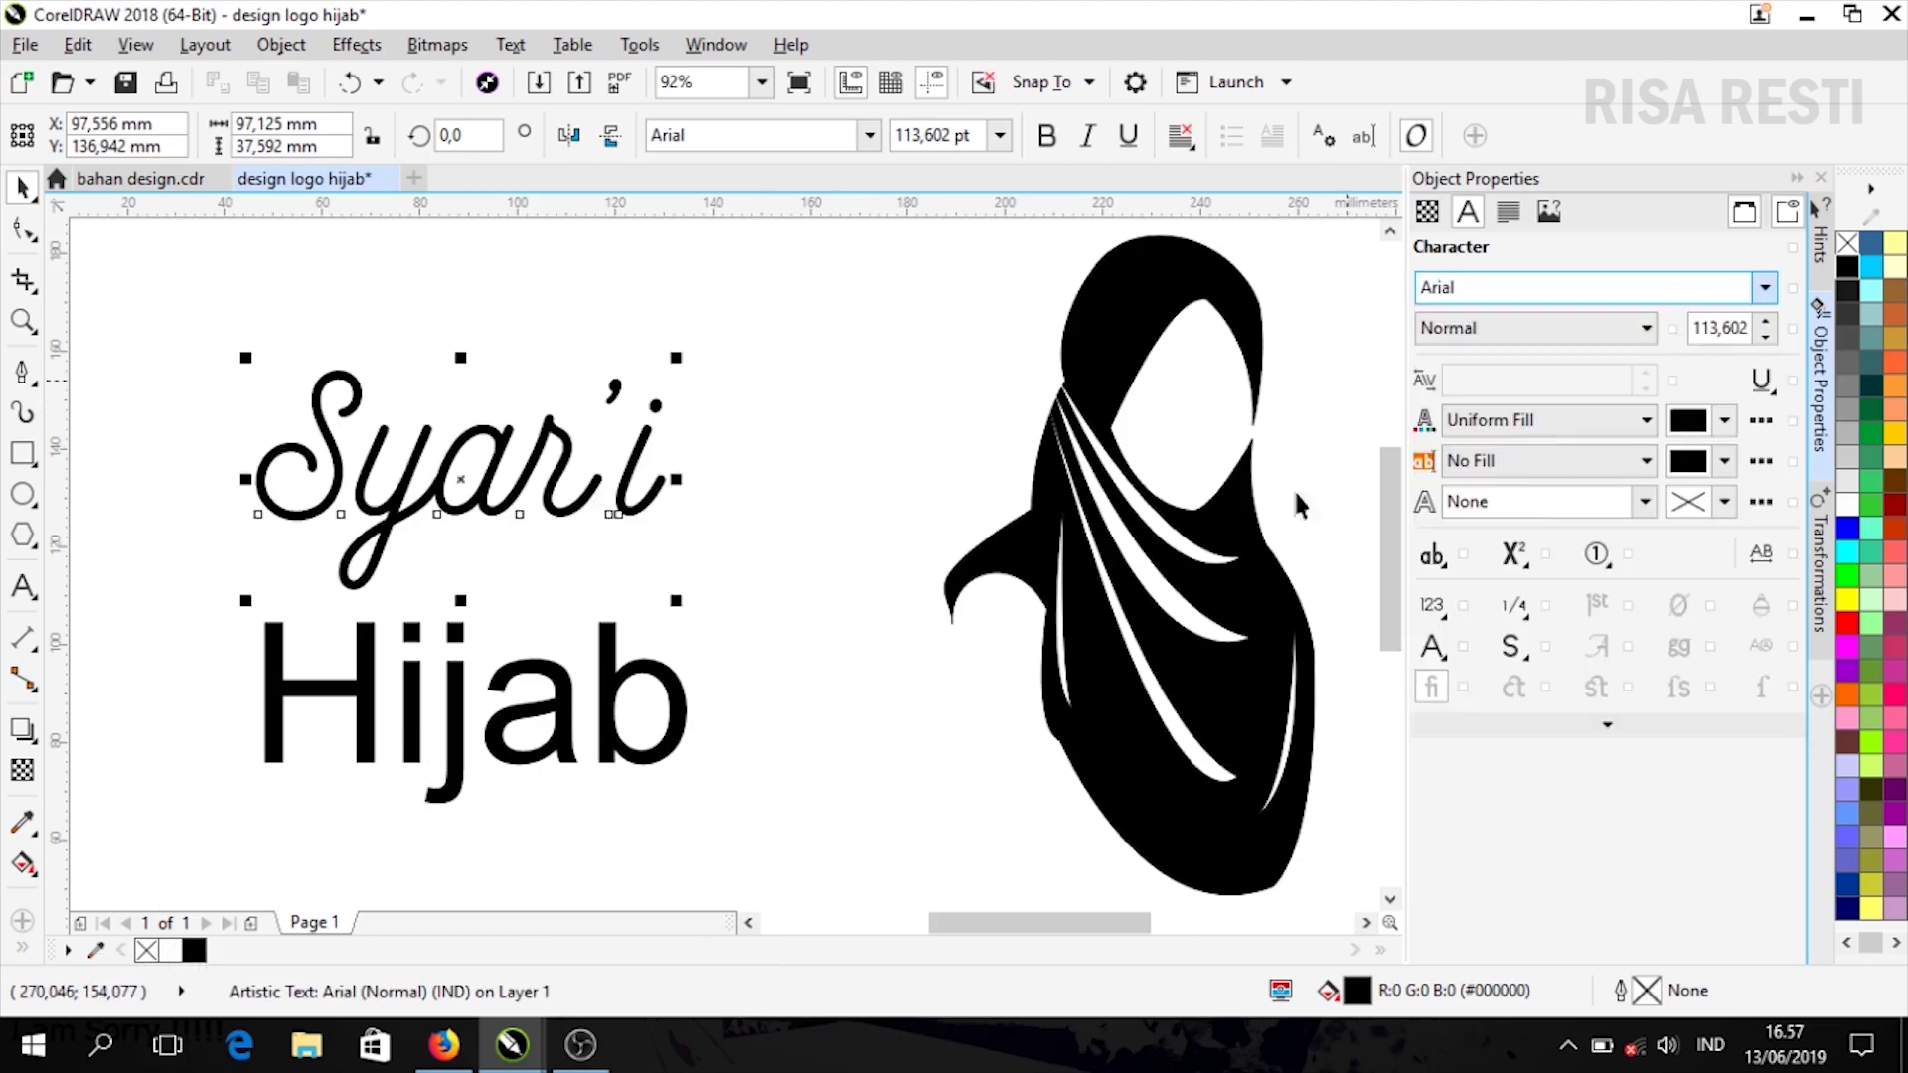
Enlarge the "Syar'i" text to about 123 by 67 mm and move the "Hijab" text below its right part
{"action": "left_click_drag", "start_coordinate": [677, 607], "coordinate": [869, 709]}
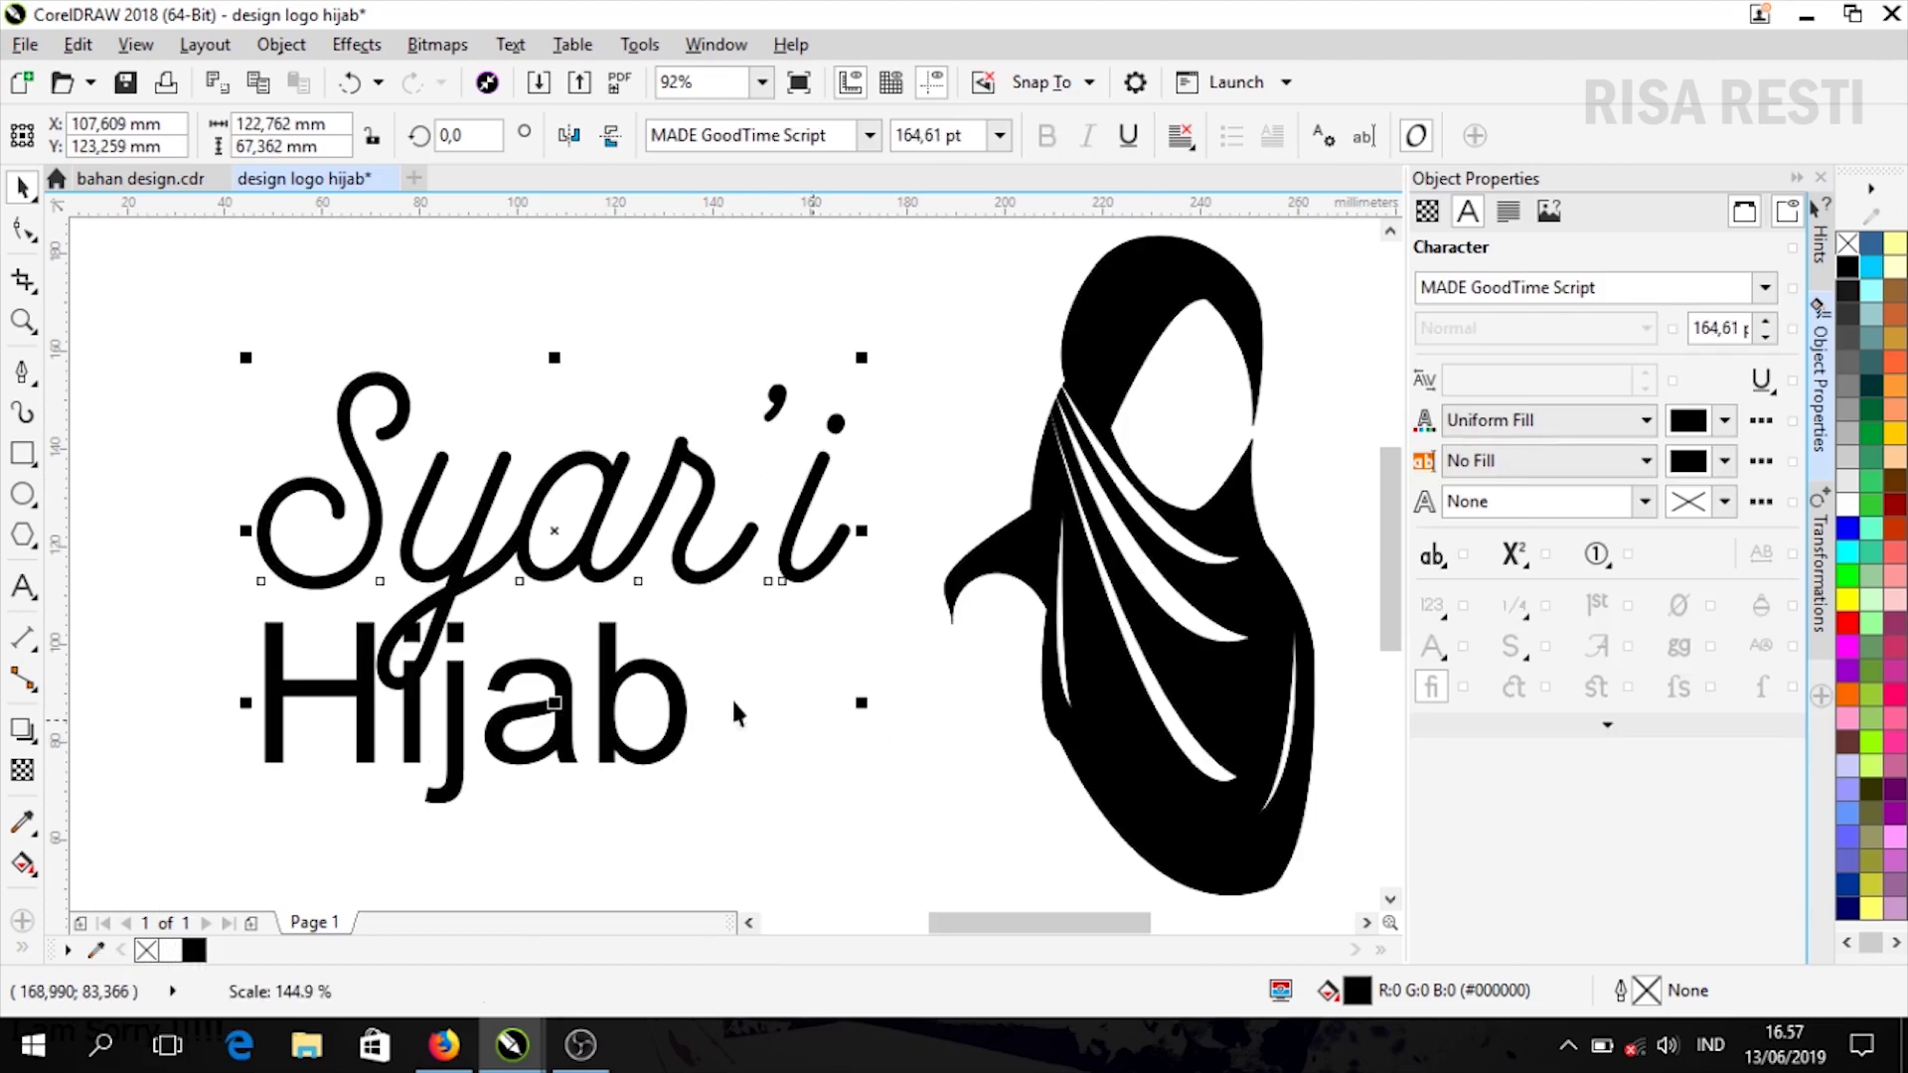
{"action": "left_click_drag", "start_coordinate": [684, 708], "coordinate": [1034, 755]}
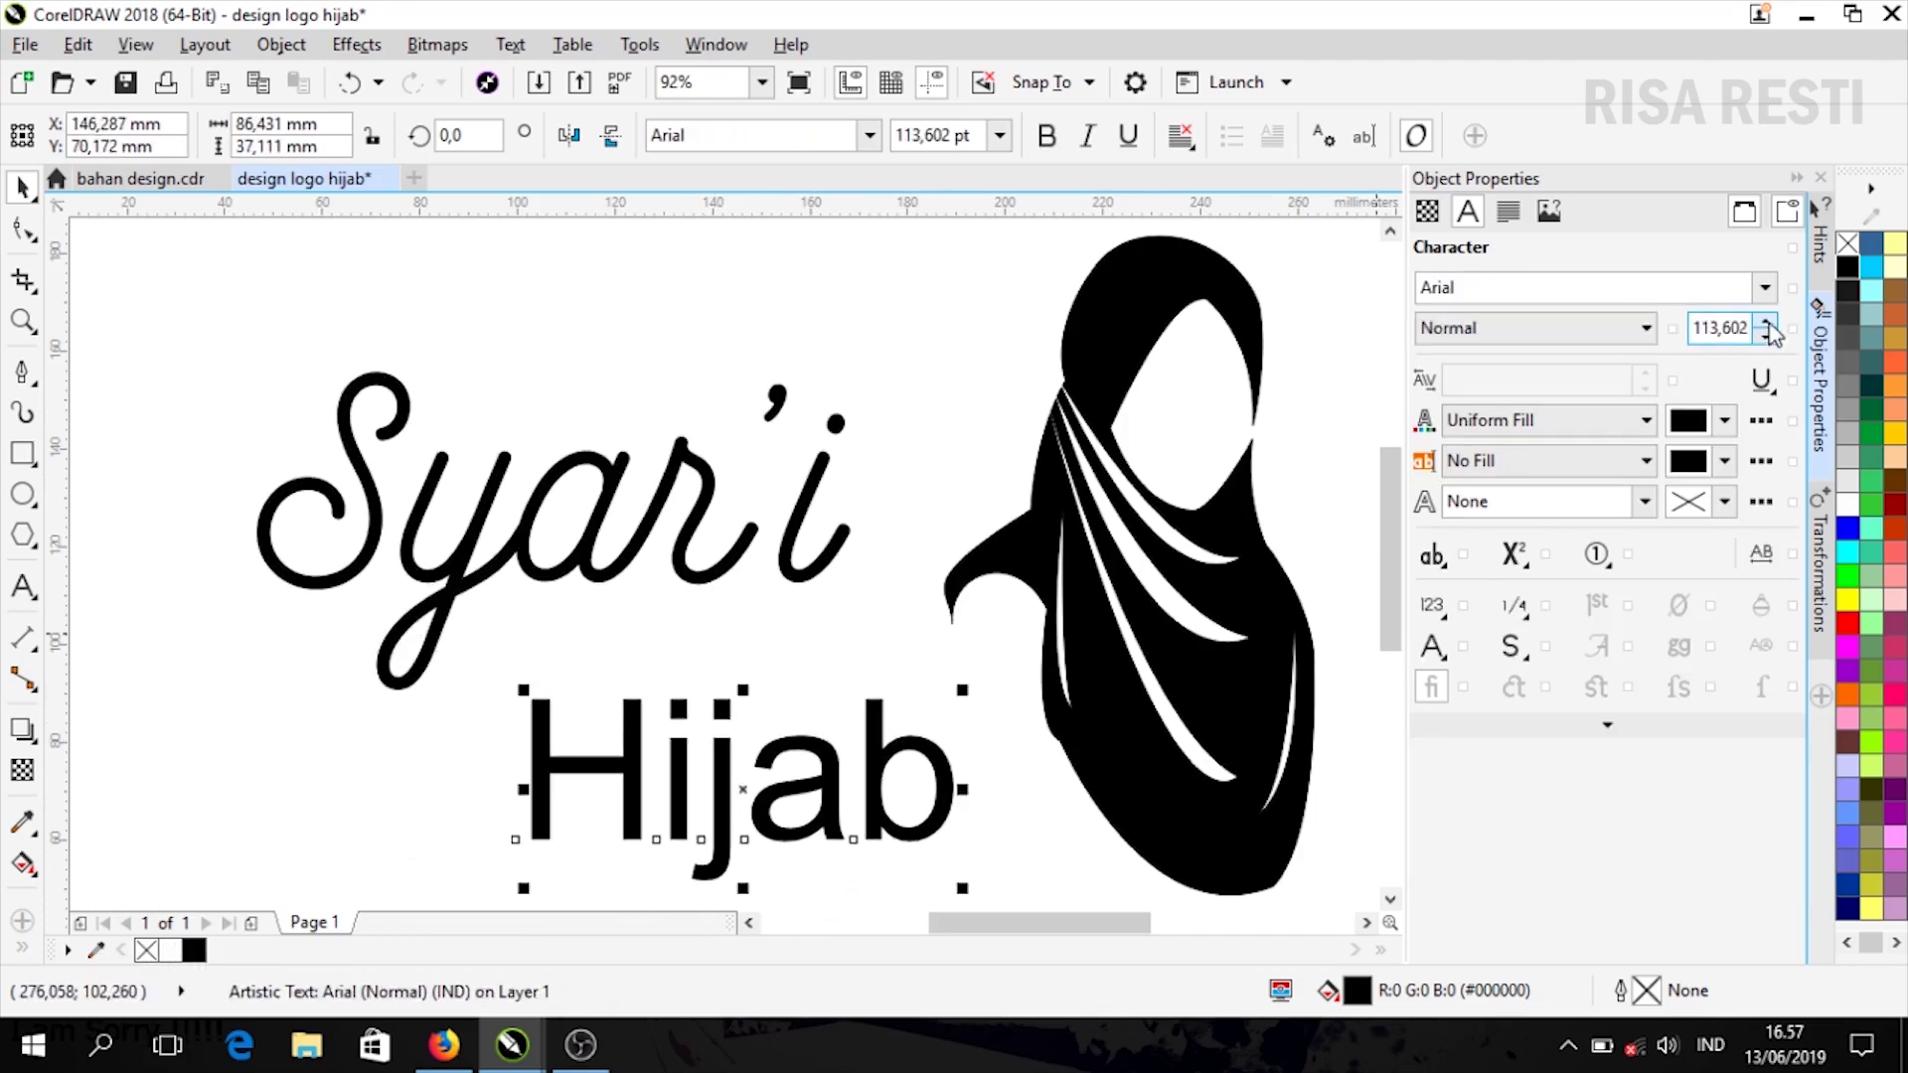
Set the "Hijab" text in the Alhambra font and shrink it to about 76 by 25 mm
{"action": "left_click", "coordinate": [1765, 288]}
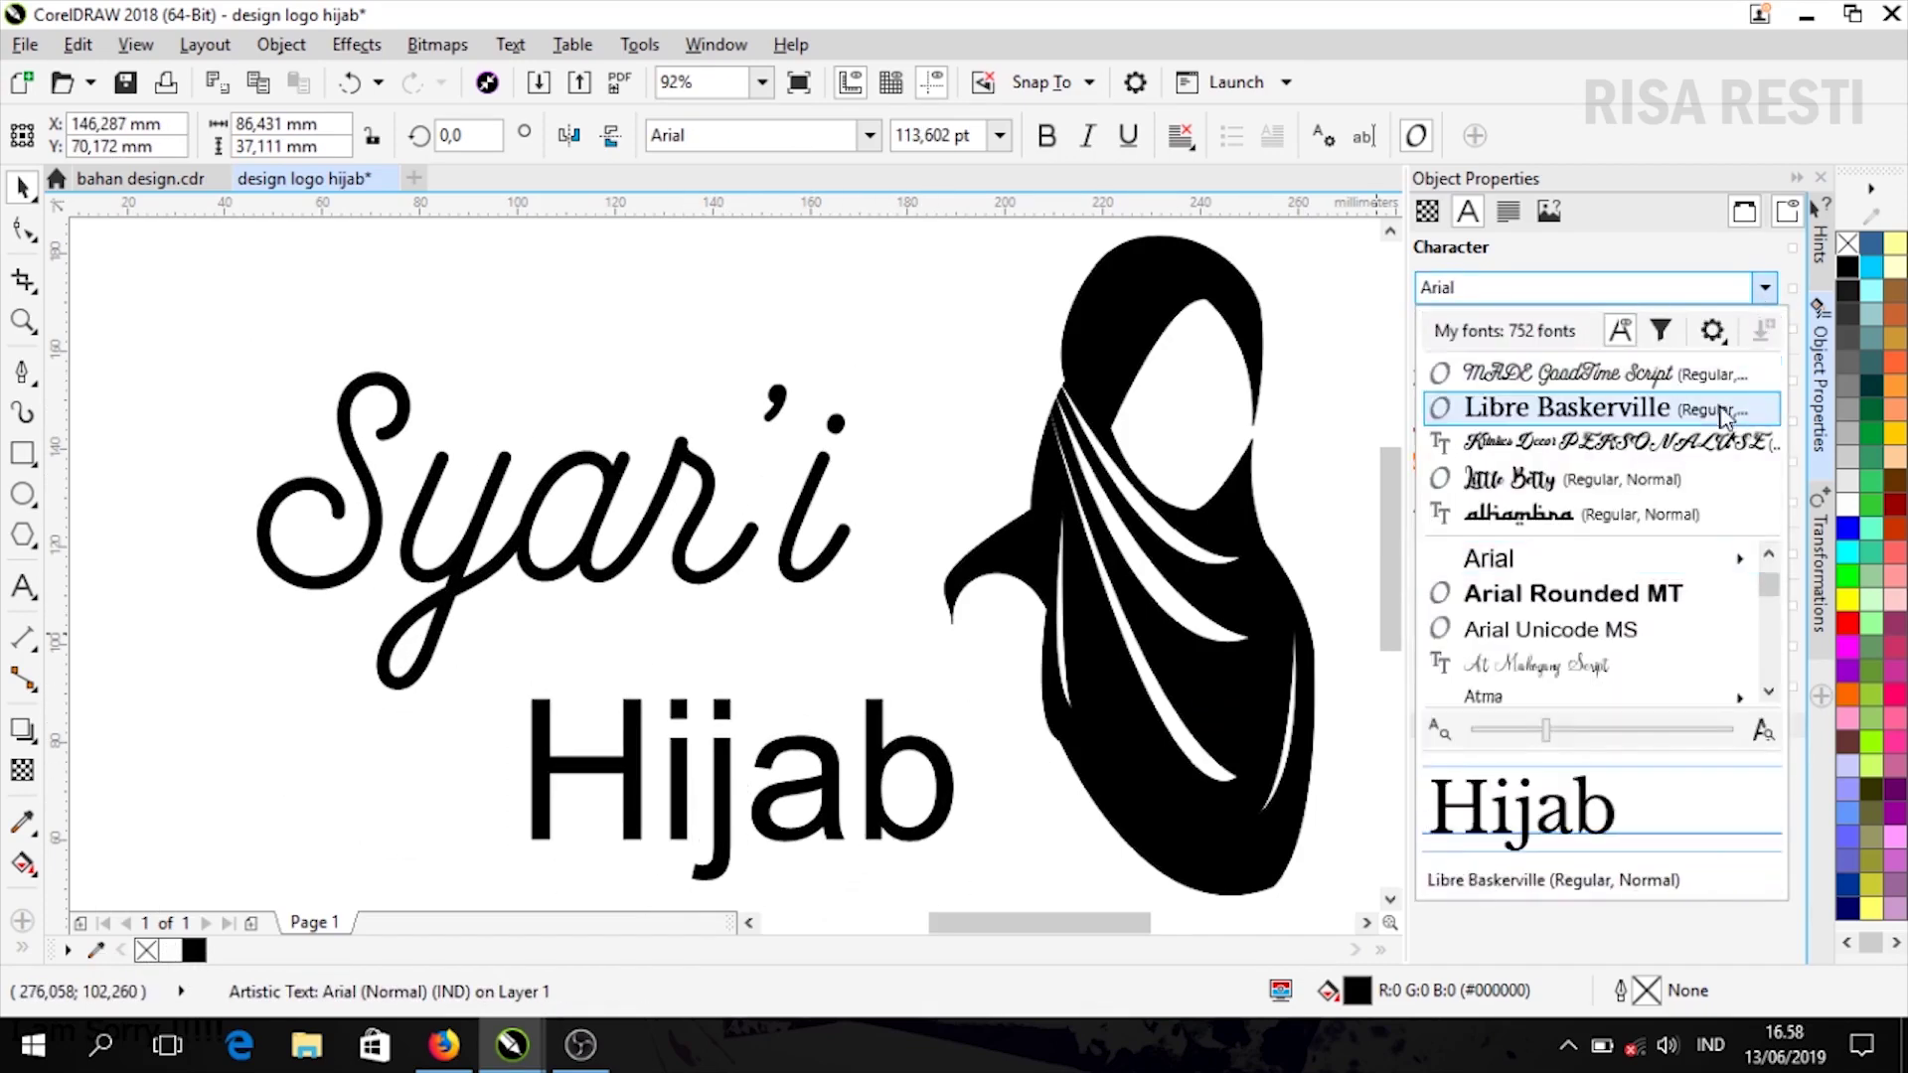
{"action": "left_click", "coordinate": [1674, 515]}
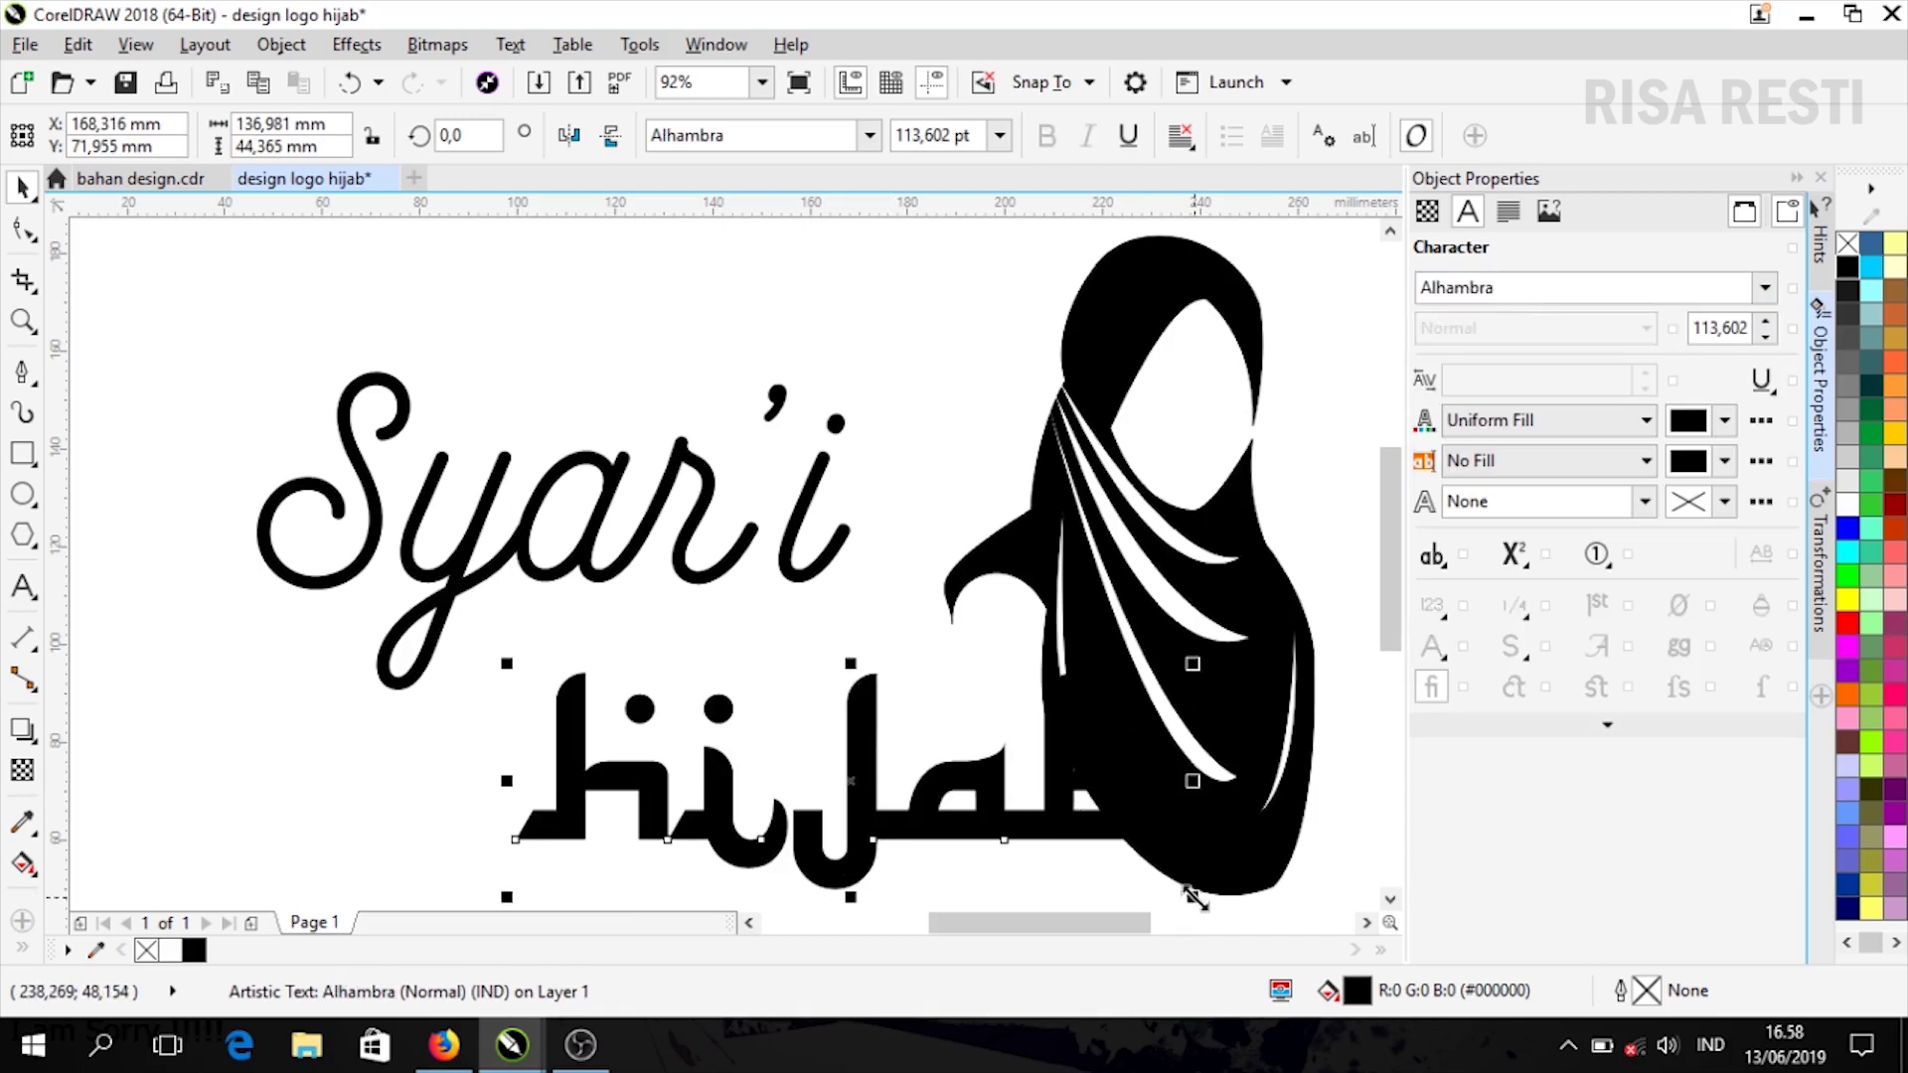
{"action": "left_click_drag", "start_coordinate": [1193, 896], "coordinate": [1007, 793]}
{"action": "scroll", "coordinate": [813, 552], "scroll_direction": "down", "scroll_amount": 3}
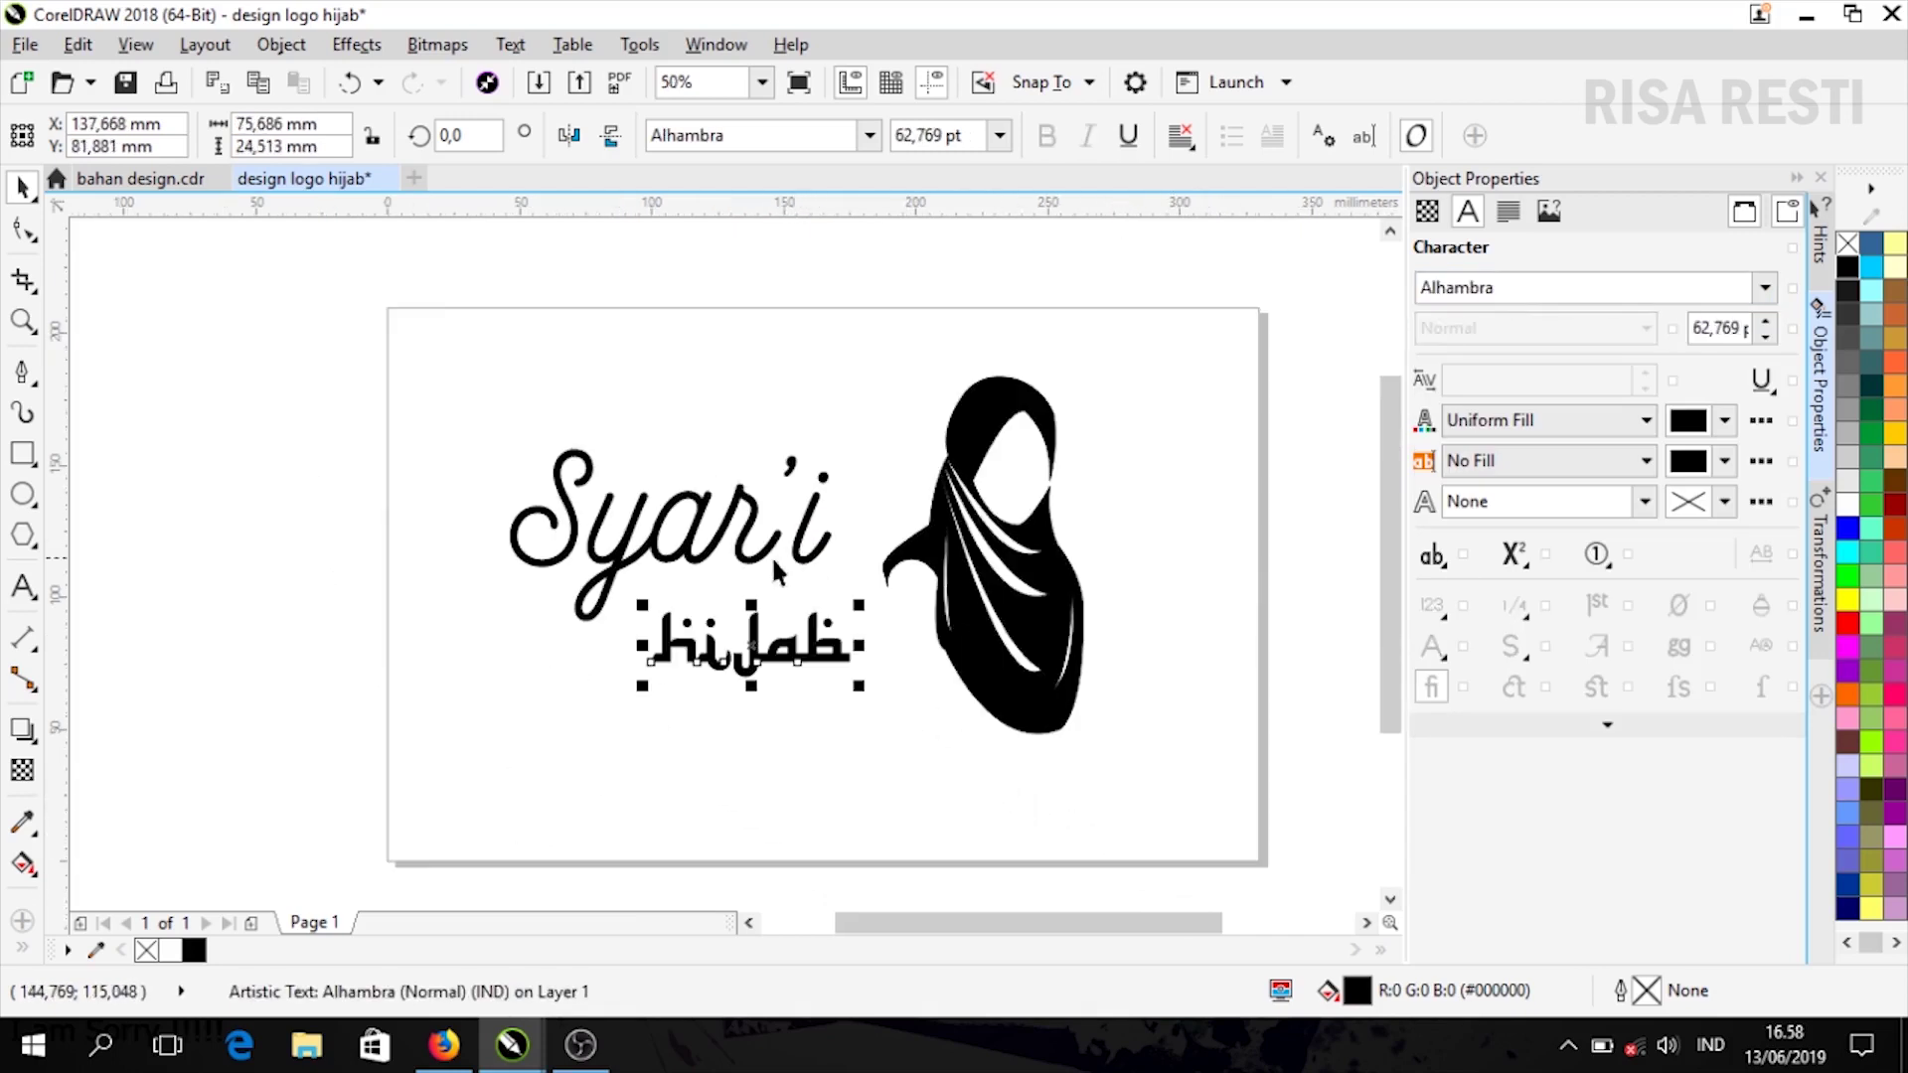
Move both text lines lower on the page and enlarge "Syar'i" to about 153 by 84 mm, ending close to the hijab figure
{"action": "left_click_drag", "start_coordinate": [817, 653], "coordinate": [819, 752]}
{"action": "left_click_drag", "start_coordinate": [803, 546], "coordinate": [859, 624]}
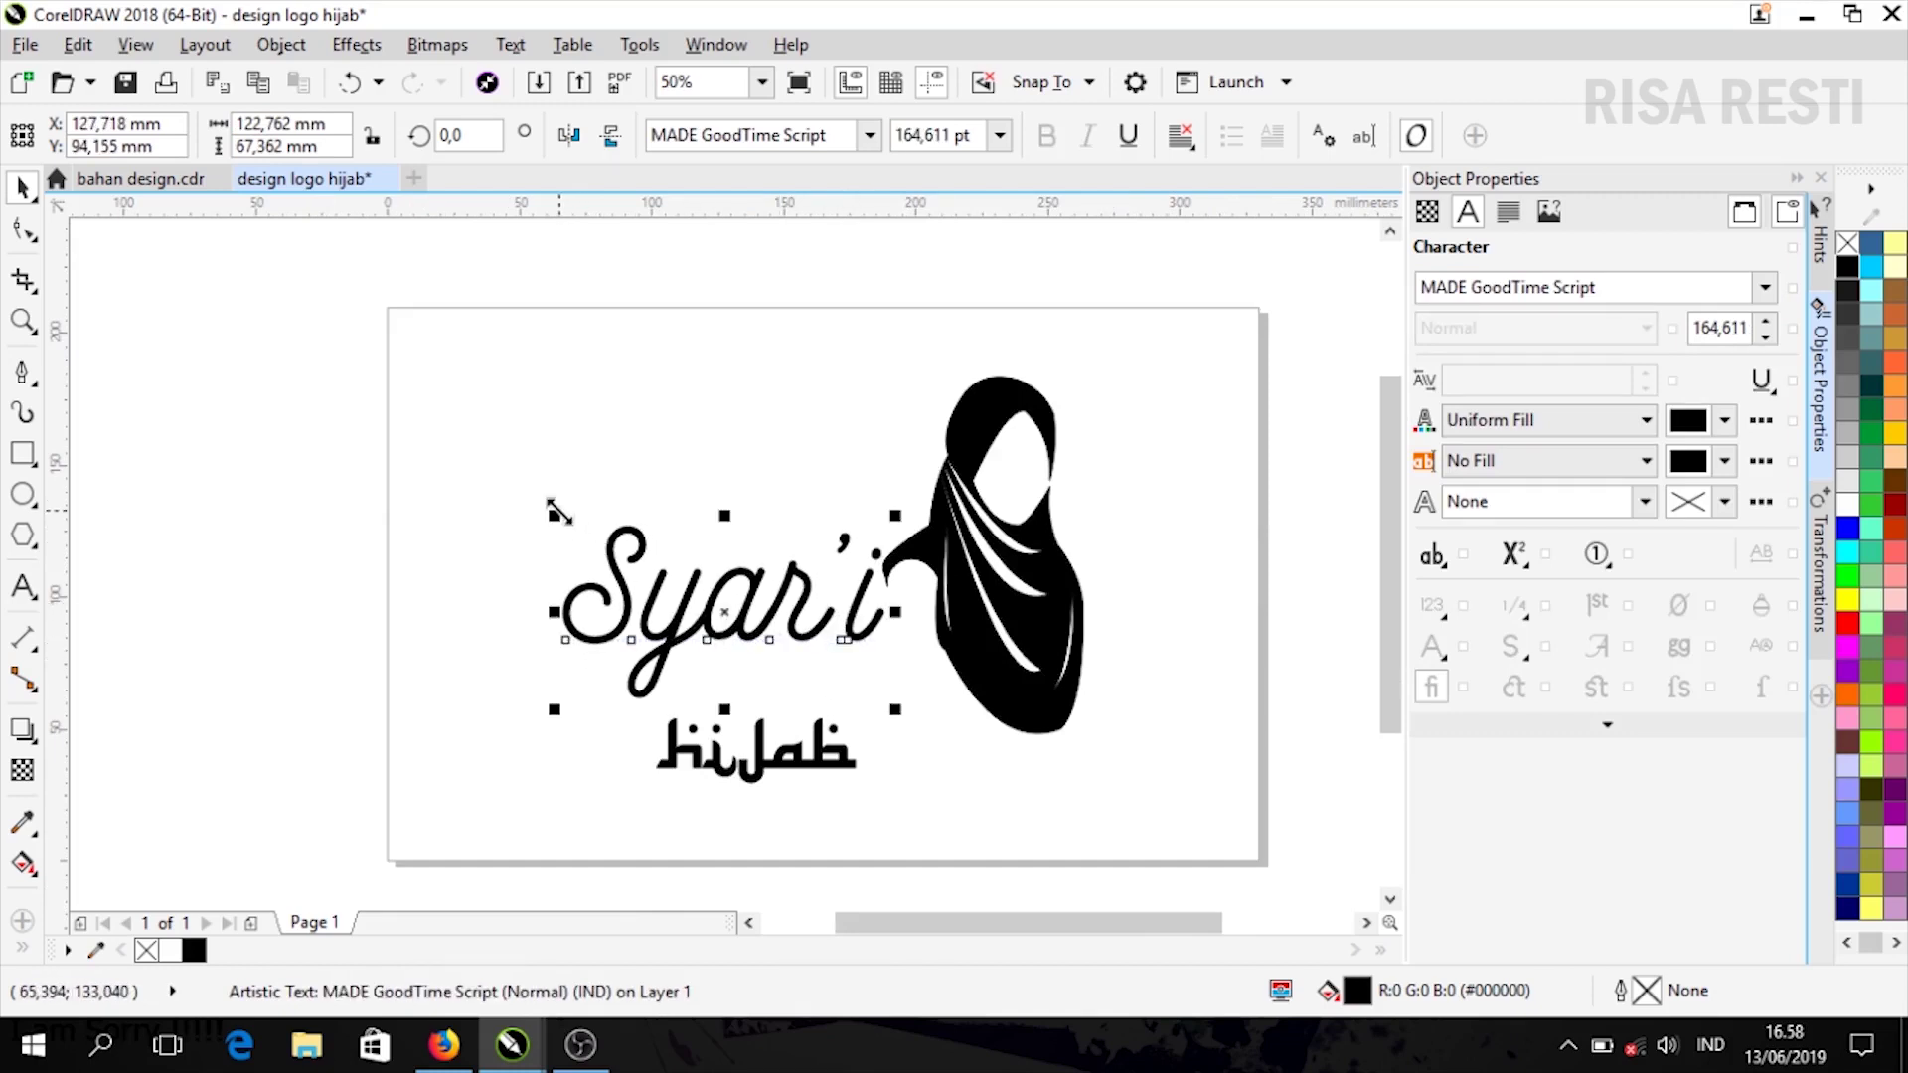
{"action": "left_click_drag", "start_coordinate": [559, 519], "coordinate": [478, 476]}
{"action": "left_click_drag", "start_coordinate": [842, 610], "coordinate": [847, 607]}
{"action": "left_click", "coordinate": [842, 696]}
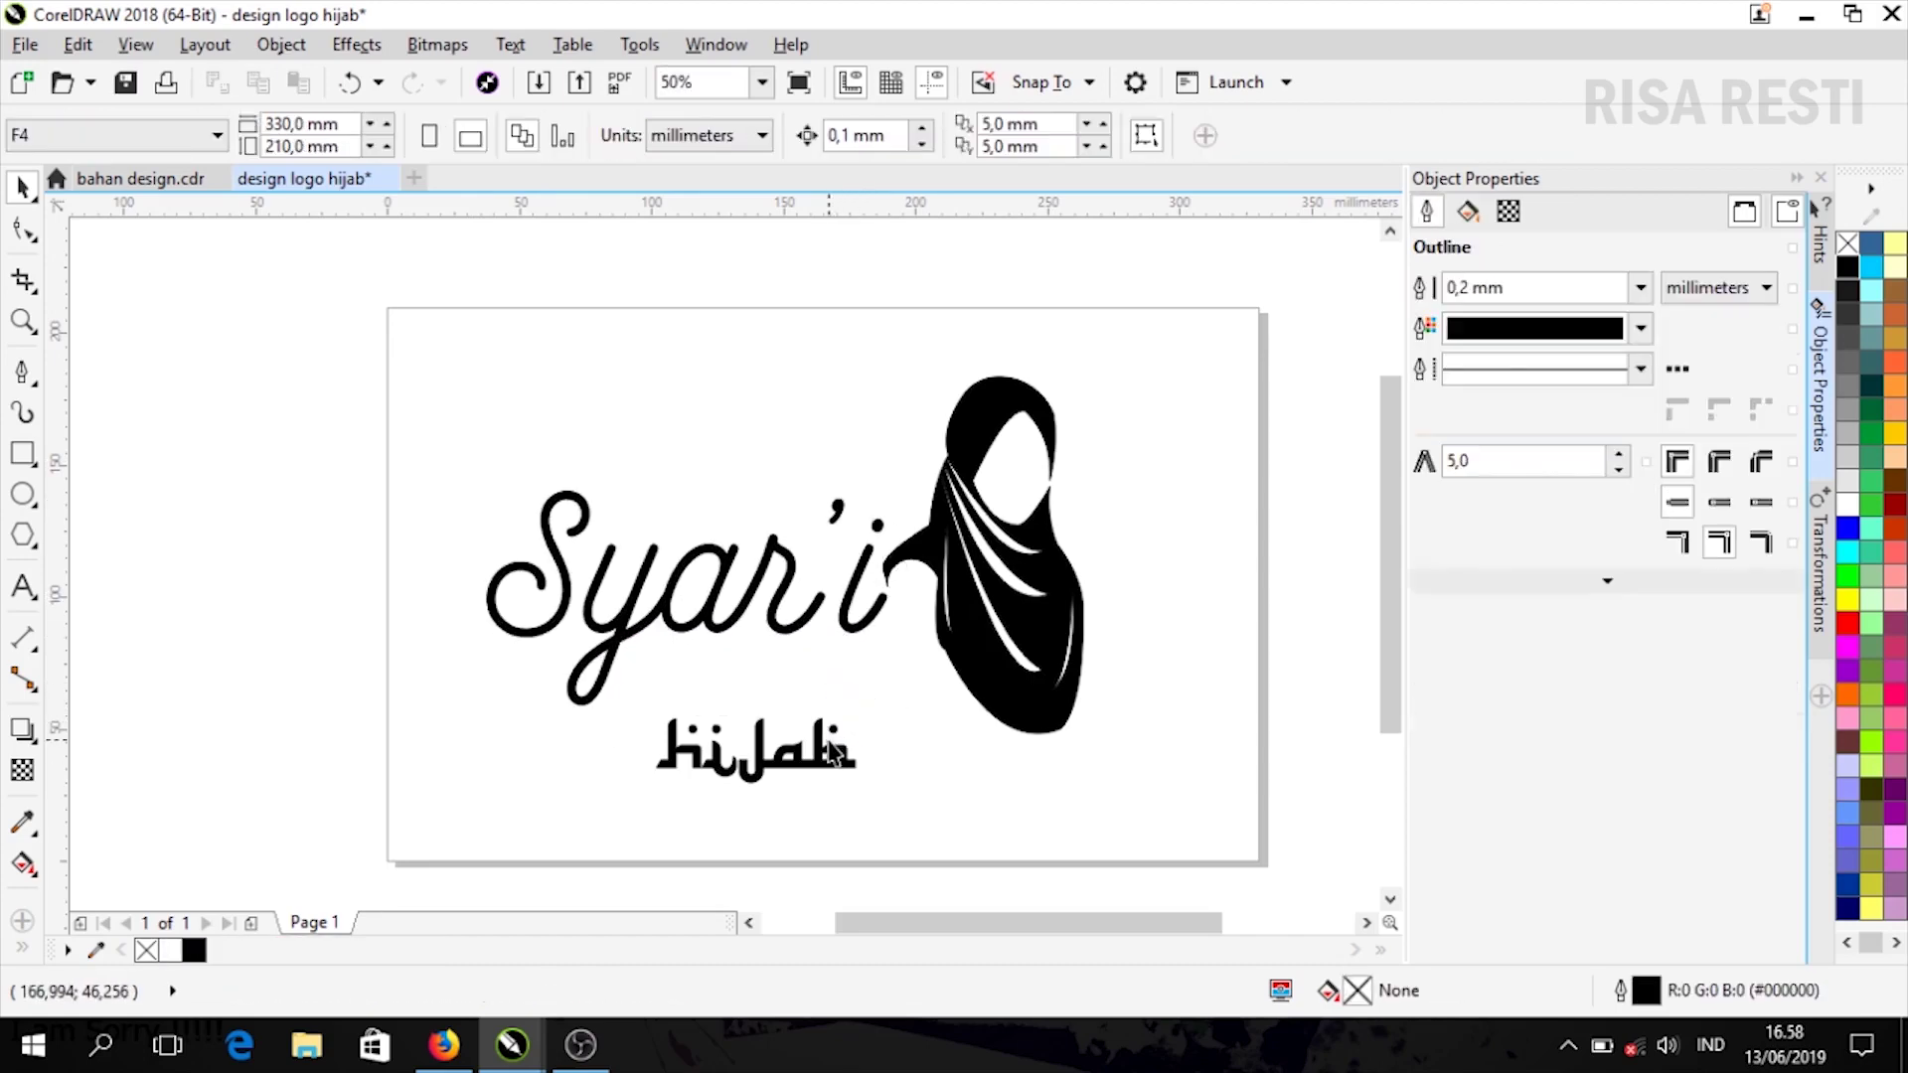
Enlarge the "Hijab" text to about 82 by 27 mm and tuck it under the right end of "Syar'i", beside the figure
{"action": "left_click_drag", "start_coordinate": [842, 758], "coordinate": [920, 674]}
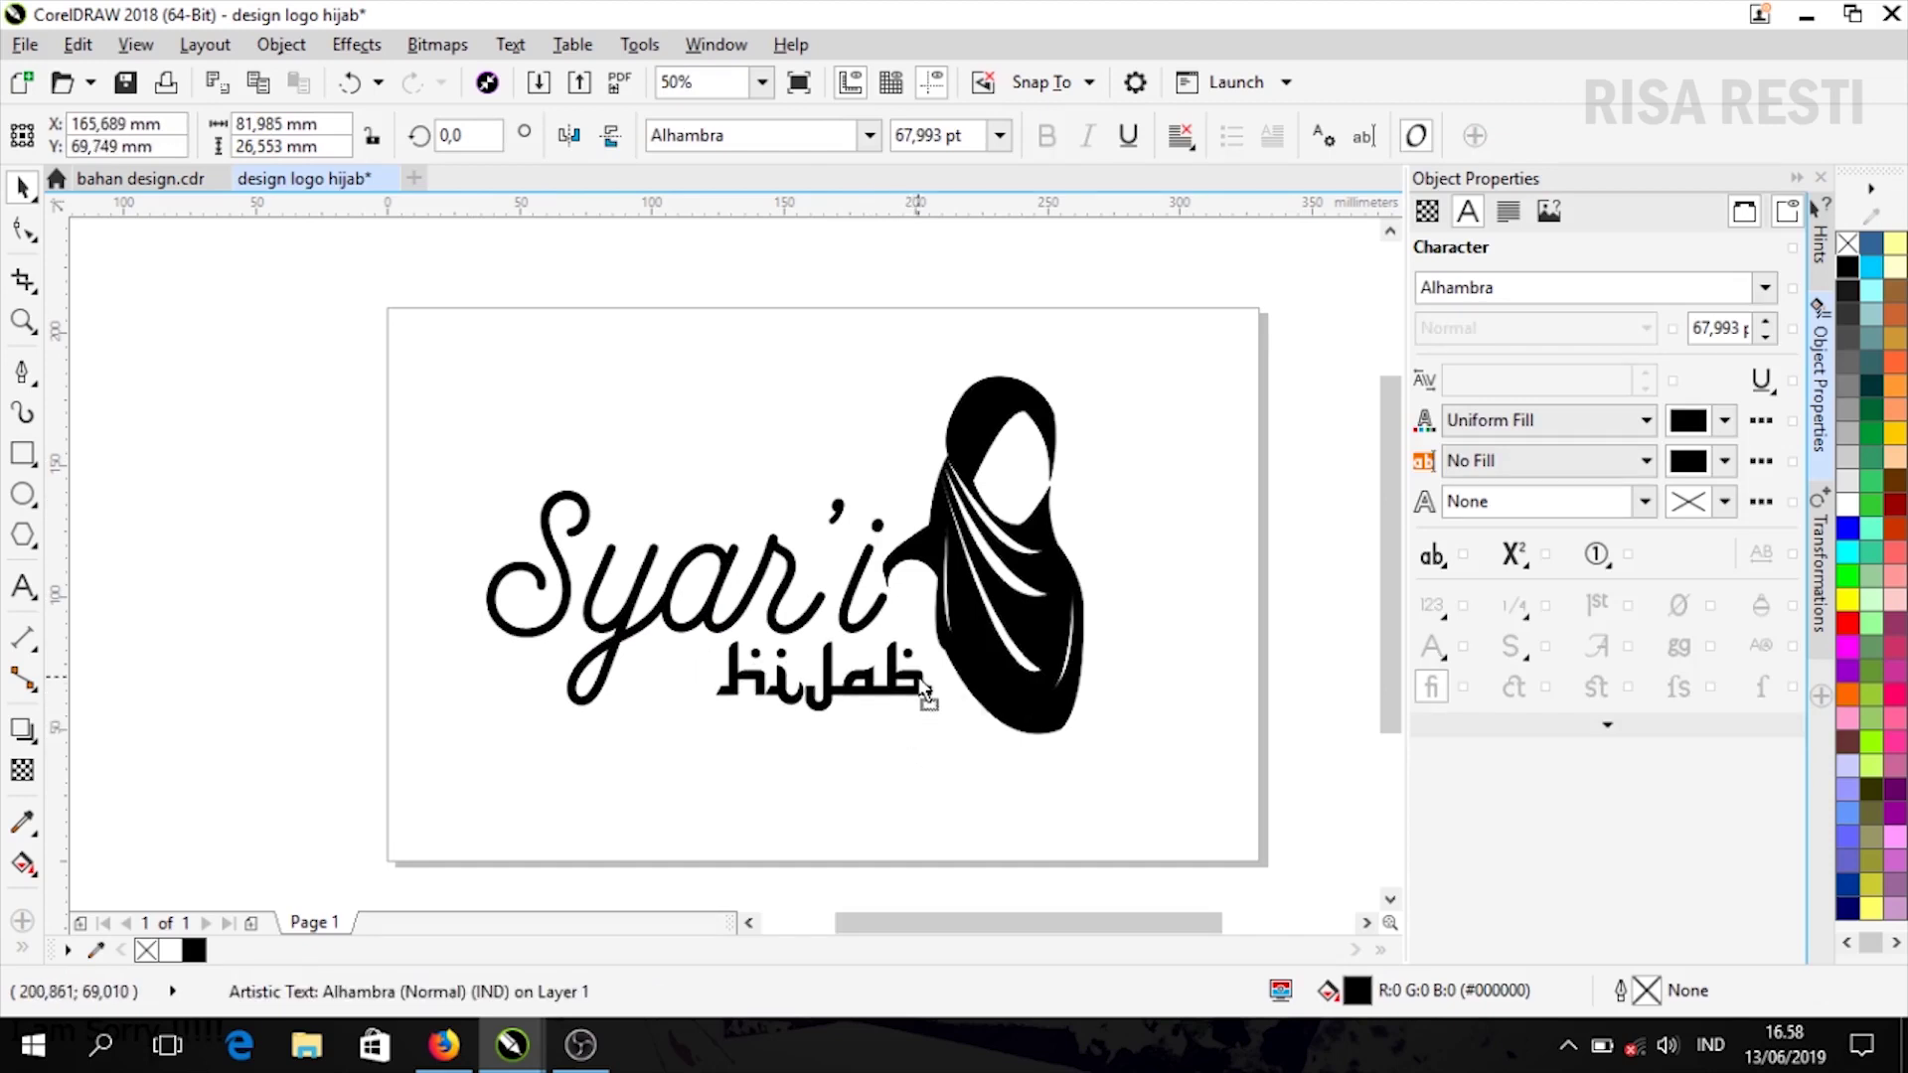
{"action": "left_click", "coordinate": [1265, 566]}
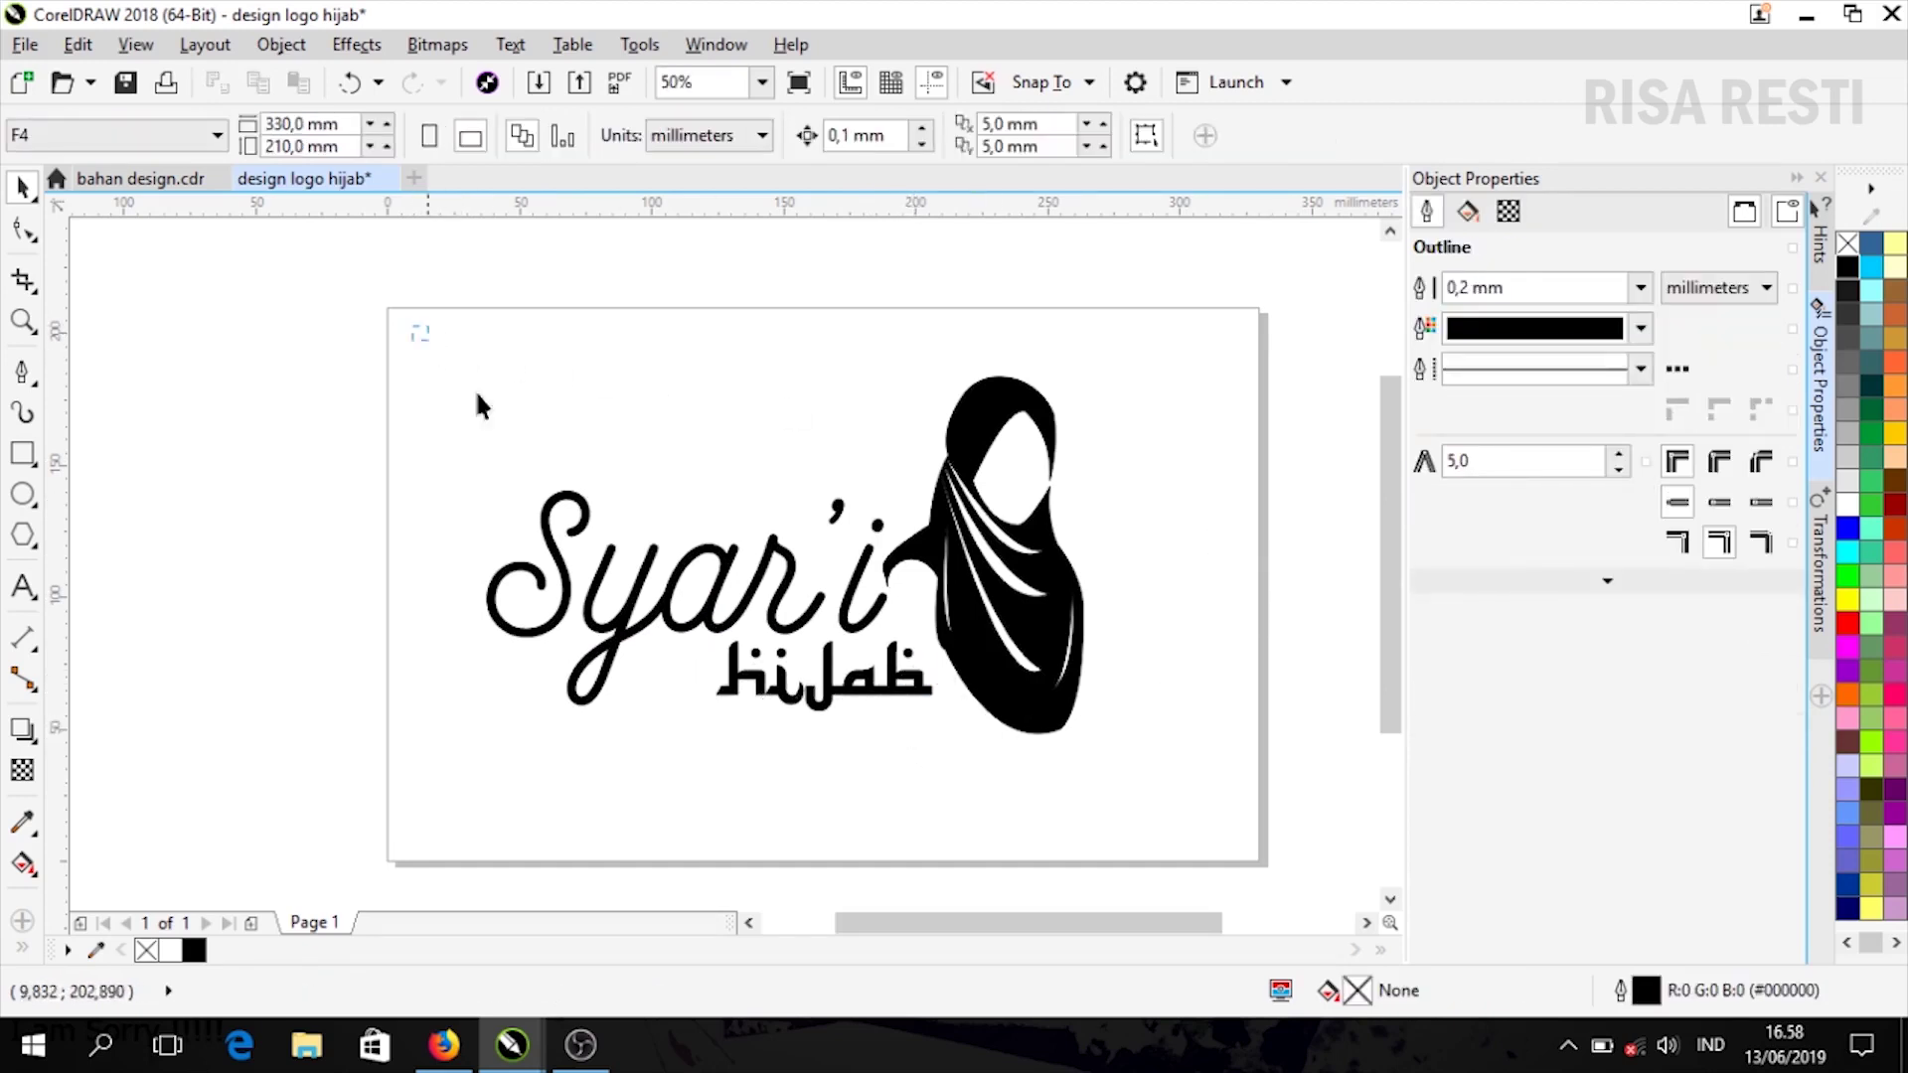
{"action": "left_click_drag", "start_coordinate": [1107, 846], "coordinate": [1159, 835]}
{"action": "left_click", "coordinate": [1220, 636]}
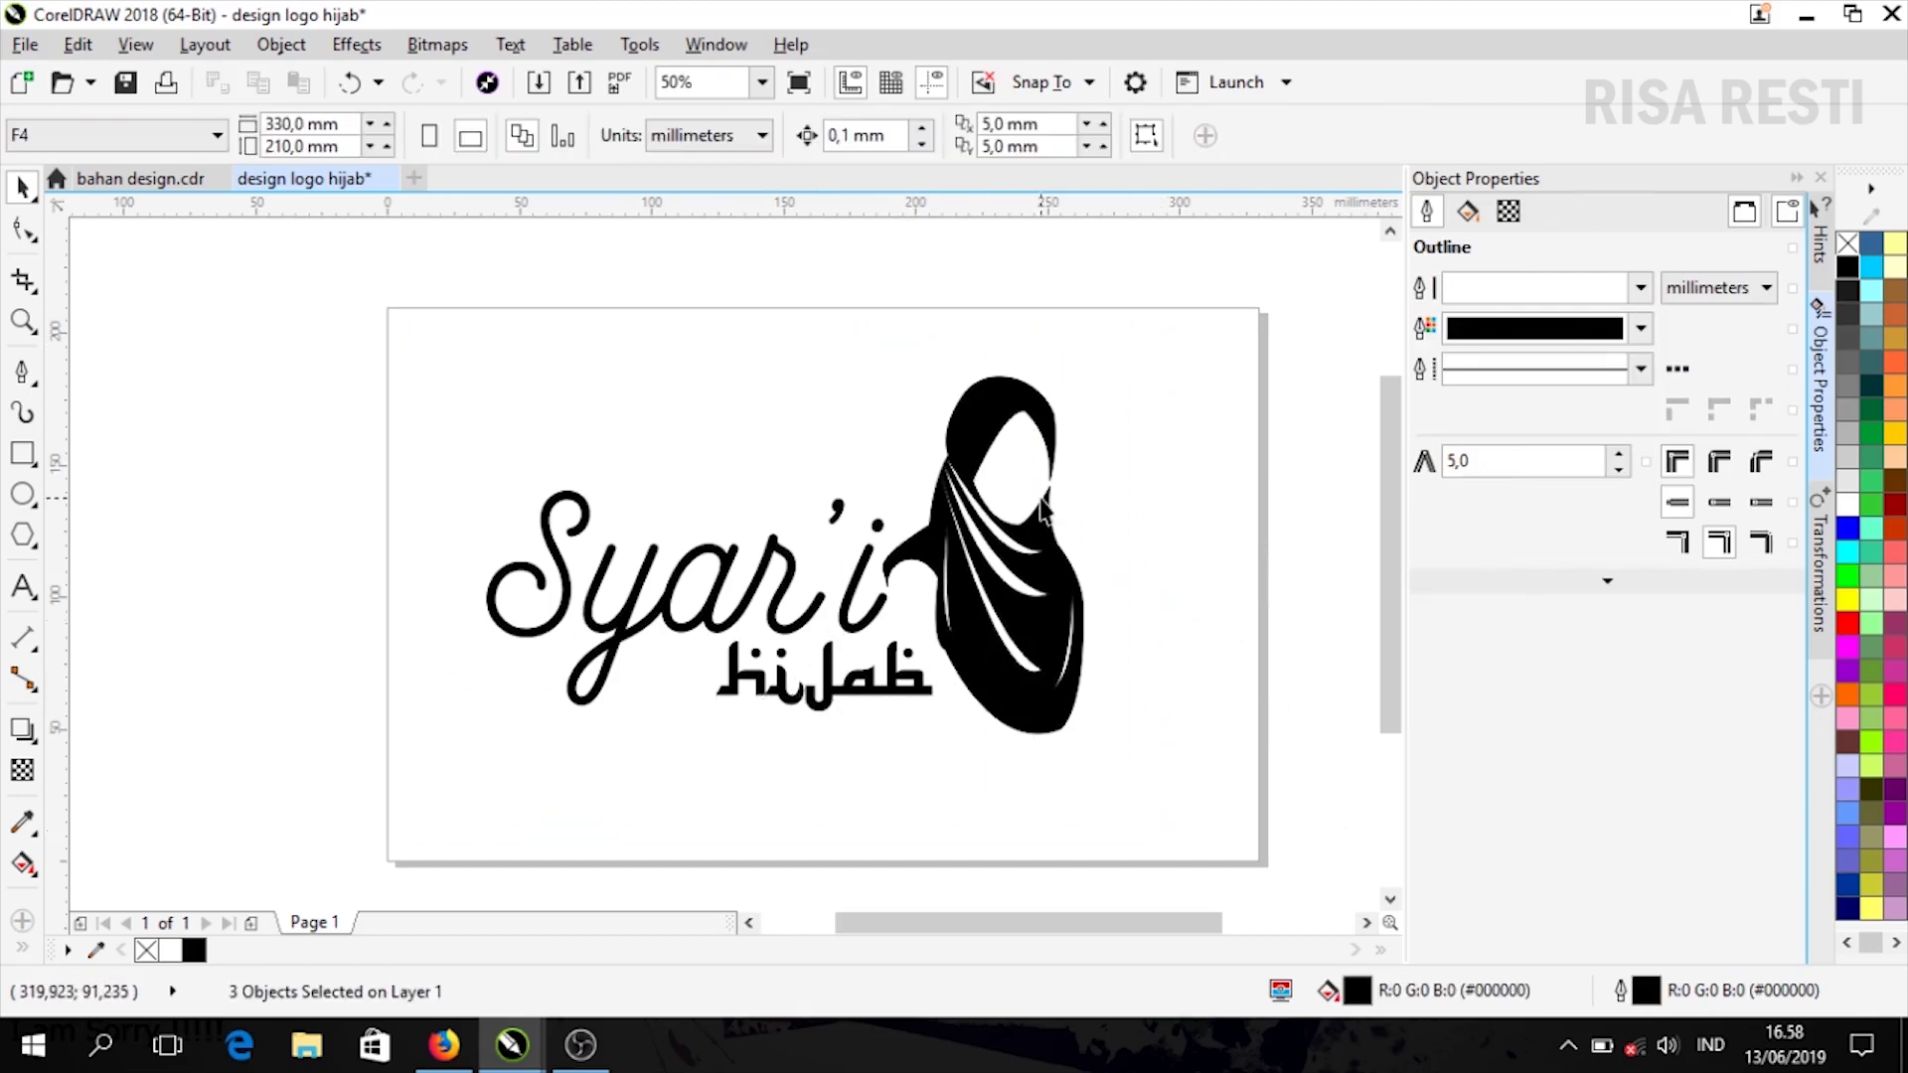
Apply a linear fountain fill running diagonally down the hijab figure from black to white, and remove the figure's outline
{"action": "left_click", "coordinate": [1041, 522]}
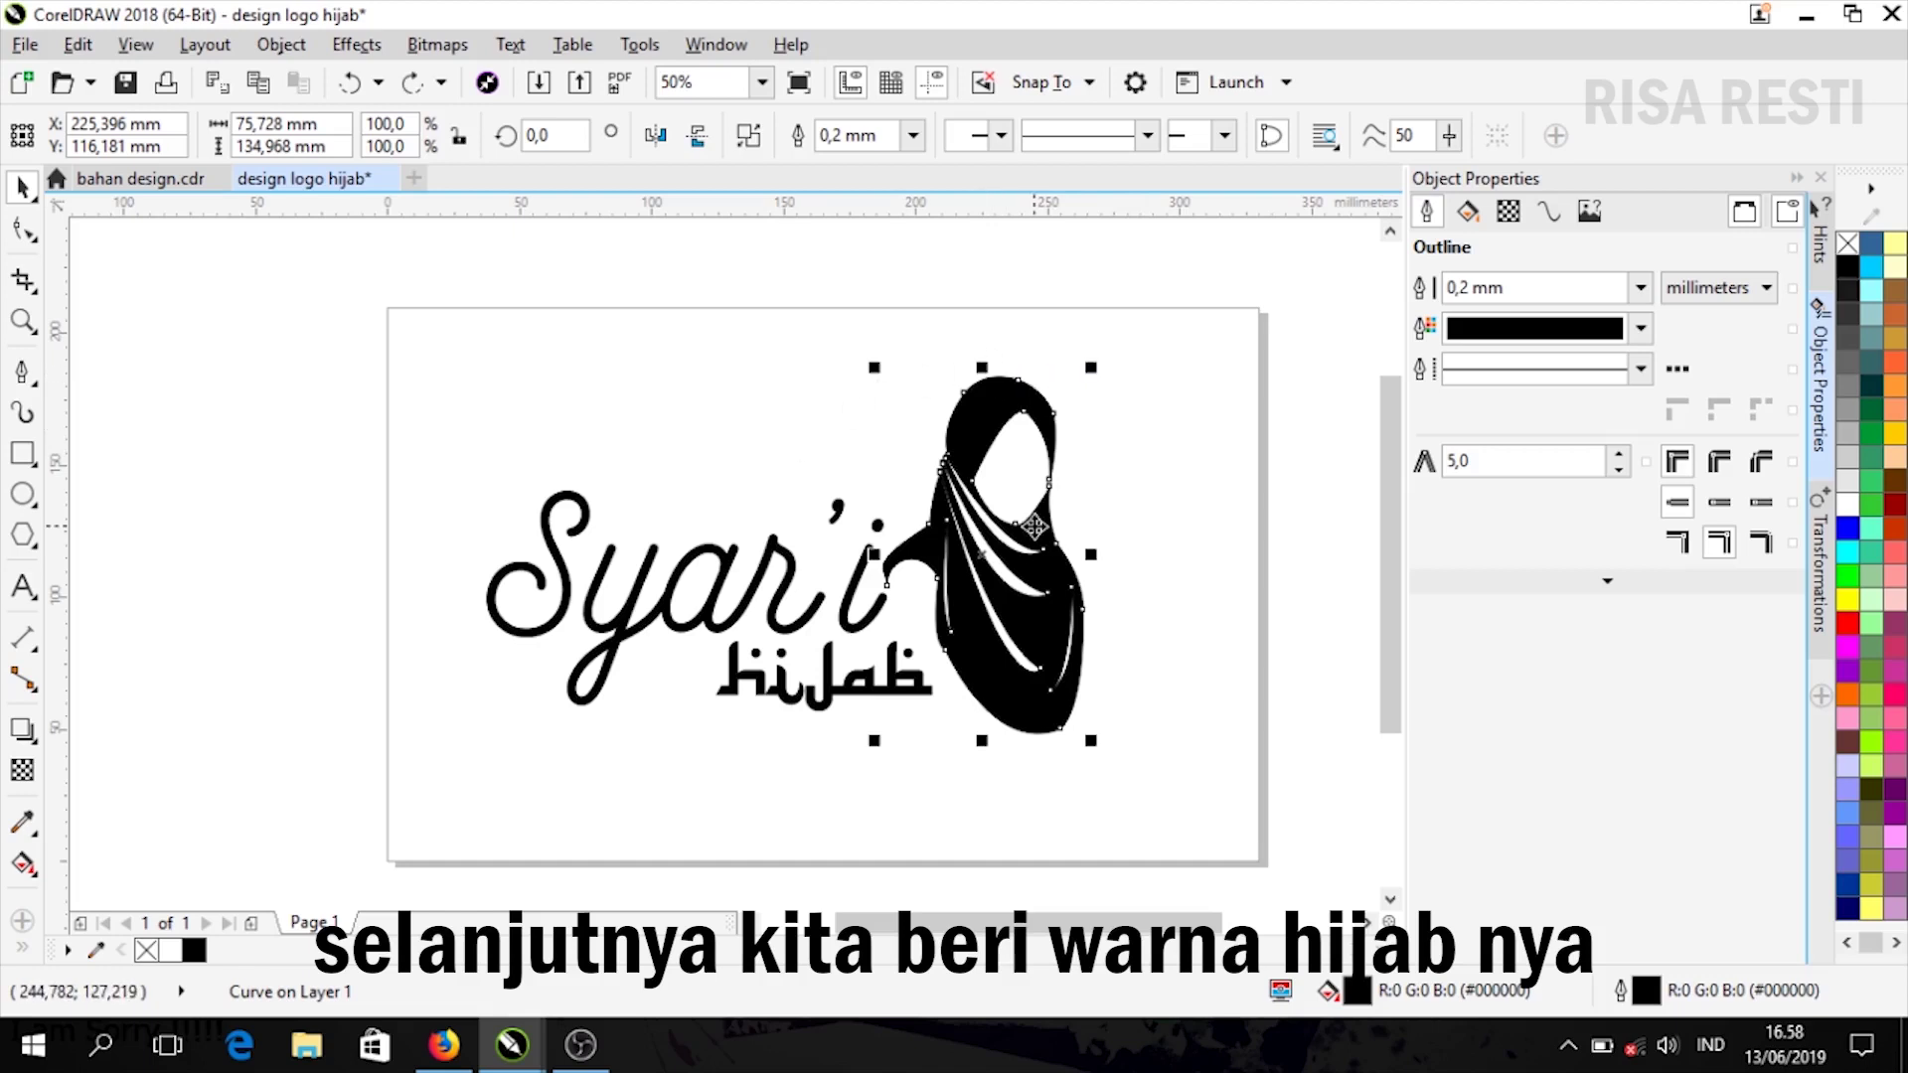
{"action": "left_click", "coordinate": [23, 863]}
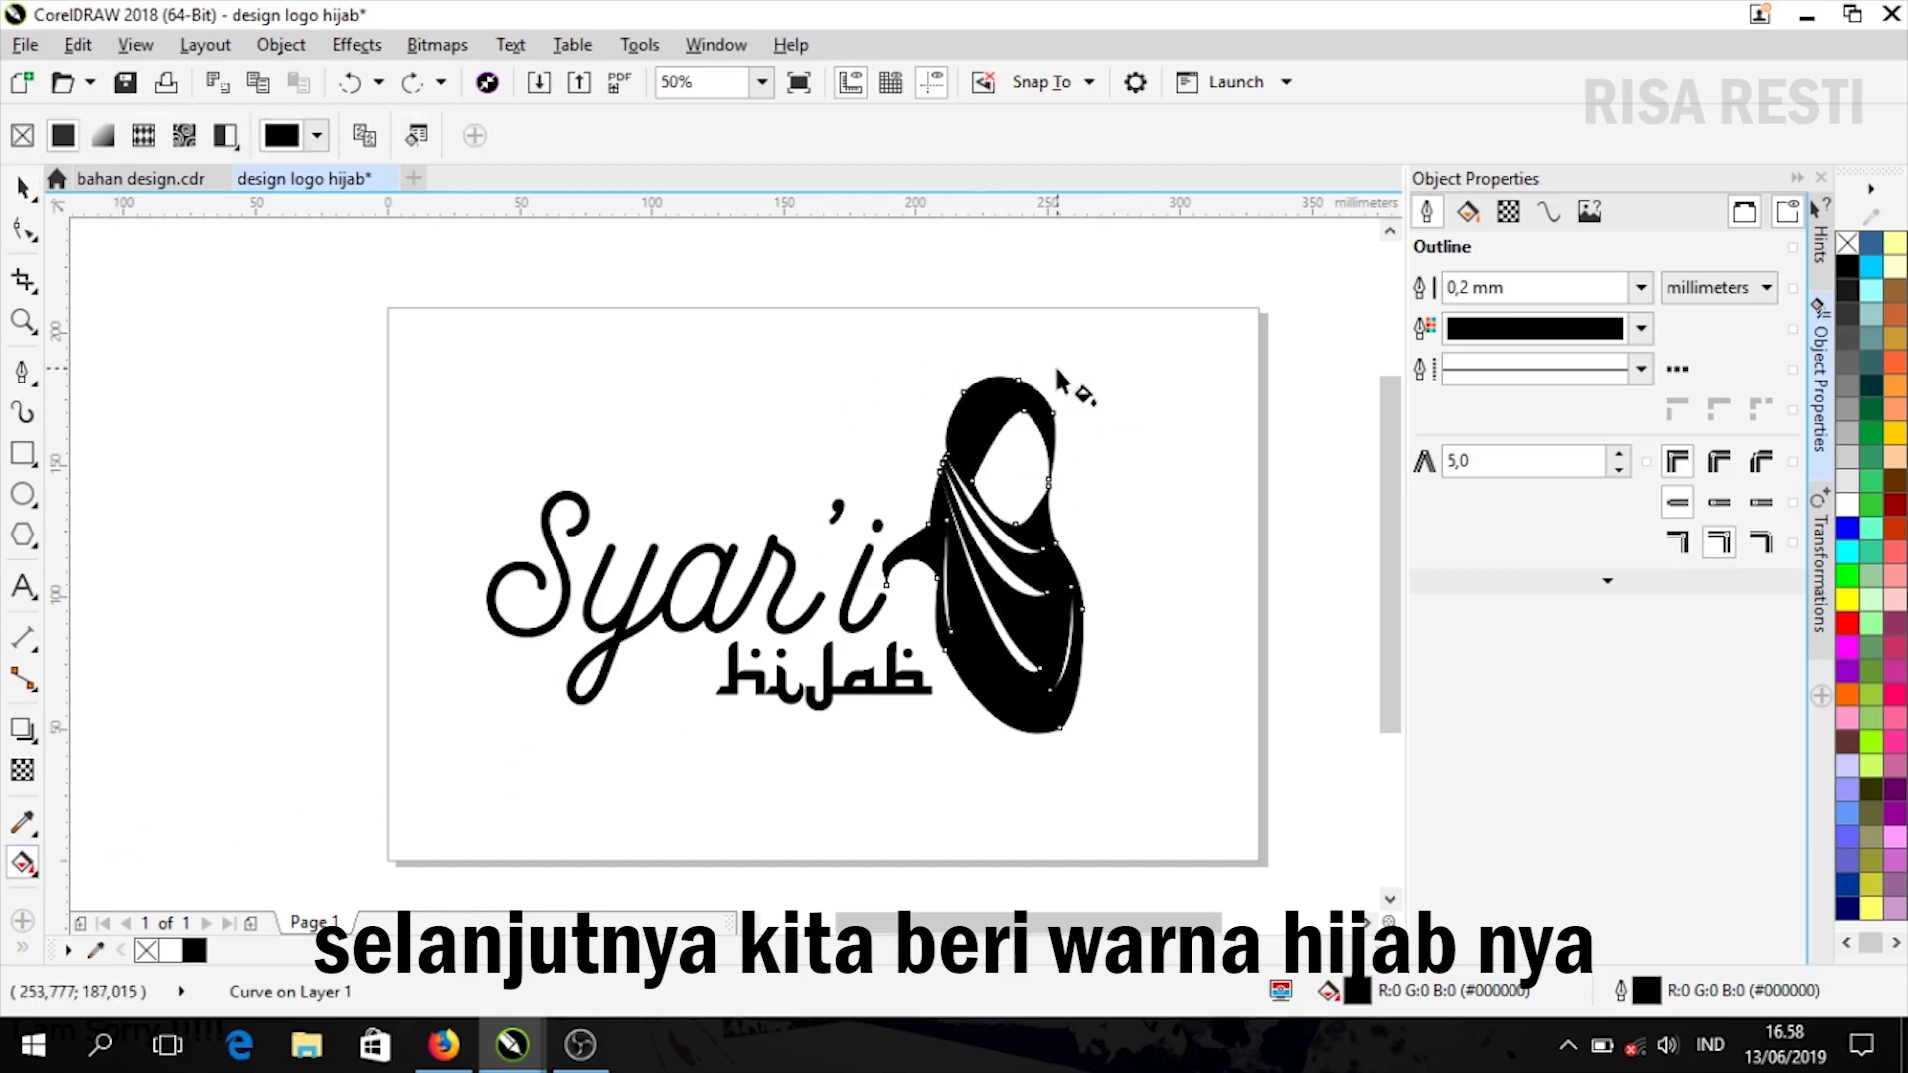
{"action": "left_click_drag", "start_coordinate": [1056, 366], "coordinate": [957, 713]}
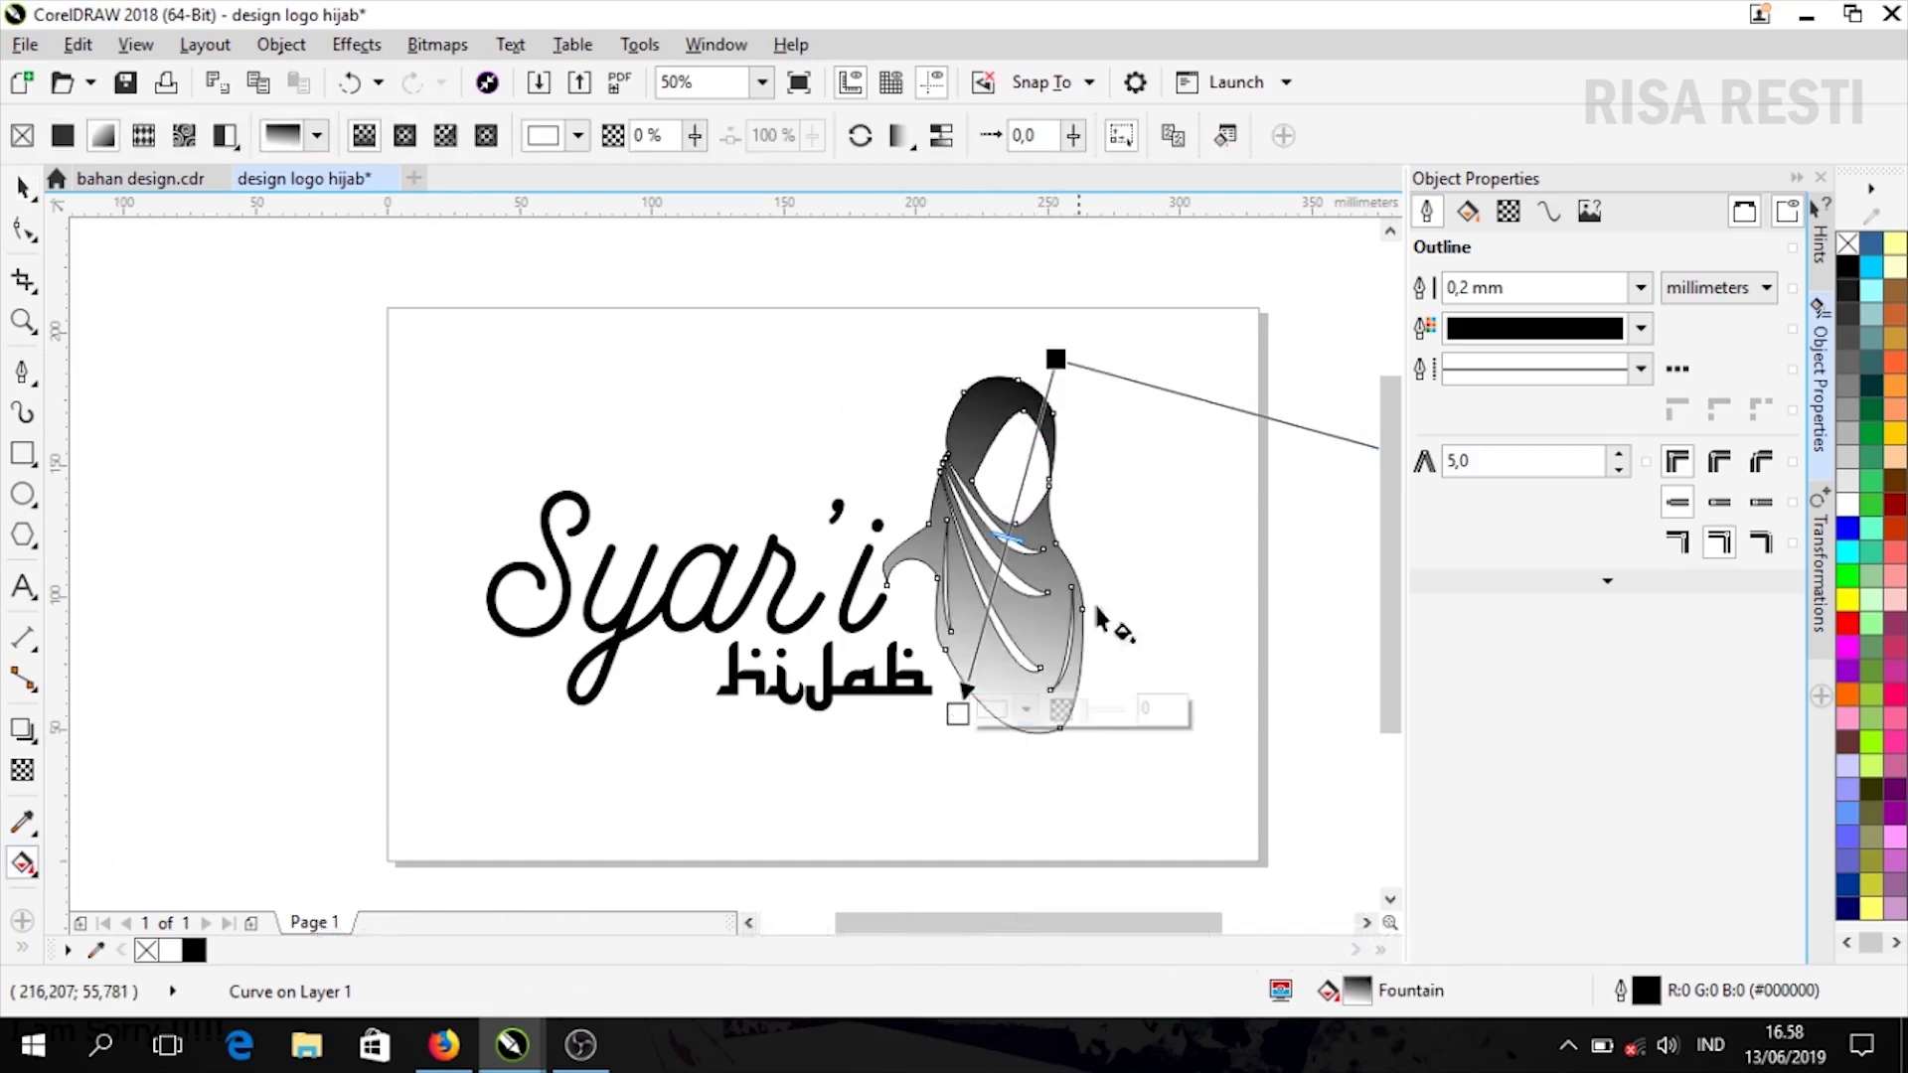
{"action": "right_click", "coordinate": [1849, 244]}
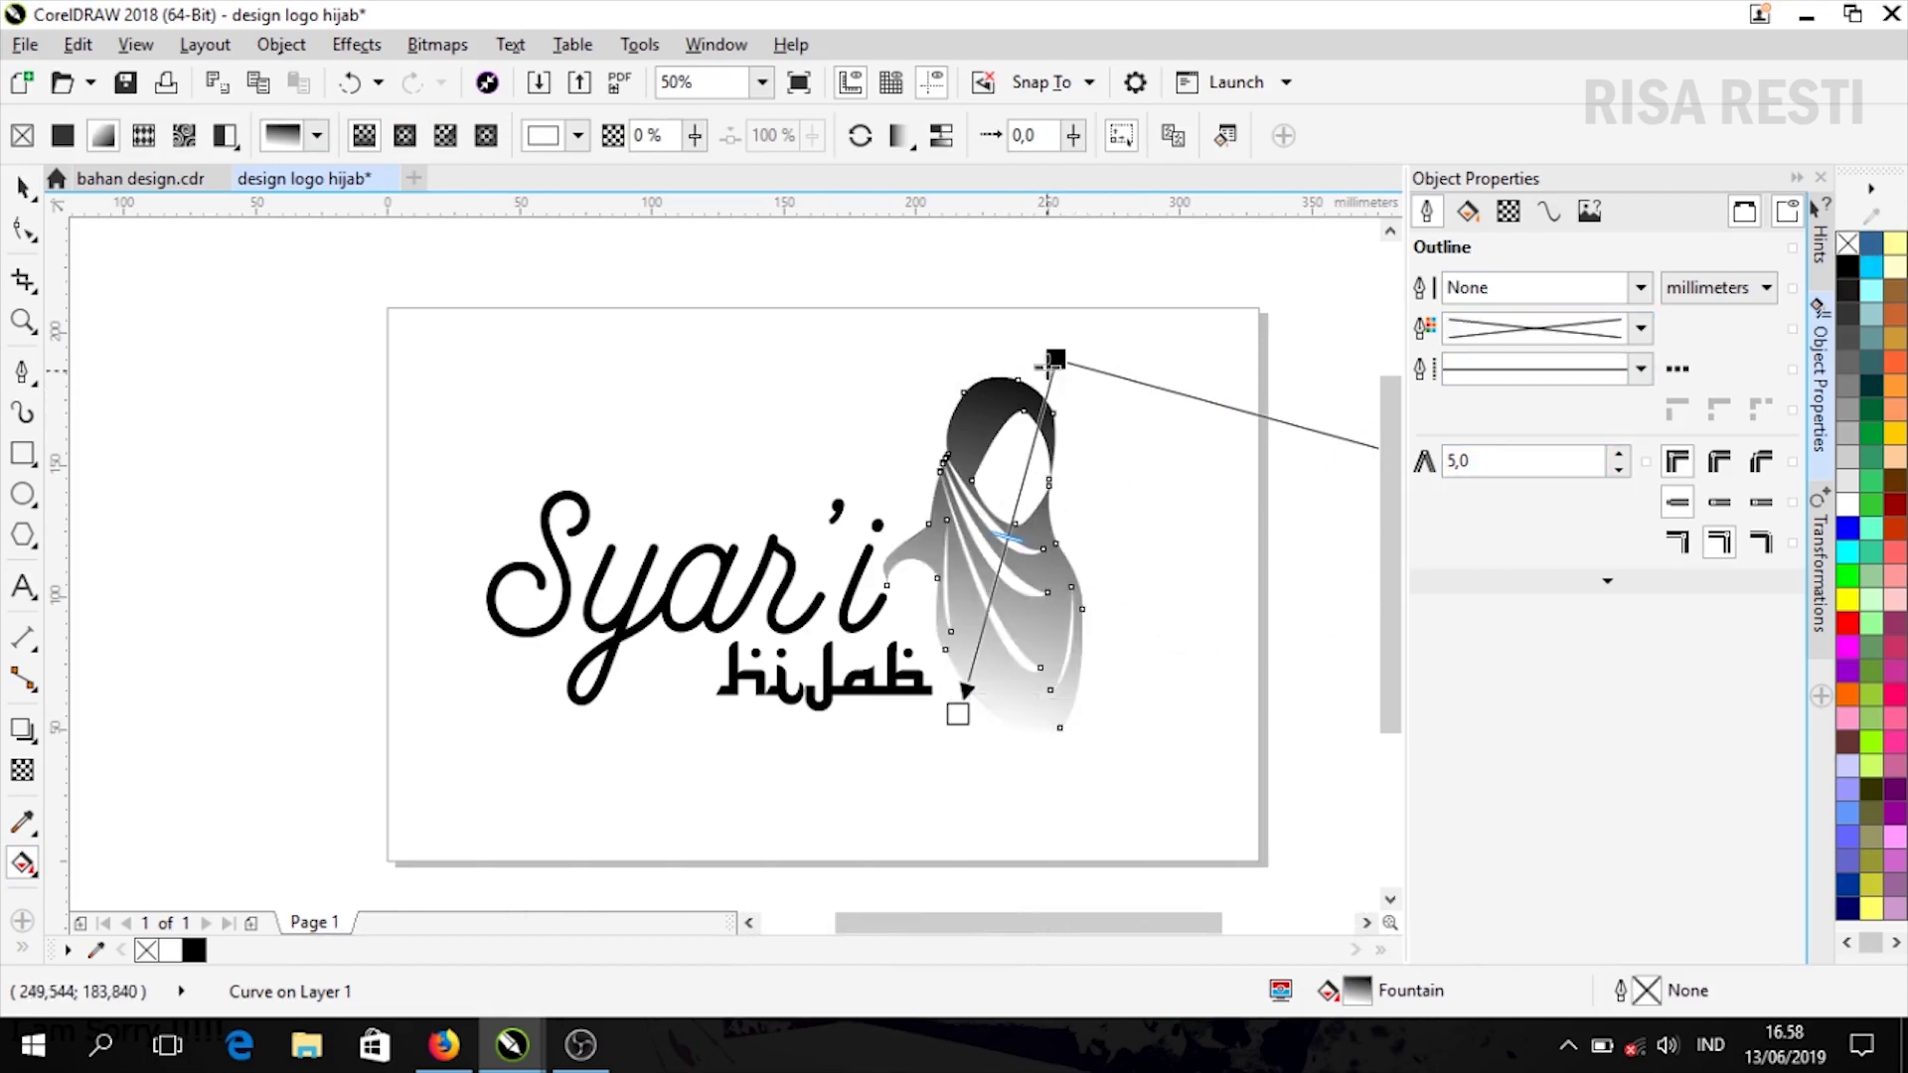
Change the start color of the figure's fountain fill to orange #FC8B0A
{"action": "left_click", "coordinate": [1056, 359]}
{"action": "left_click", "coordinate": [1120, 356]}
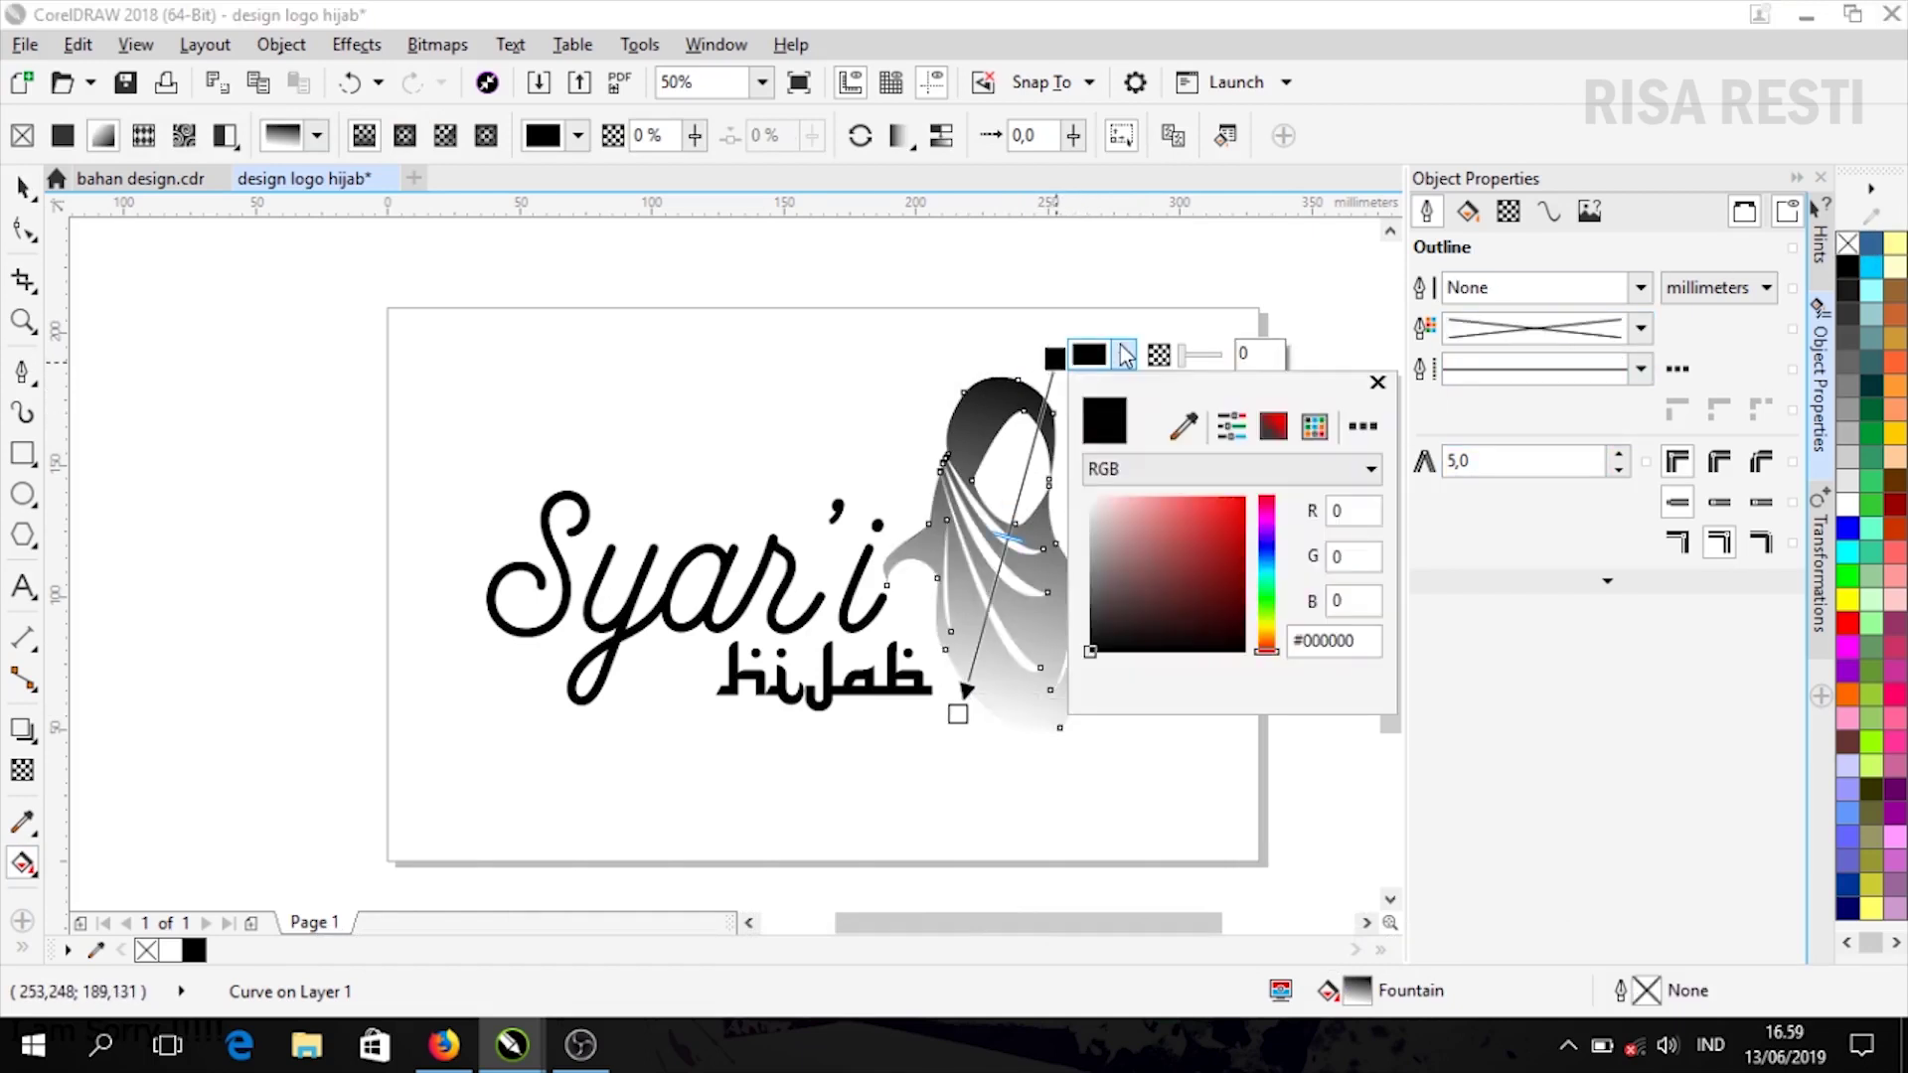
{"action": "left_click", "coordinate": [1268, 641]}
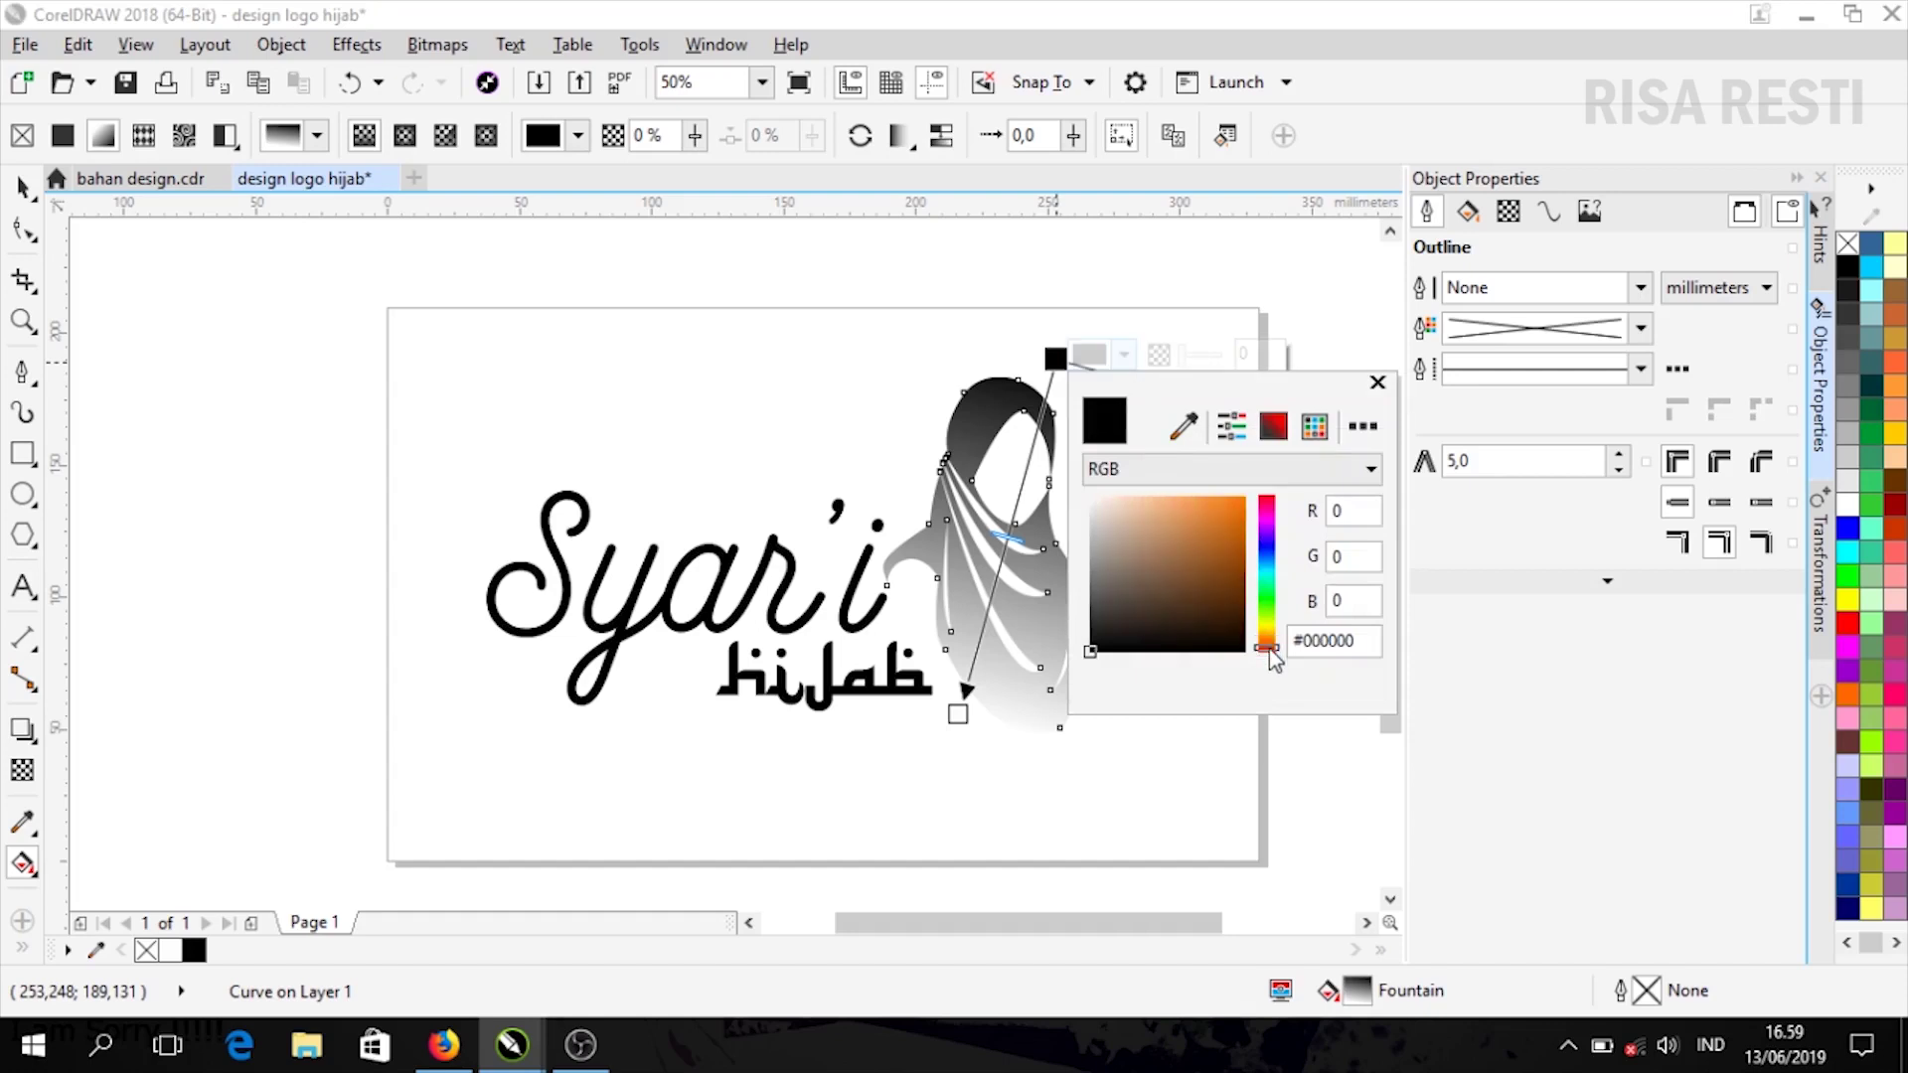
{"action": "mouse_move", "coordinate": [1275, 660]}
{"action": "left_mouse_down"}
{"action": "mouse_move", "coordinate": [1297, 656]}
{"action": "mouse_move", "coordinate": [1275, 634]}
{"action": "left_mouse_up"}
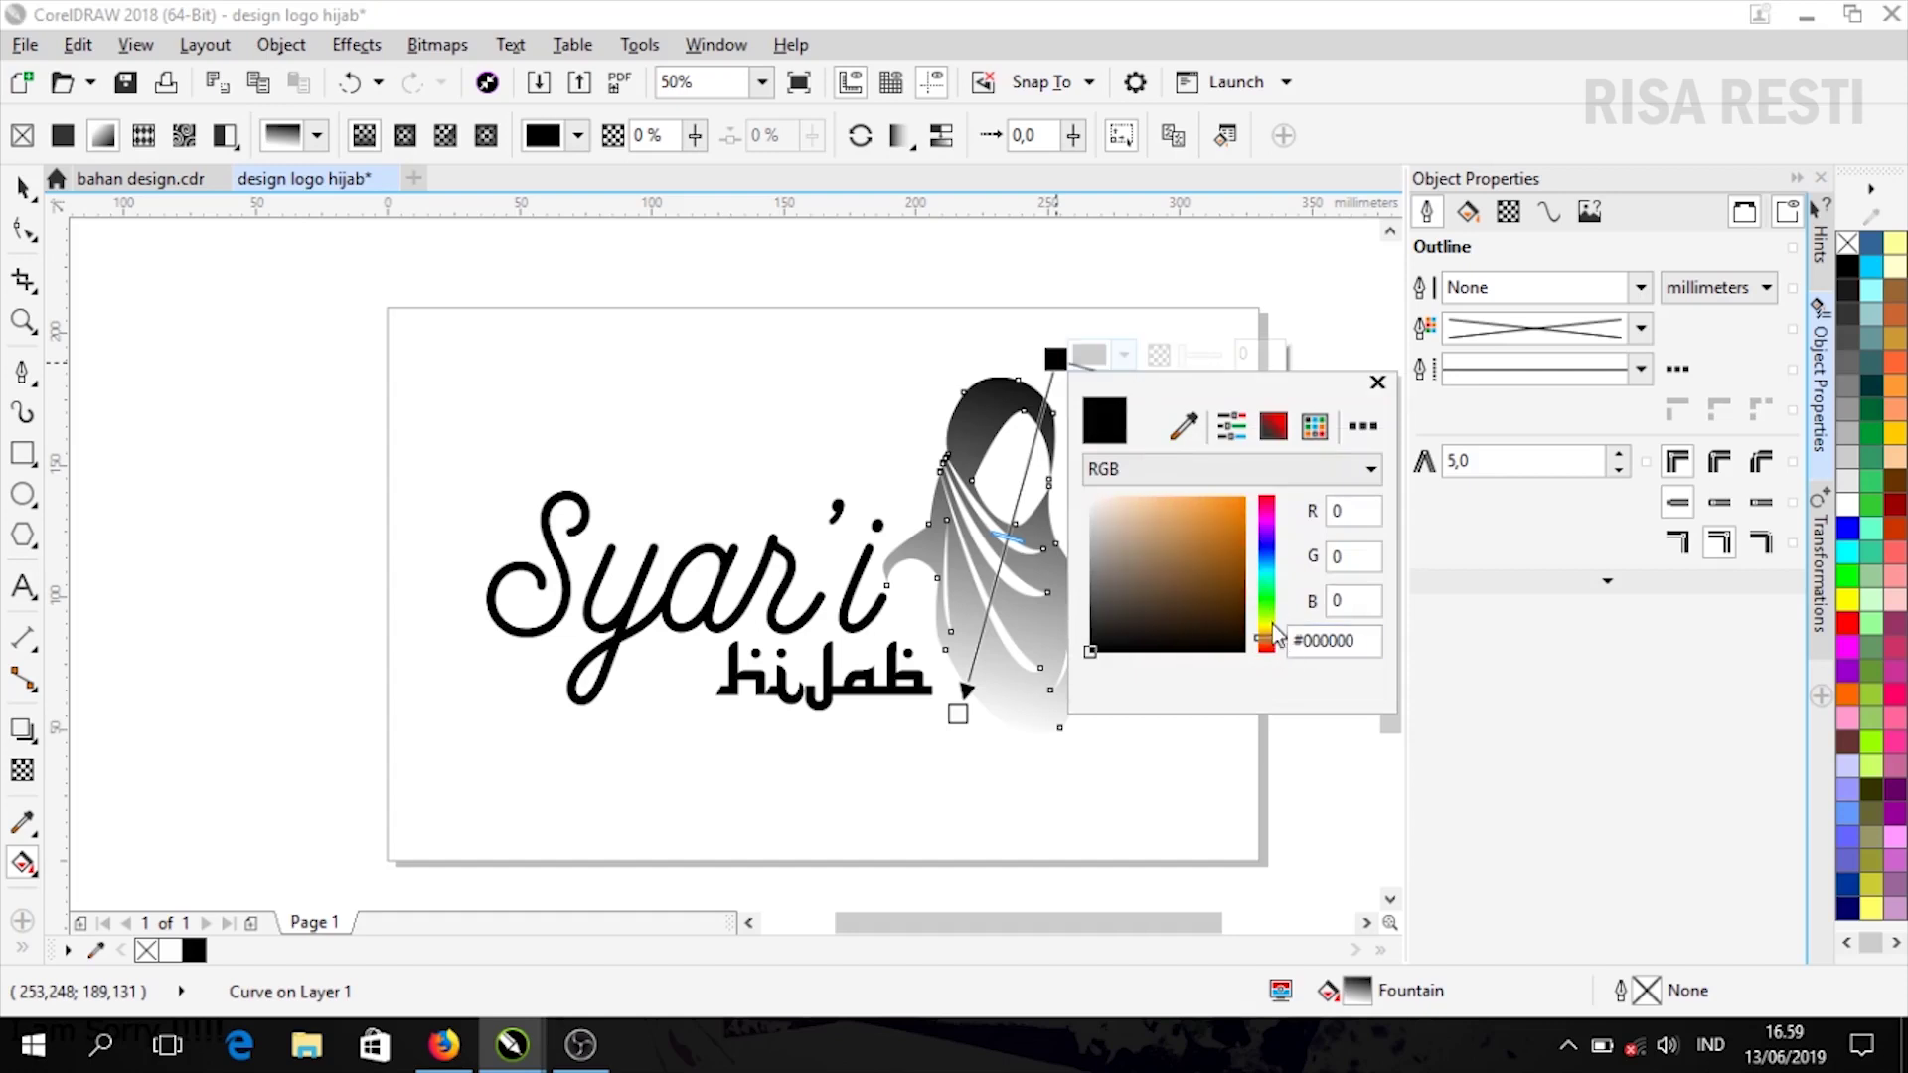
{"action": "left_click", "coordinate": [1250, 509]}
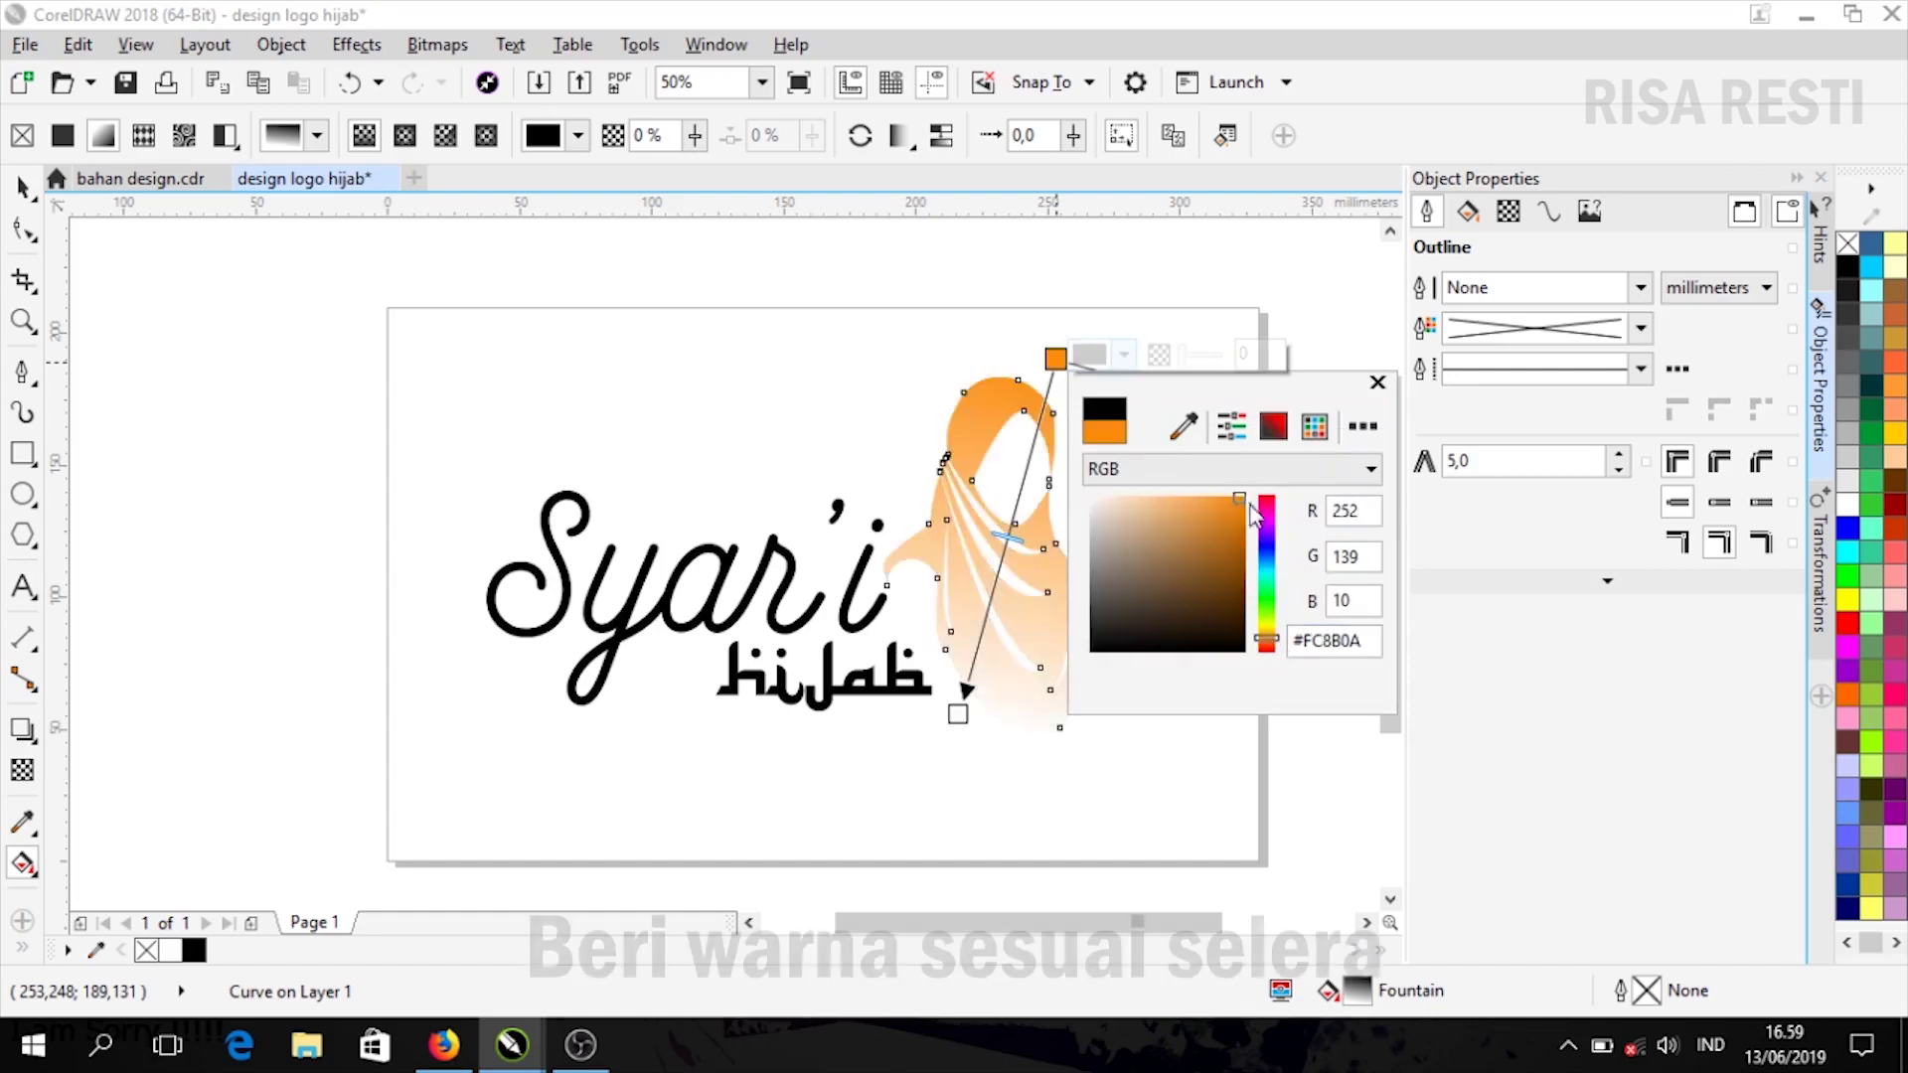
{"action": "left_click", "coordinate": [1377, 381]}
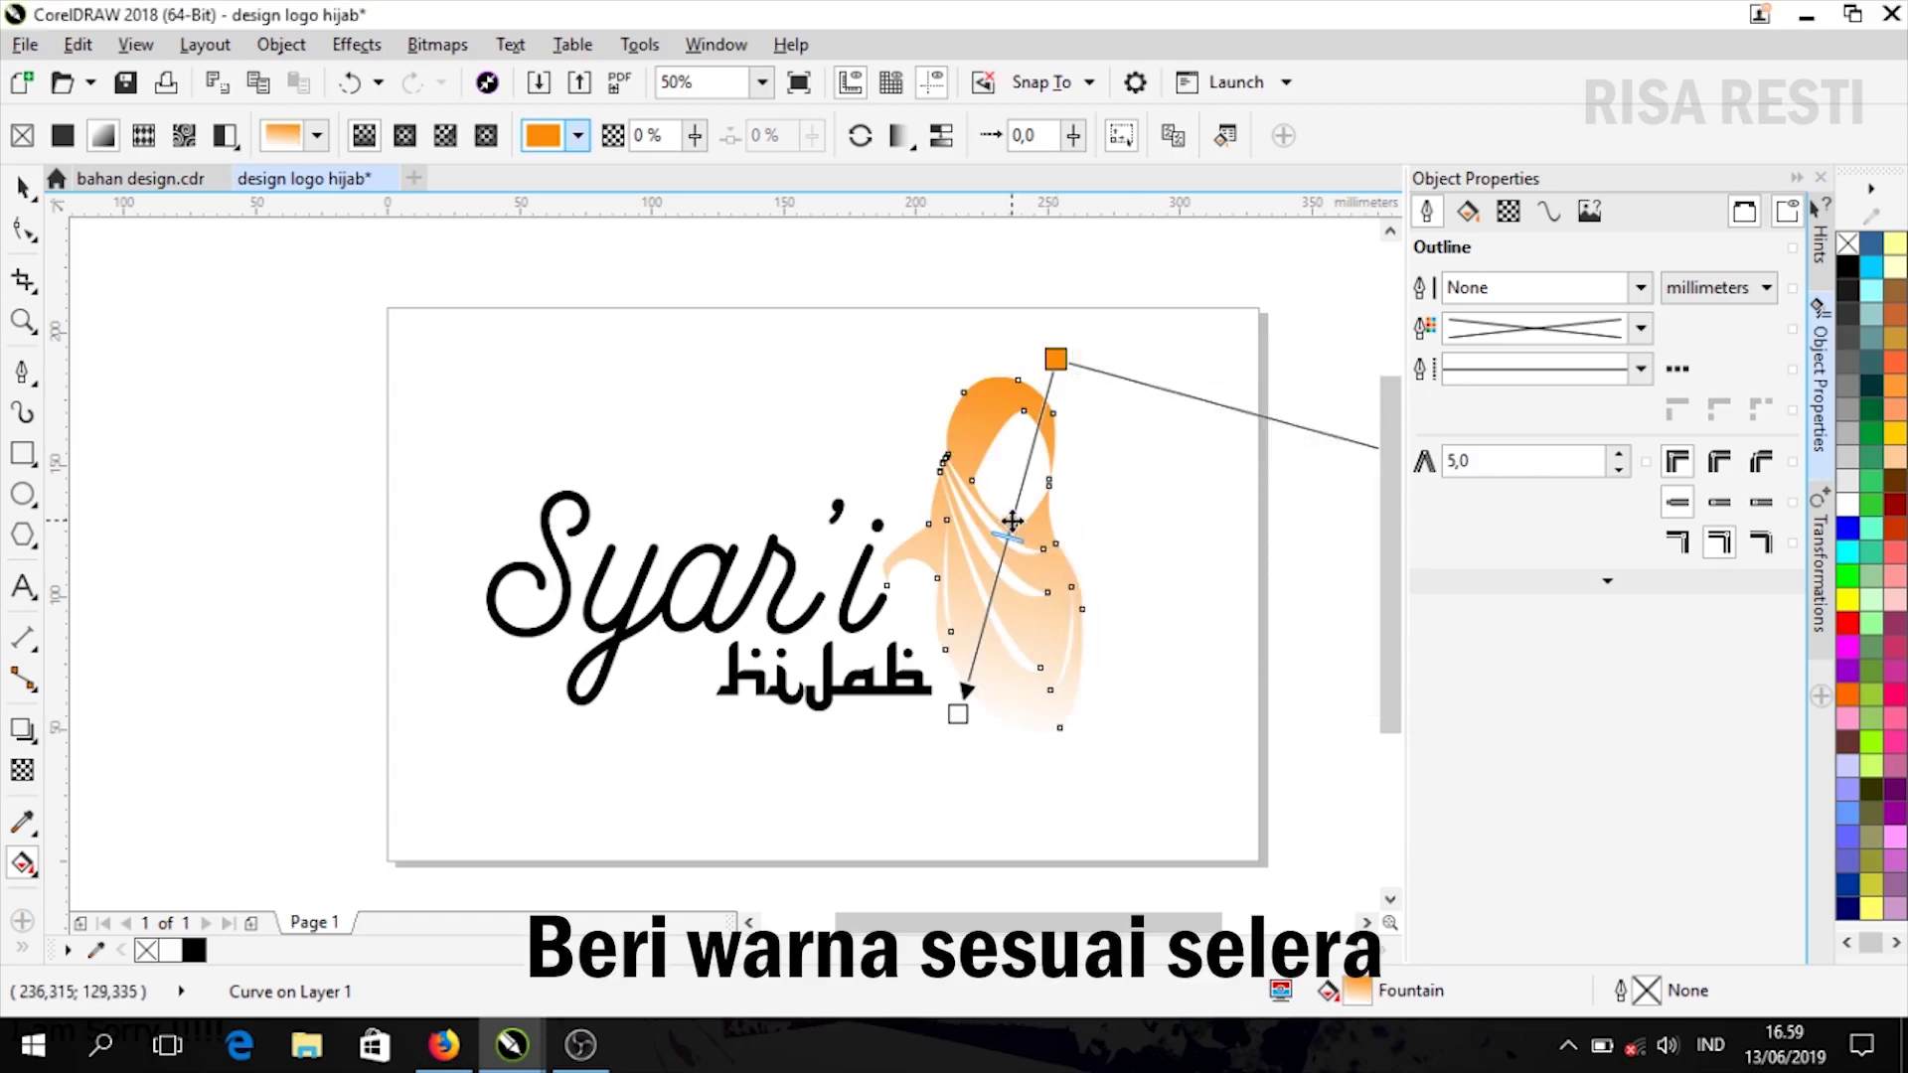
Add a color node at 45% of the figure's fountain fill and give it a yellow-green color
{"action": "double_click", "coordinate": [1011, 519]}
{"action": "left_click", "coordinate": [1079, 515]}
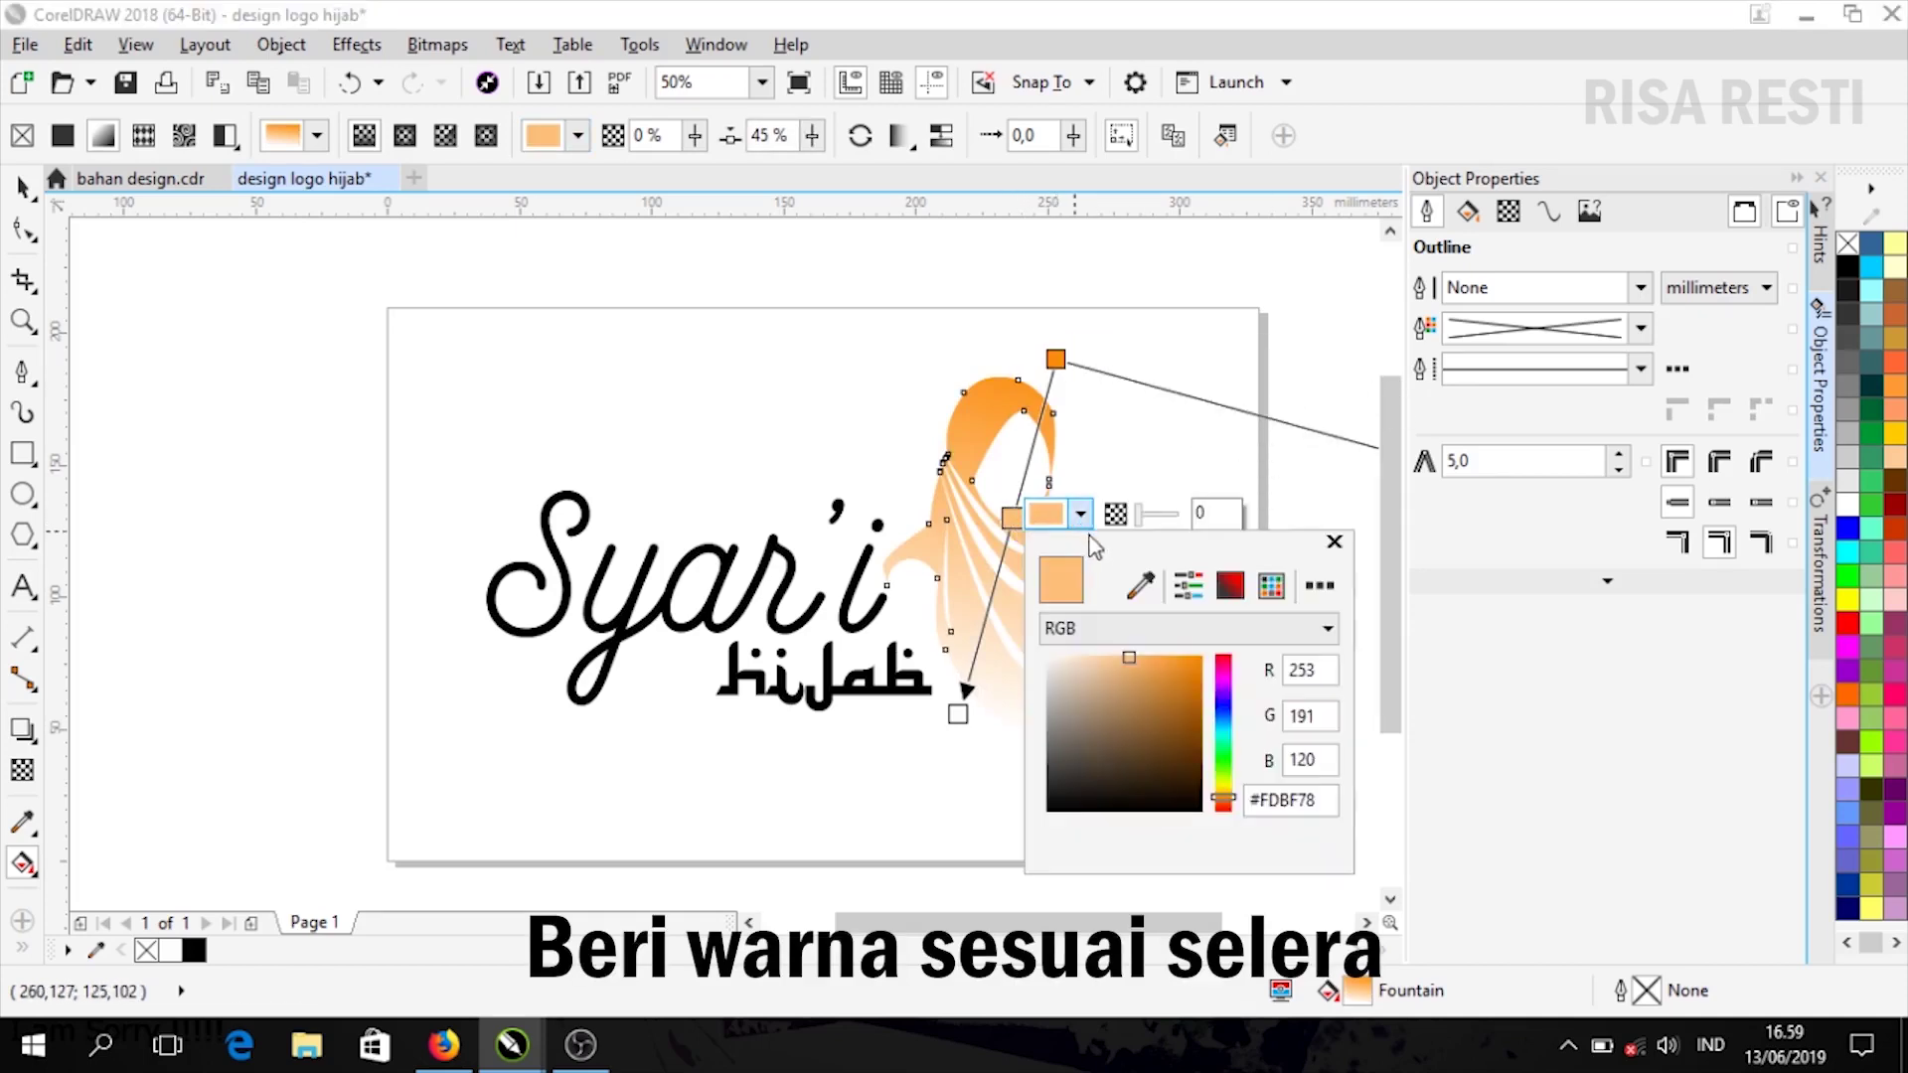
{"action": "left_click", "coordinate": [1232, 791]}
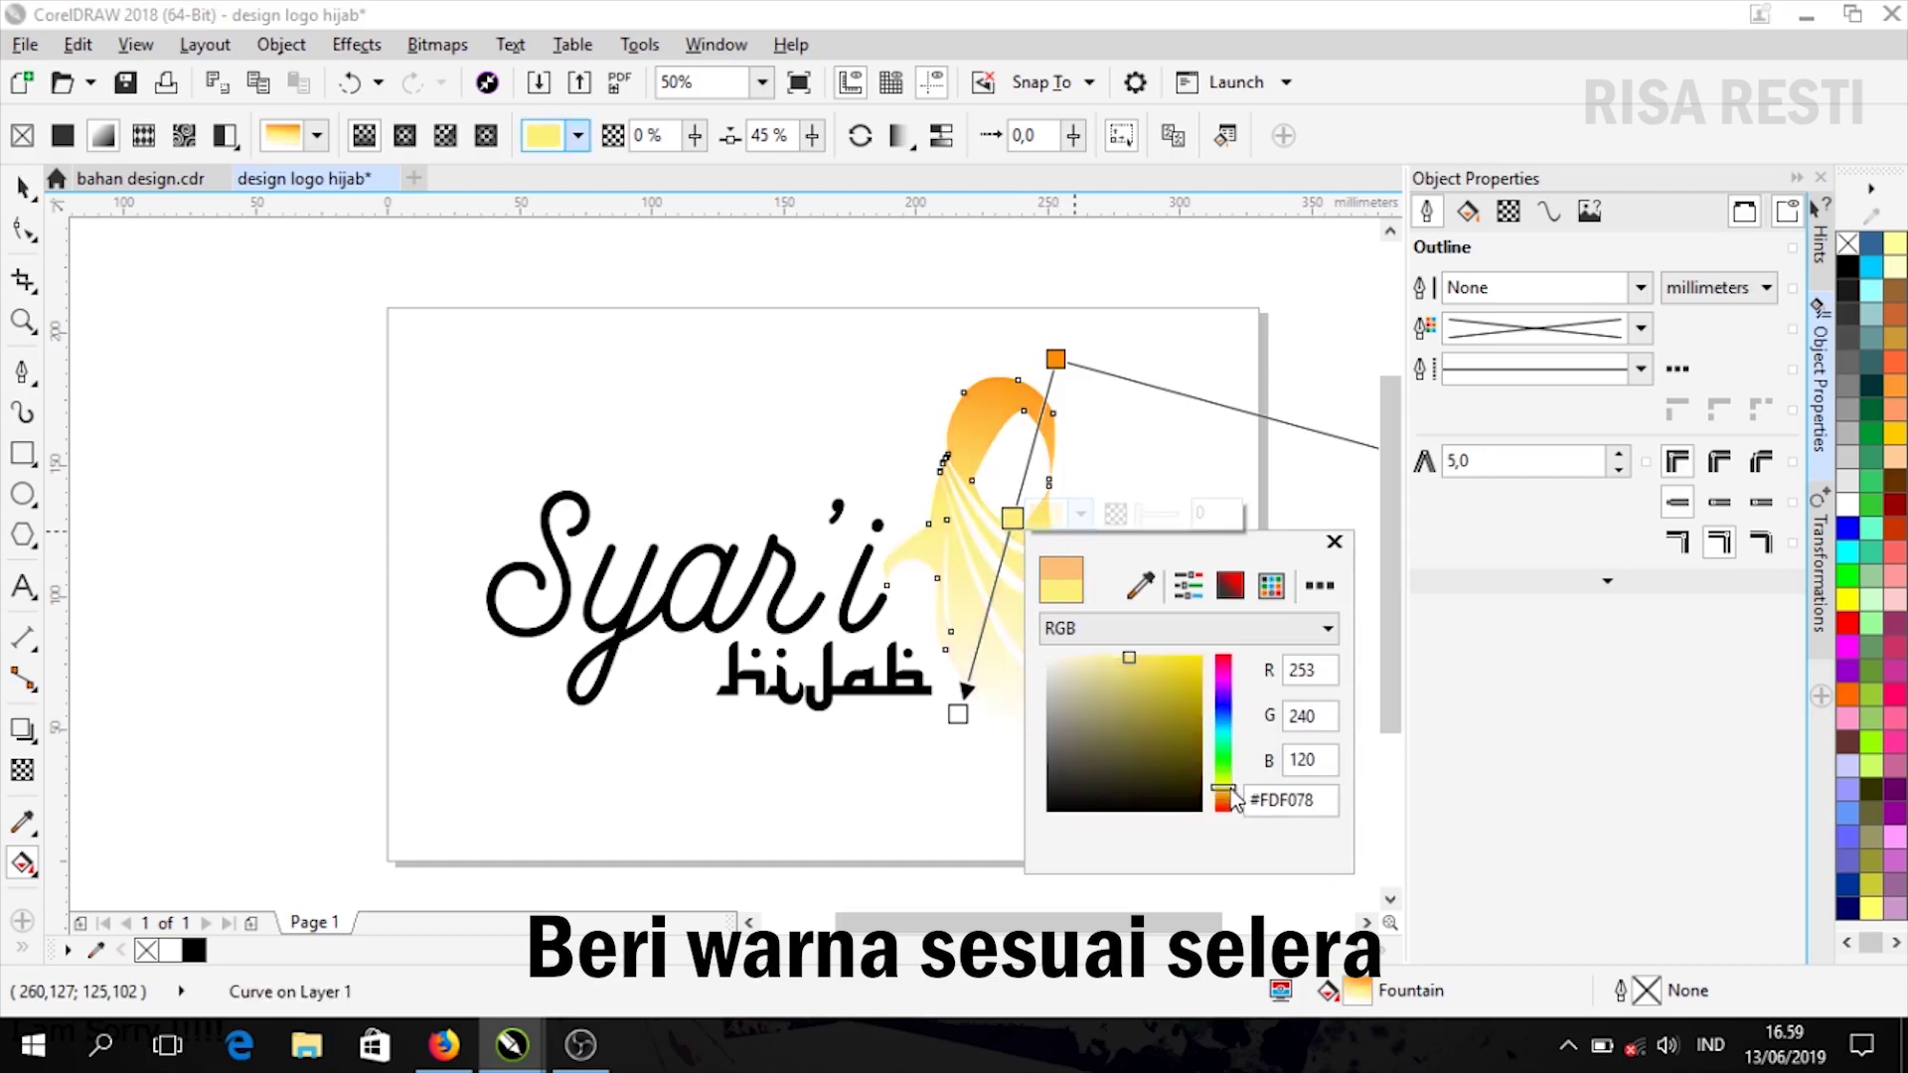
{"action": "left_click_drag", "start_coordinate": [1129, 658], "coordinate": [1200, 658]}
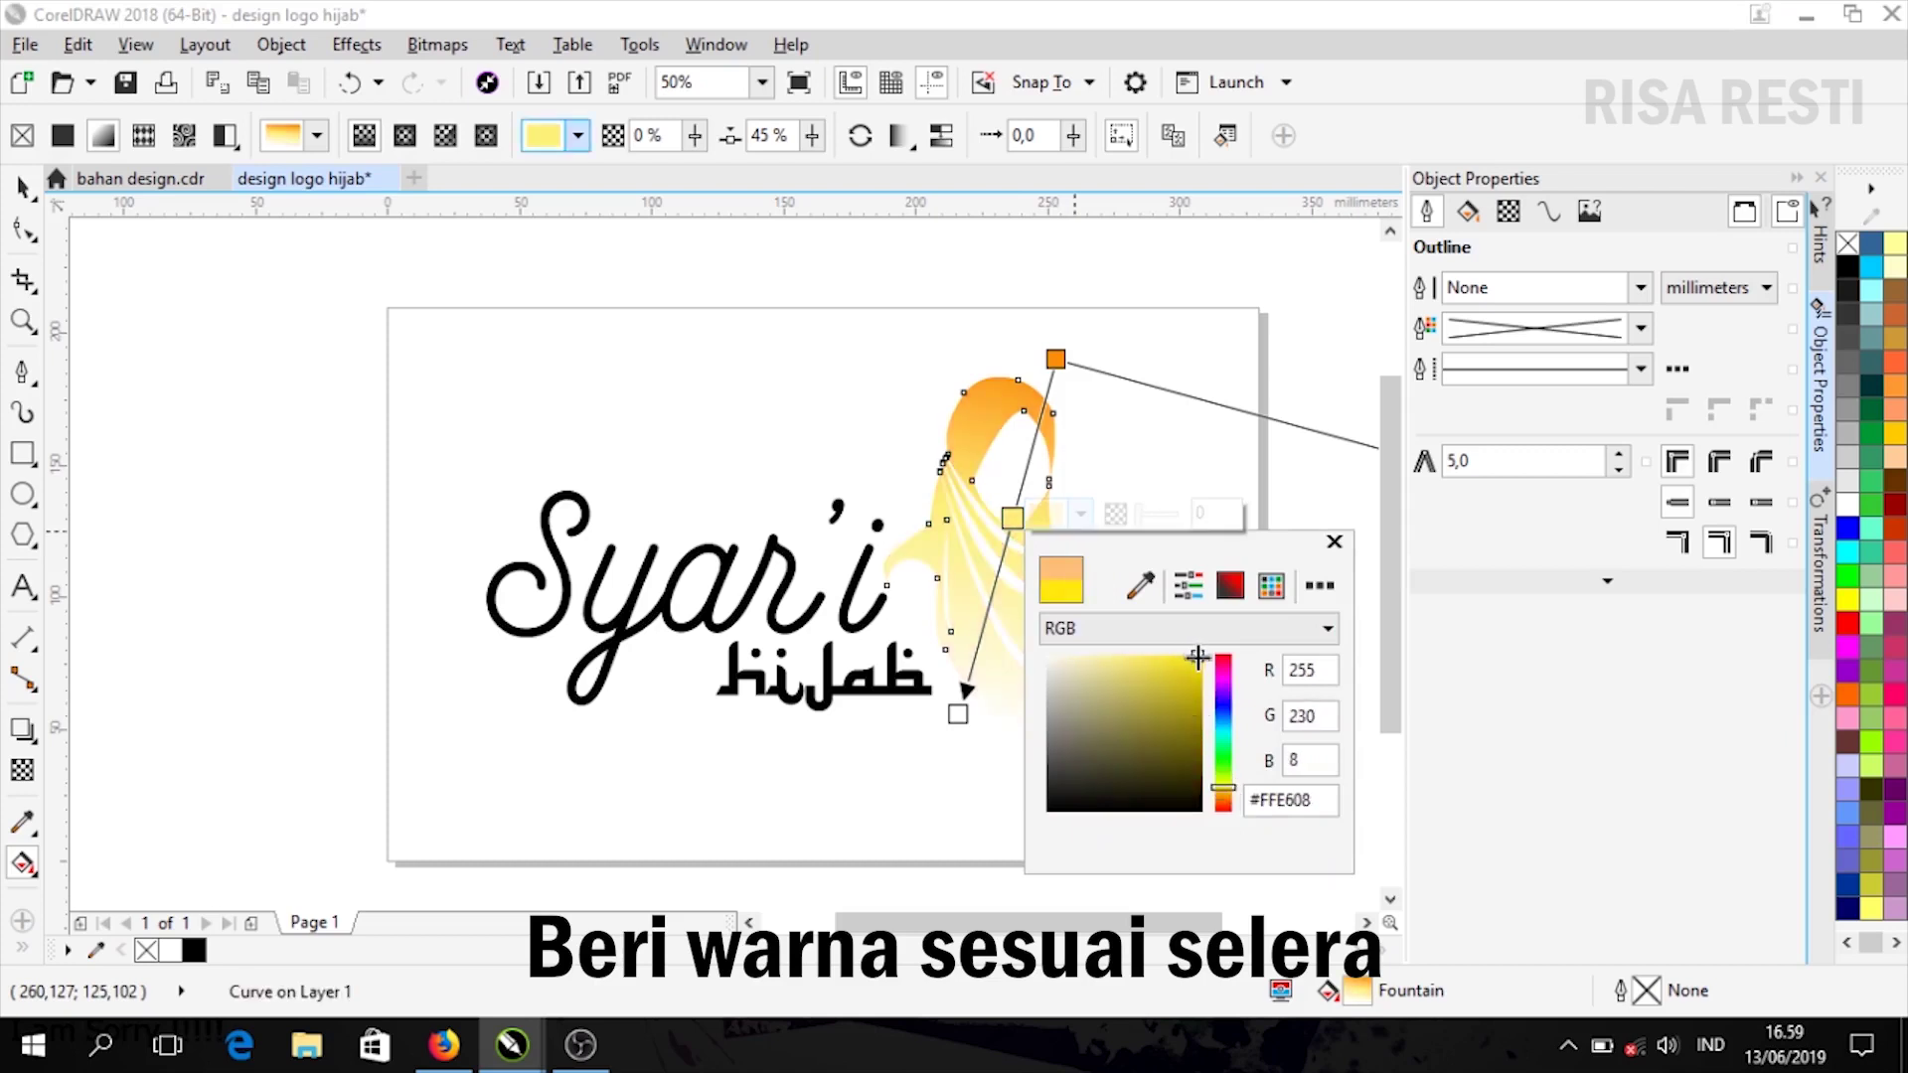
{"action": "left_click", "coordinate": [1272, 477]}
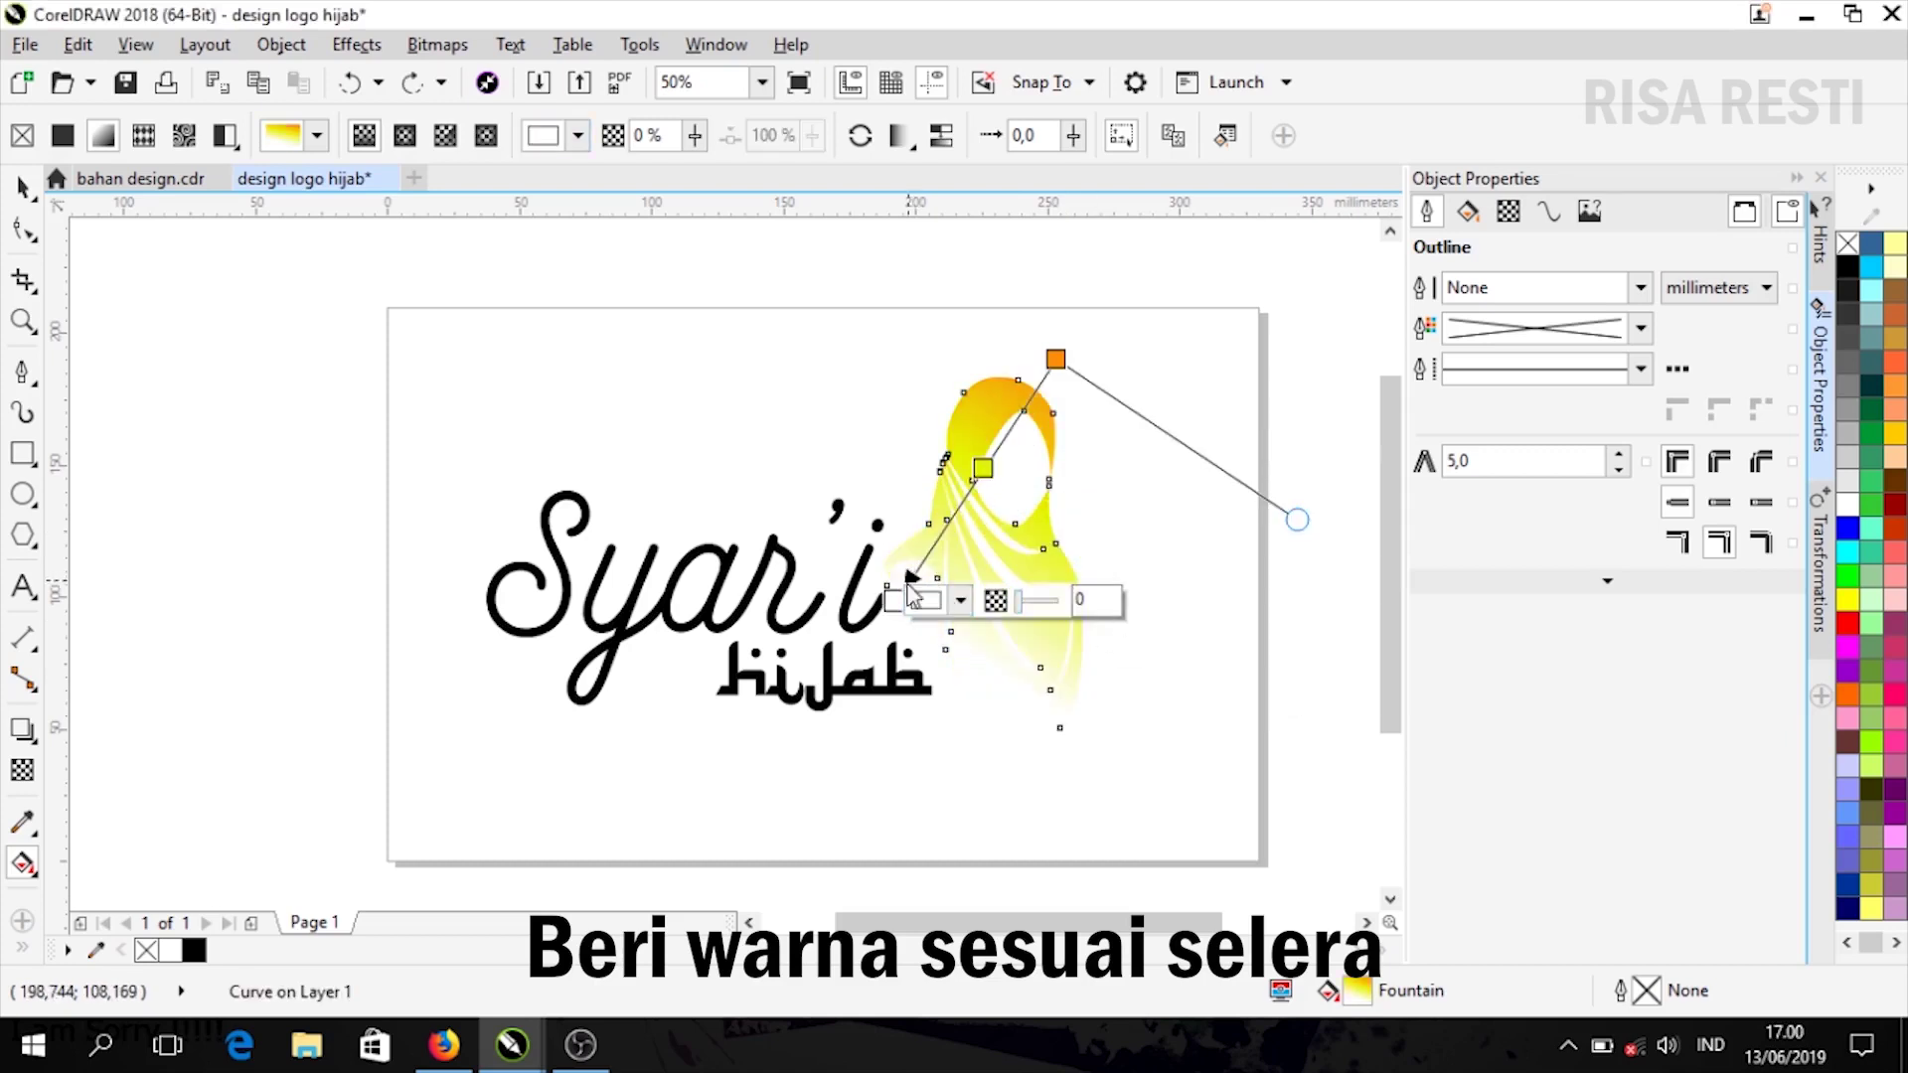
Reposition the fountain fill's ends so it runs from the top of the head to the figure's lower left
{"action": "left_click_drag", "start_coordinate": [909, 628], "coordinate": [929, 643]}
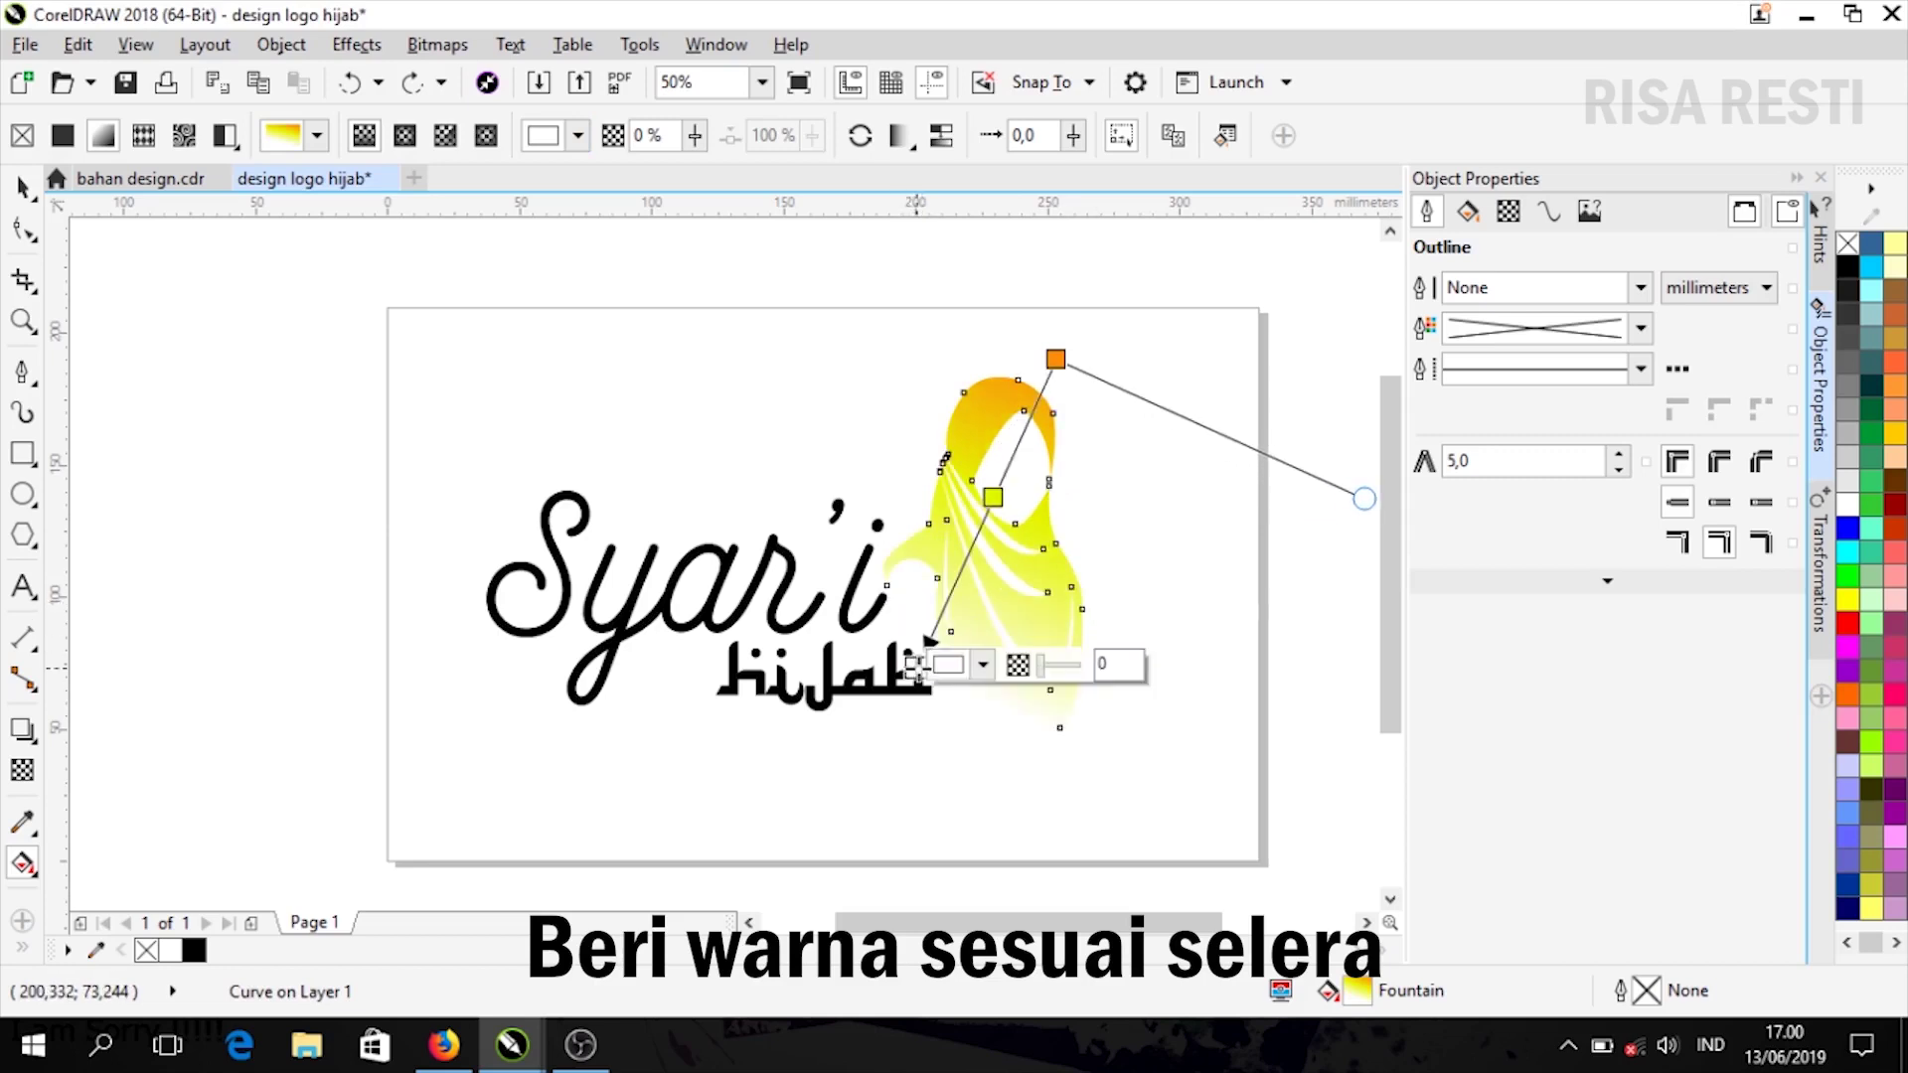
{"action": "left_click_drag", "start_coordinate": [1055, 359], "coordinate": [1029, 384]}
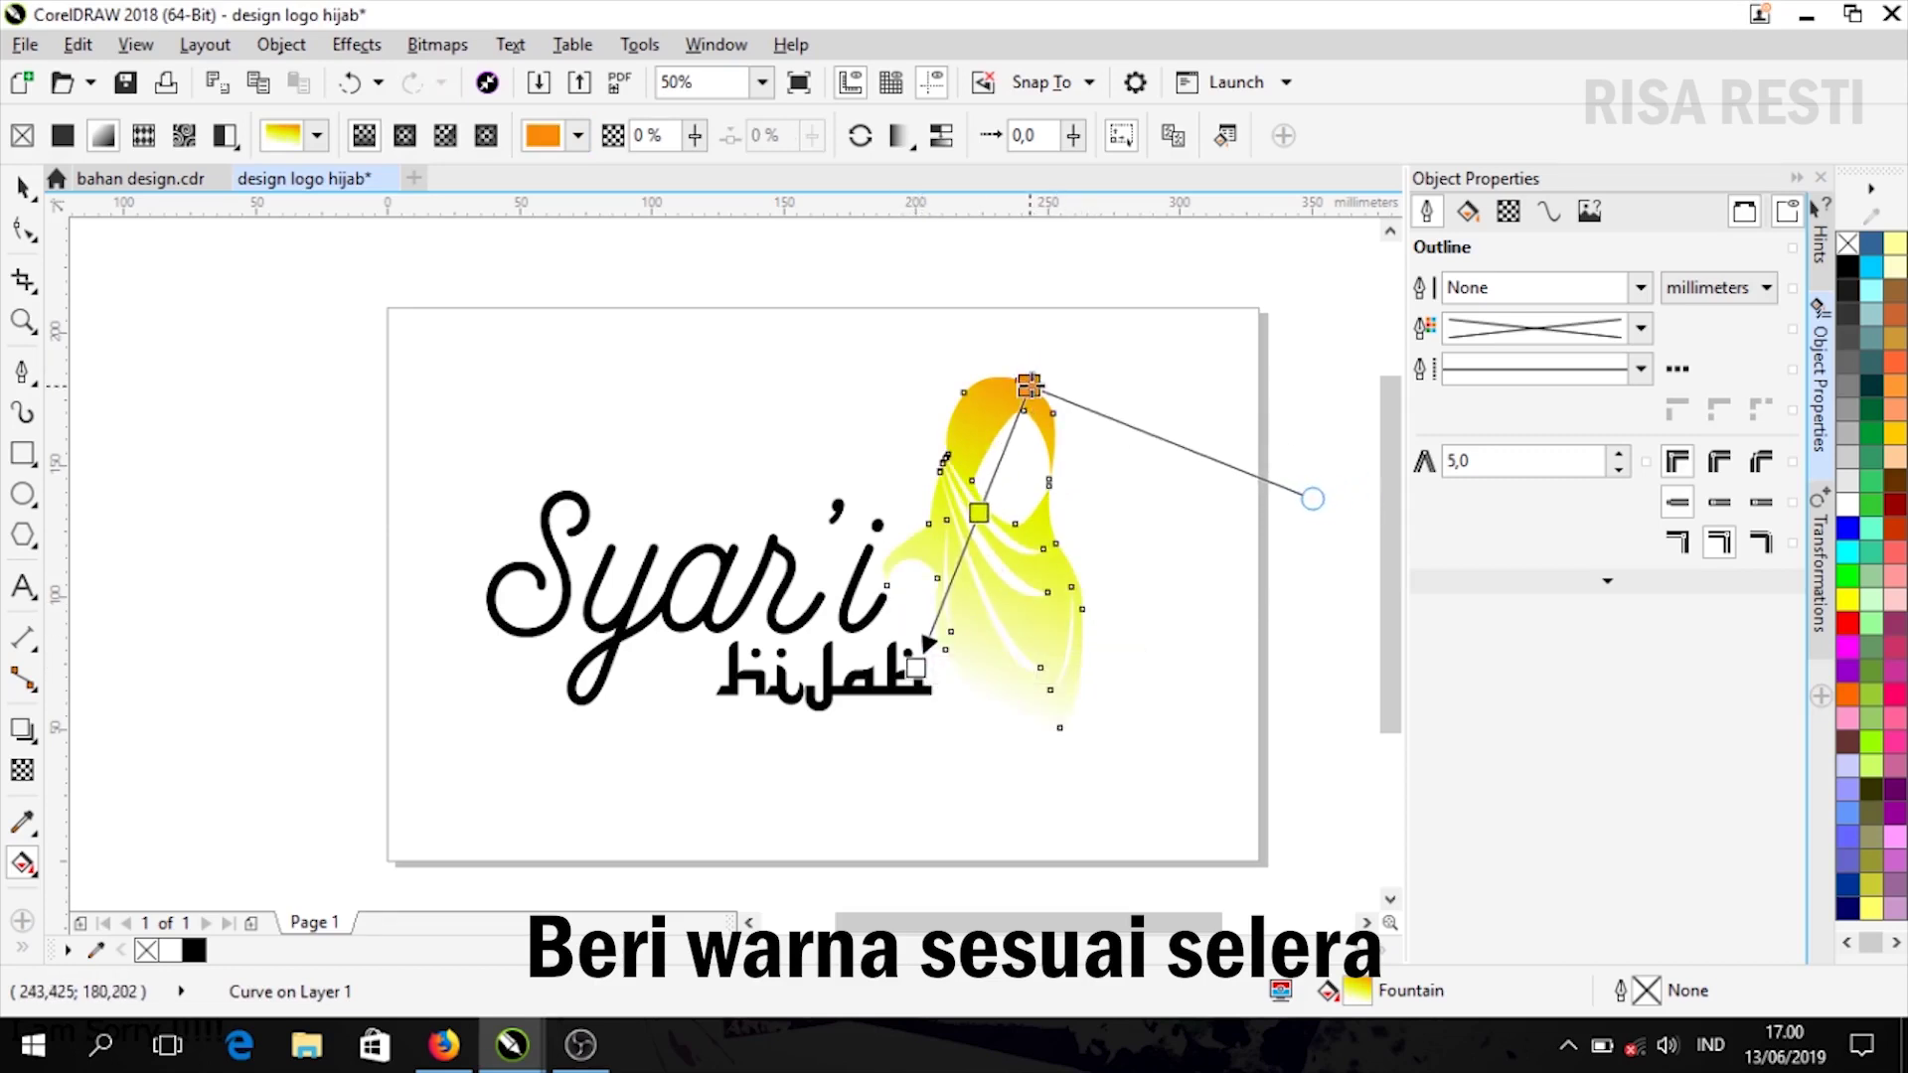
{"action": "mouse_move", "coordinate": [932, 671]}
{"action": "left_mouse_down"}
{"action": "mouse_move", "coordinate": [923, 706]}
{"action": "mouse_move", "coordinate": [907, 674]}
{"action": "left_mouse_up"}
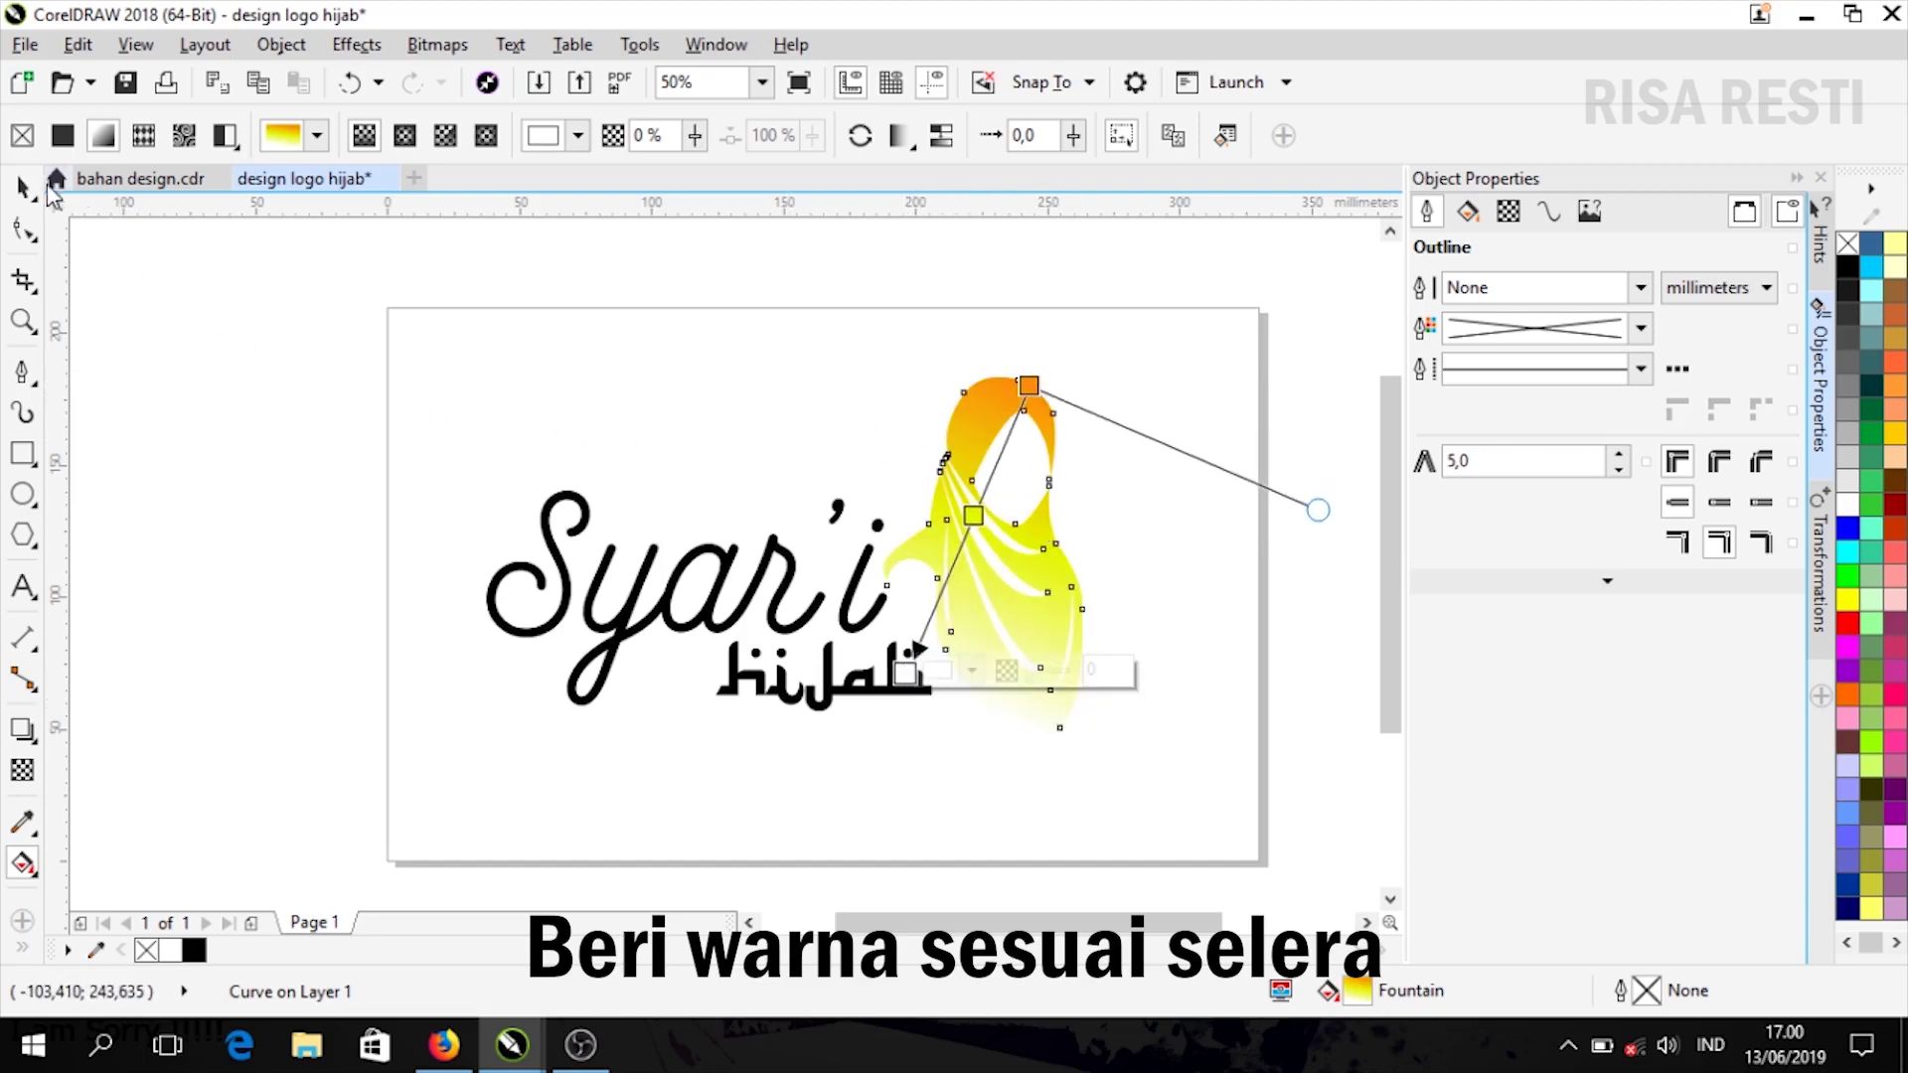
{"action": "left_click", "coordinate": [24, 187]}
{"action": "left_click", "coordinate": [598, 361]}
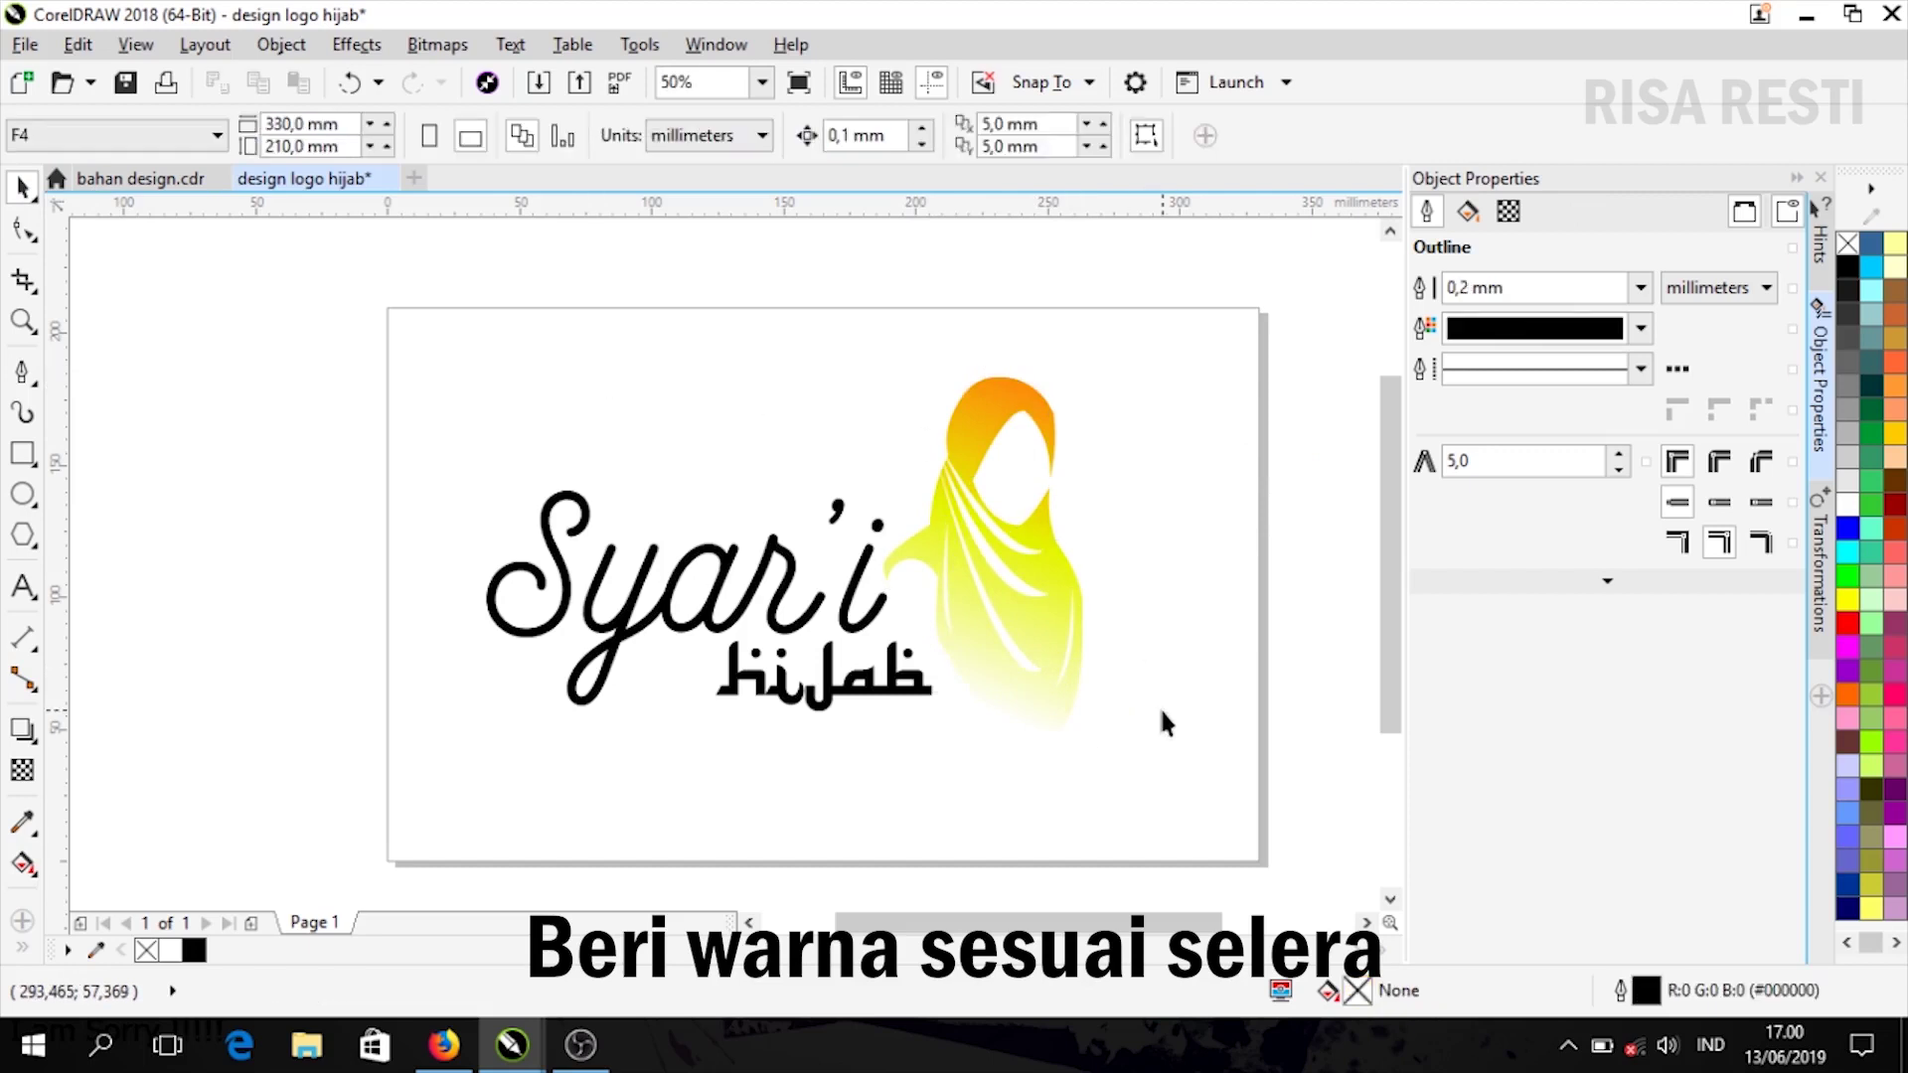
Group the hijab figure with both text lines and center the group on the page
{"action": "left_click", "coordinate": [1039, 636]}
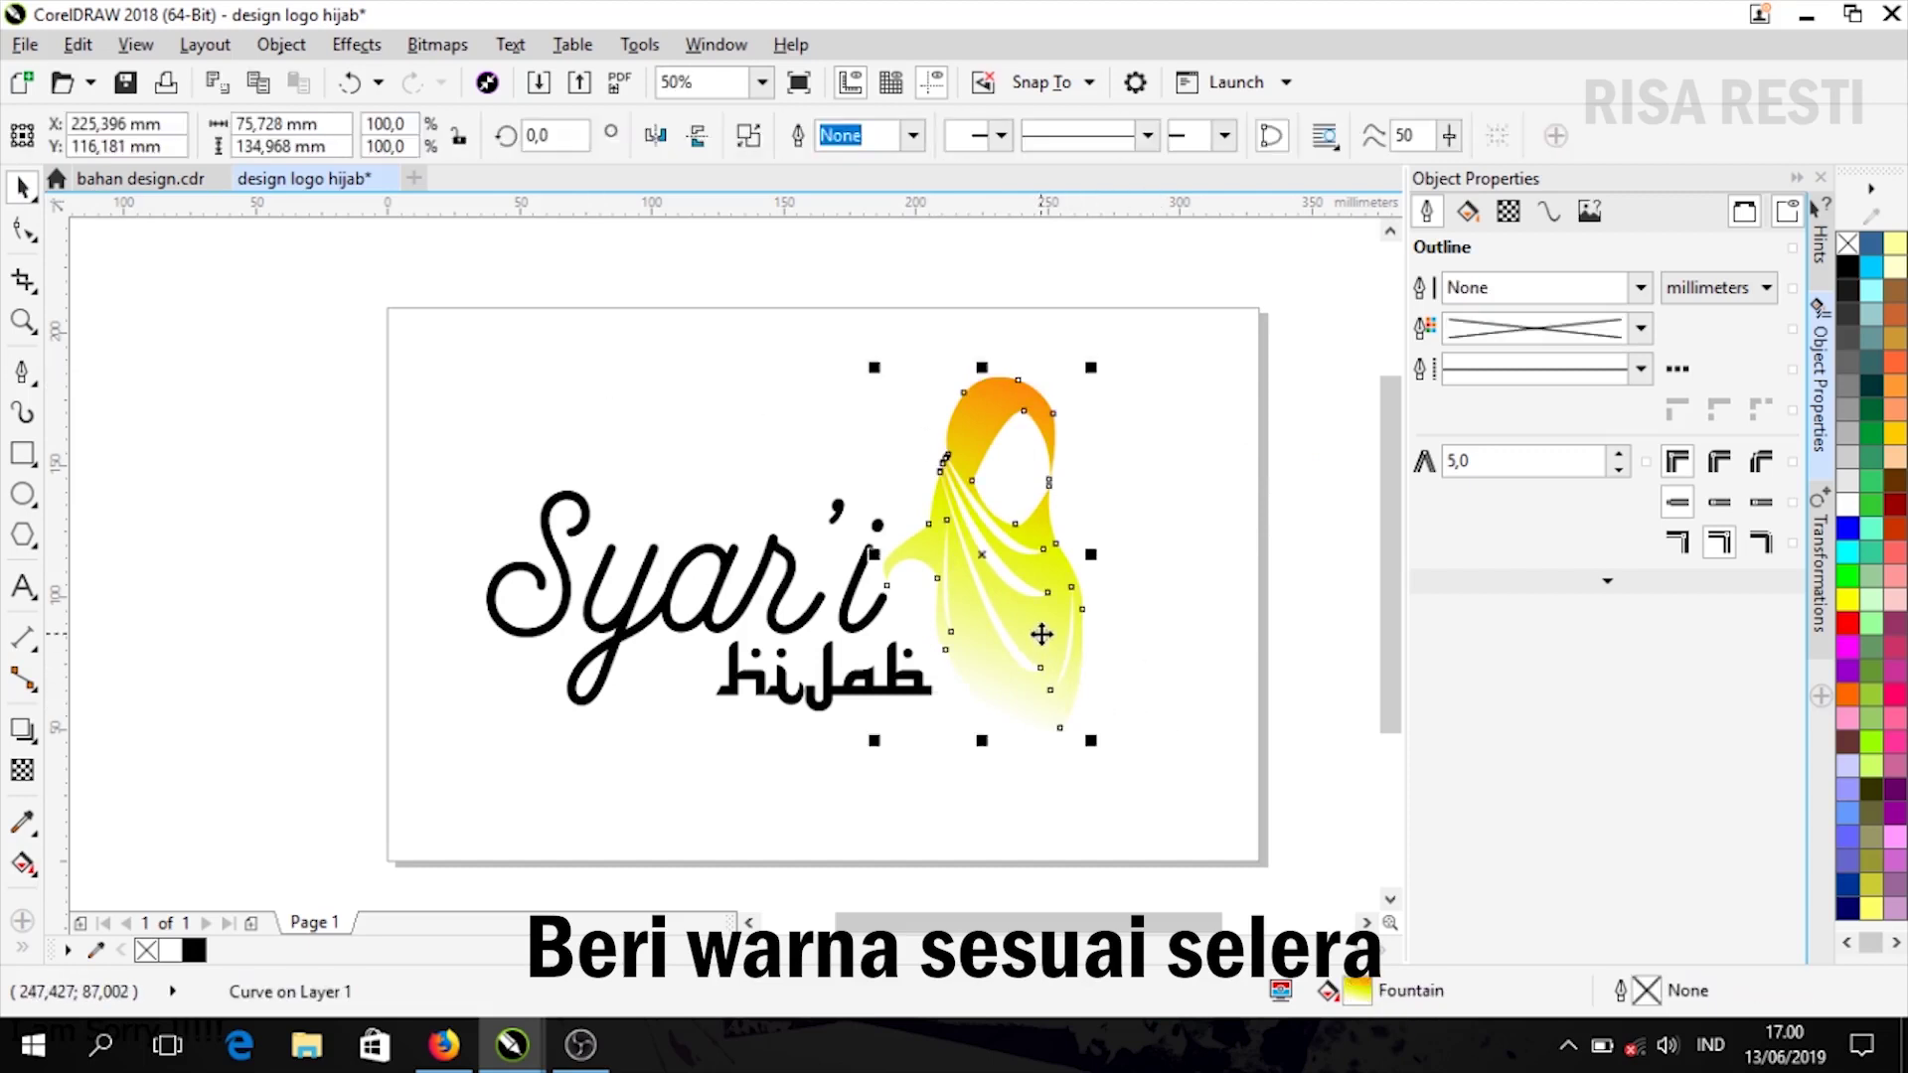
{"action": "left_click", "coordinate": [868, 622]}
{"action": "left_click_drag", "start_coordinate": [427, 319], "coordinate": [1040, 781]}
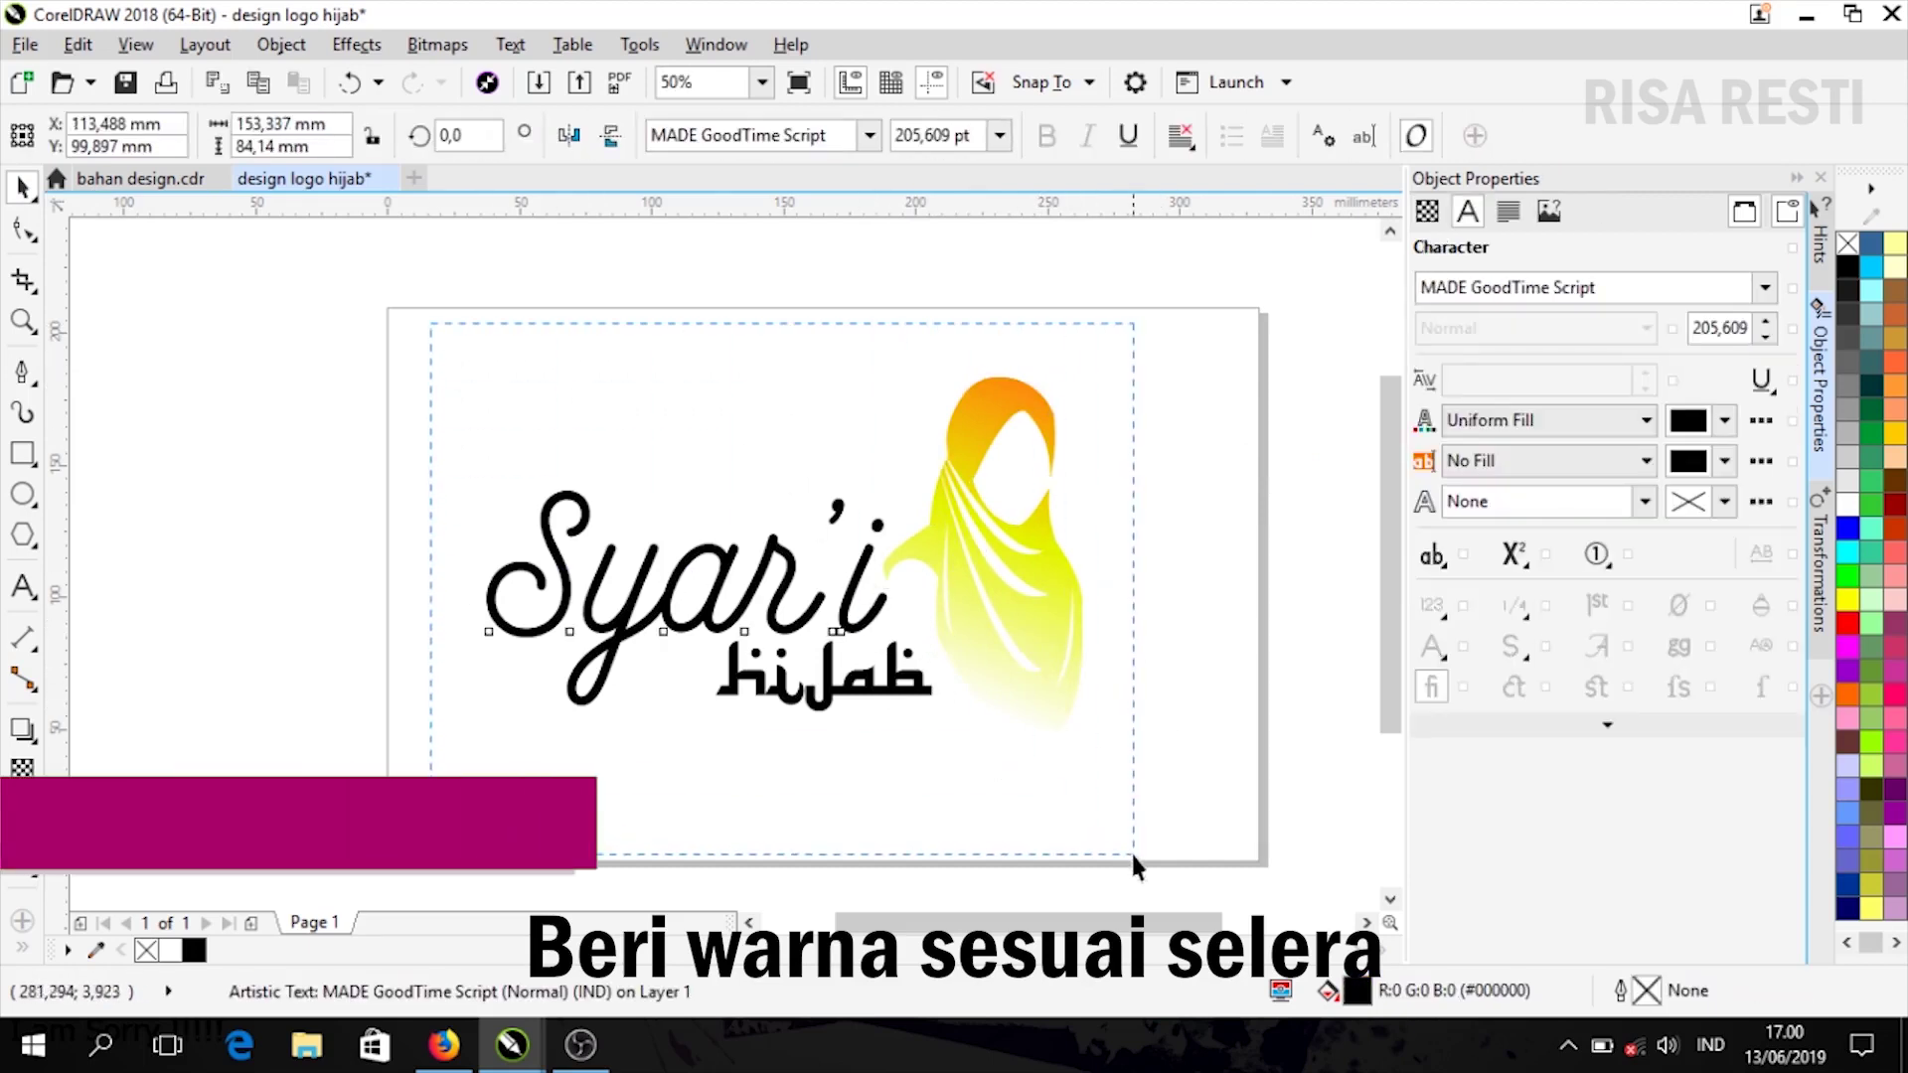
{"action": "left_click_drag", "start_coordinate": [1132, 855], "coordinate": [1127, 843]}
{"action": "key", "text": "ctrl+g"}
{"action": "left_click_drag", "start_coordinate": [1023, 626], "coordinate": [1035, 617]}
{"action": "key", "text": "p"}
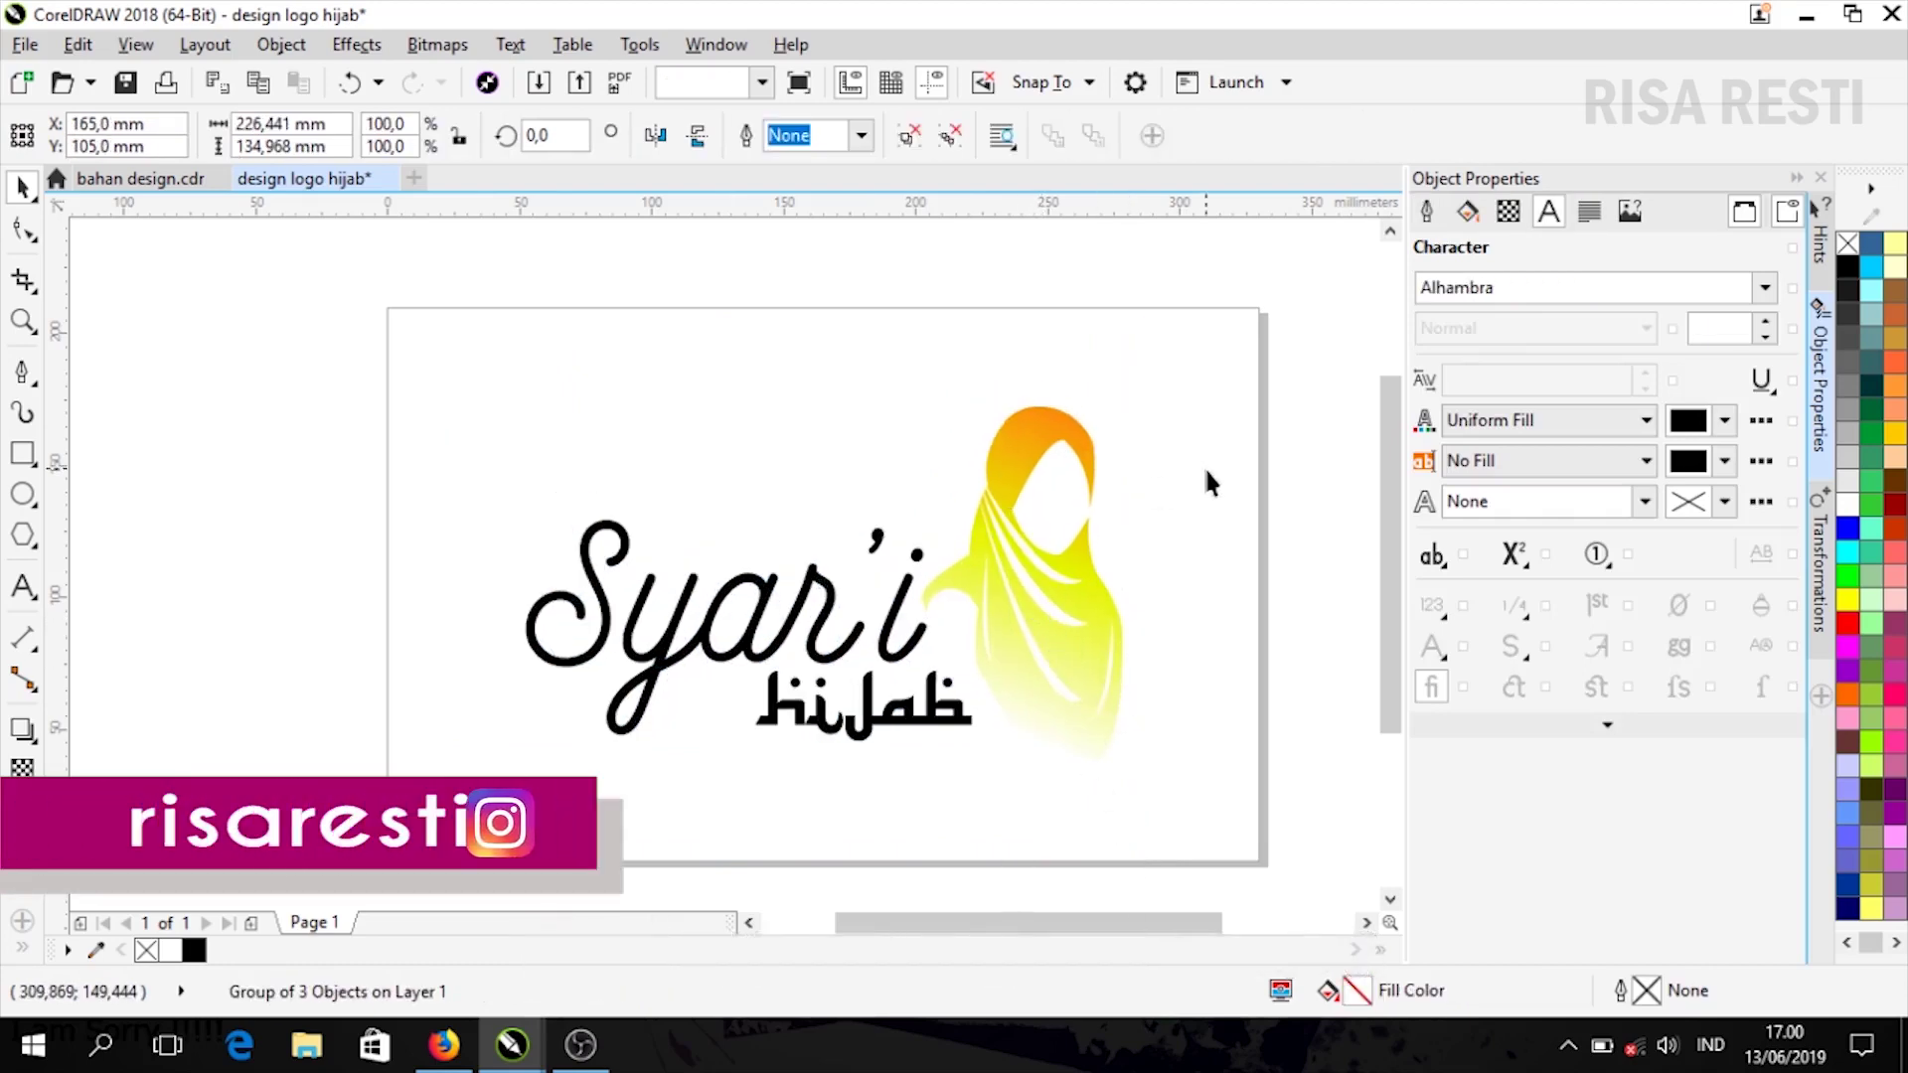
{"action": "left_click", "coordinate": [1205, 471]}
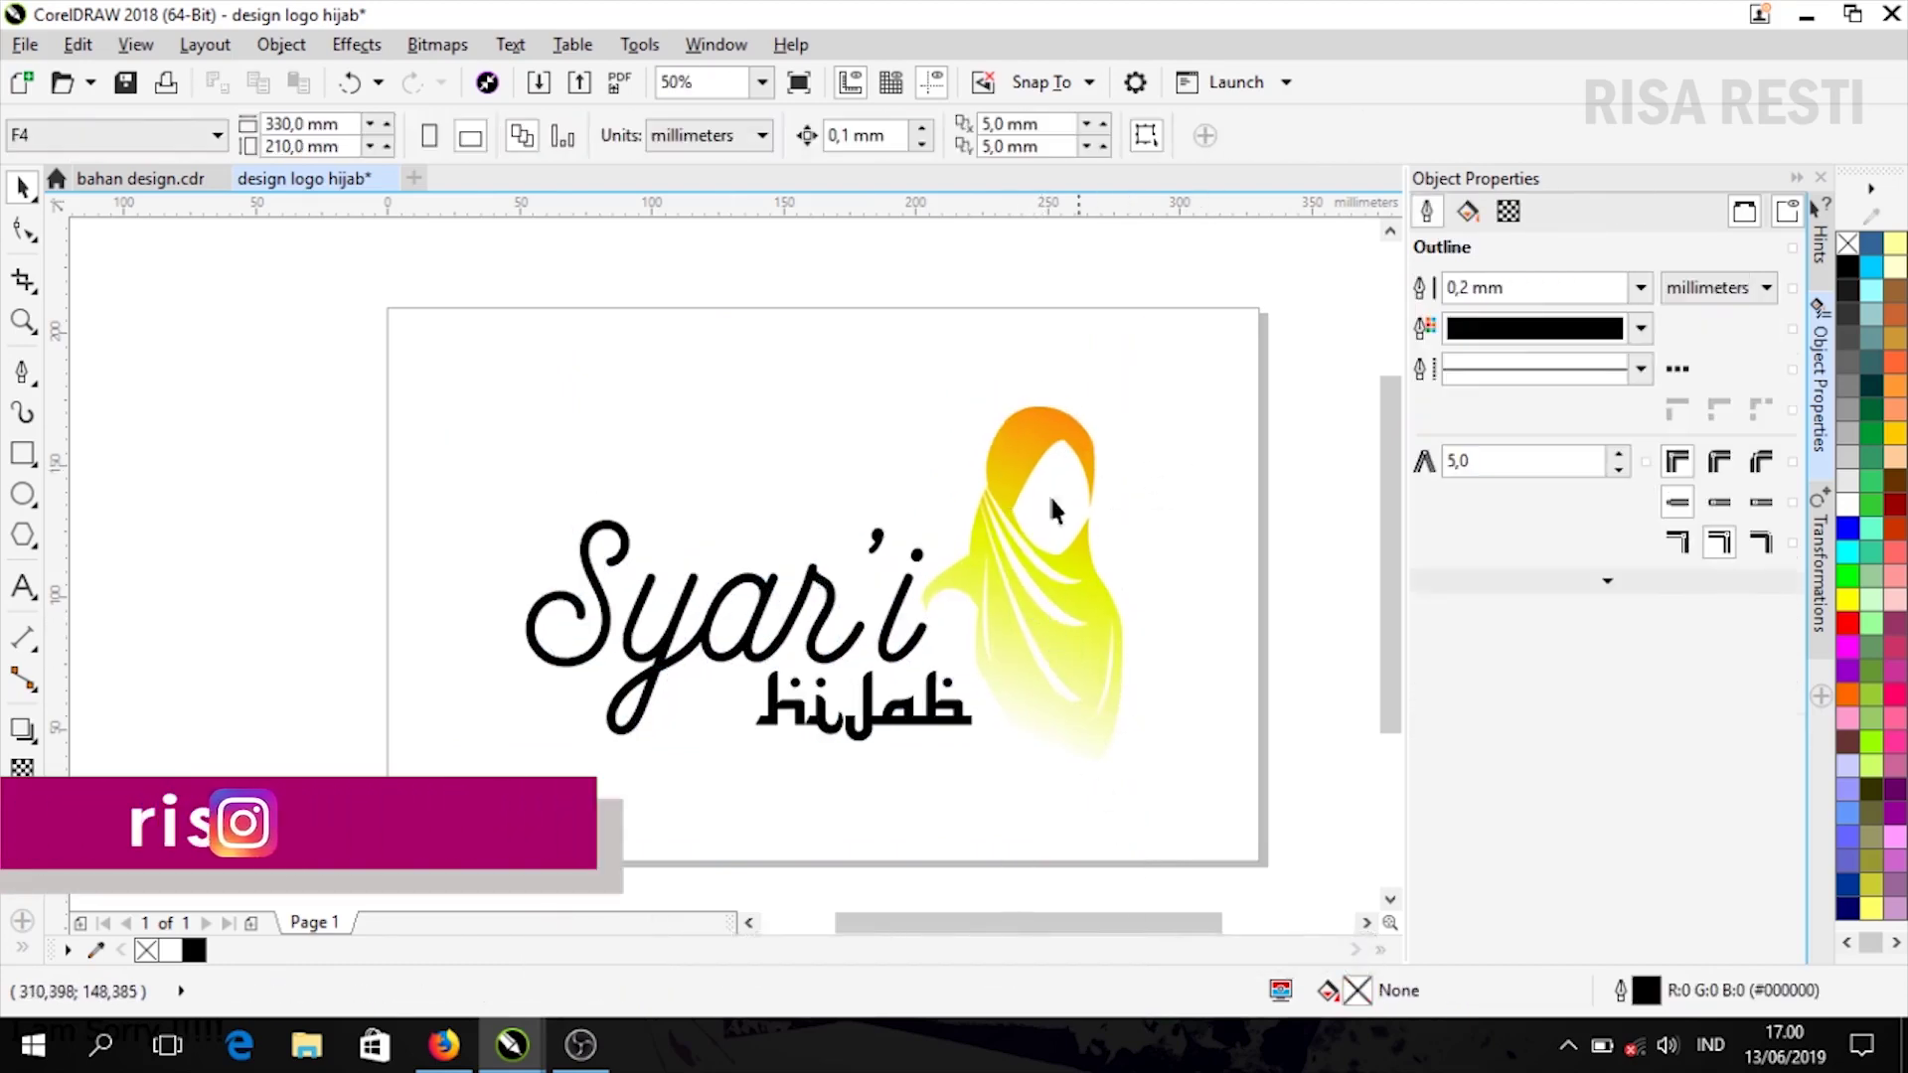
Draw a background rectangle about 292 by 175 mm over the logo and fill it with light gray (RGB 204, 204, 204)
{"action": "left_click", "coordinate": [33, 456]}
{"action": "left_click_drag", "start_coordinate": [429, 359], "coordinate": [1216, 823]}
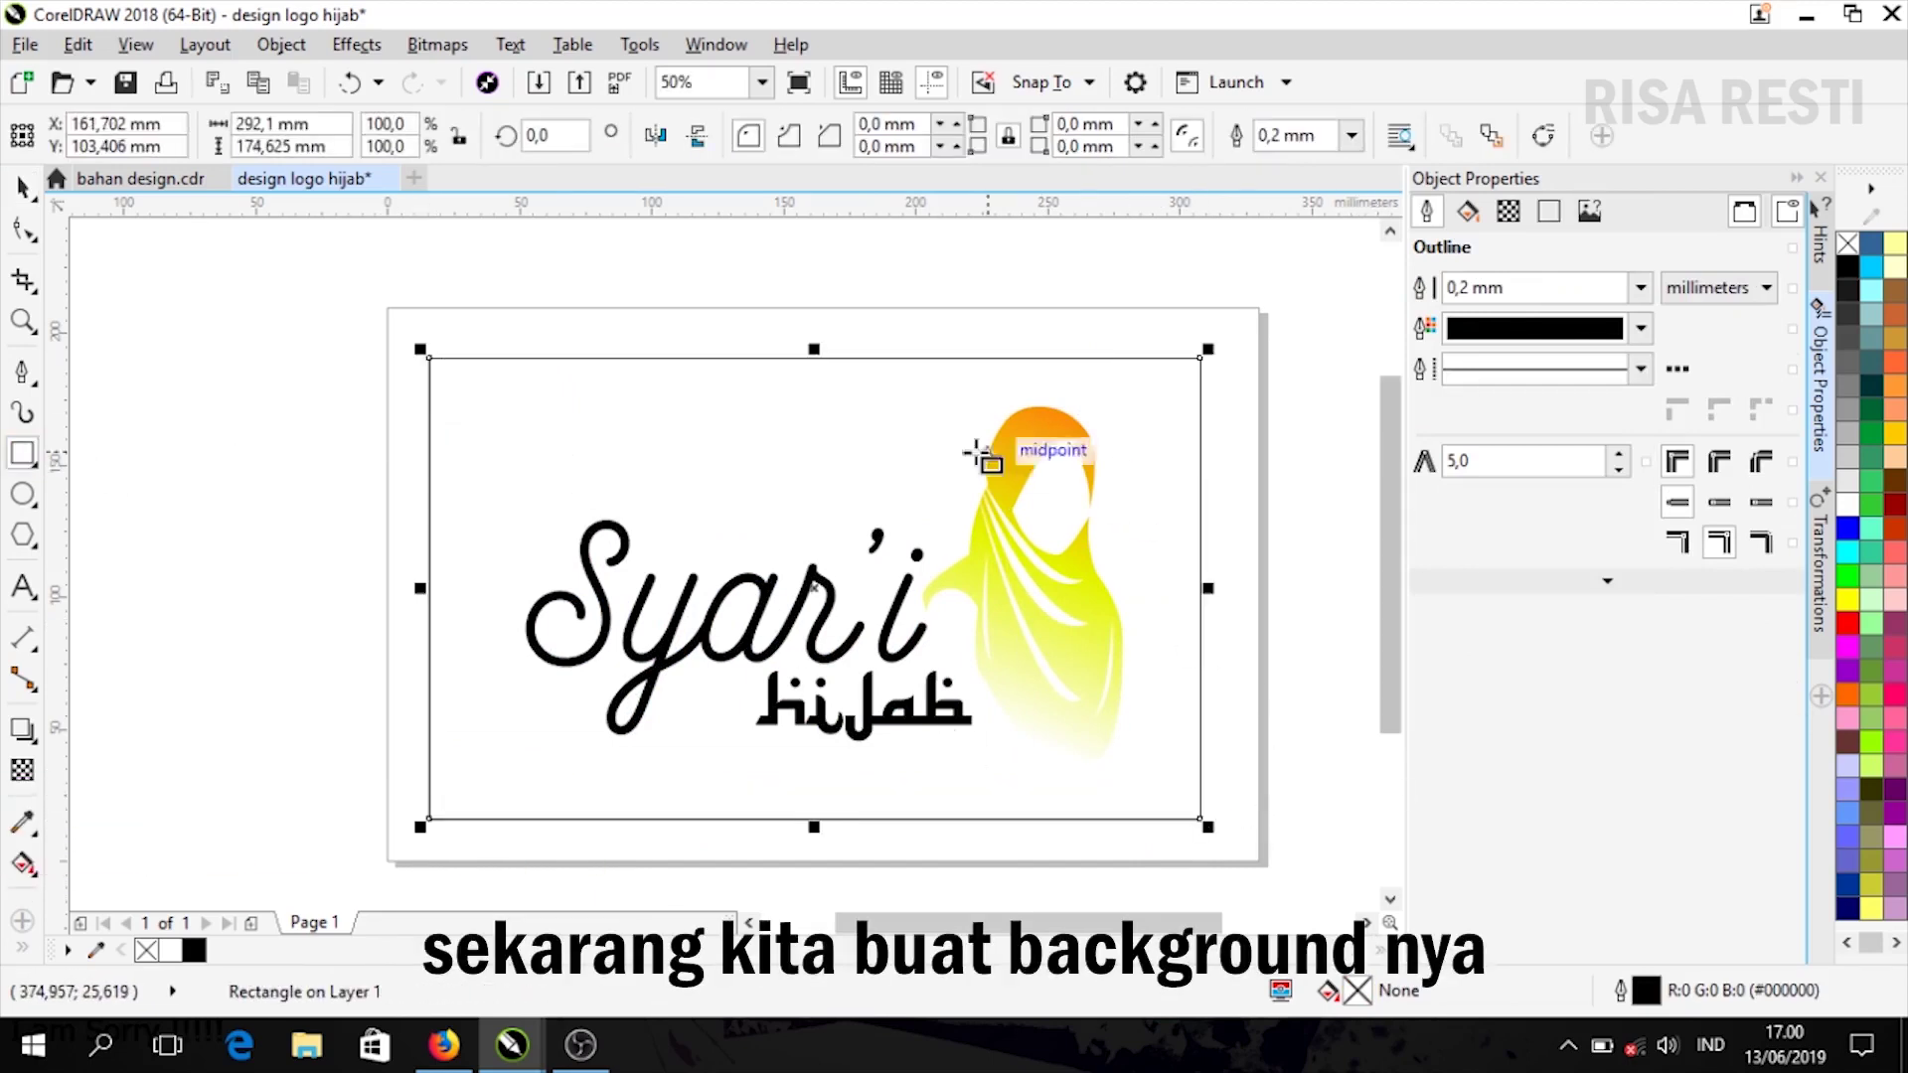
{"action": "left_click", "coordinate": [24, 189]}
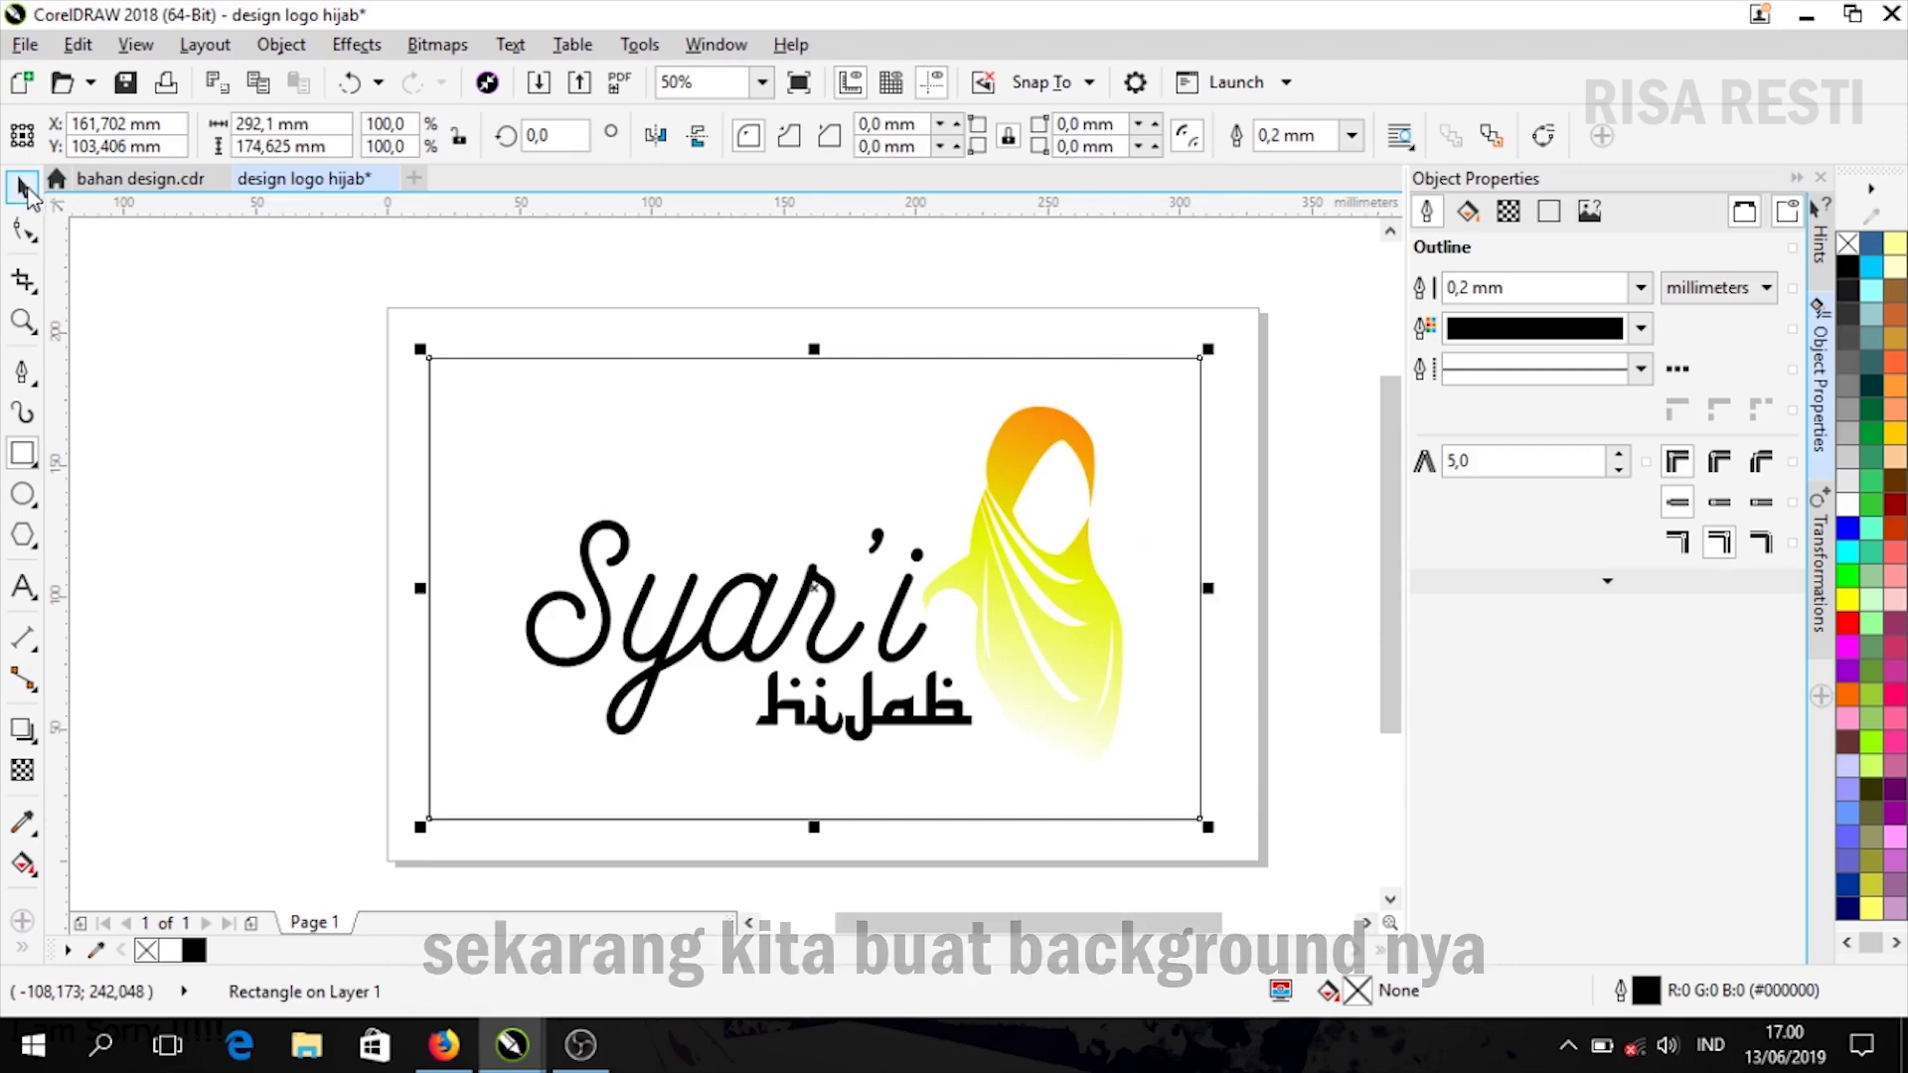
{"action": "left_click", "coordinate": [1854, 449]}
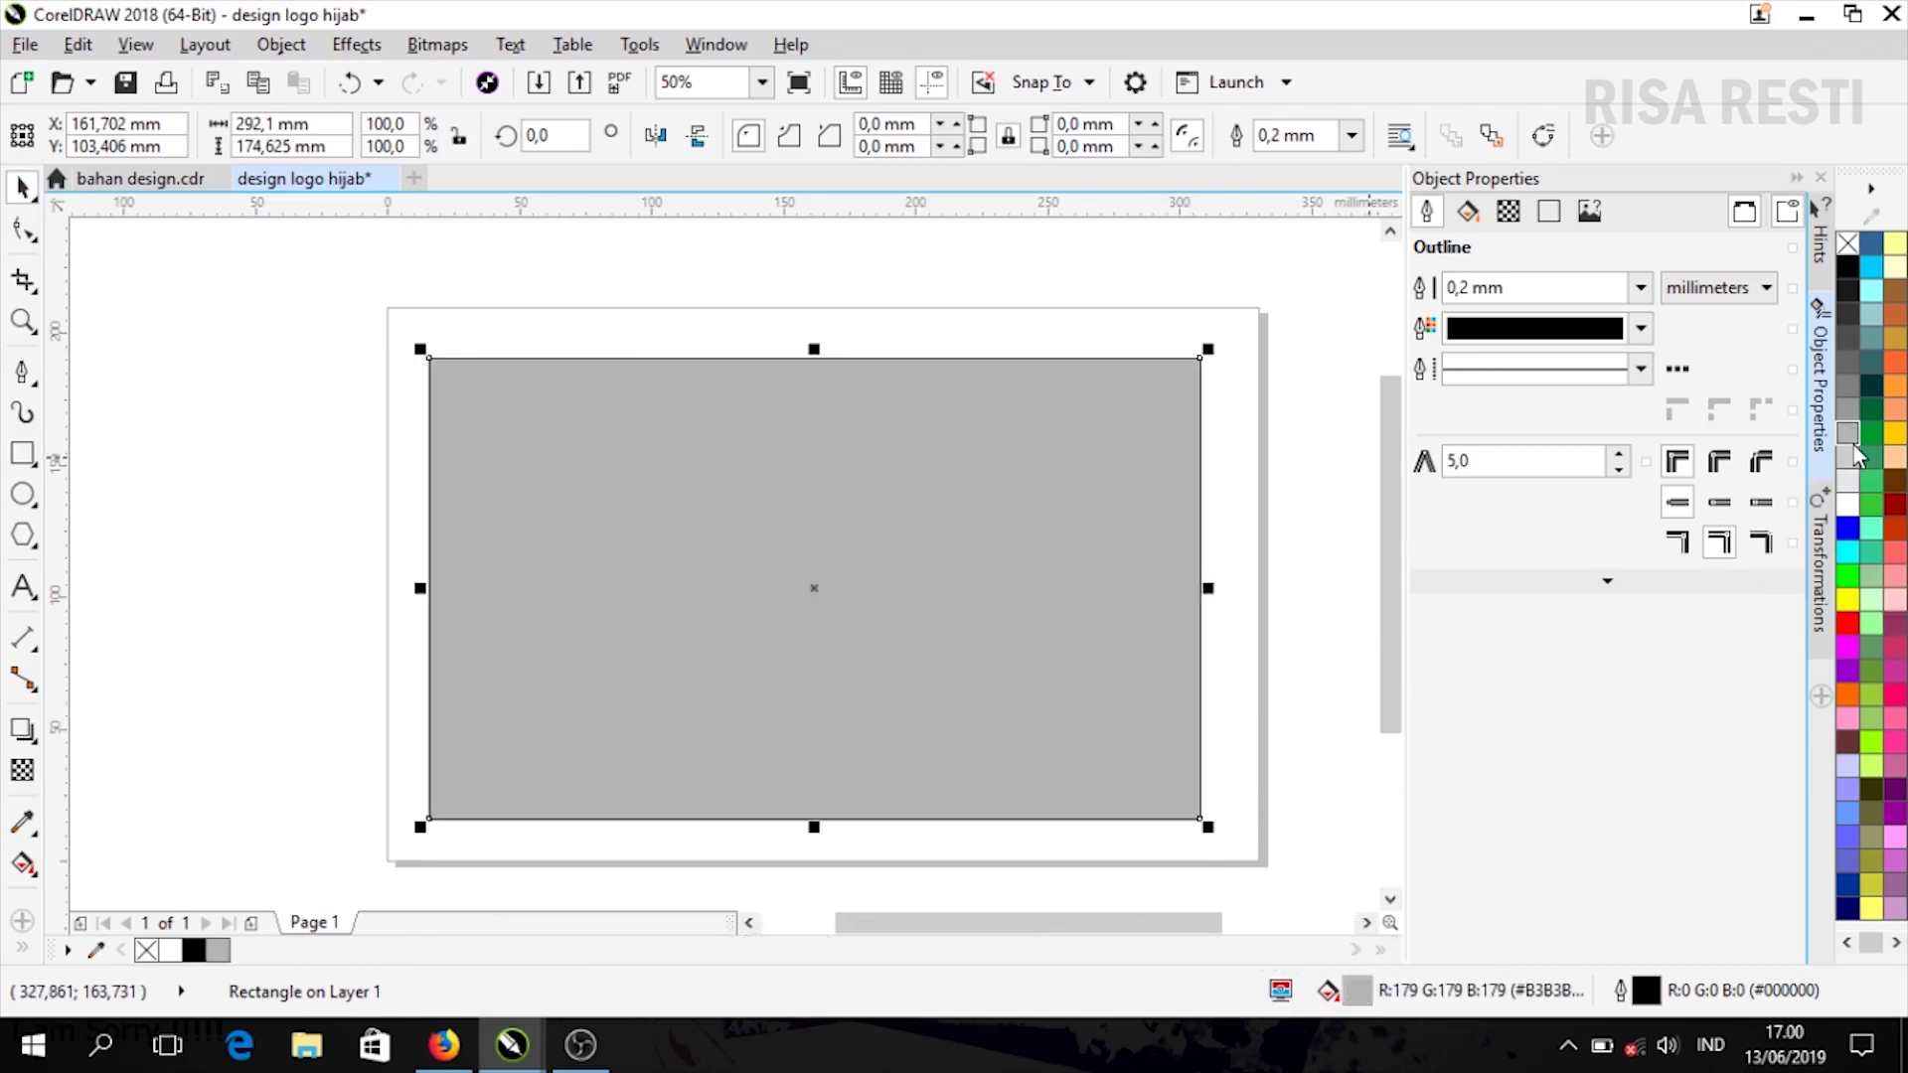
{"action": "left_click", "coordinate": [1853, 461]}
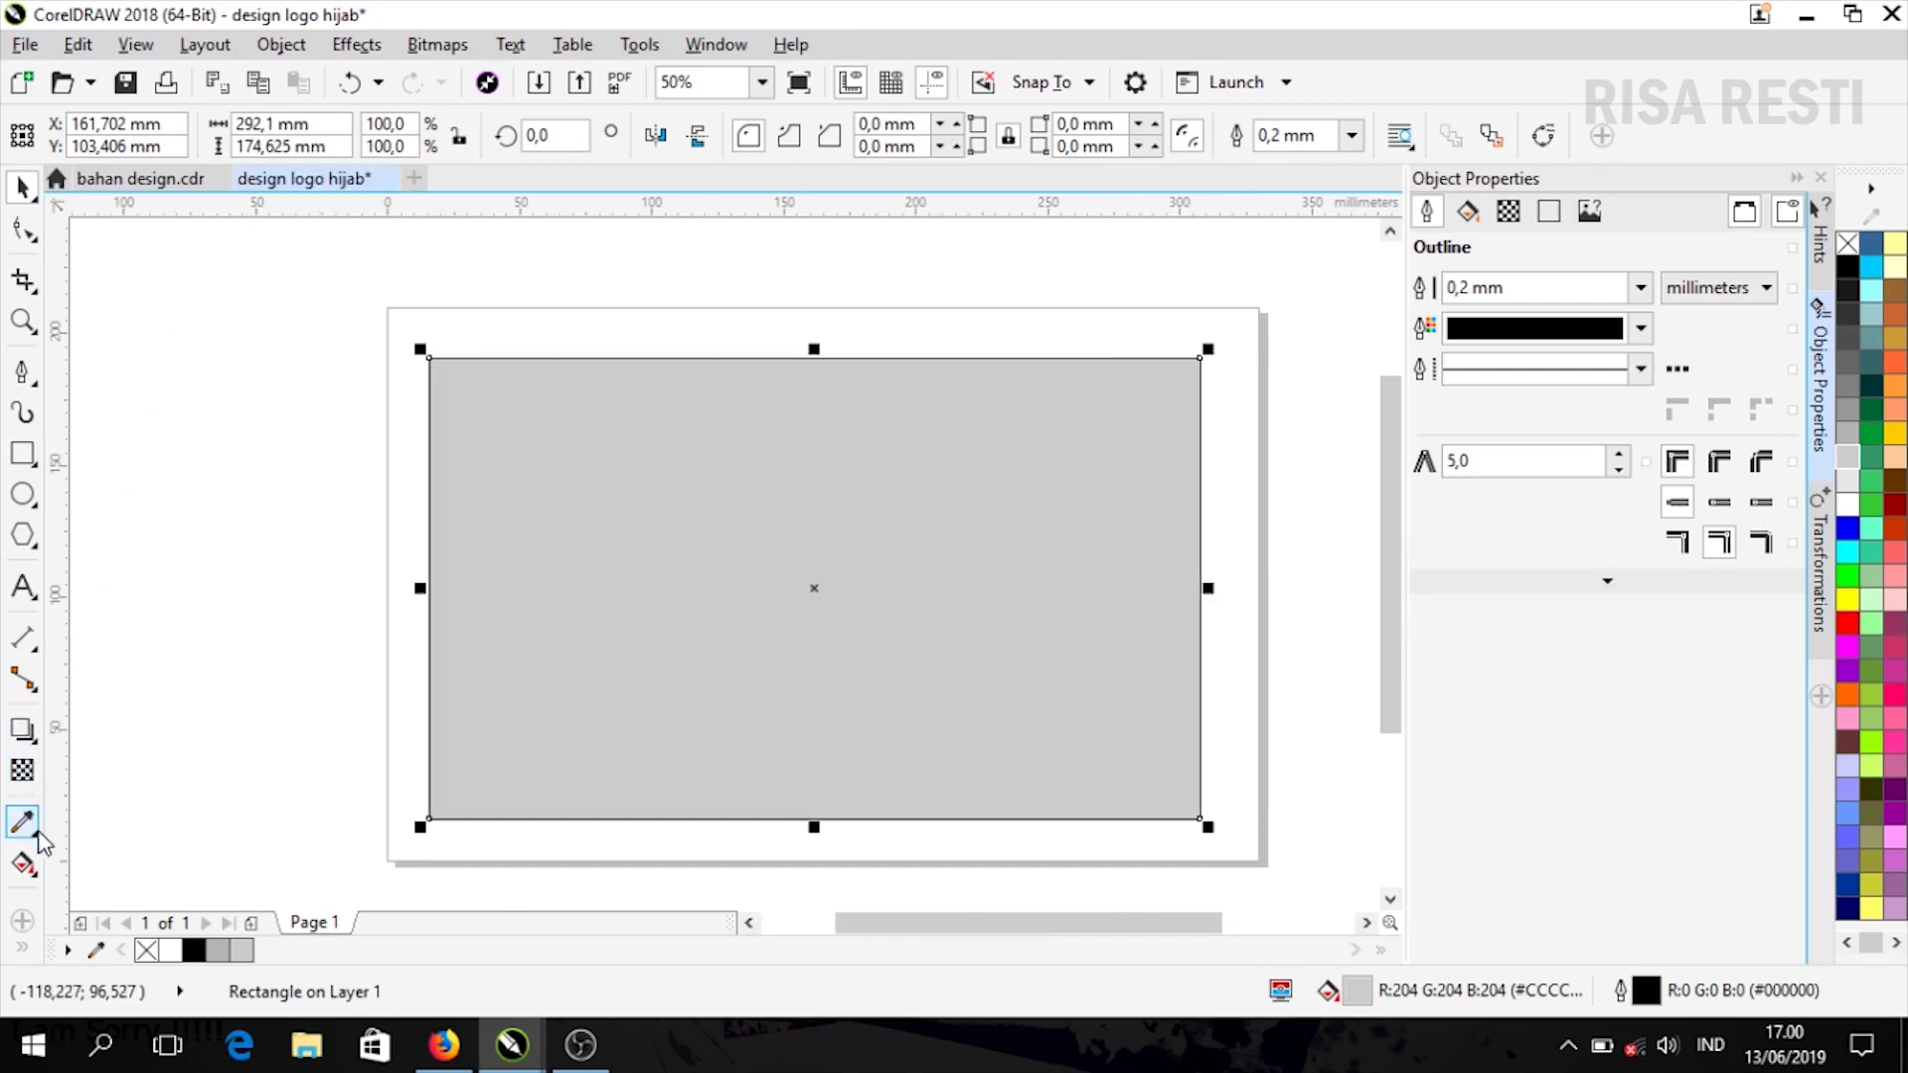
Give the background rectangle an elliptical fountain fill from white at the center to light gray, extending past its edges
{"action": "left_click", "coordinate": [594, 523]}
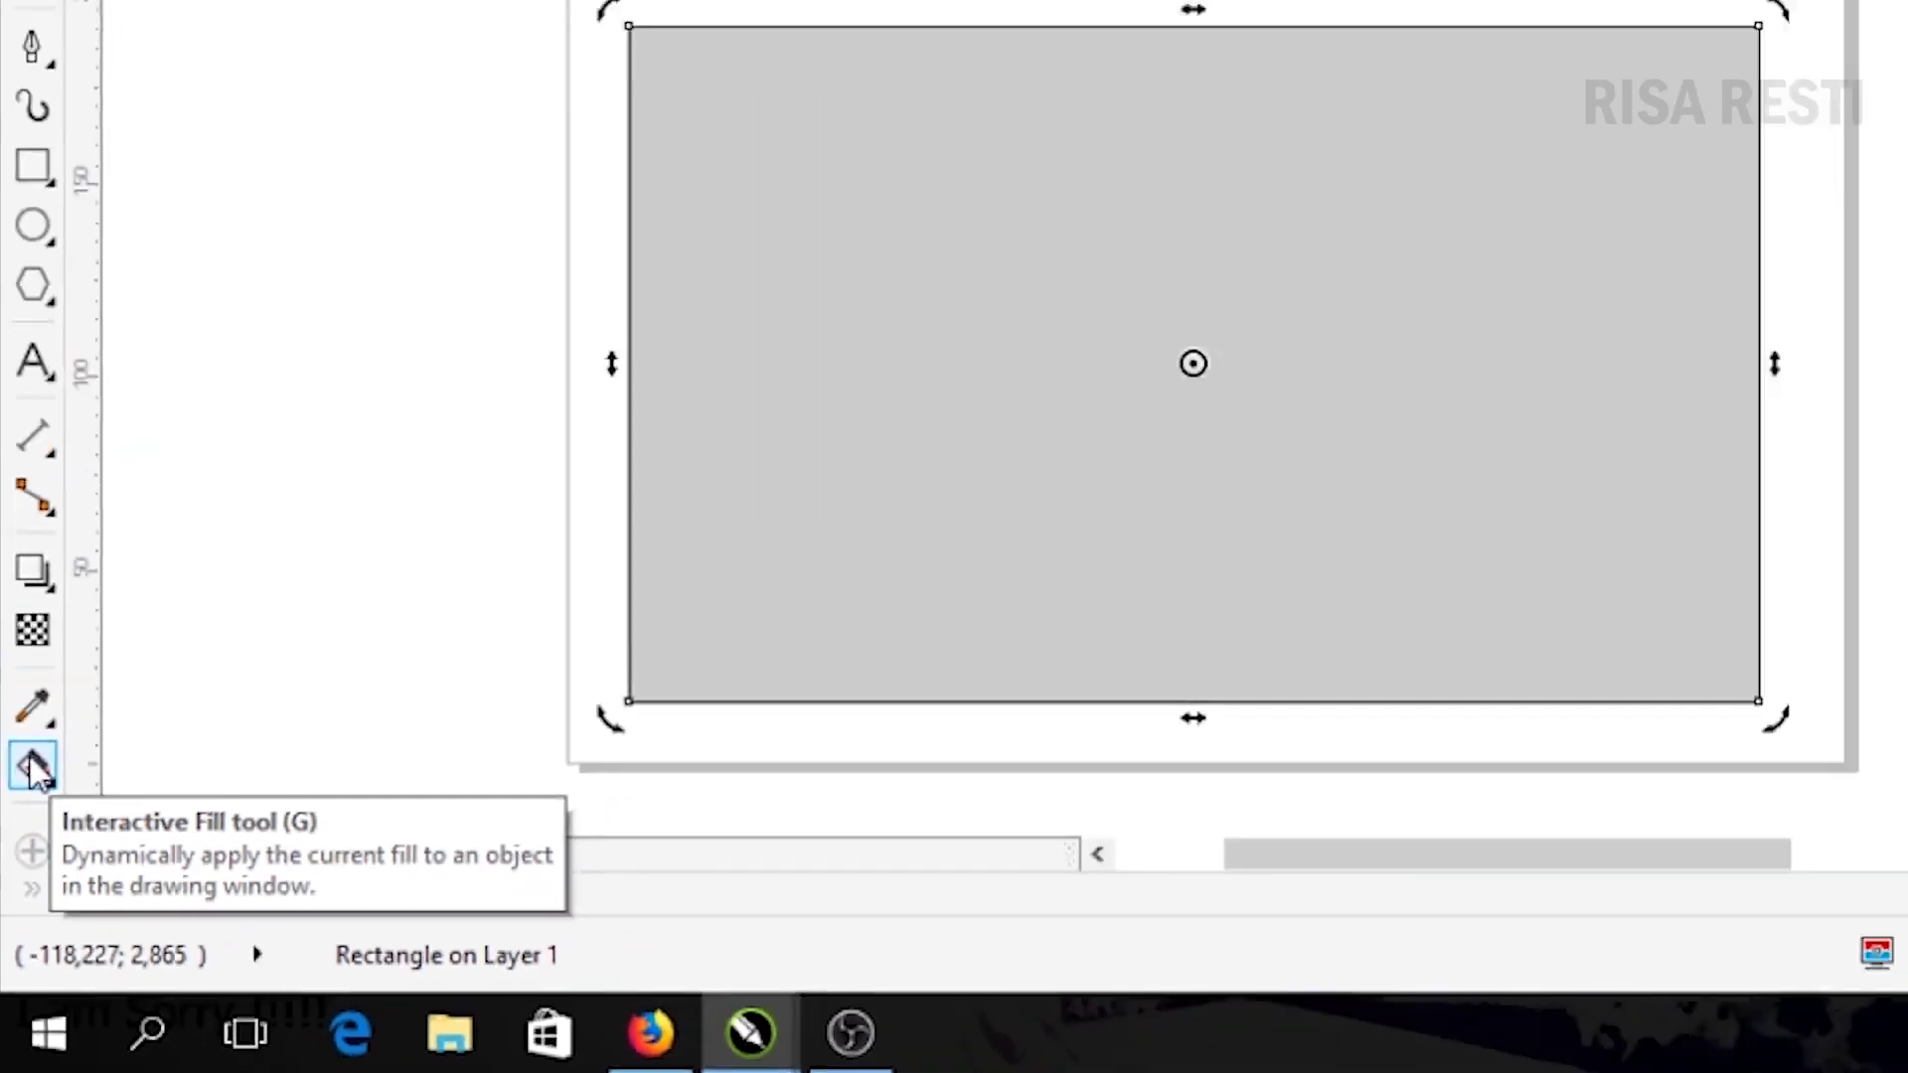
{"action": "left_click", "coordinate": [50, 608]}
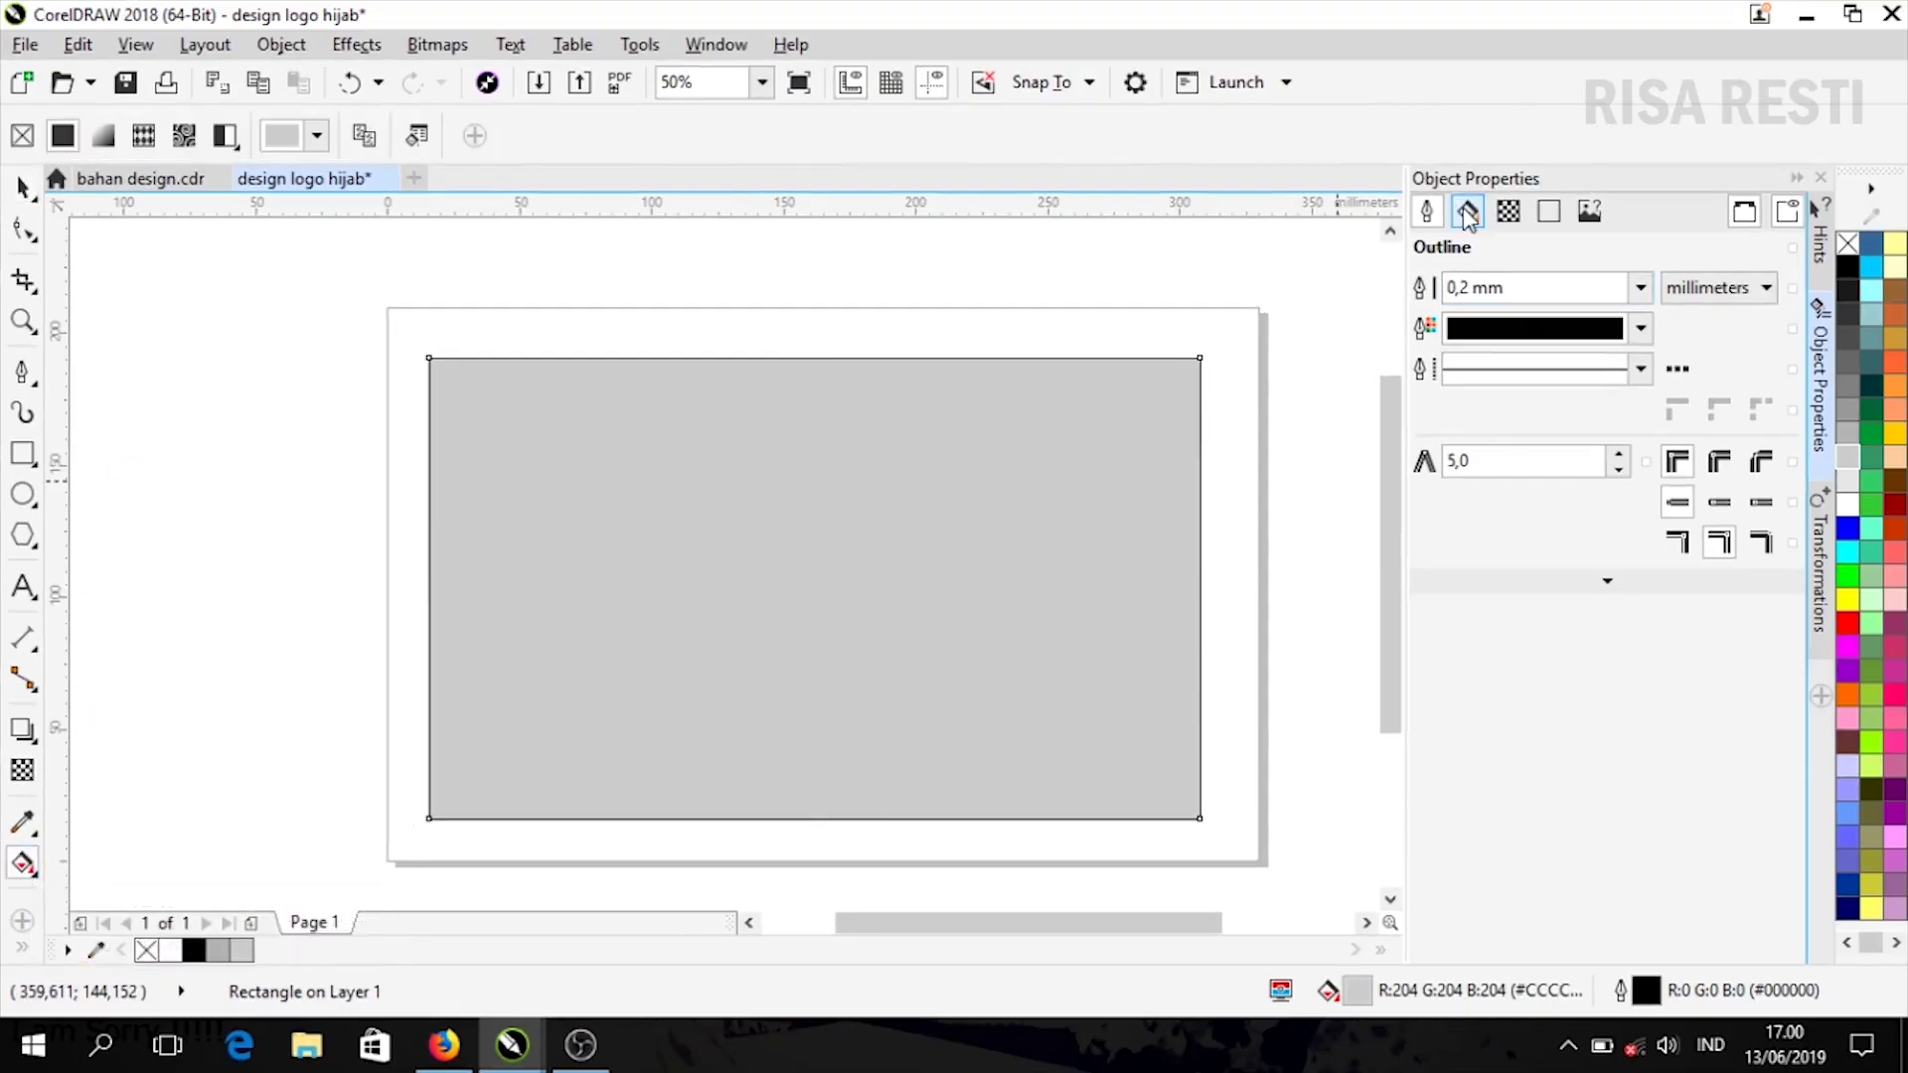
{"action": "left_click", "coordinate": [99, 144]}
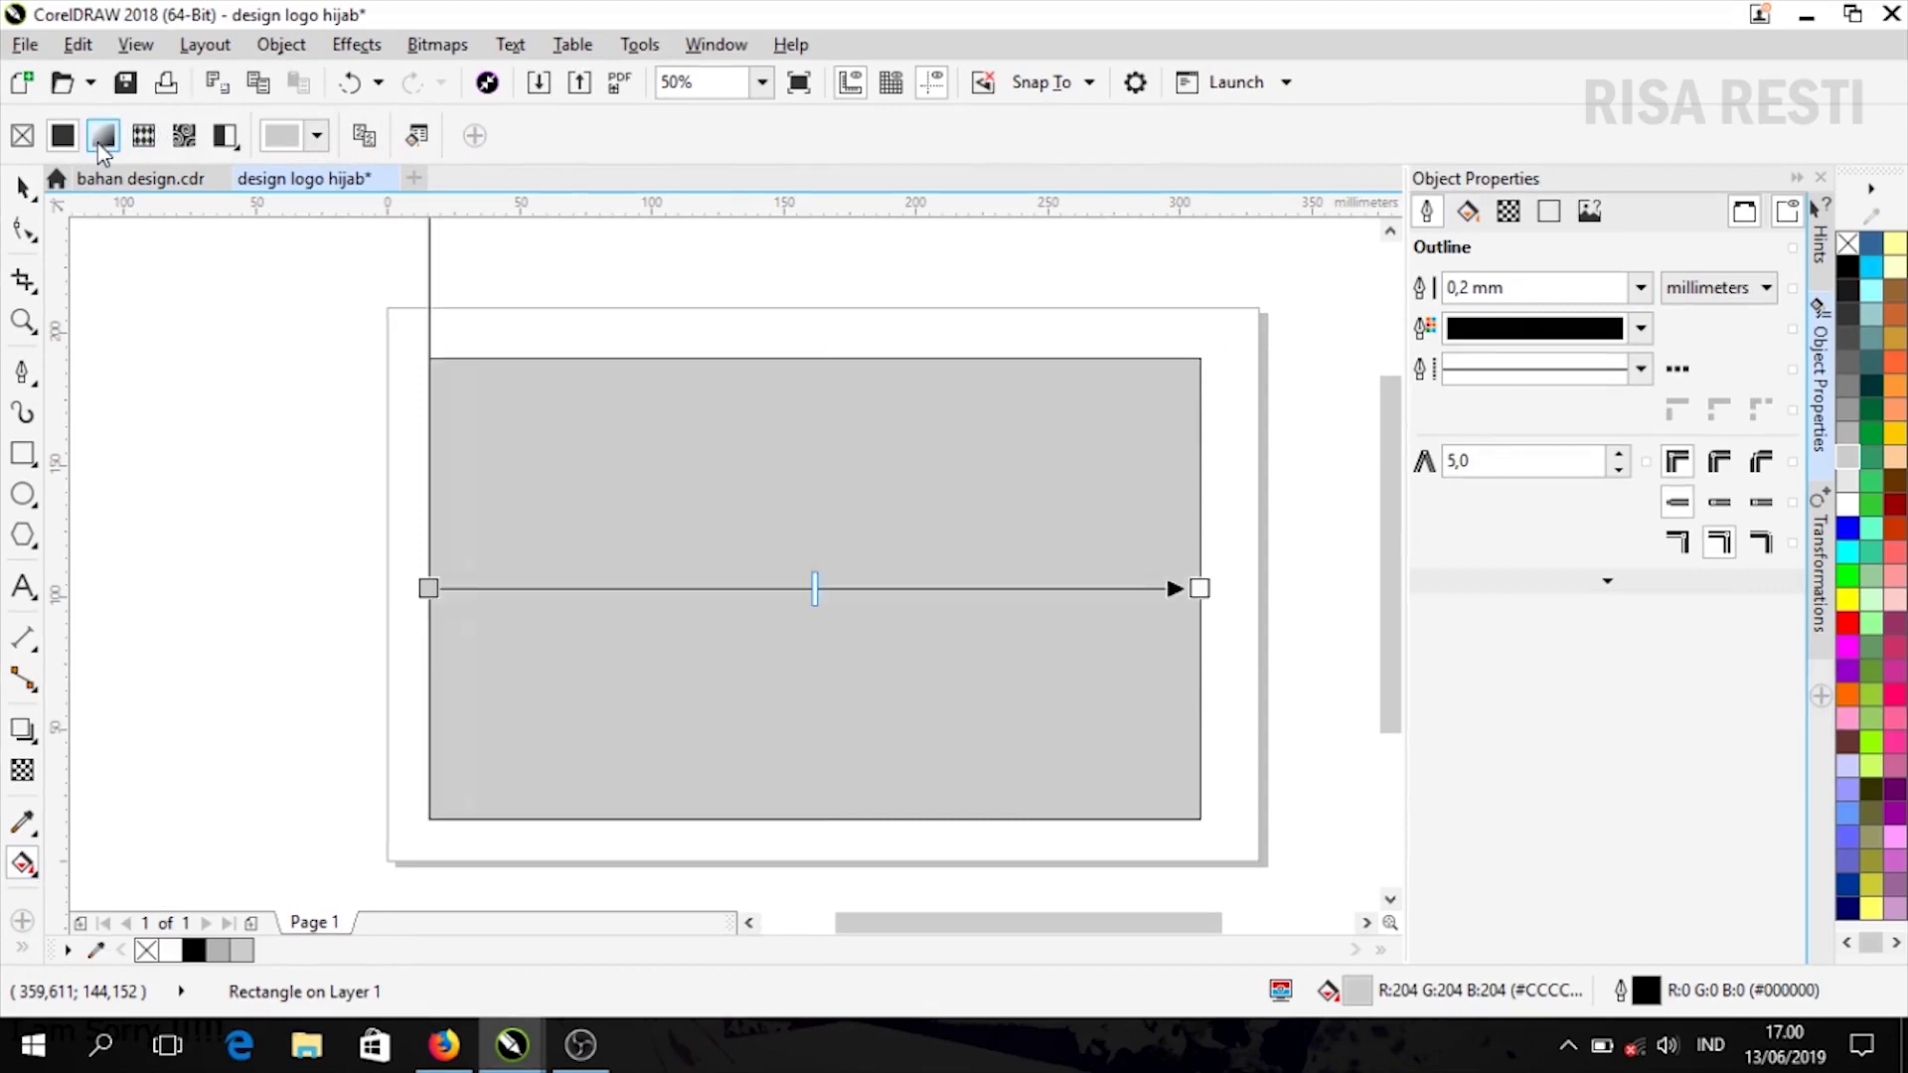
{"action": "left_click", "coordinate": [406, 145]}
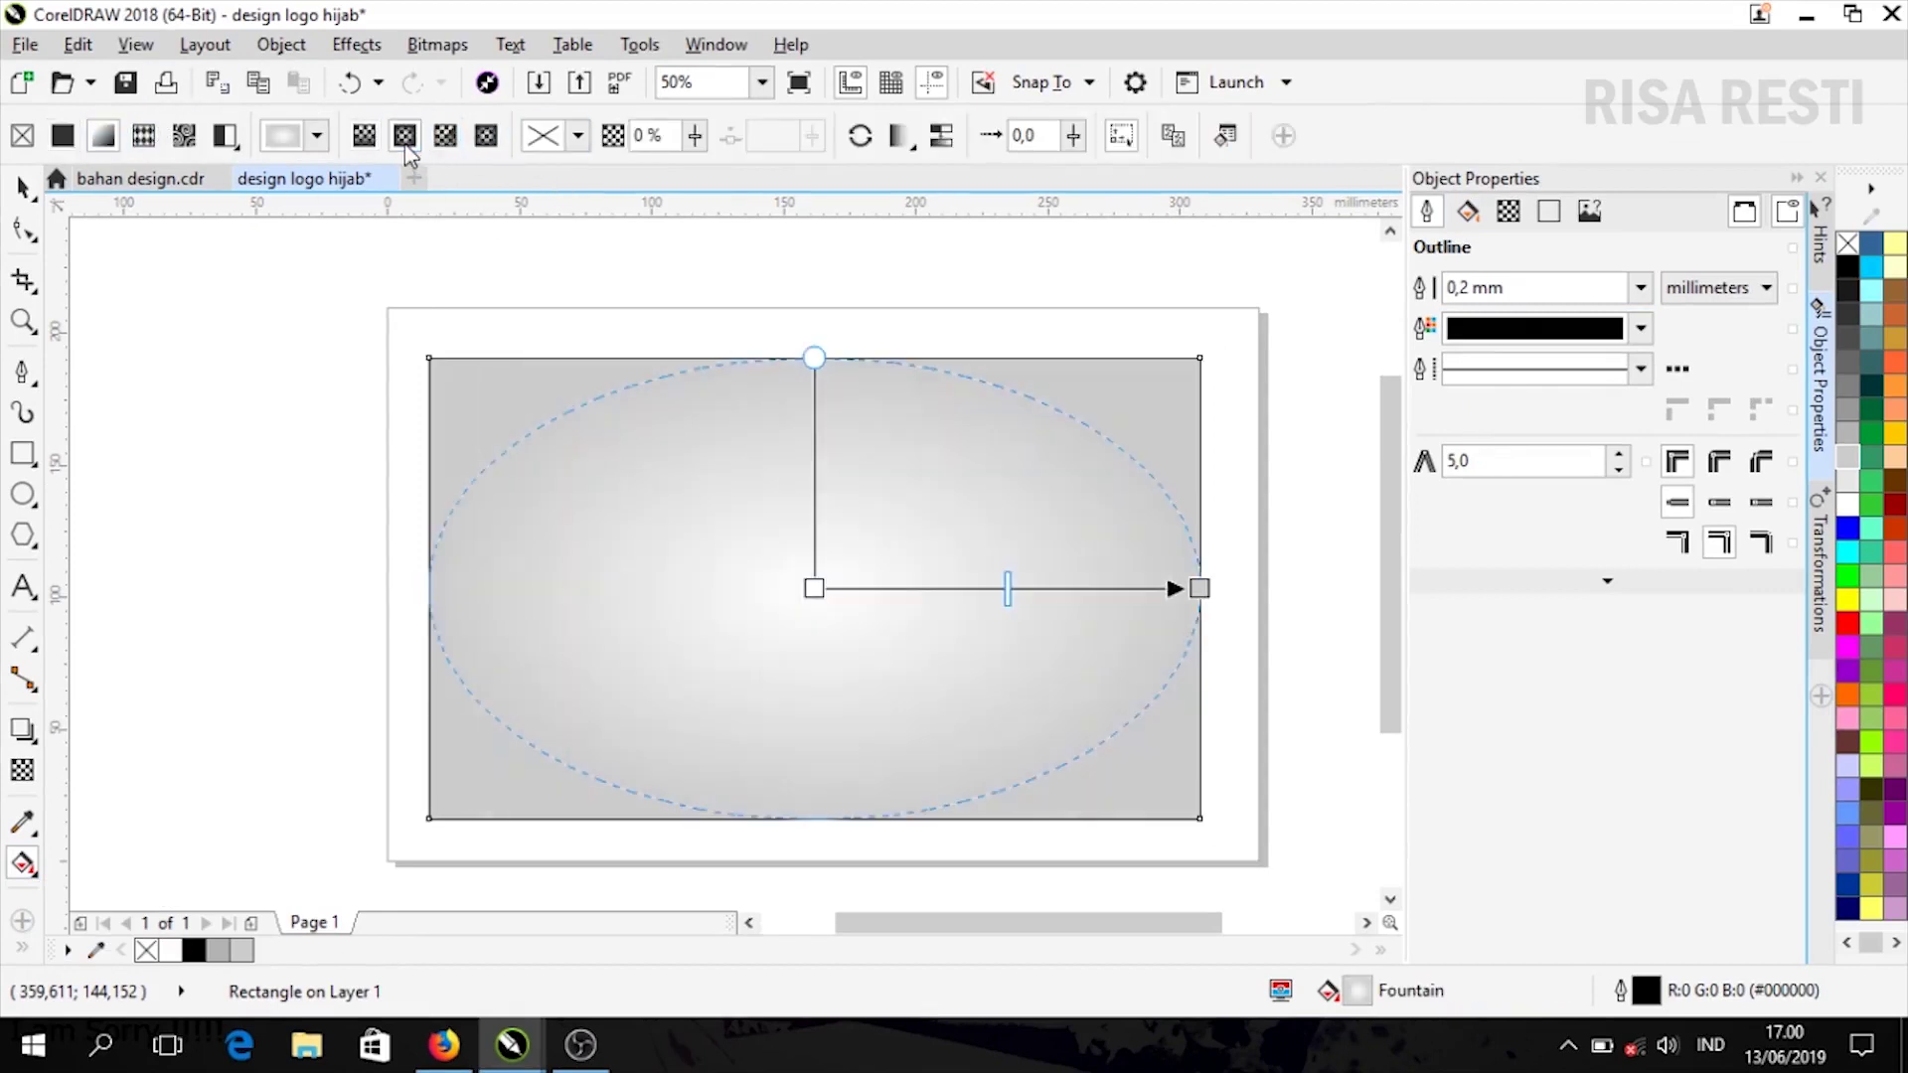
{"action": "left_click_drag", "start_coordinate": [1199, 588], "coordinate": [1332, 609]}
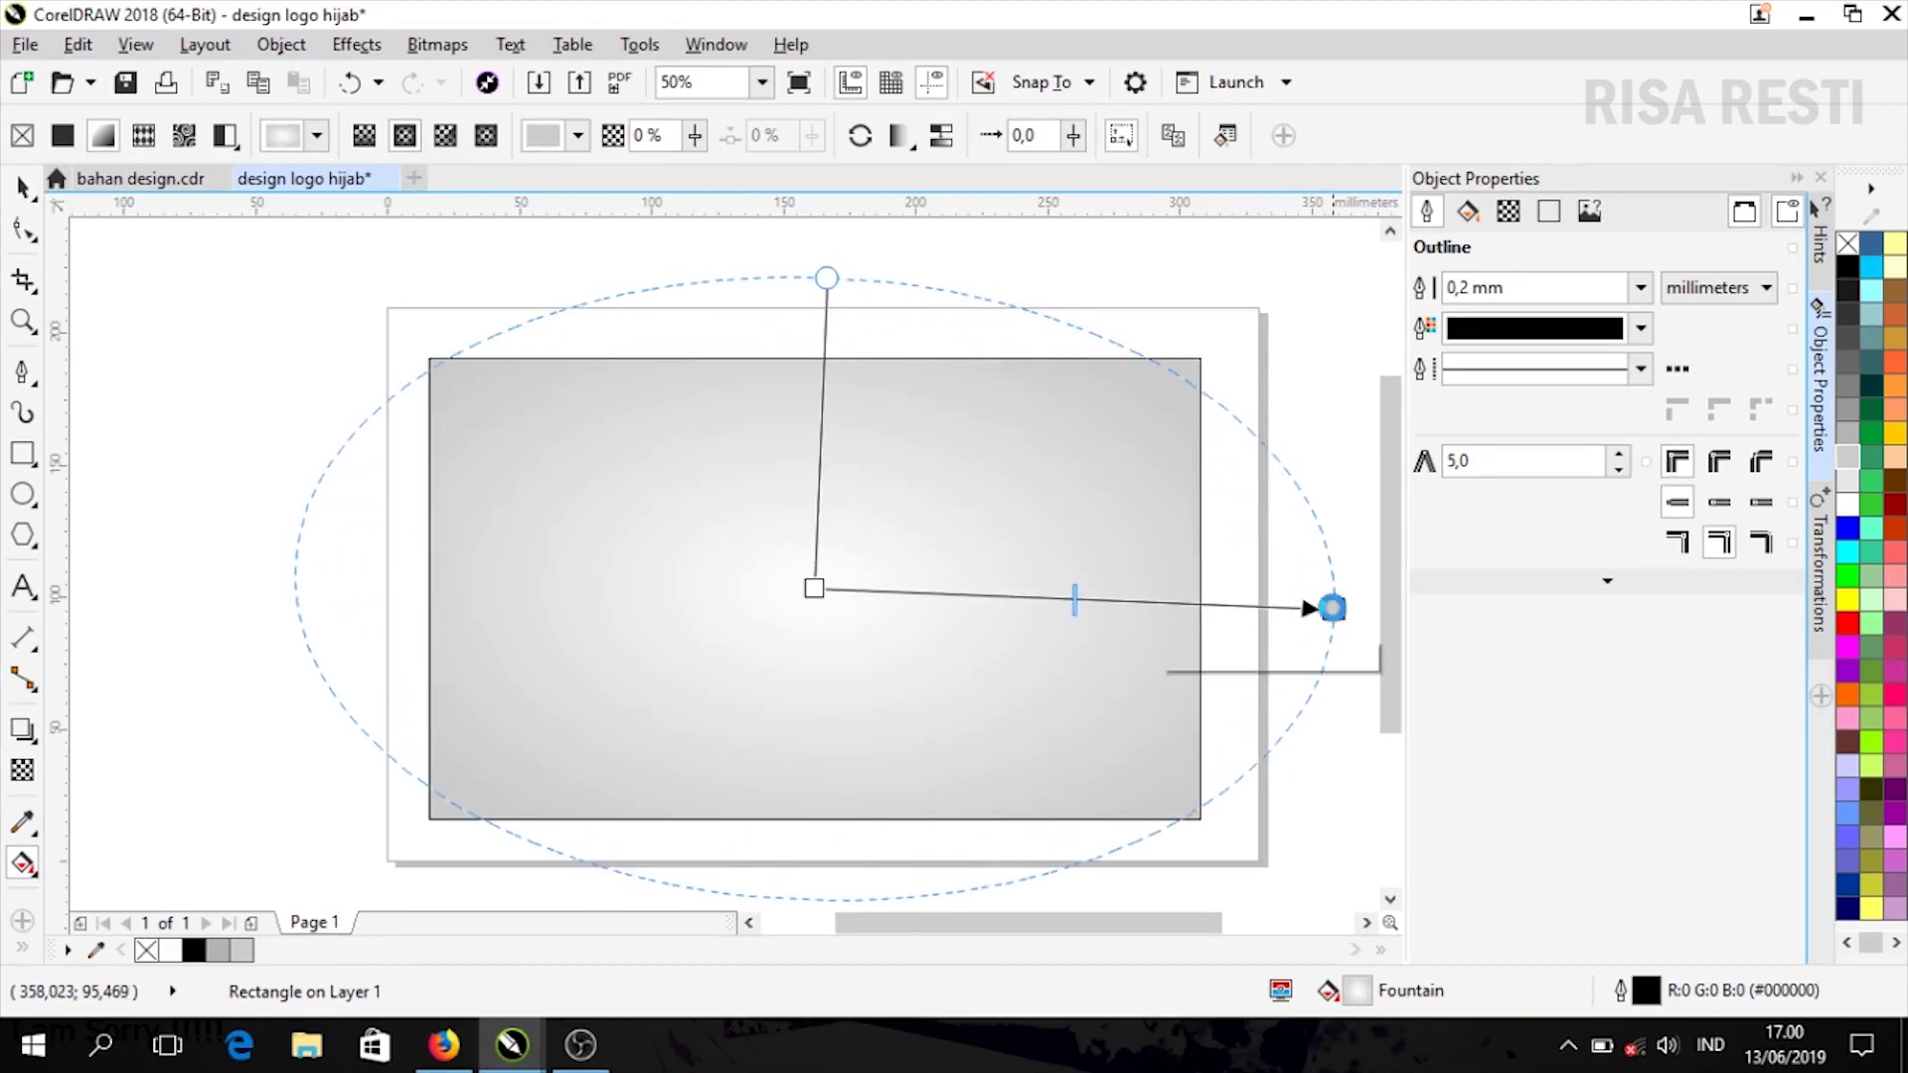
Remove the background rectangle's outline and stretch its elliptical fill slightly farther outward
{"action": "right_click", "coordinate": [1848, 245]}
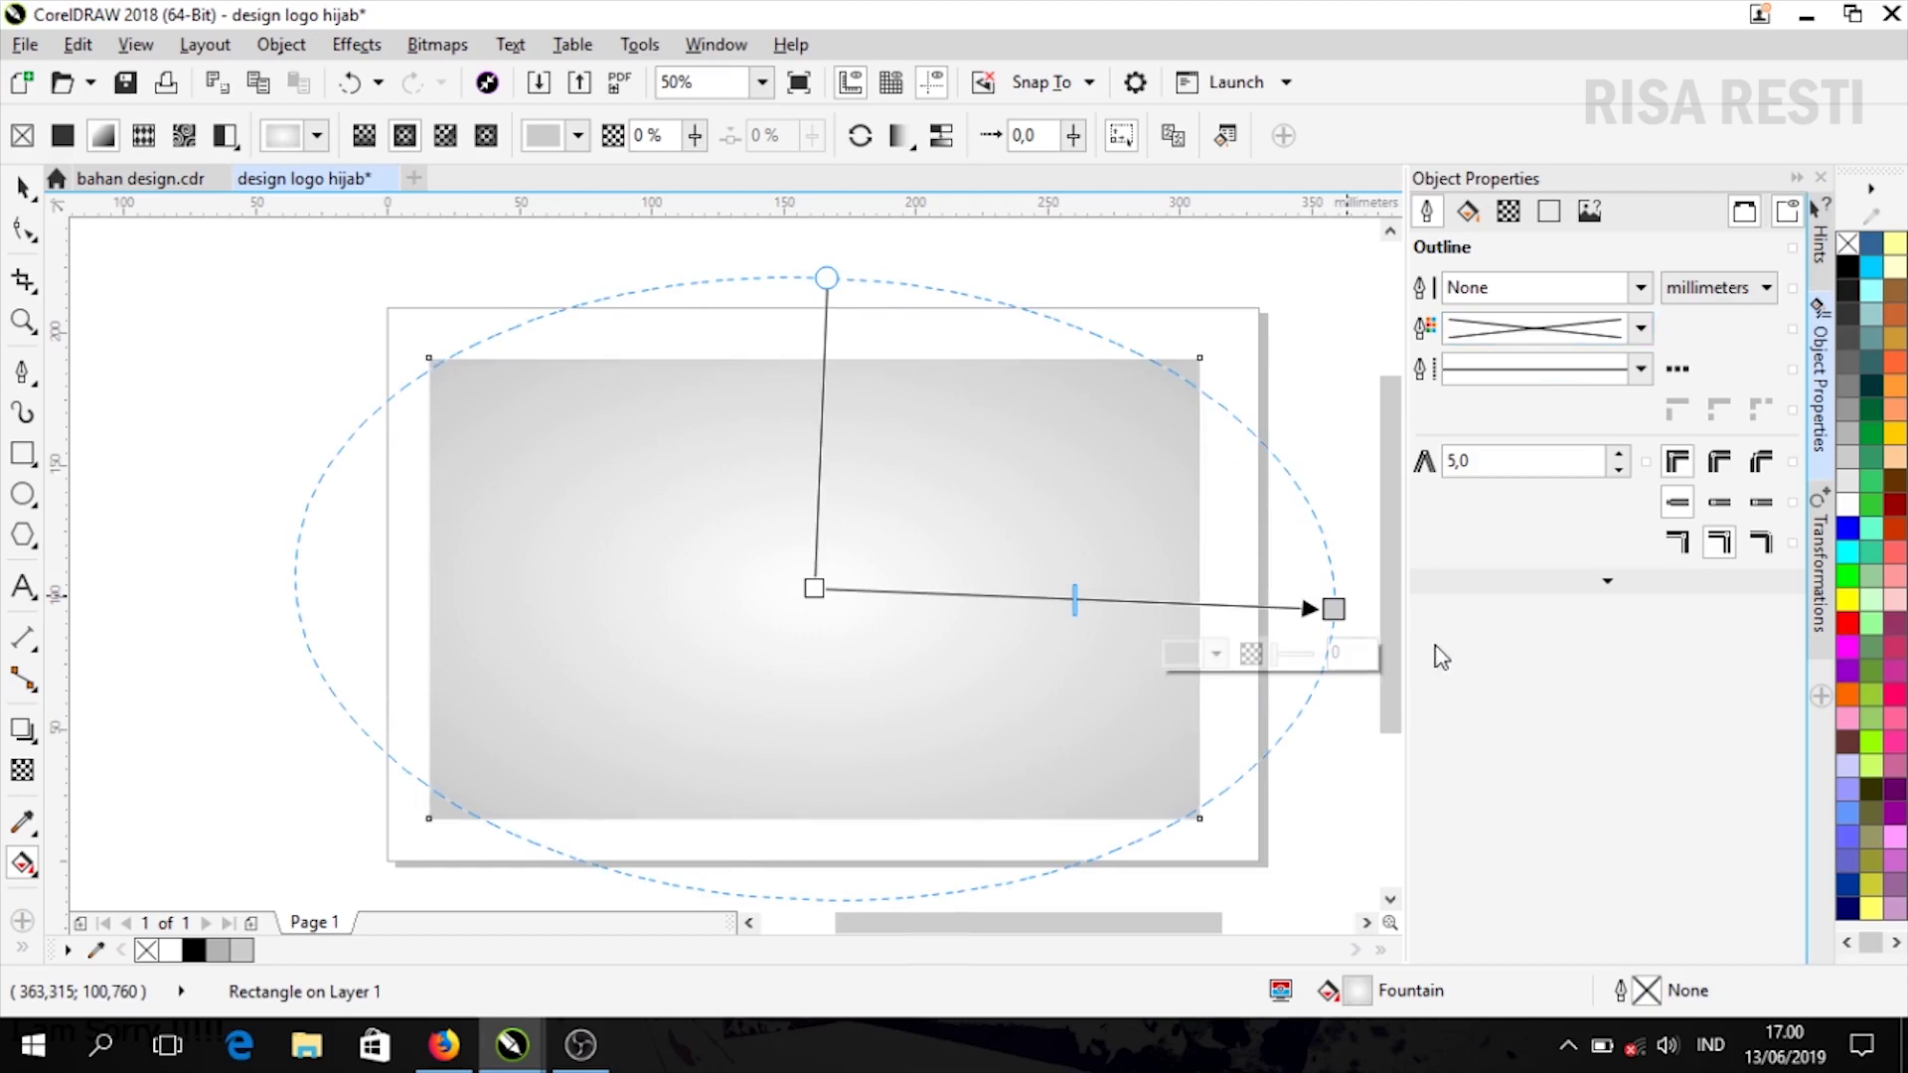
{"action": "left_click_drag", "start_coordinate": [1333, 609], "coordinate": [1376, 613]}
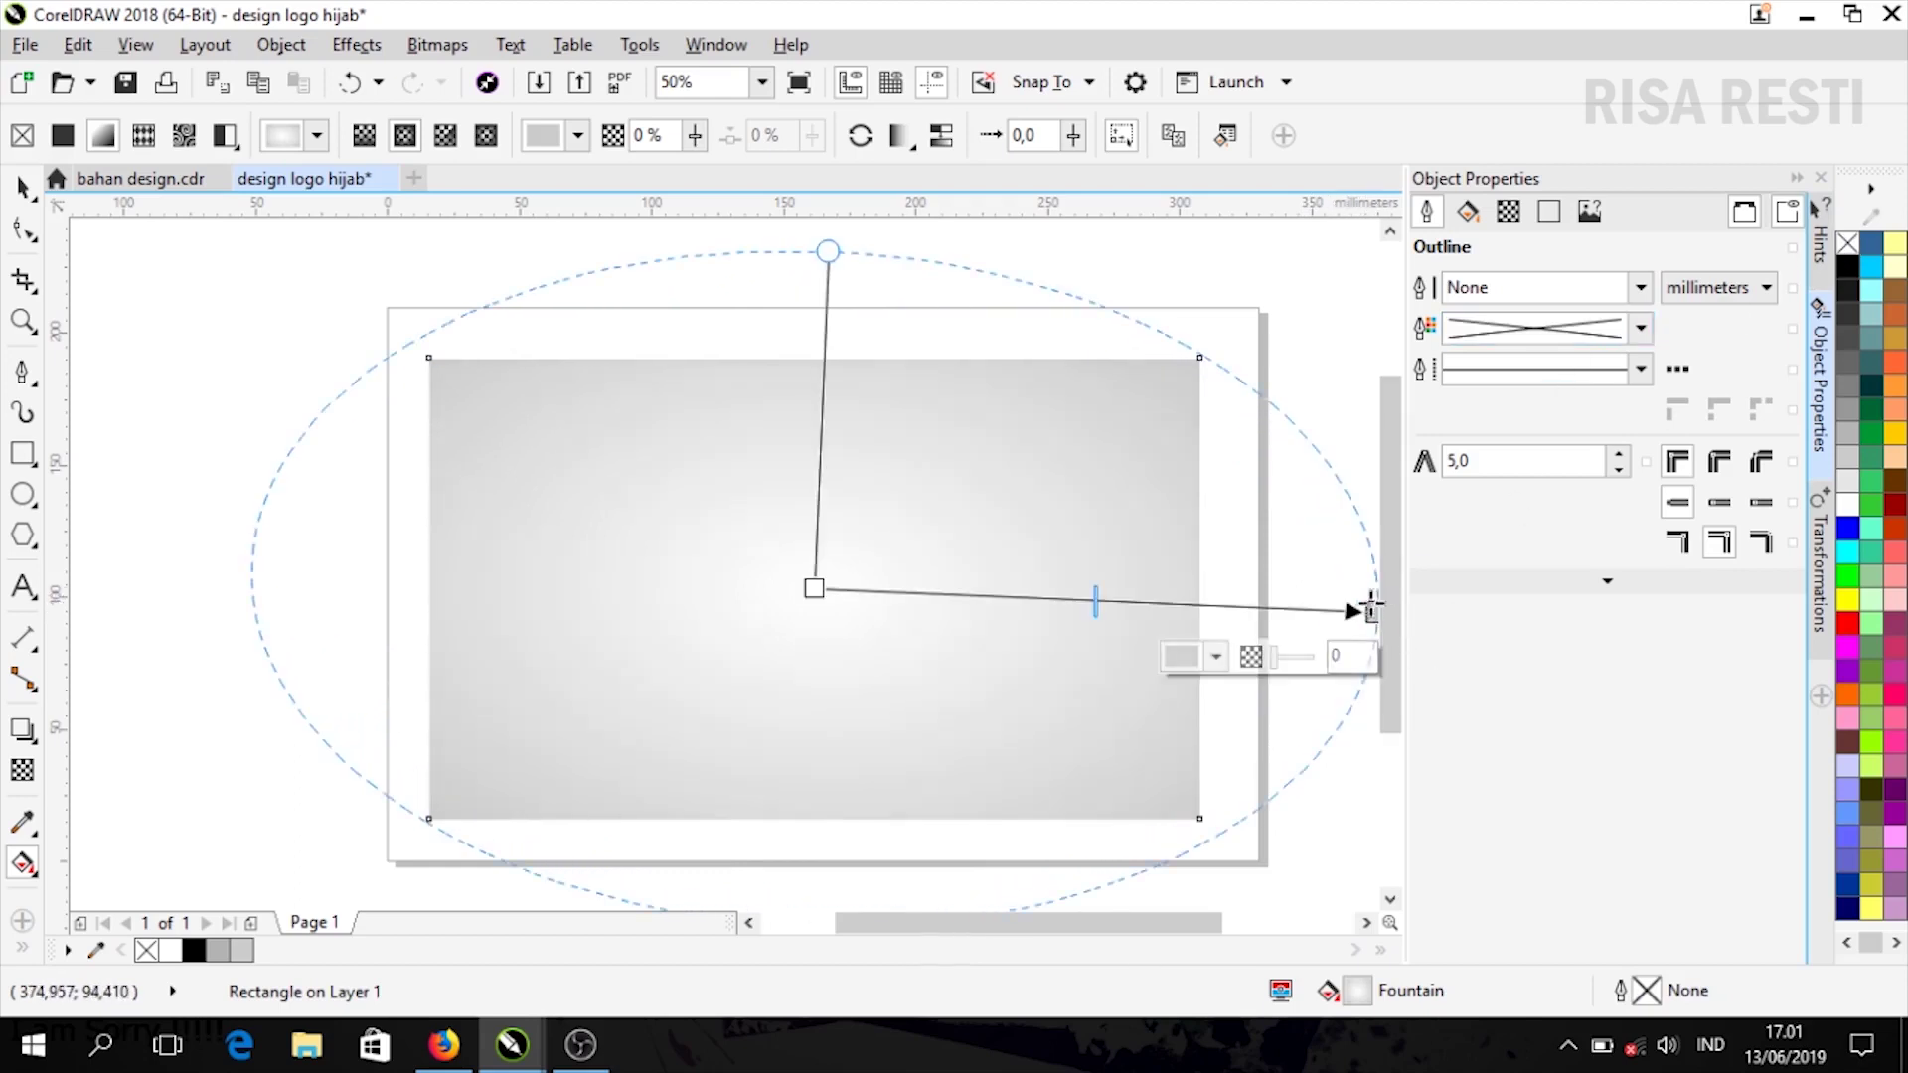
{"action": "left_click", "coordinate": [22, 186]}
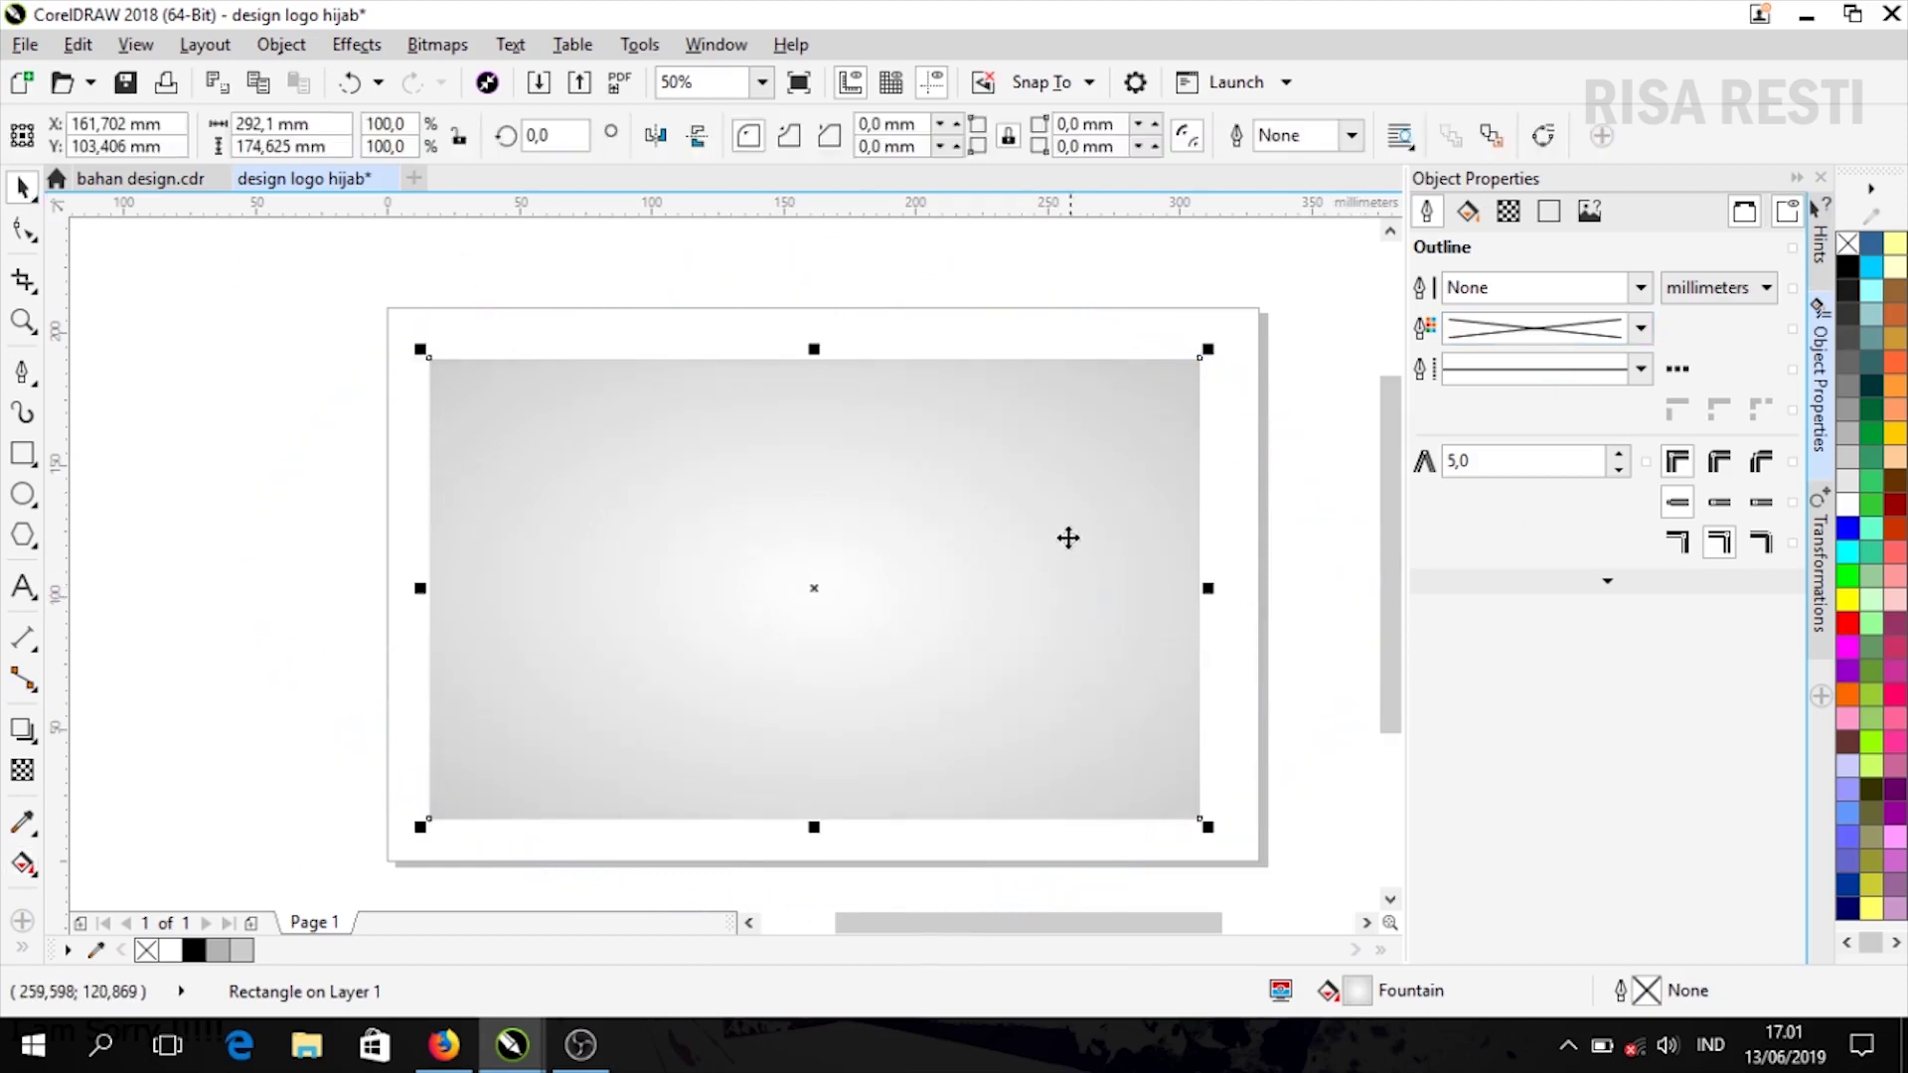
Send the background rectangle behind the logo and scale the logo group down to about 198 by 118 mm
{"action": "key", "text": "shift+Page_Down"}
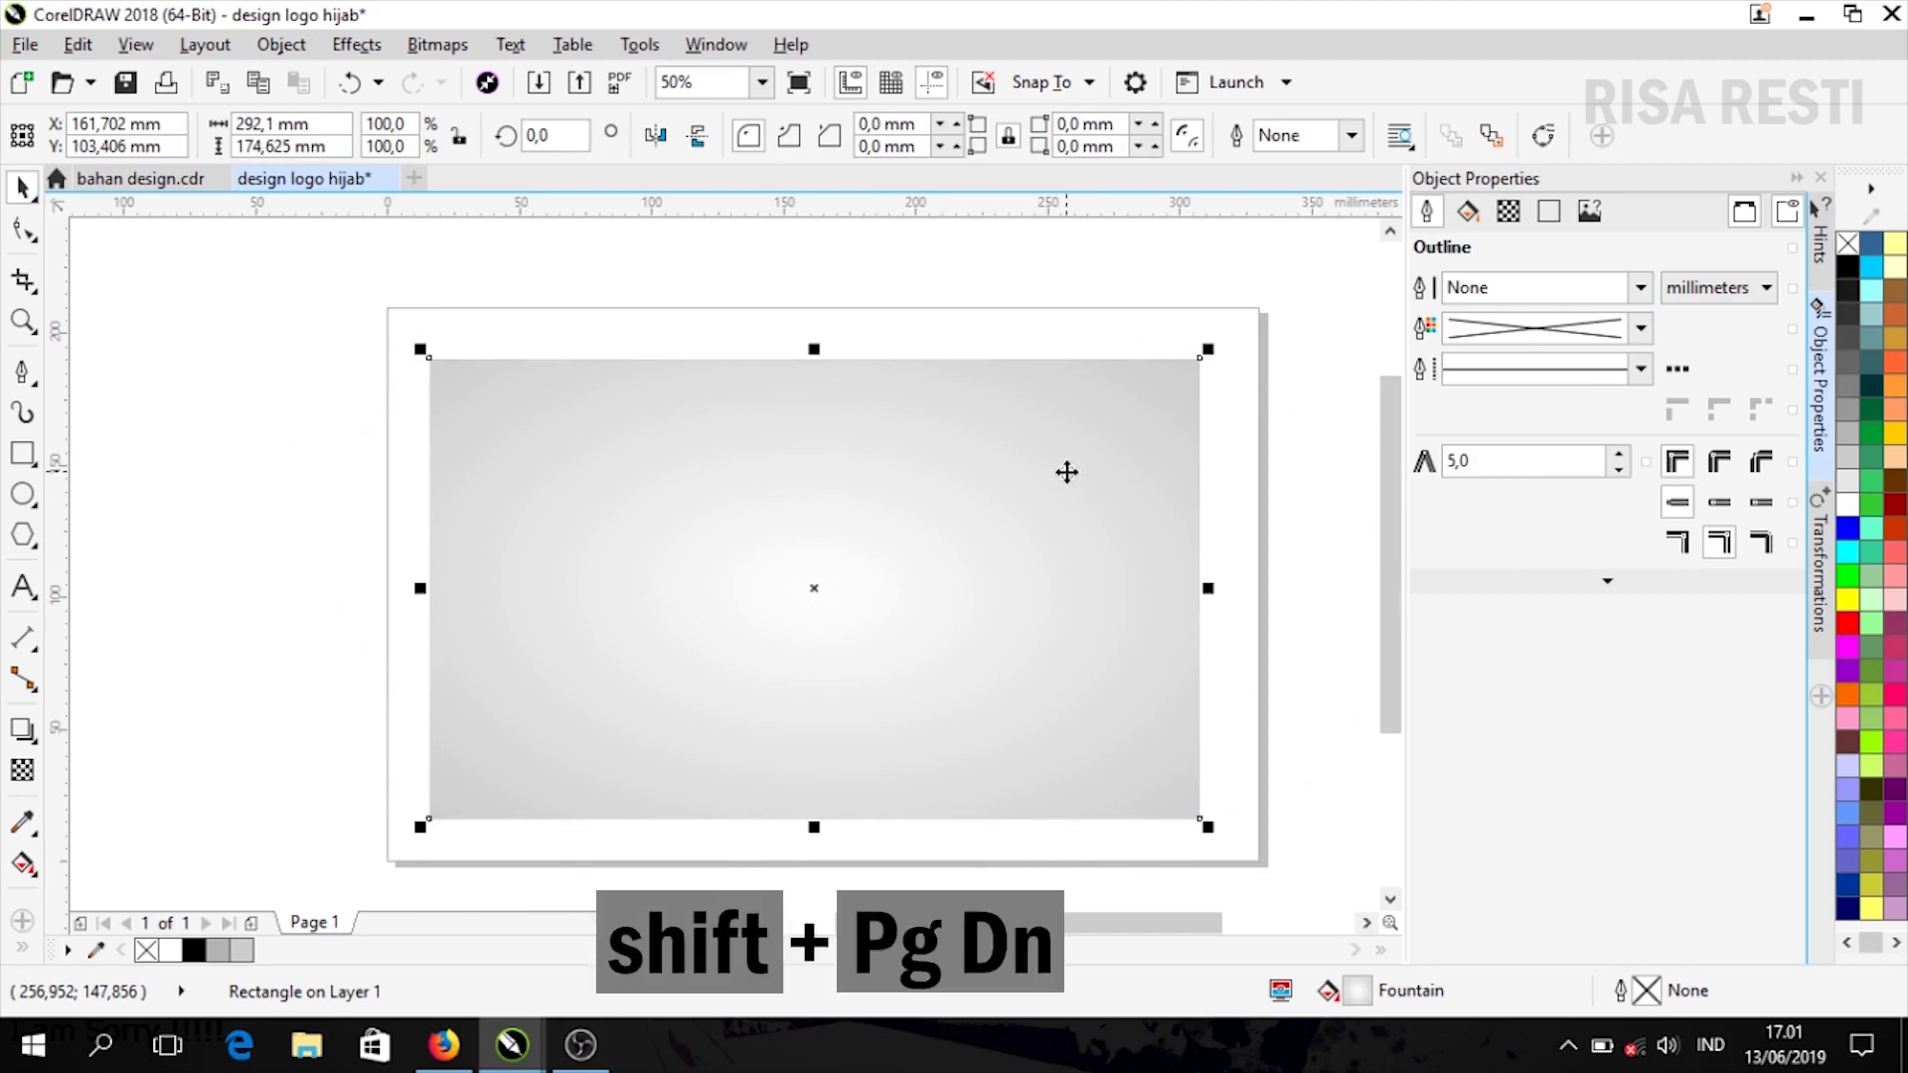
{"action": "left_click", "coordinate": [1006, 314]}
{"action": "left_click", "coordinate": [1025, 544]}
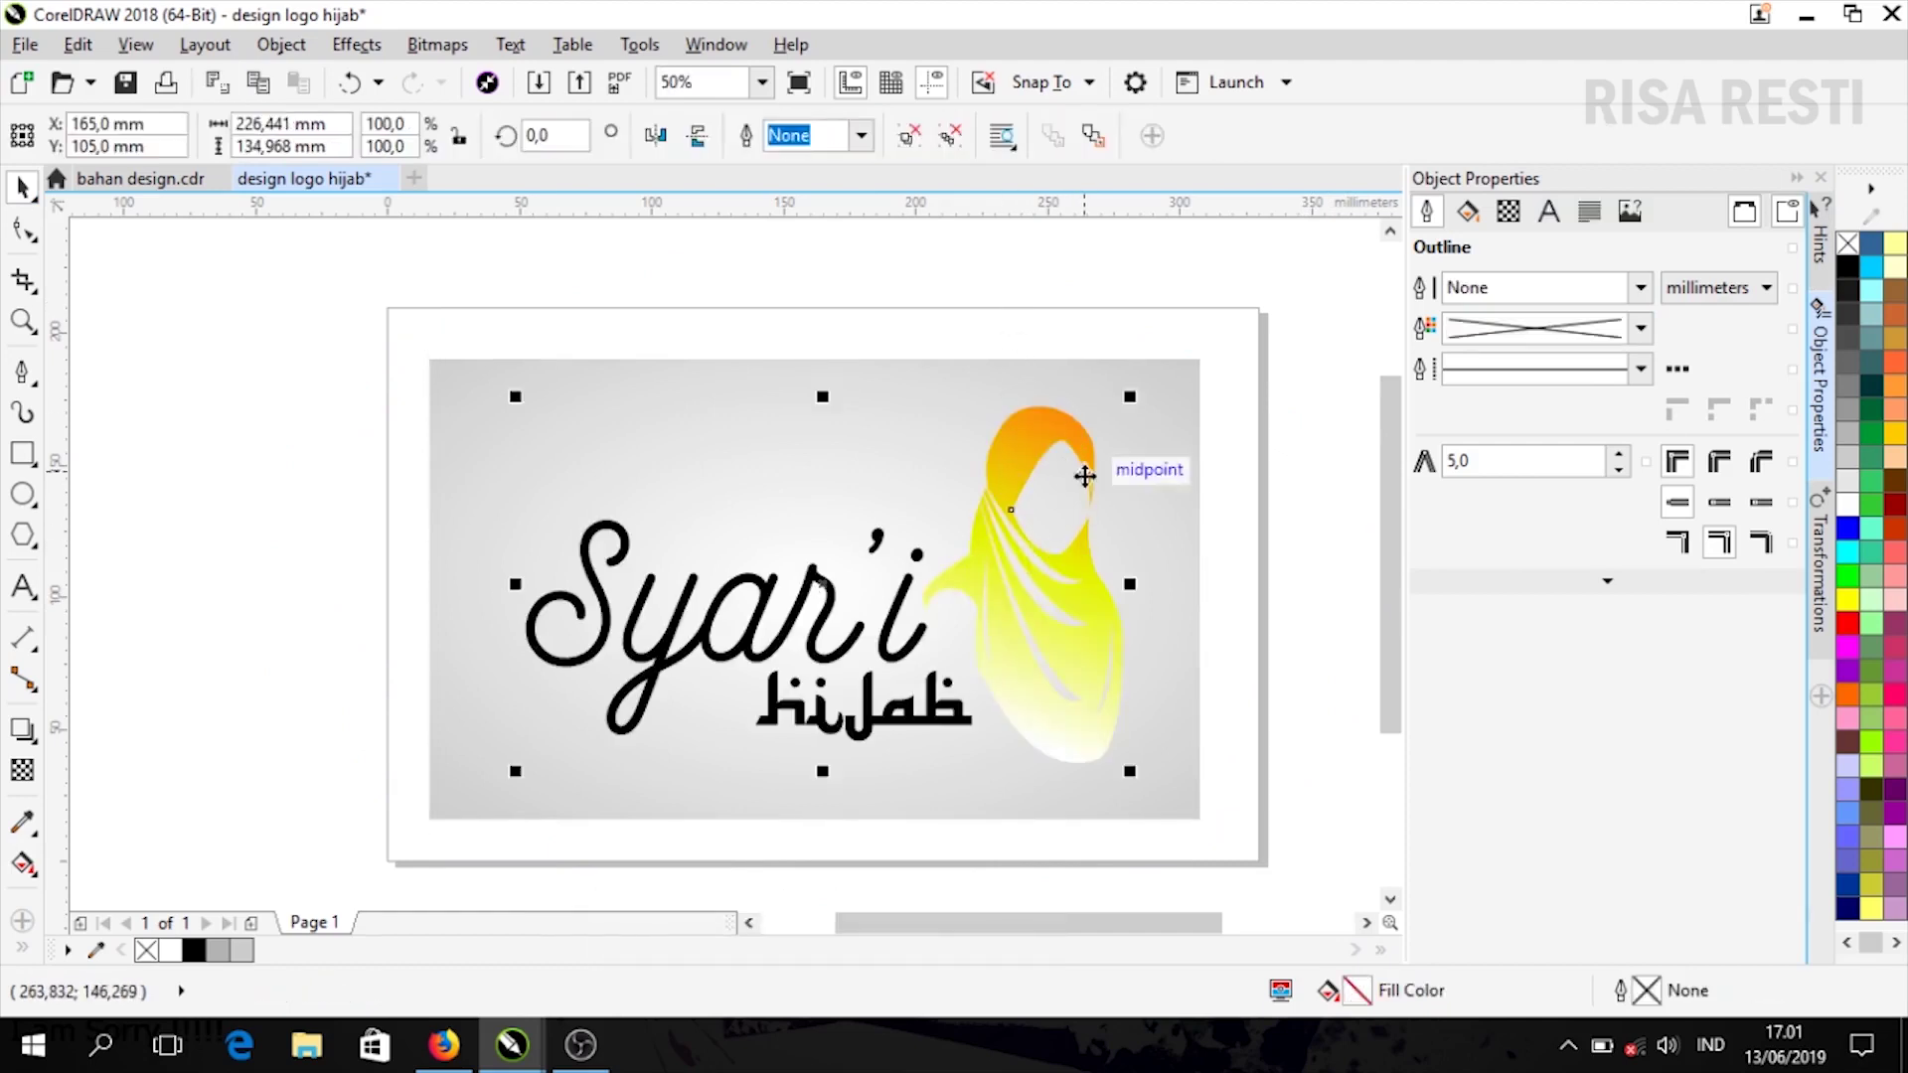
{"action": "left_click_drag", "start_coordinate": [1130, 392], "coordinate": [1087, 441]}
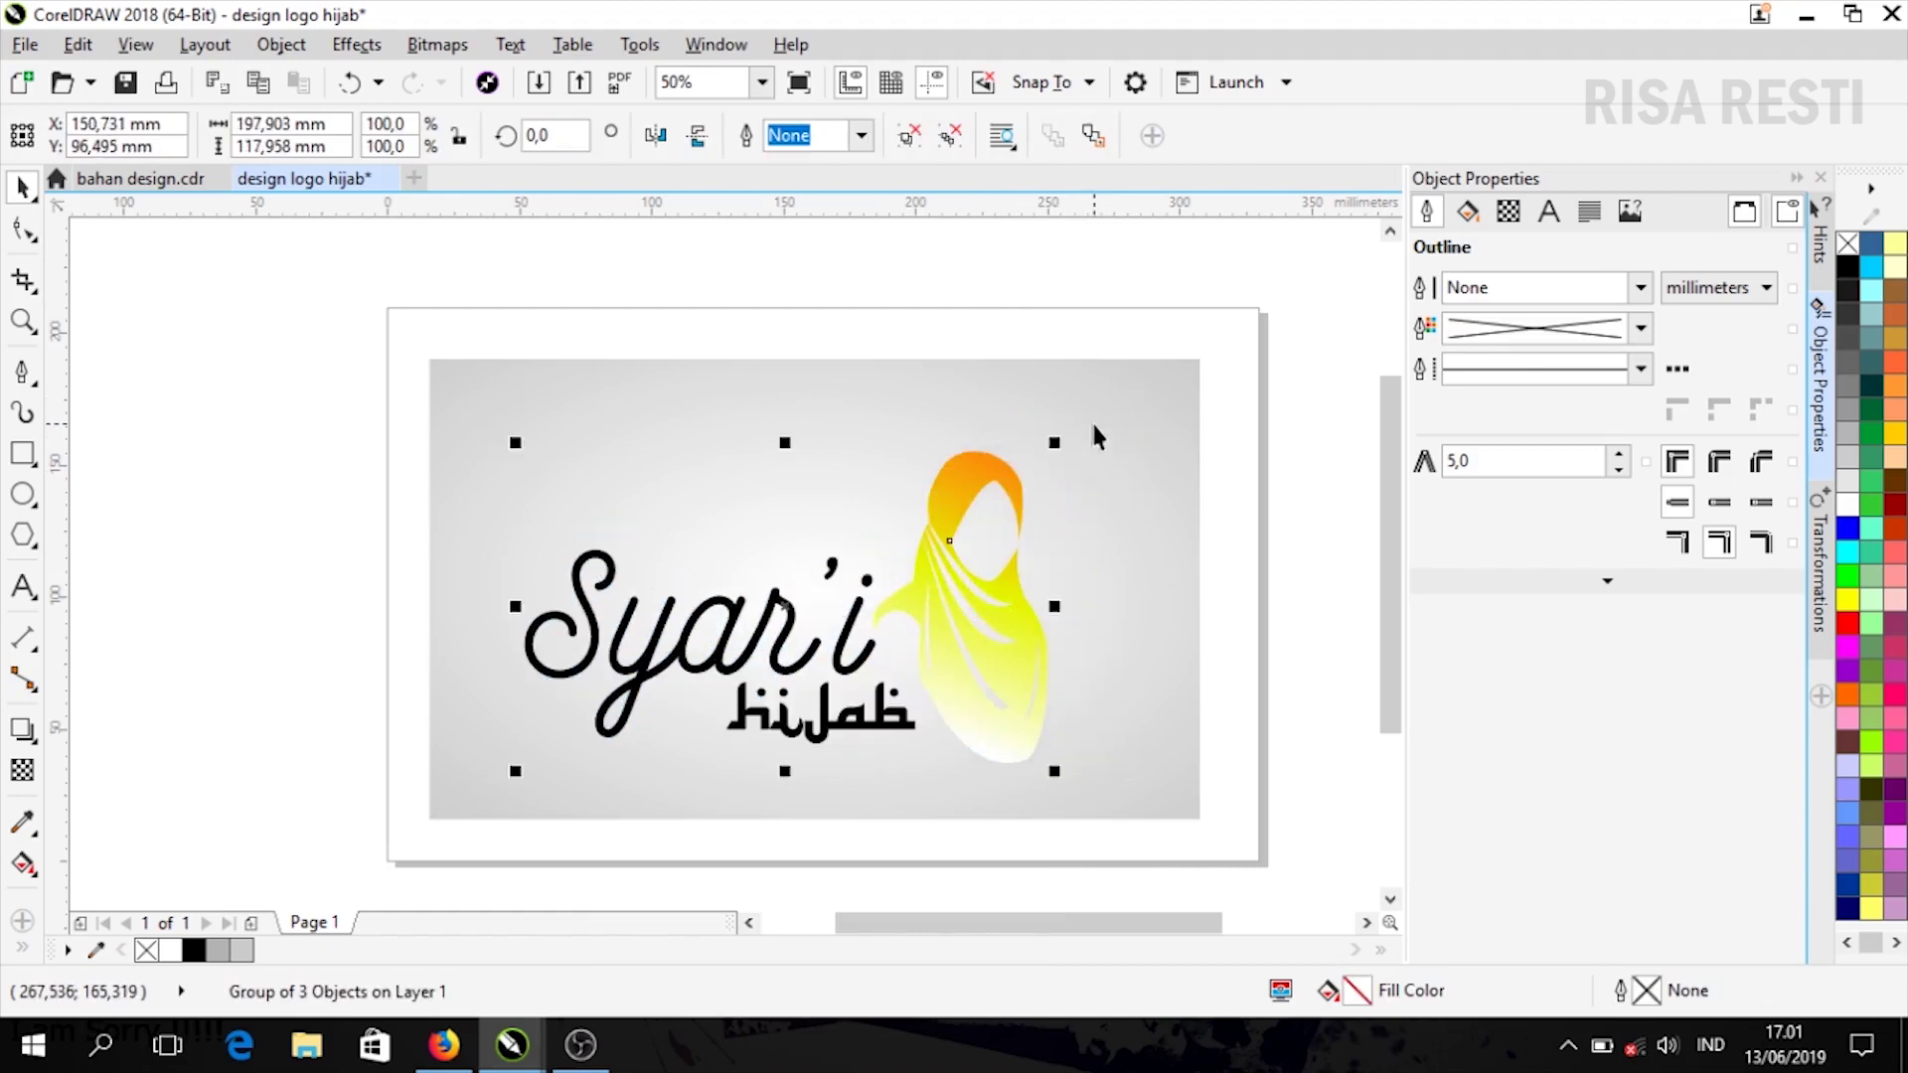
Center the logo group horizontally and vertically on the background rectangle
{"action": "left_click_drag", "start_coordinate": [374, 321], "coordinate": [996, 756]}
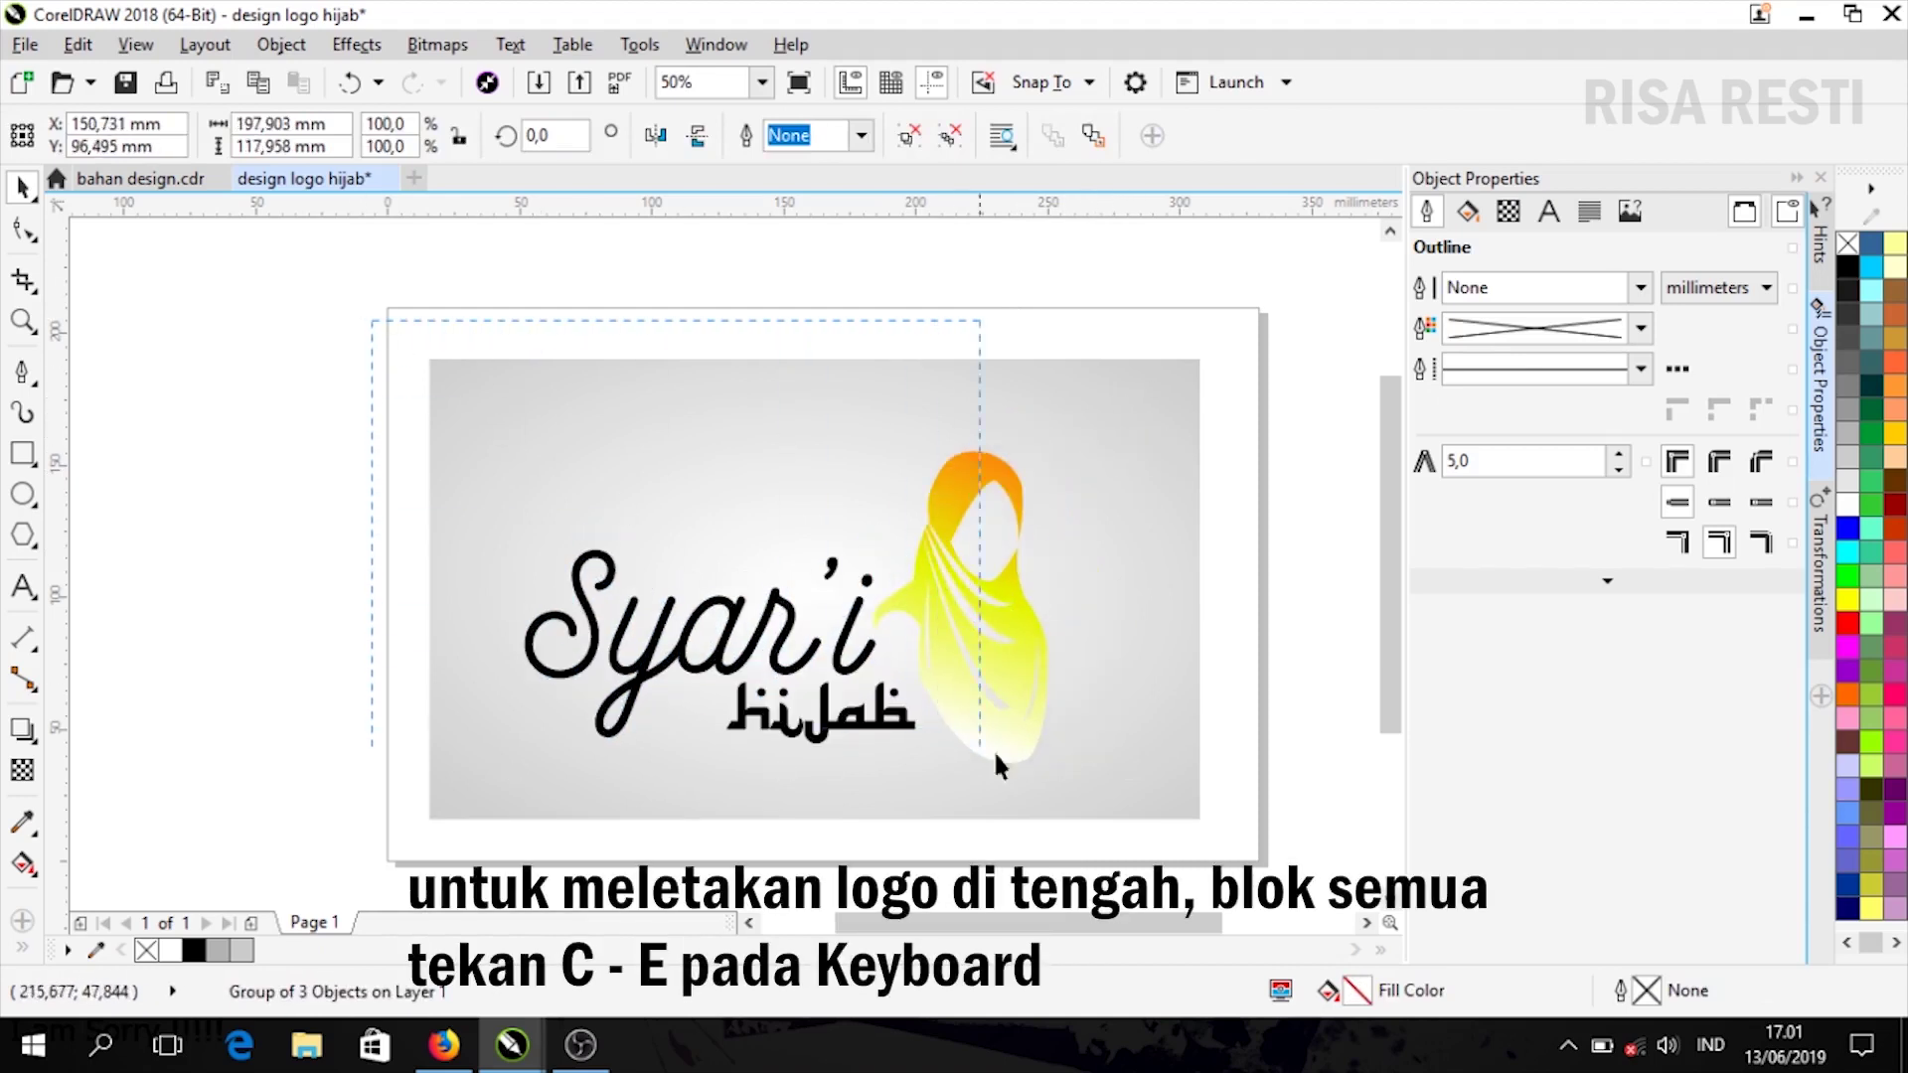
{"action": "left_click_drag", "start_coordinate": [1248, 888], "coordinate": [1248, 888]}
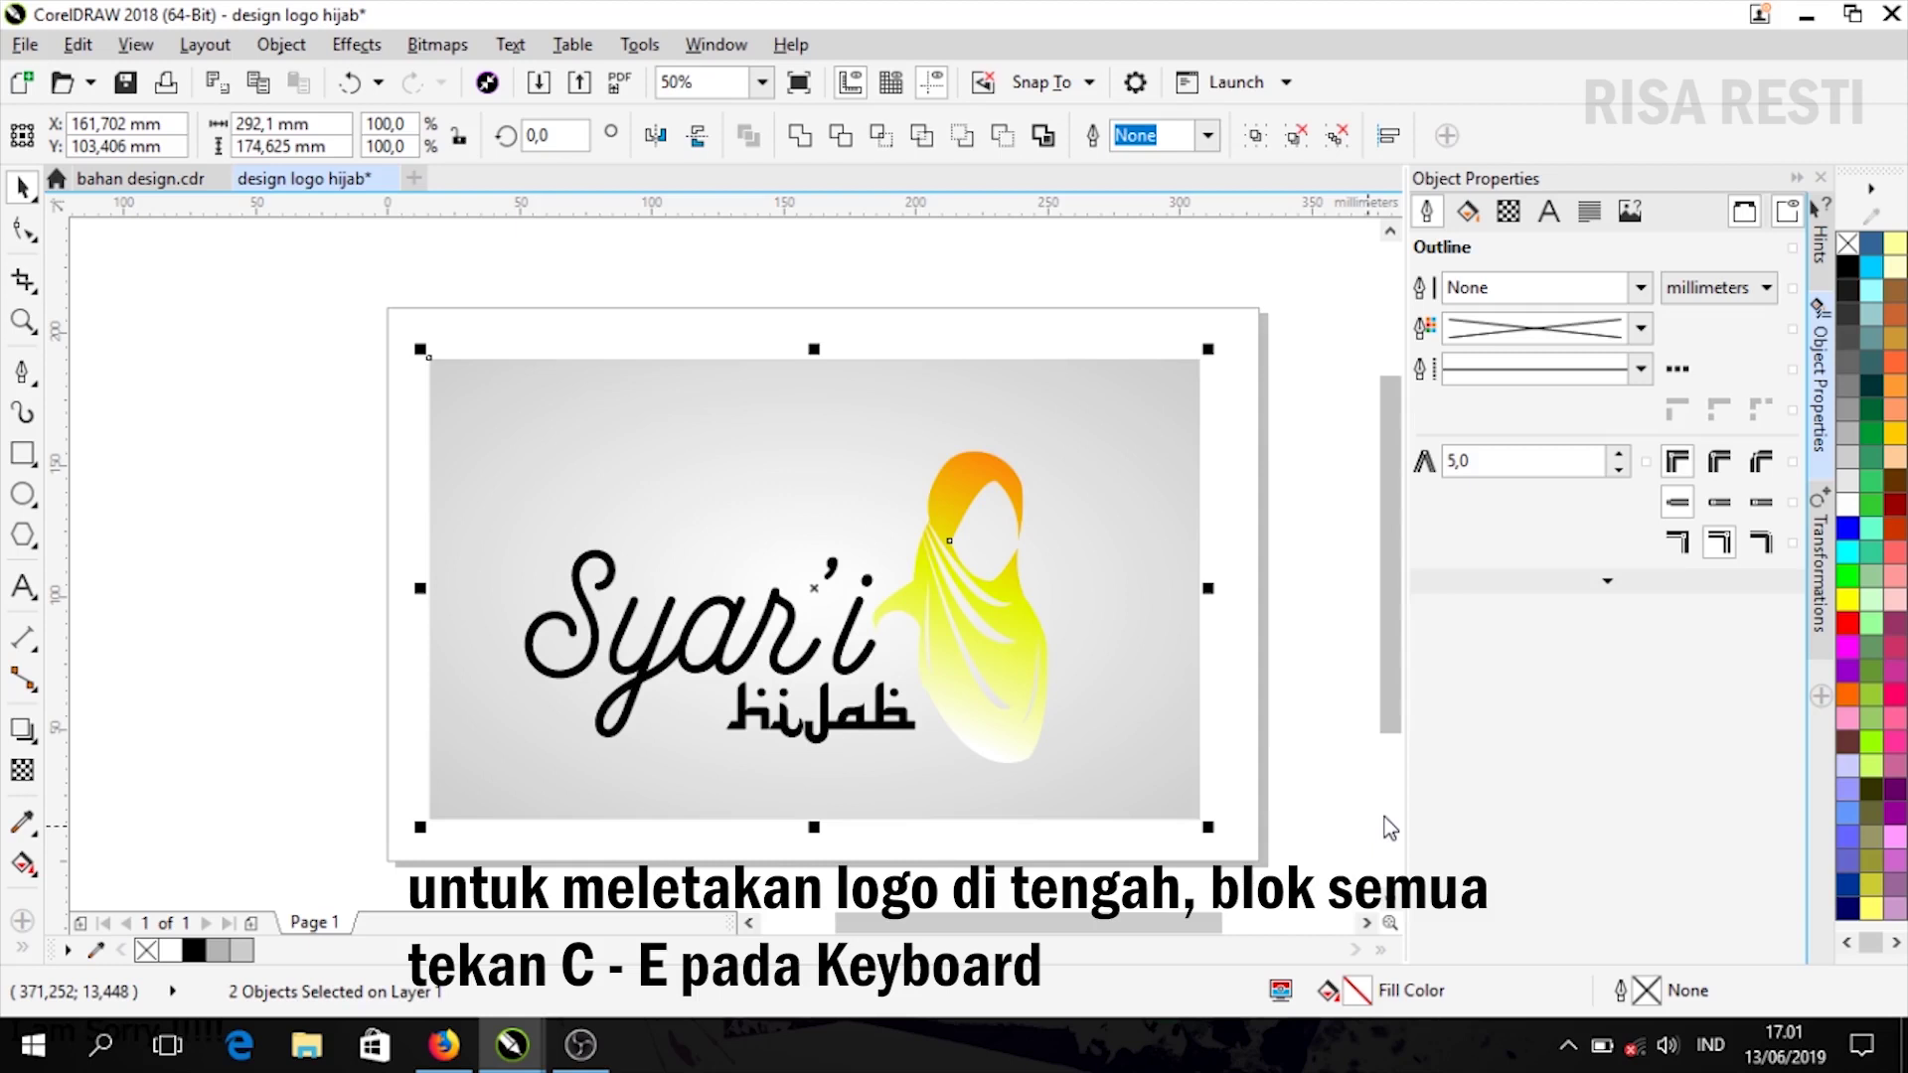
{"action": "key", "text": "c"}
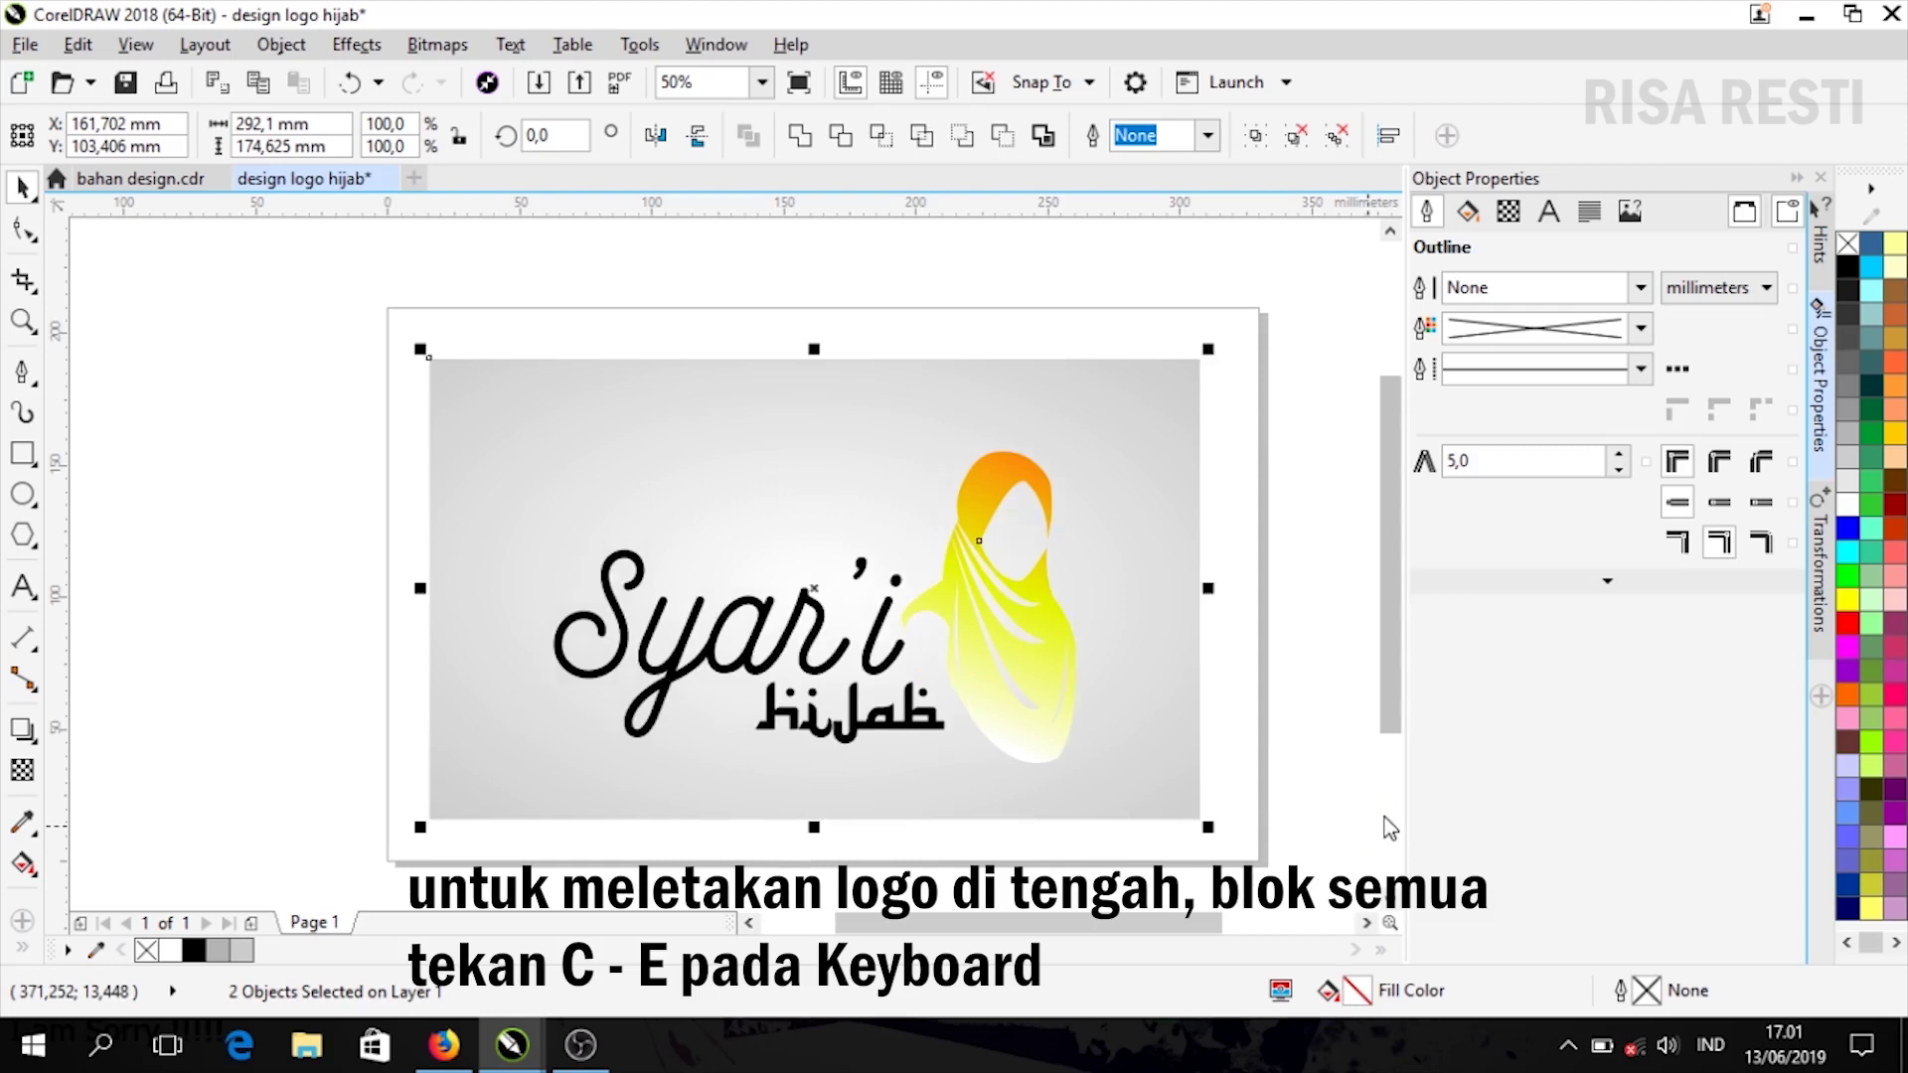
{"action": "key", "text": "e"}
{"action": "left_click", "coordinate": [1274, 469]}
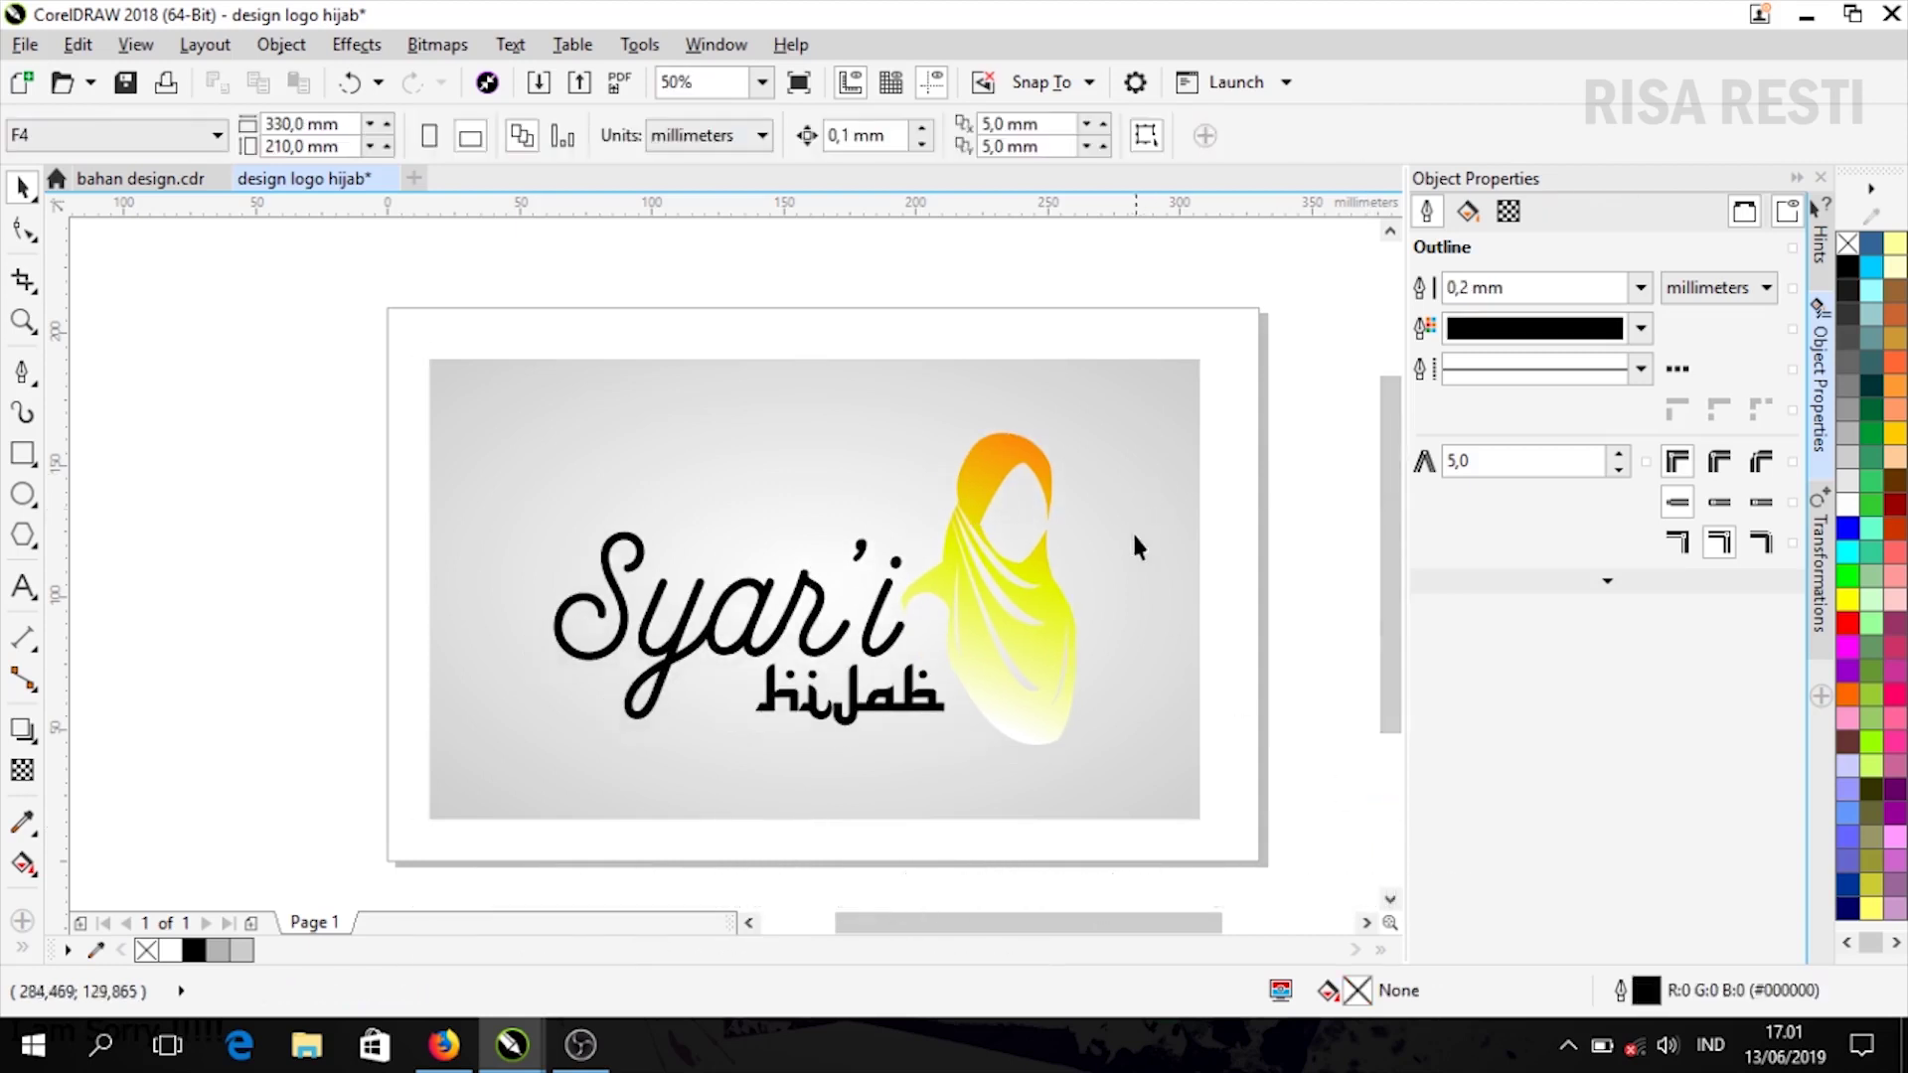
Ungroup the logo into the hijab figure and the two text lines
{"action": "left_click", "coordinate": [1050, 589]}
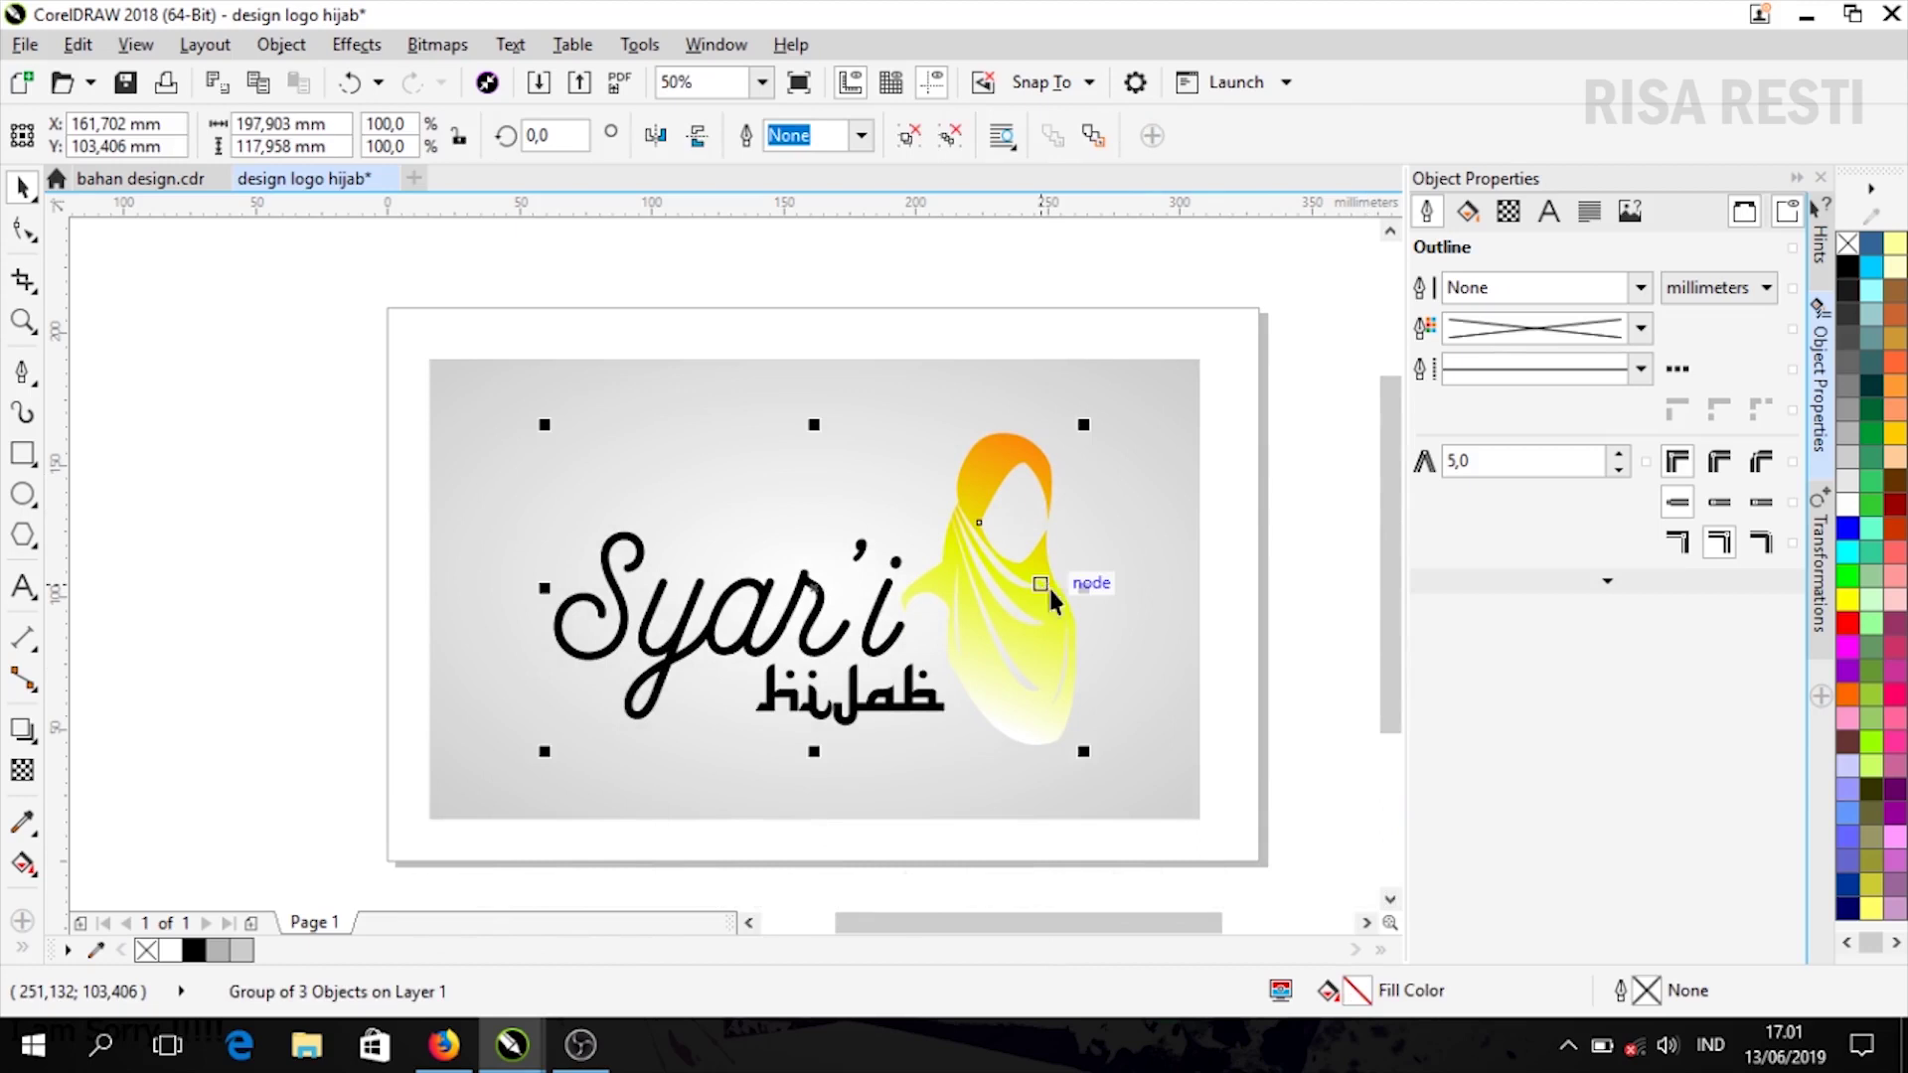
{"action": "key", "text": "ctrl+u"}
{"action": "left_click", "coordinate": [1049, 289]}
Apply a drop shadow to the hijab figure using the Flat Bottom Right preset
{"action": "left_click", "coordinate": [1007, 457]}
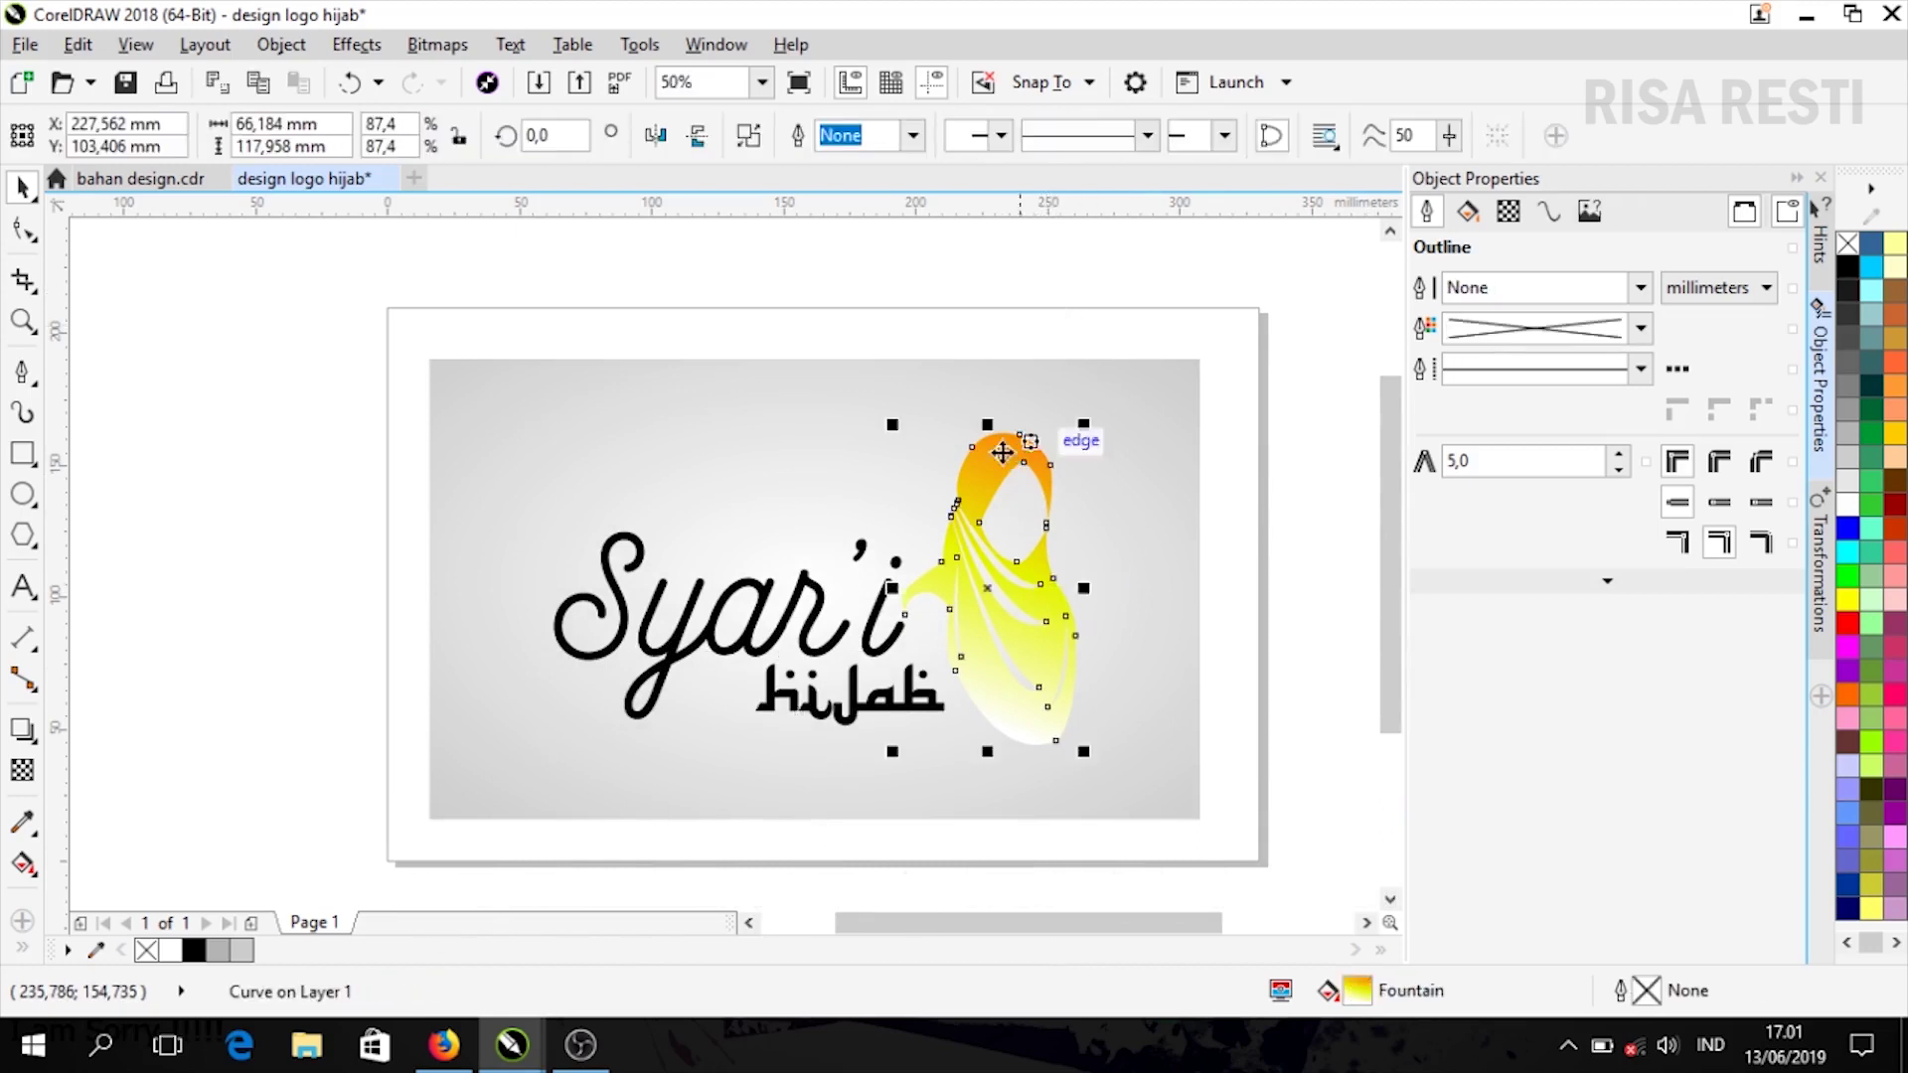
{"action": "left_click", "coordinate": [38, 743]}
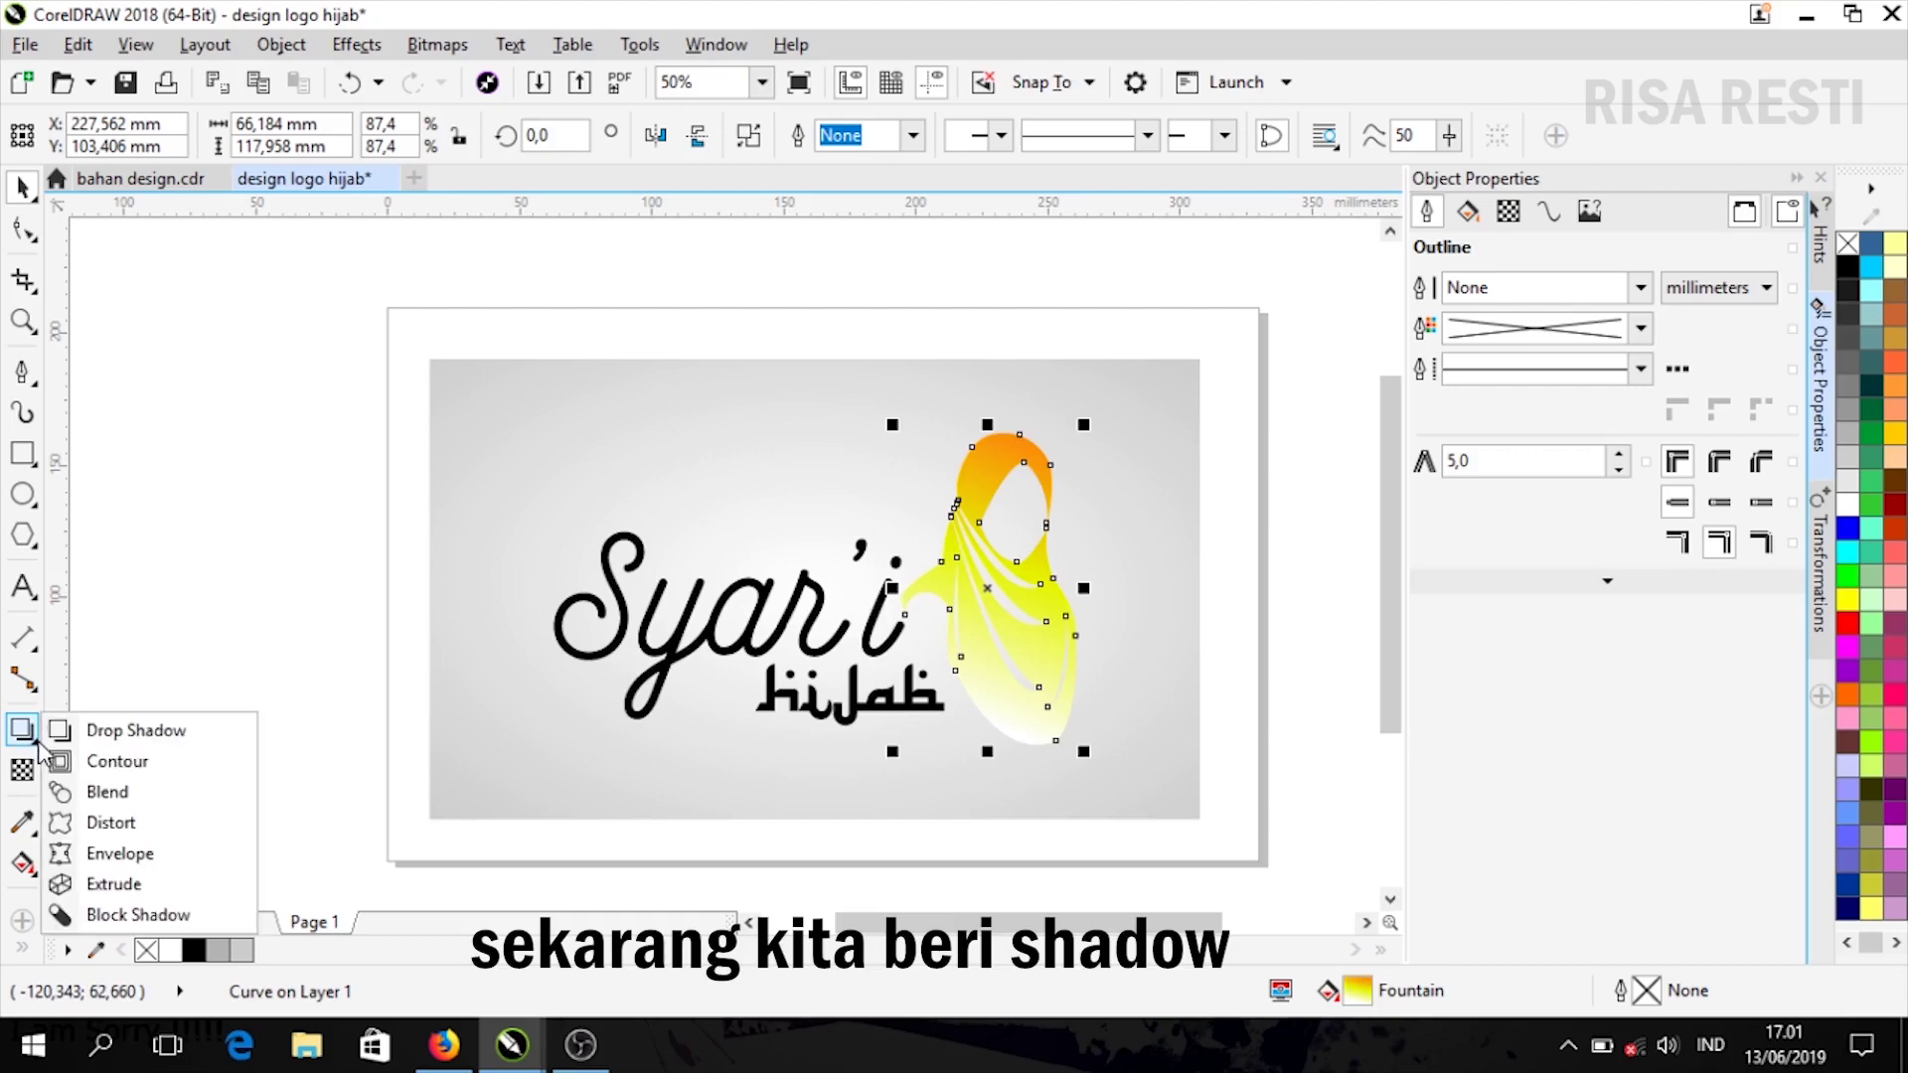
{"action": "left_click", "coordinate": [91, 746]}
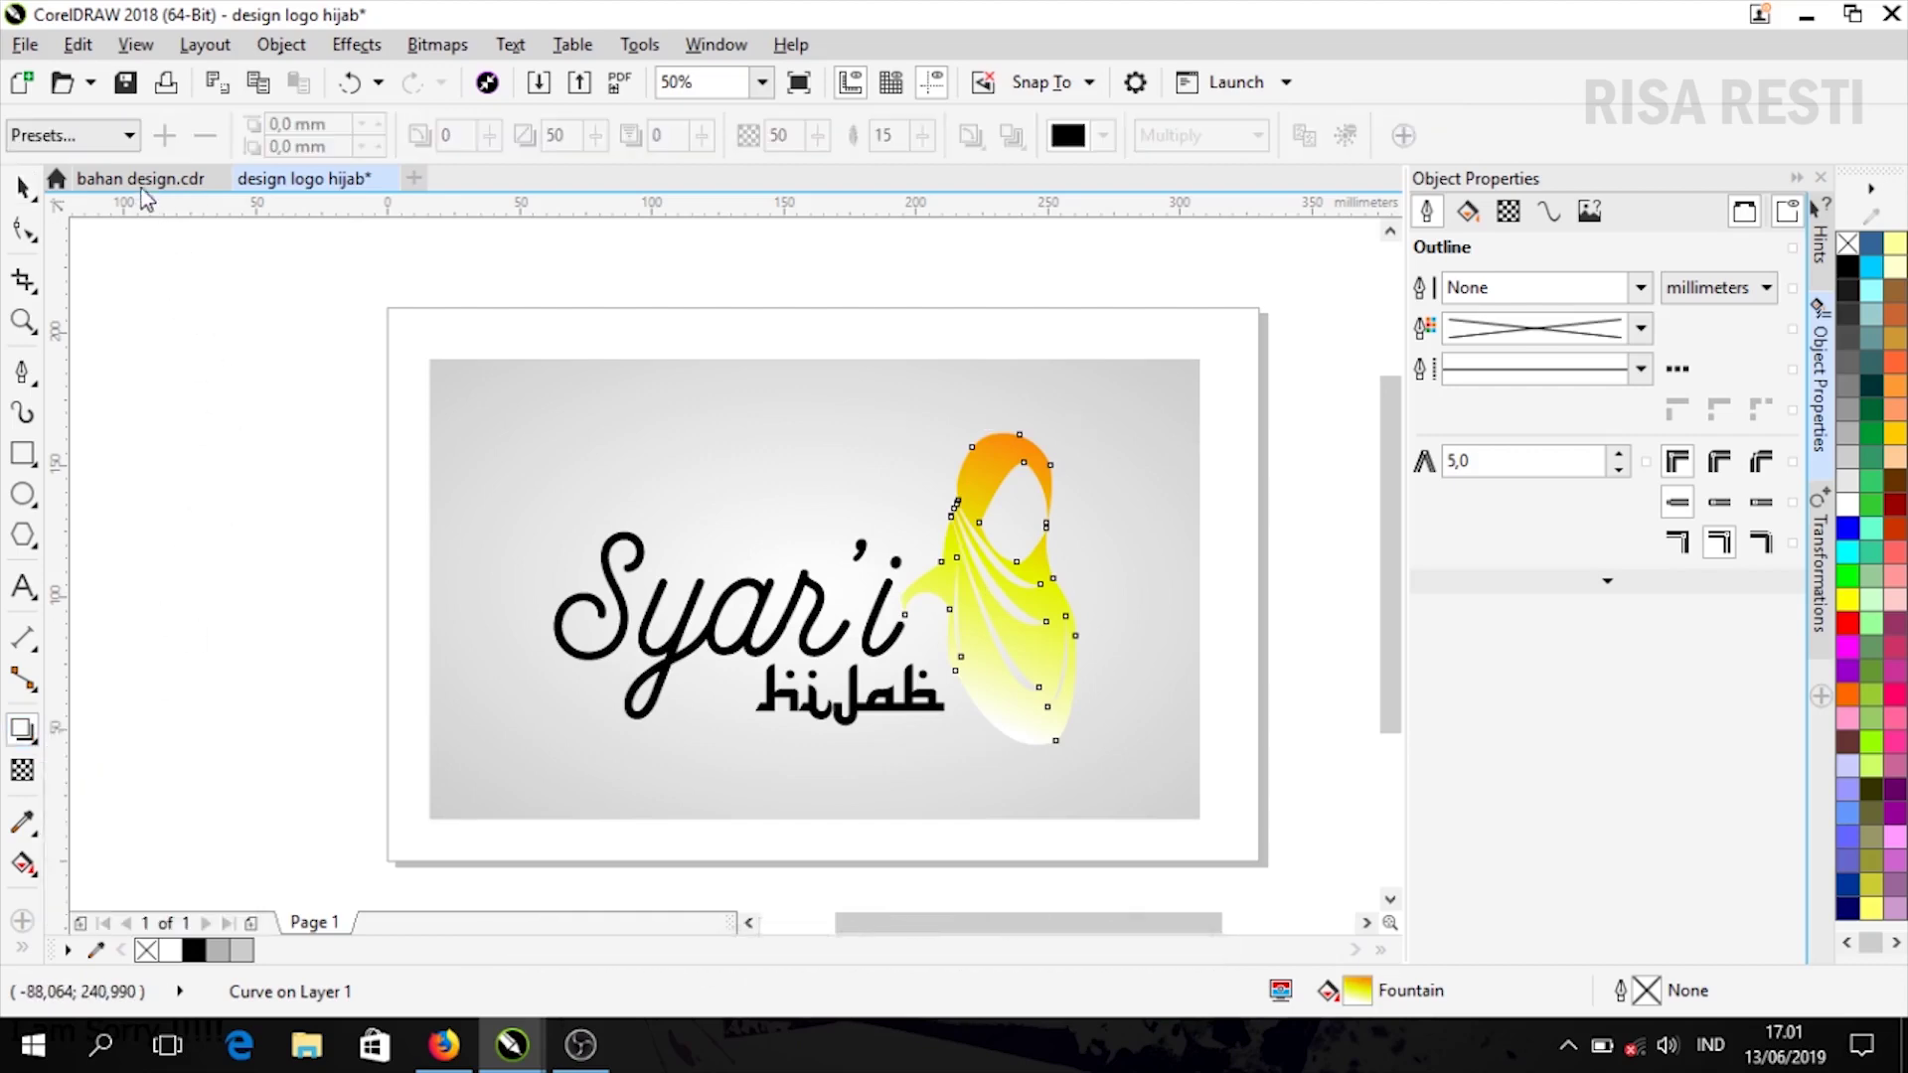
{"action": "left_click", "coordinate": [129, 136]}
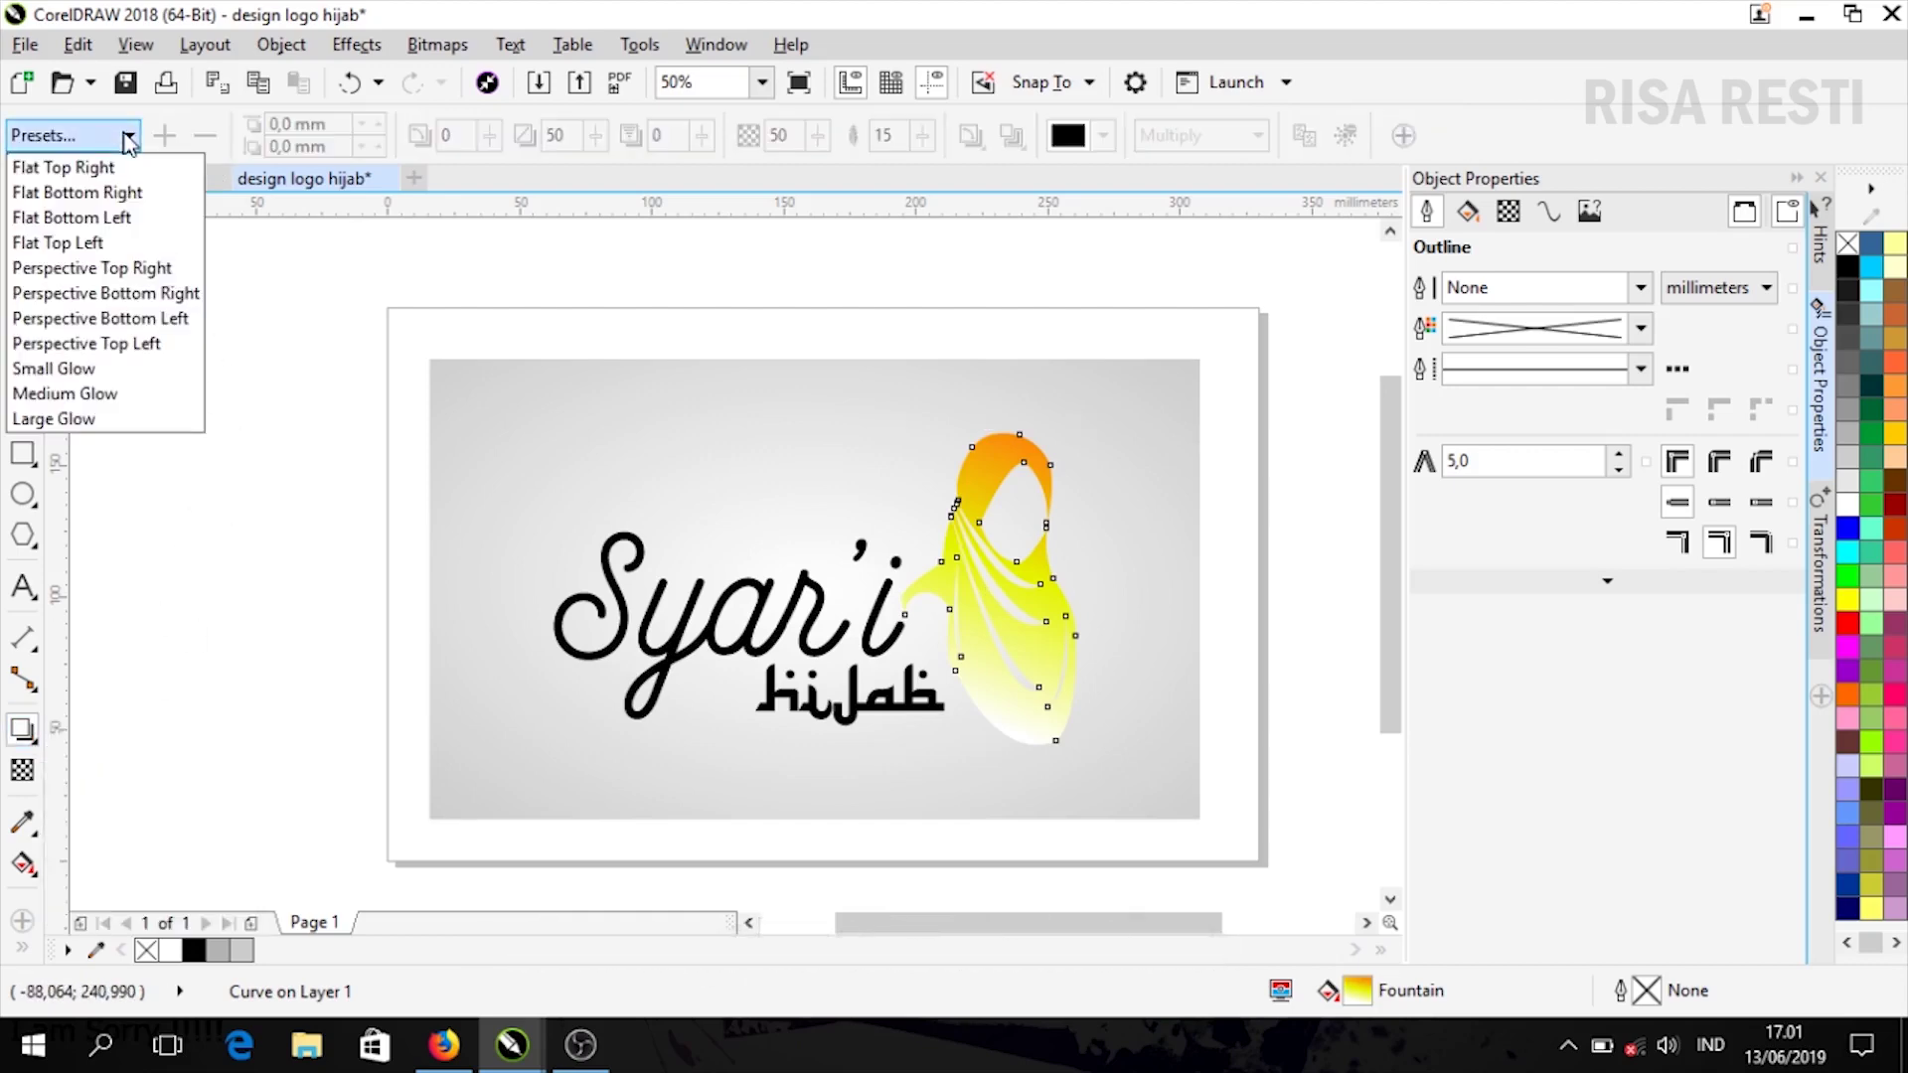
{"action": "left_click", "coordinate": [132, 193]}
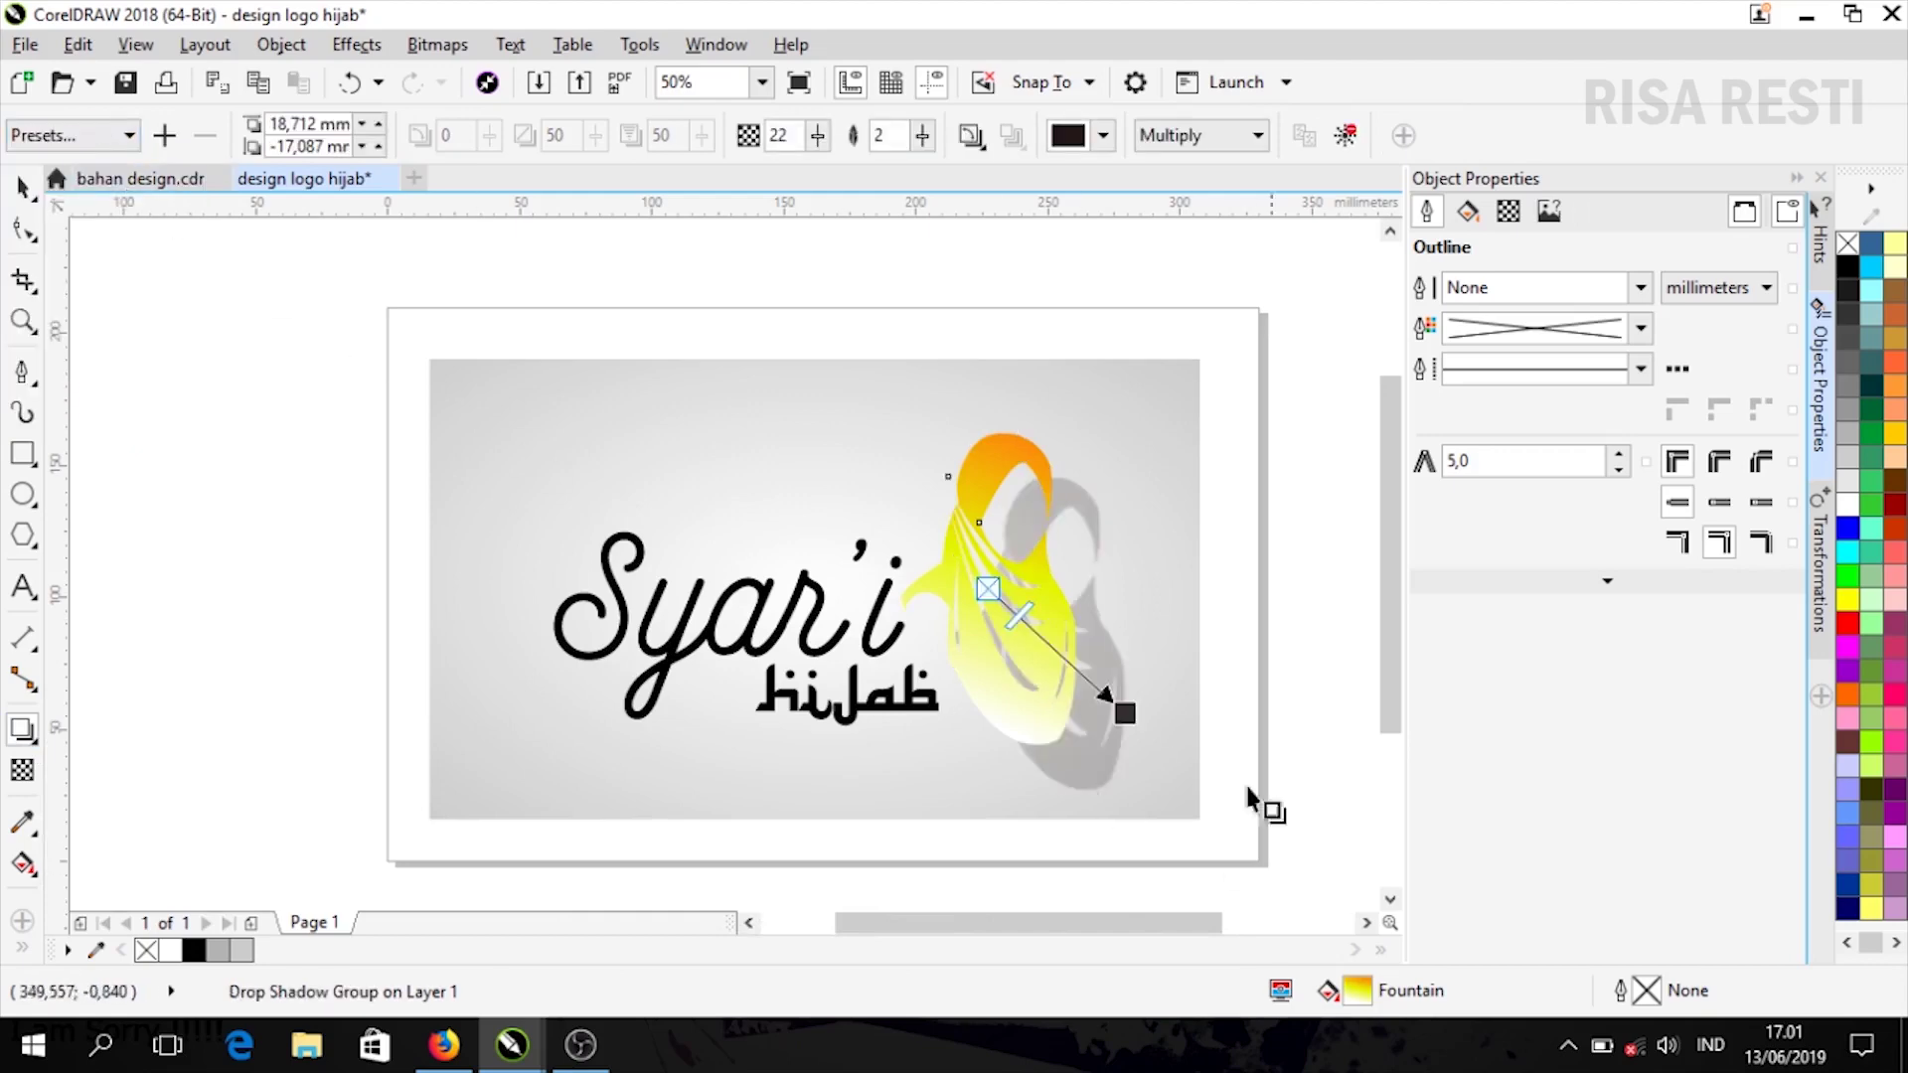
Pull the figure's shadow in to an offset of about 2.1 mm by -2.4 mm and raise its opacity to 31
{"action": "scroll", "coordinate": [1117, 703], "scroll_direction": "up", "scroll_amount": 2}
{"action": "left_click_drag", "start_coordinate": [1143, 756], "coordinate": [1056, 716]}
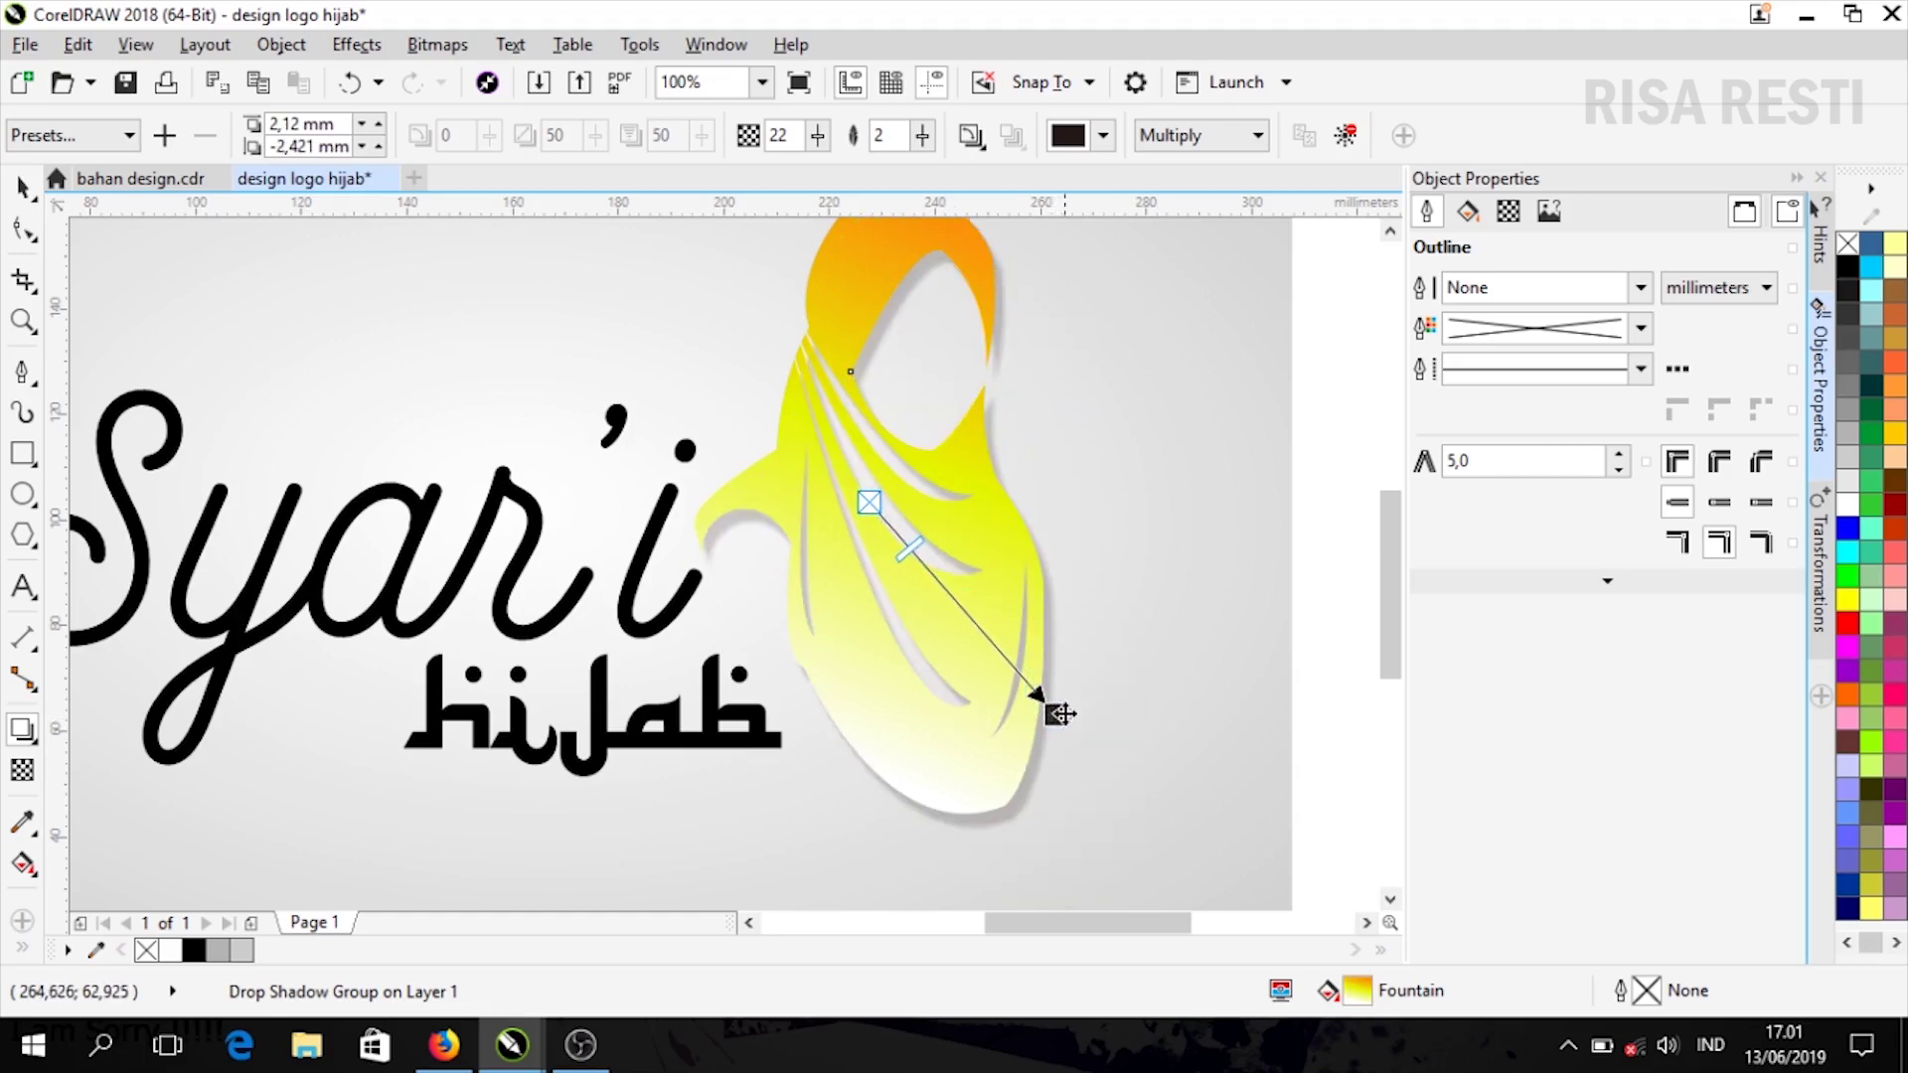
{"action": "left_click_drag", "start_coordinate": [909, 545], "coordinate": [926, 565]}
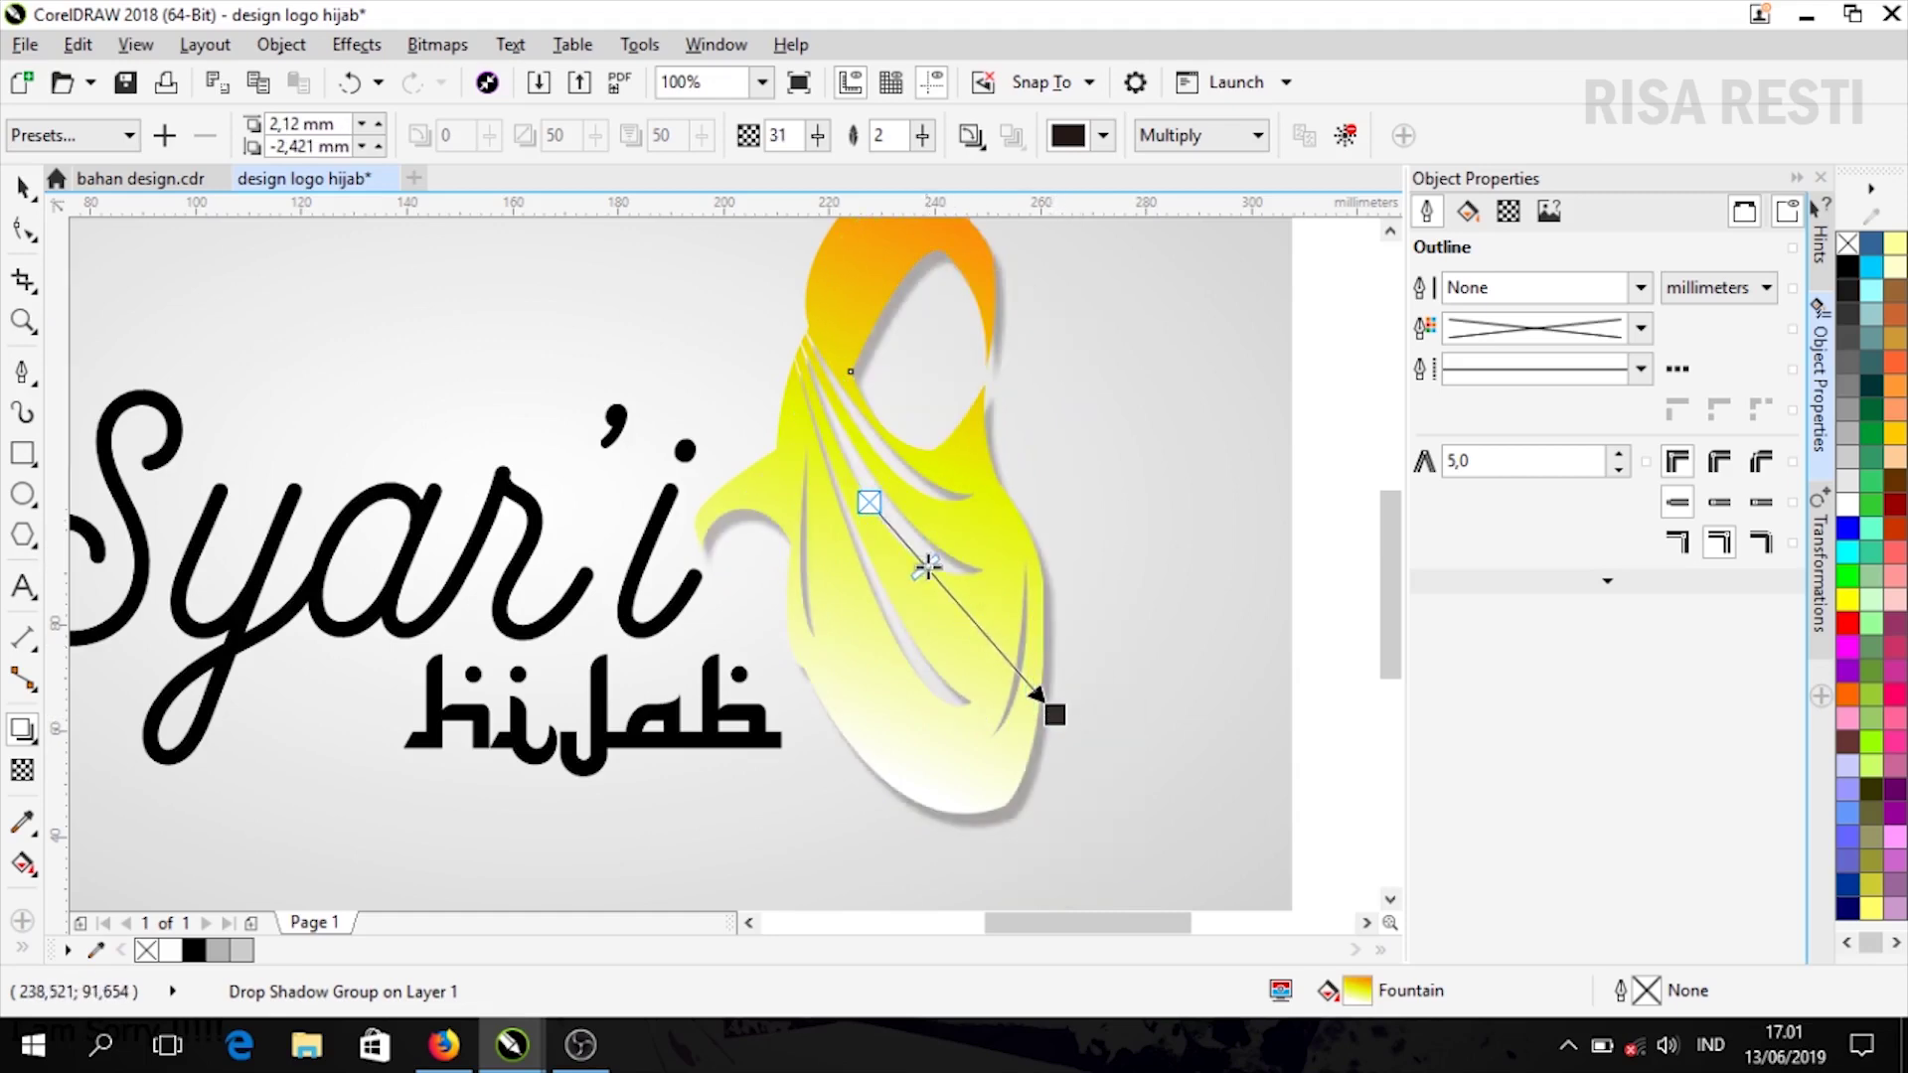
{"action": "left_click", "coordinate": [22, 187]}
Group the "Syar'i" and "hijab" text lines together
{"action": "scroll", "coordinate": [809, 430], "scroll_direction": "down", "scroll_amount": 1}
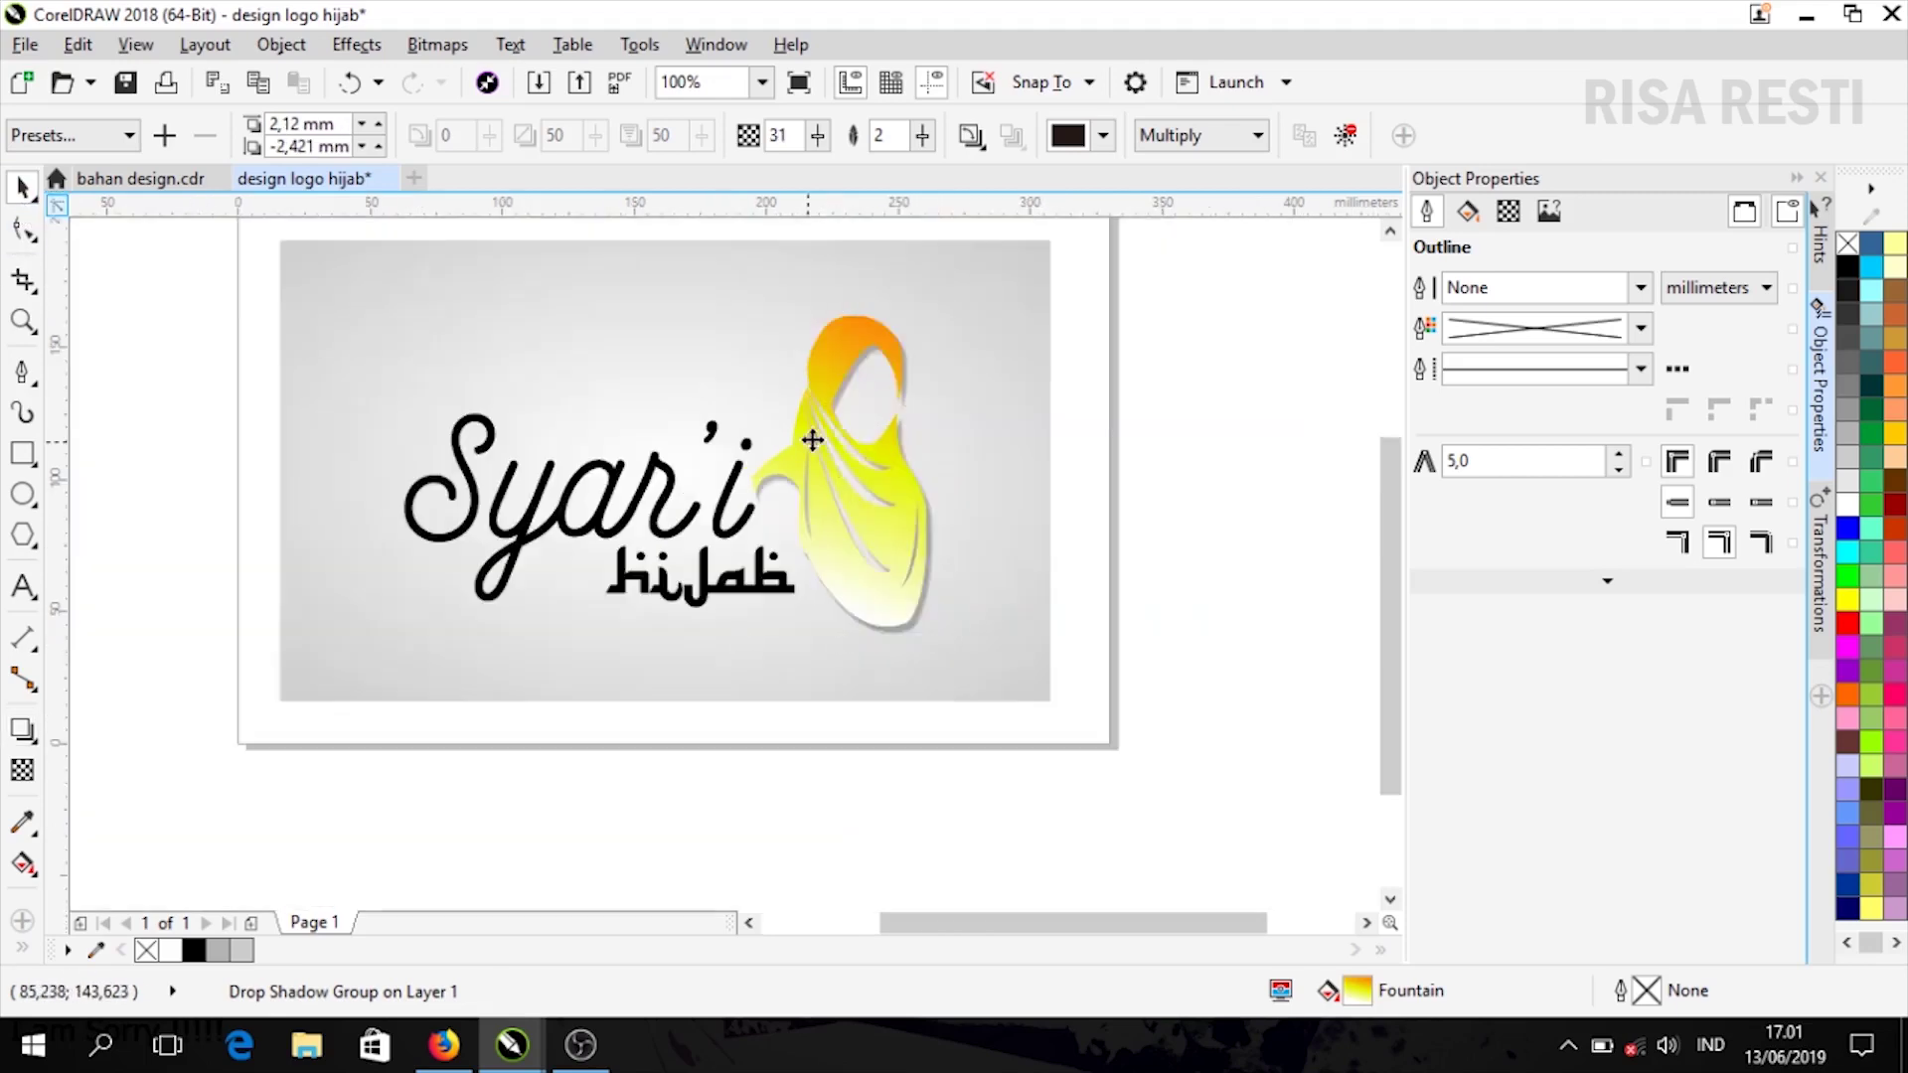
{"action": "left_click", "coordinate": [659, 519]}
{"action": "left_click", "coordinate": [698, 596], "text": "shift"}
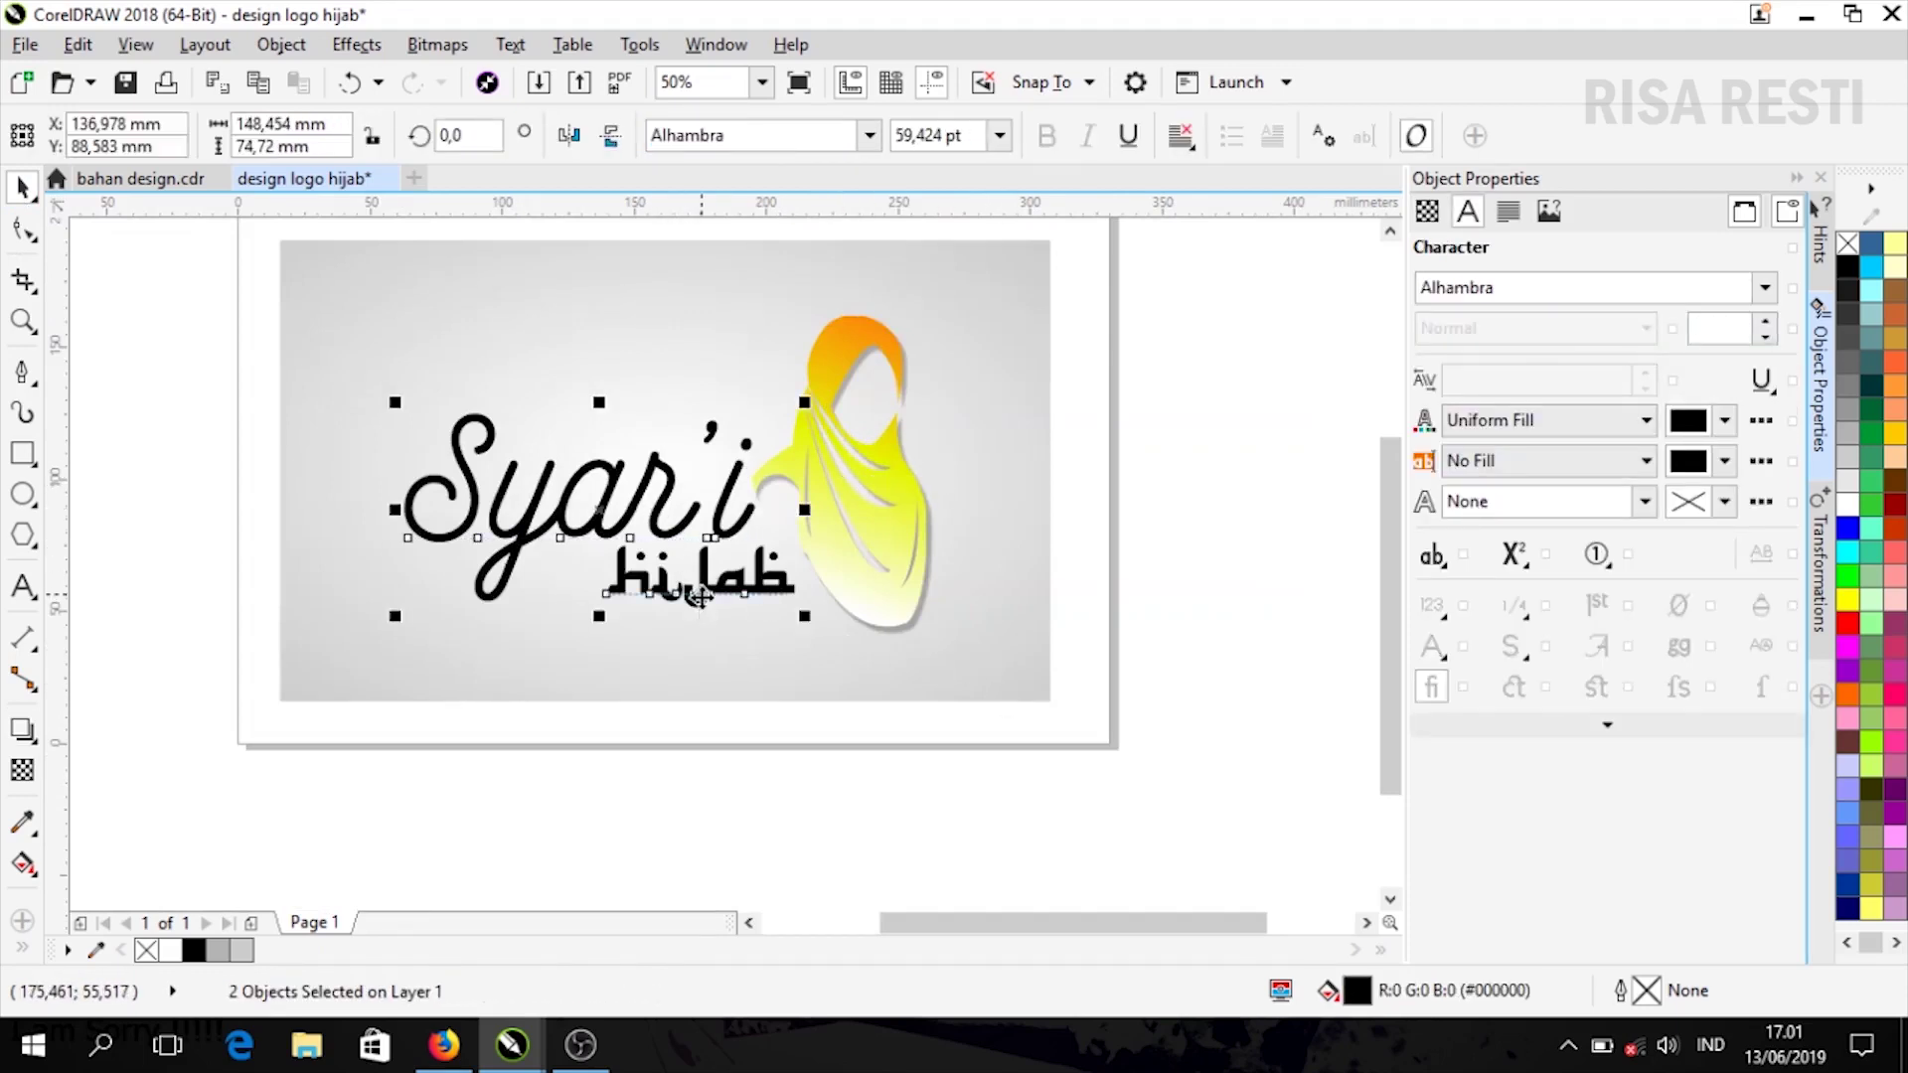
{"action": "key", "text": "ctrl+g"}
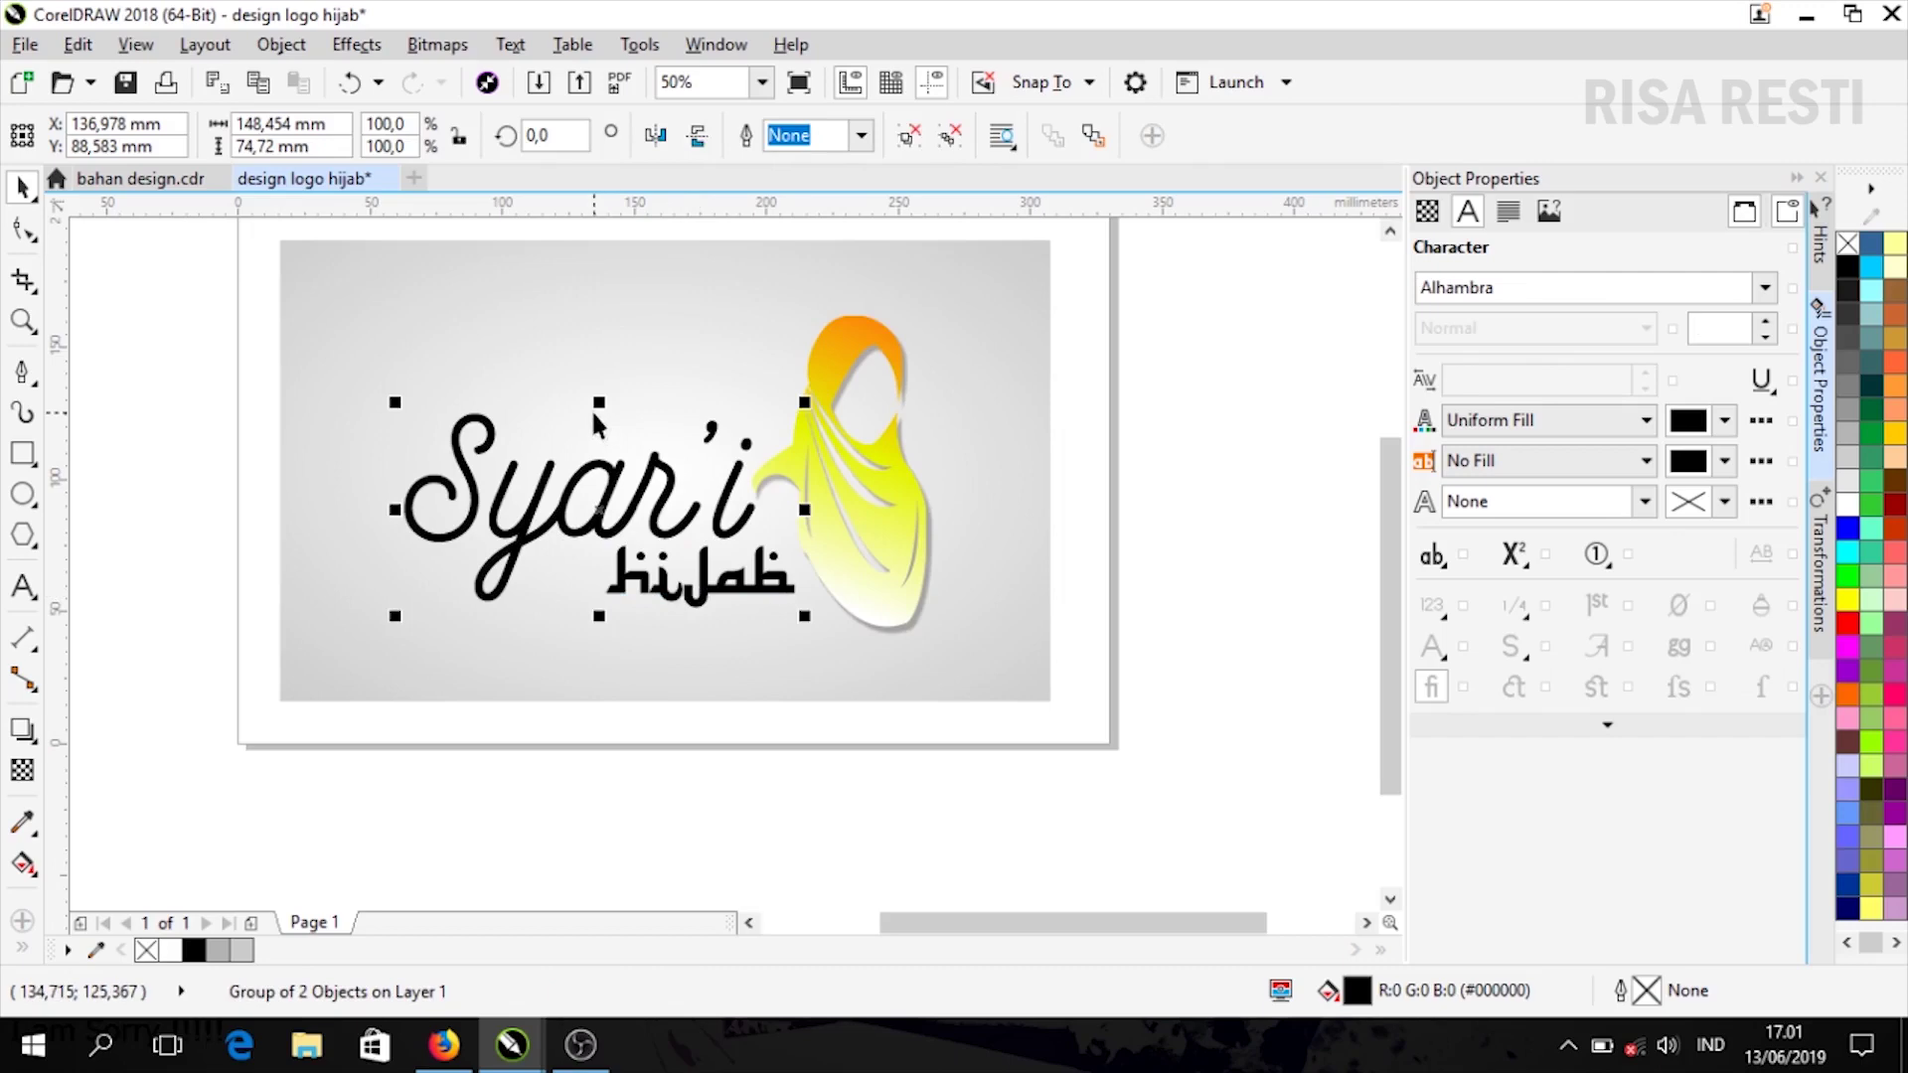
{"action": "key", "text": "ctrl+z"}
{"action": "left_click_drag", "start_coordinate": [223, 326], "coordinate": [815, 696]}
{"action": "key", "text": "ctrl+g"}
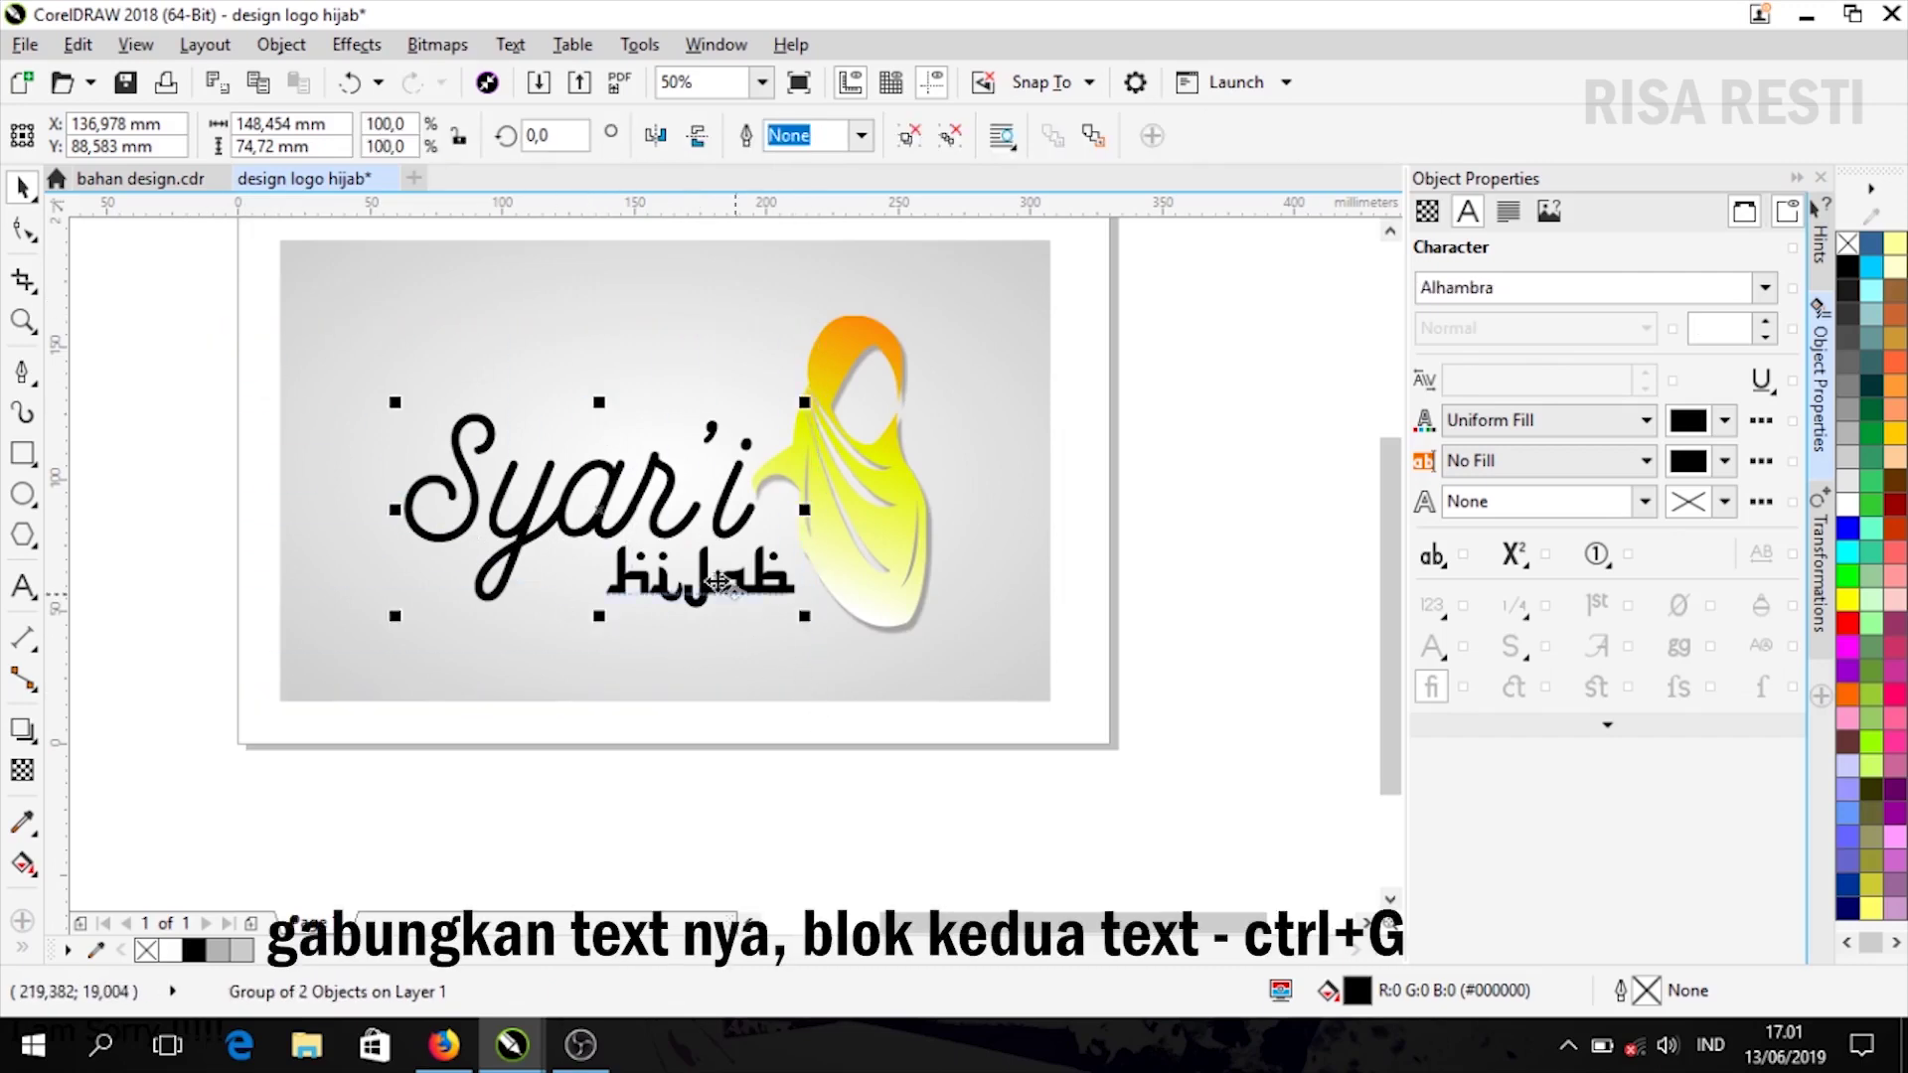
Apply a drop shadow to the text group using the Flat Bottom Right preset
{"action": "left_click", "coordinate": [21, 731]}
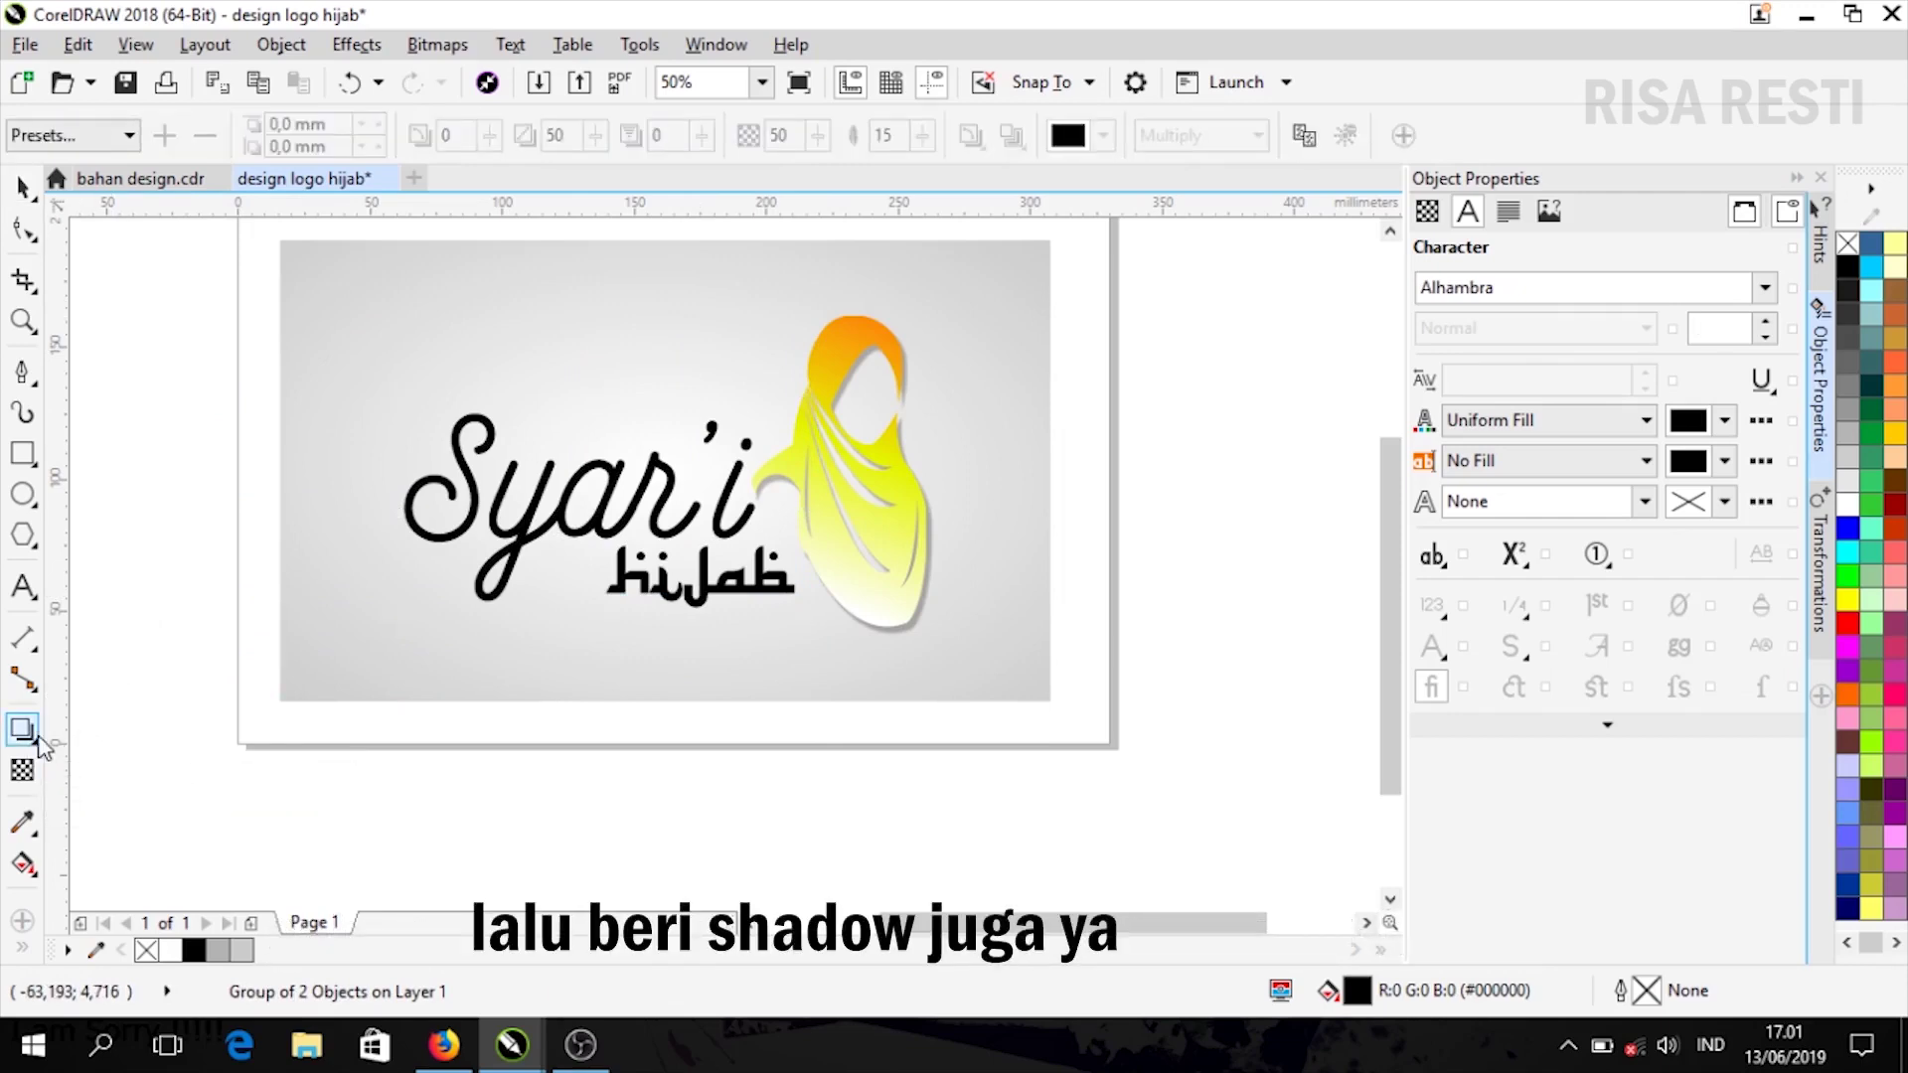
{"action": "left_click", "coordinate": [36, 739]}
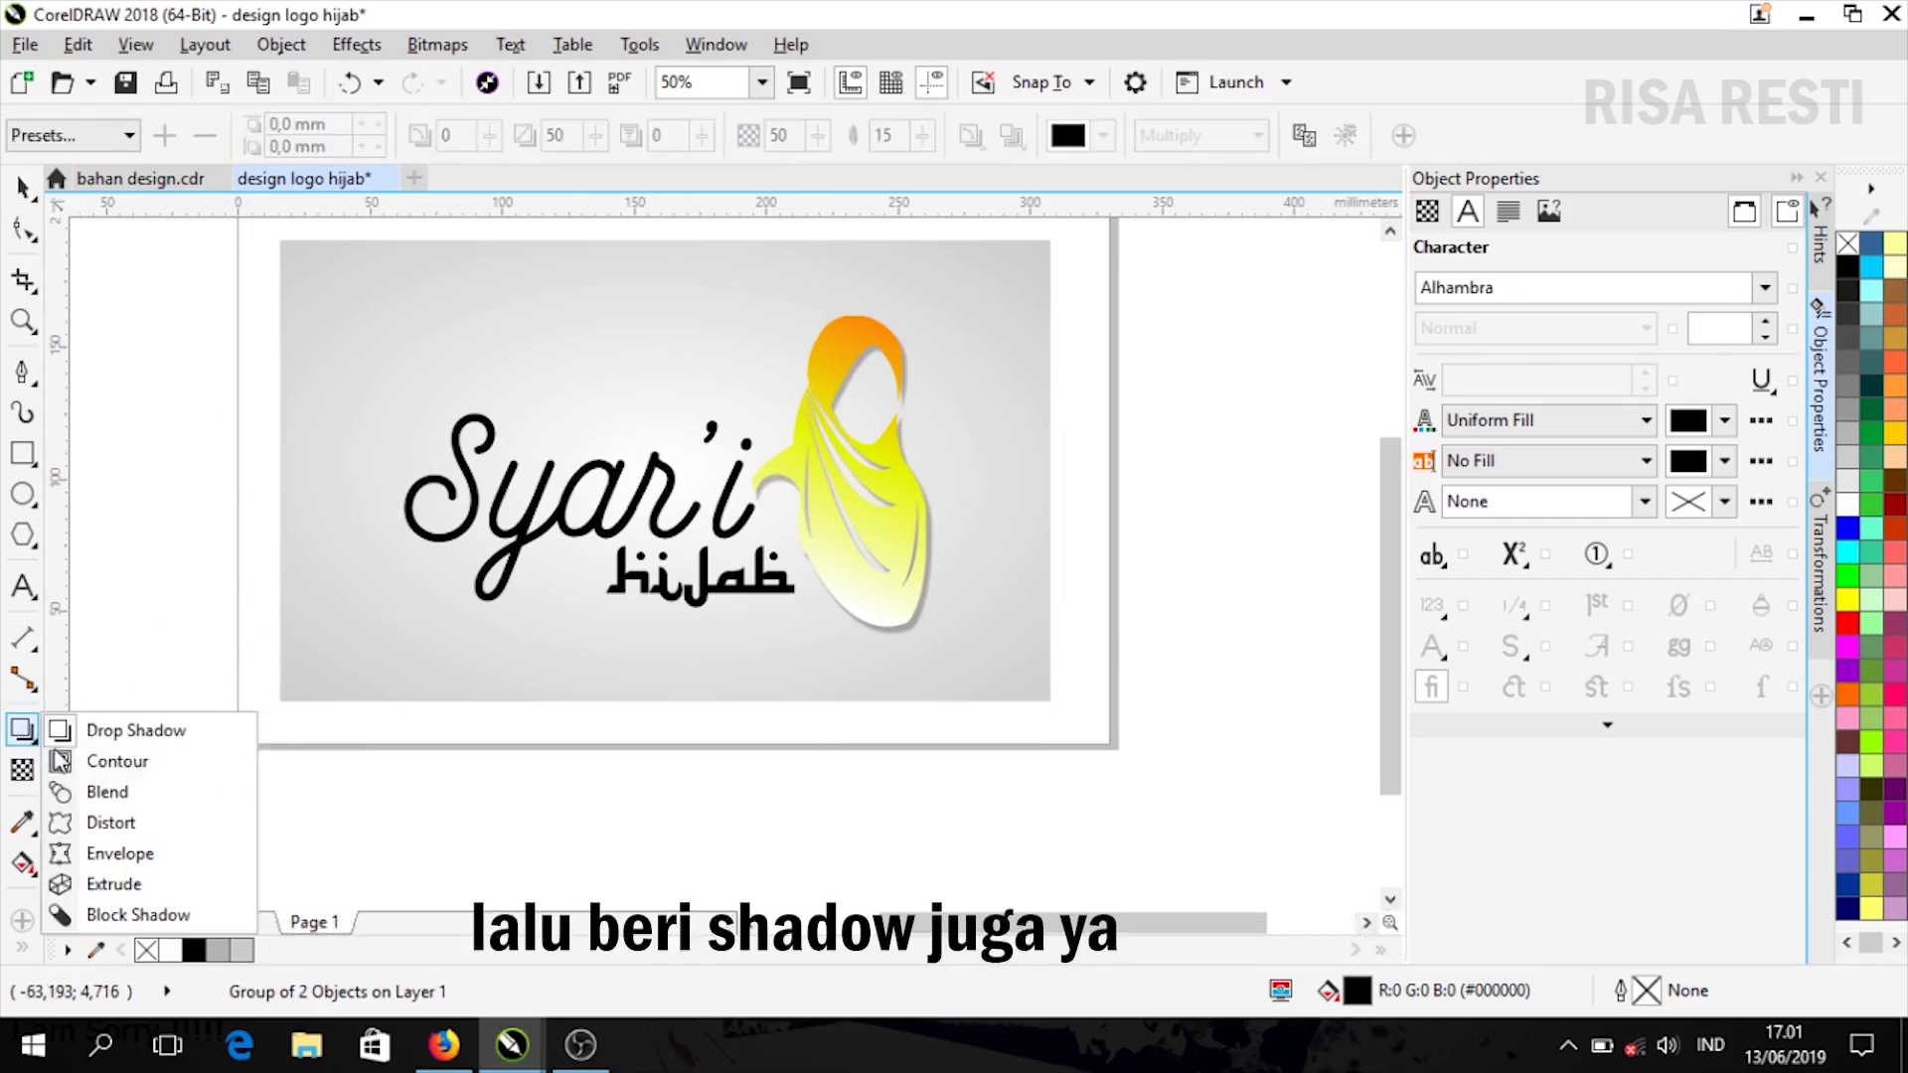
{"action": "left_click", "coordinate": [99, 733]}
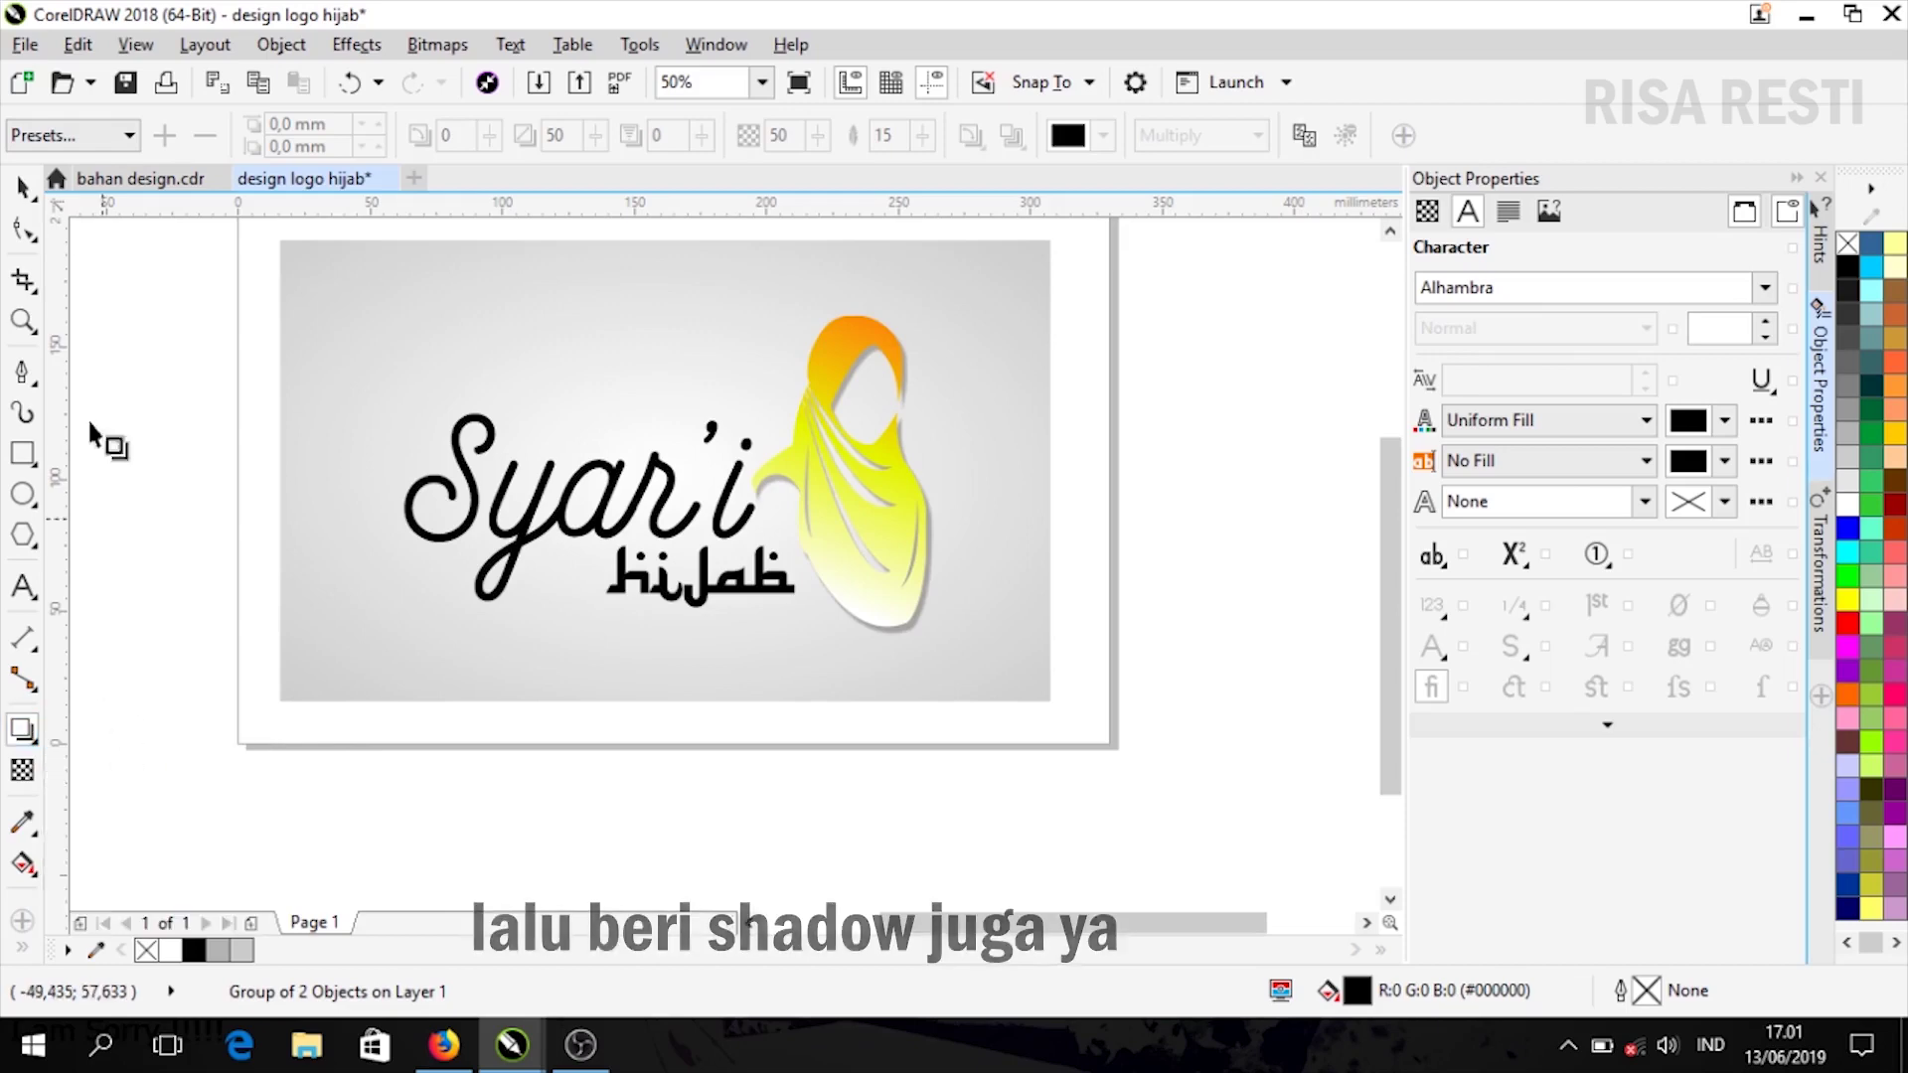
{"action": "left_click", "coordinate": [127, 136]}
{"action": "left_click", "coordinate": [149, 192]}
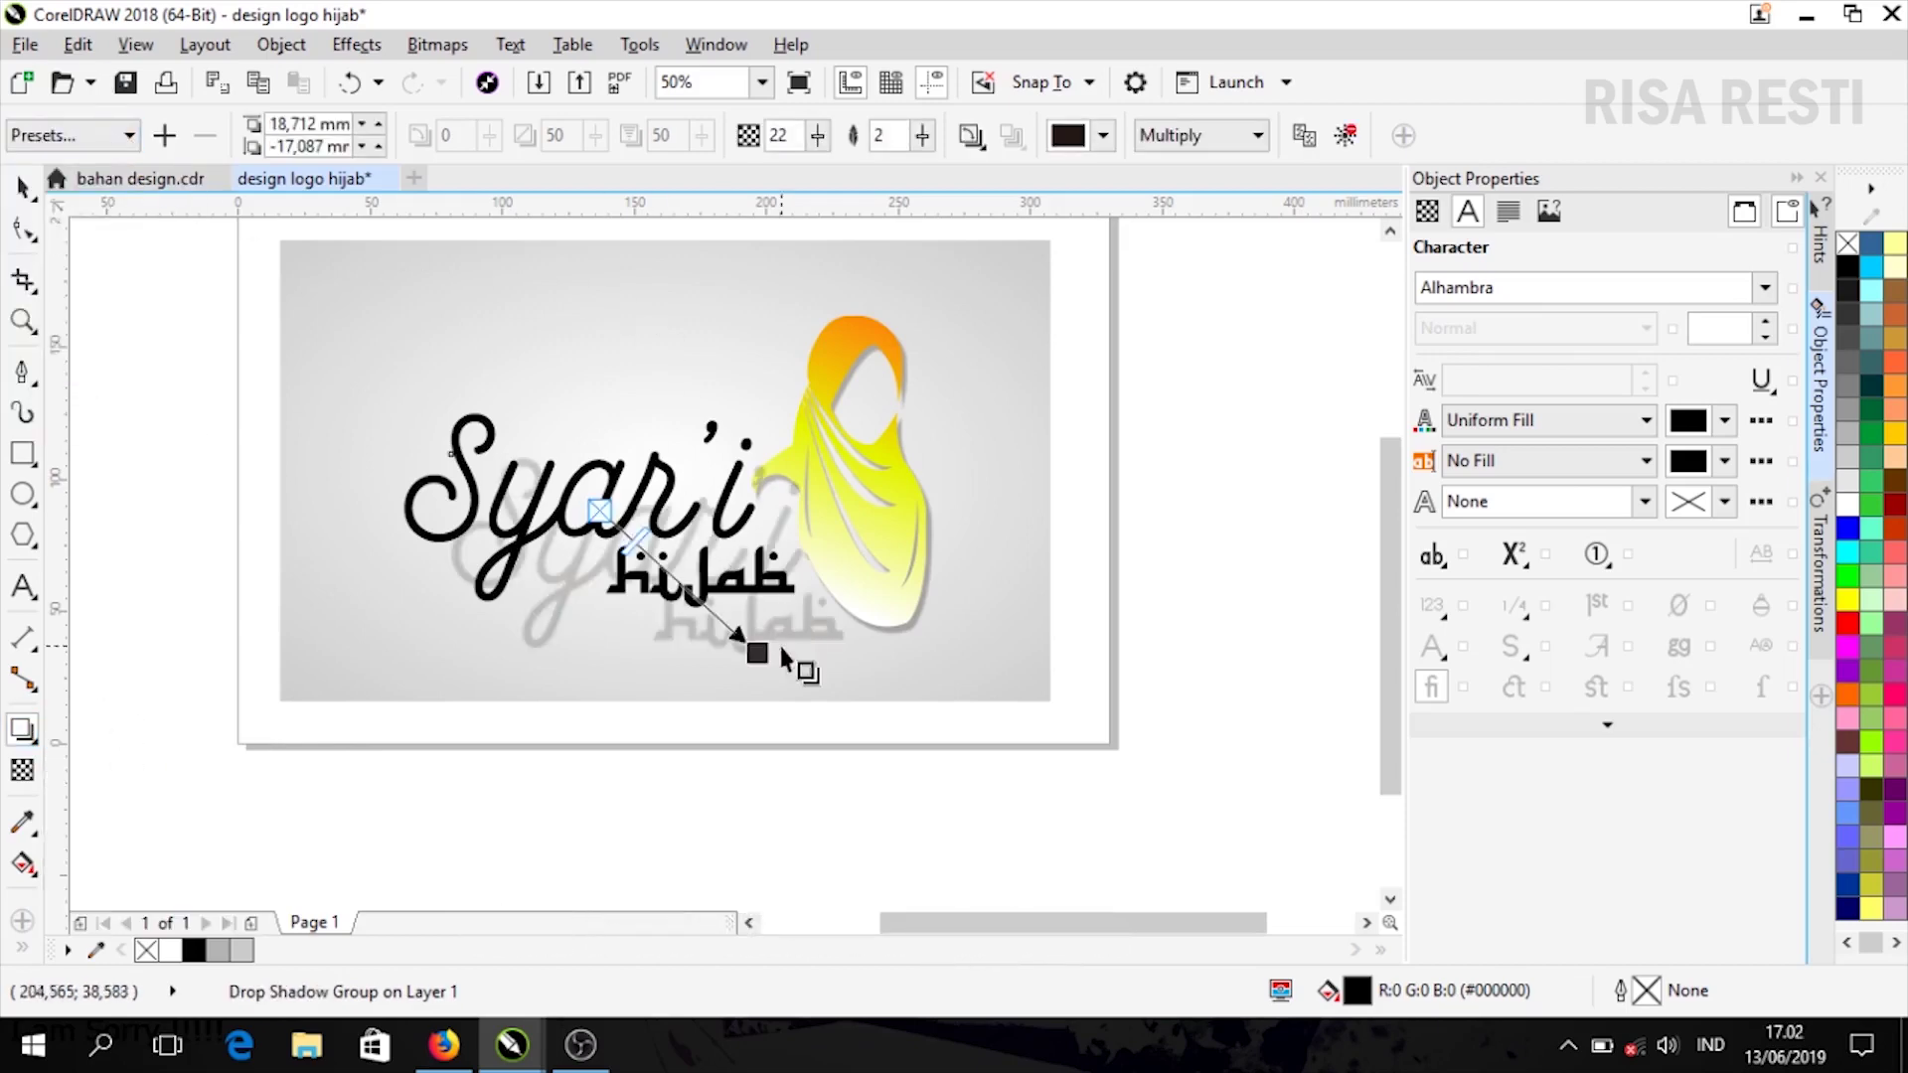
Pull the text shadow in to an offset of about 1.6 mm by -1.5 mm and raise its opacity to 41
{"action": "scroll", "coordinate": [741, 621], "scroll_direction": "up", "scroll_amount": 1}
{"action": "left_click_drag", "start_coordinate": [796, 710], "coordinate": [703, 629]}
{"action": "left_click_drag", "start_coordinate": [529, 468], "coordinate": [562, 513]}
{"action": "left_click", "coordinate": [23, 186]}
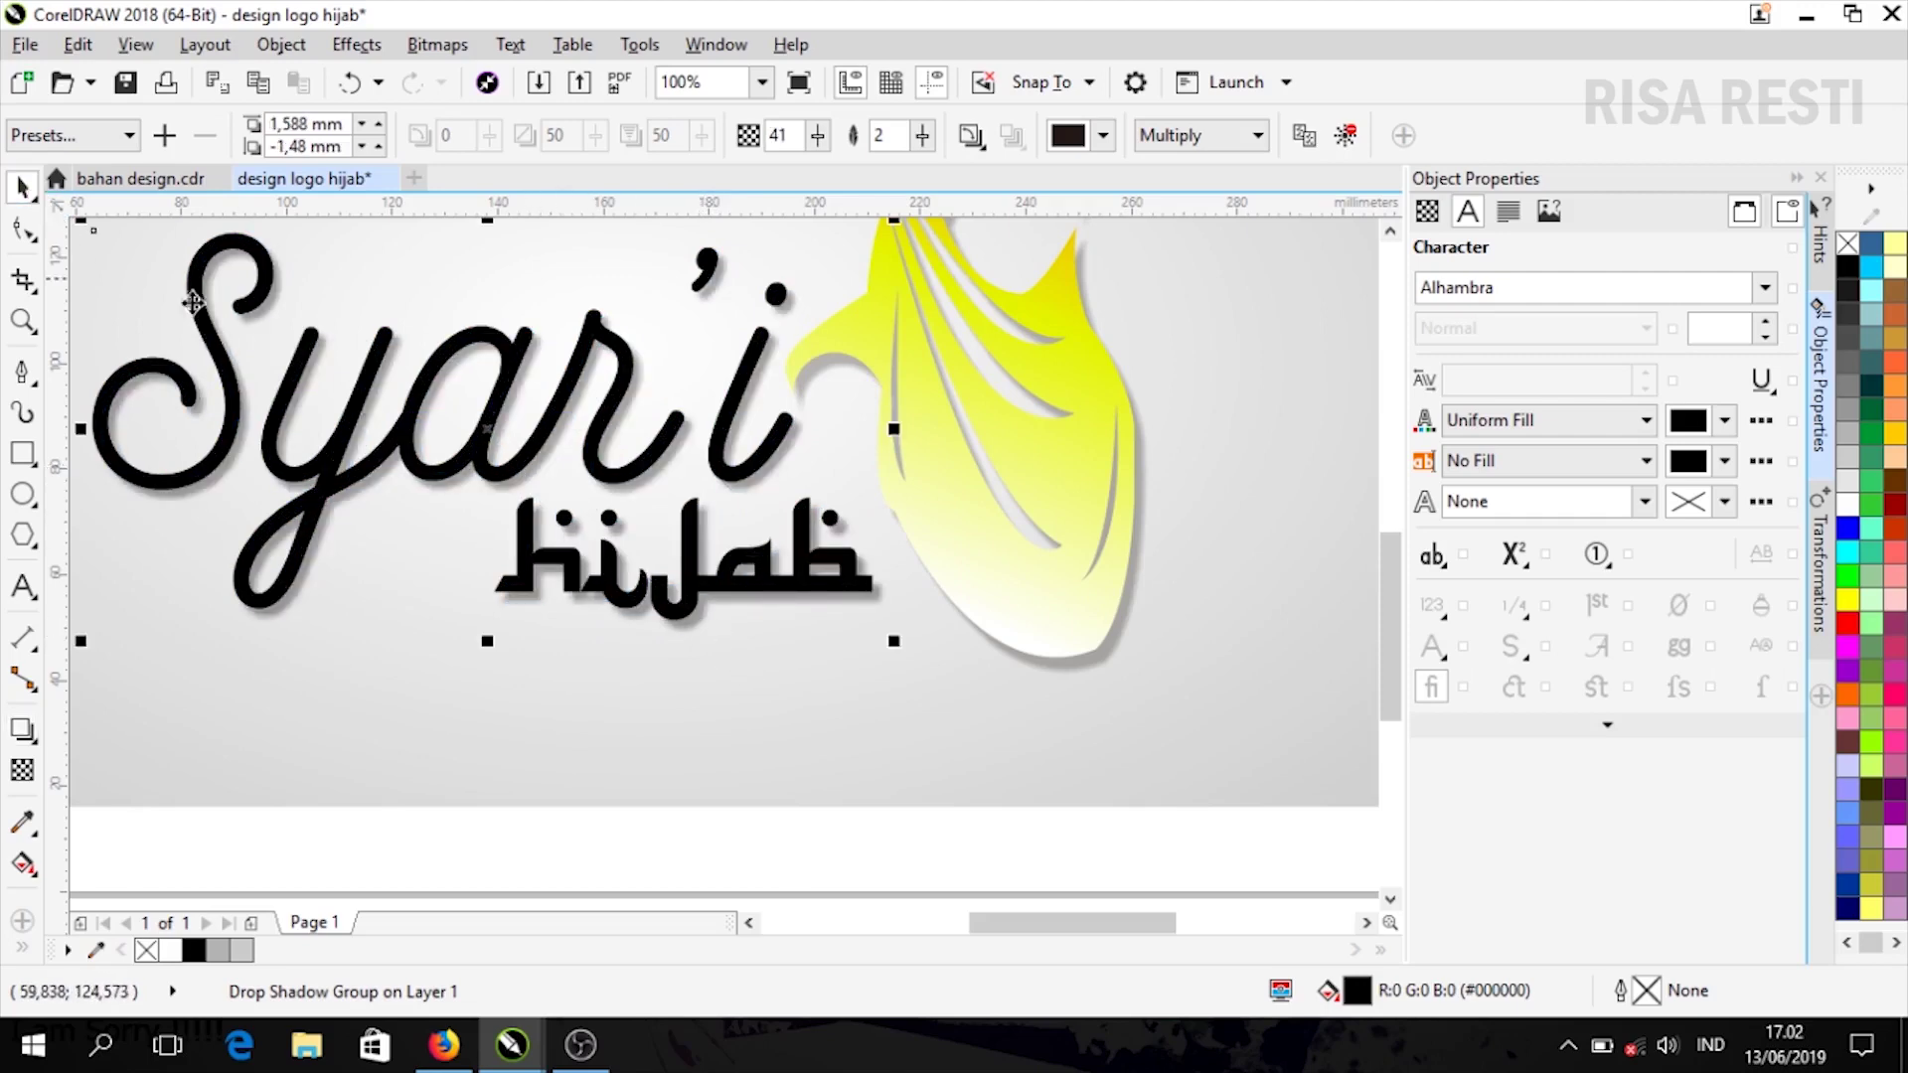
{"action": "scroll", "coordinate": [846, 541], "scroll_direction": "down", "scroll_amount": 2}
{"action": "left_click", "coordinate": [1291, 479]}
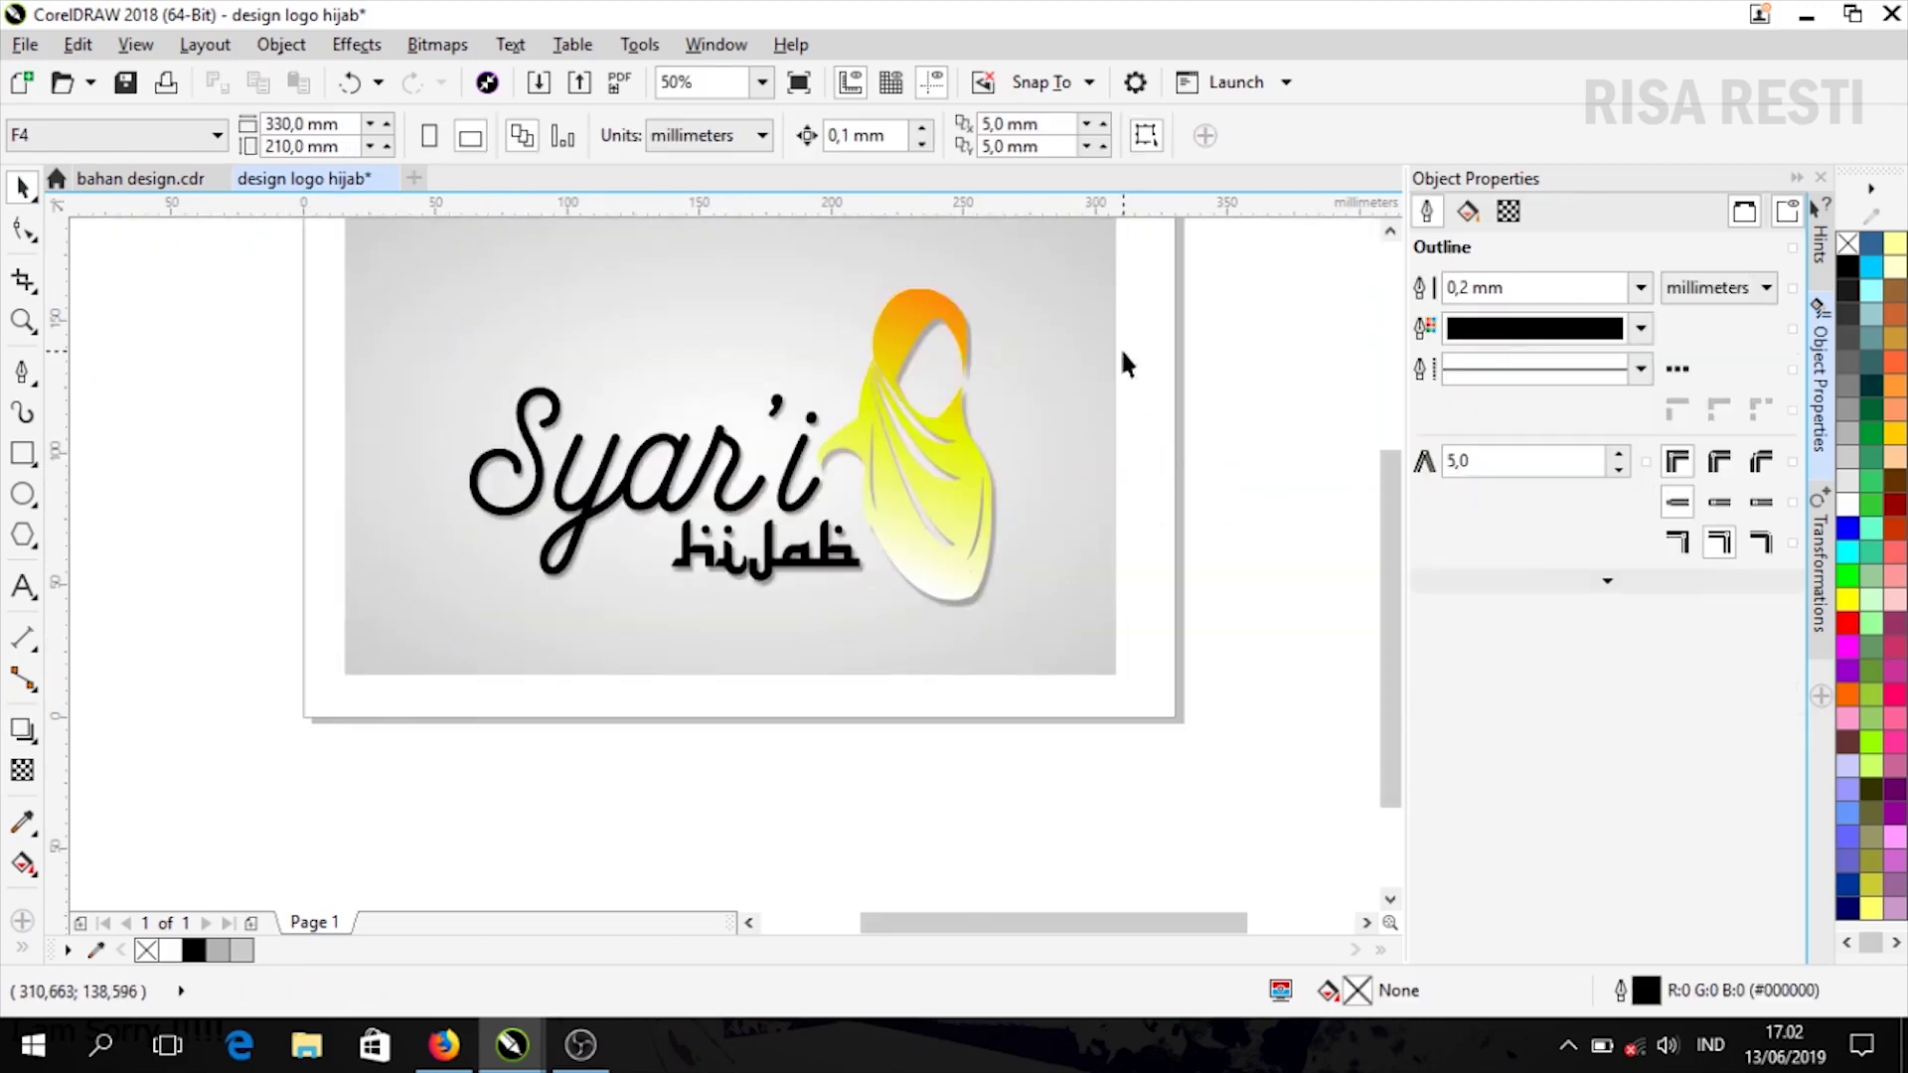
Group the background, the hijab figure and the text with their shadows into one object
{"action": "scroll", "coordinate": [1275, 426], "scroll_direction": "up", "scroll_amount": 1}
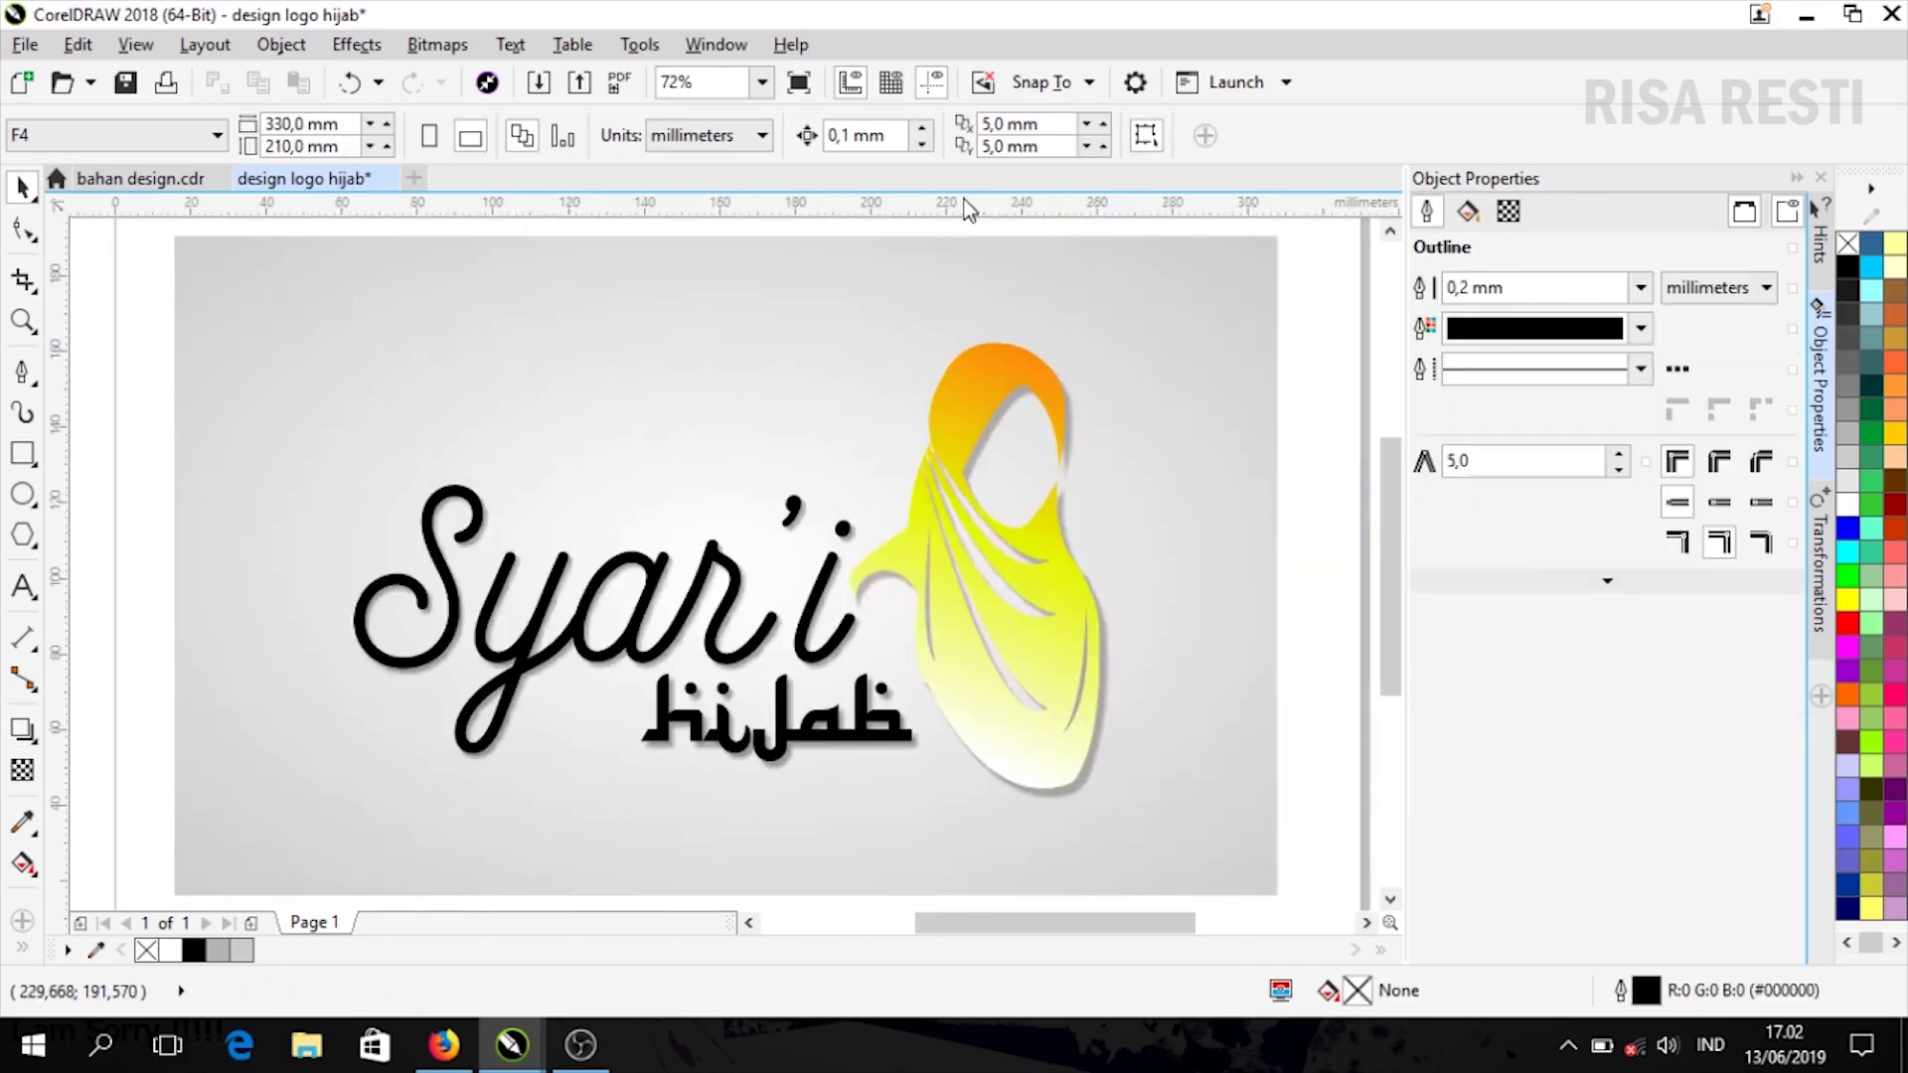
{"action": "scroll", "coordinate": [1242, 527], "scroll_direction": "down", "scroll_amount": 2}
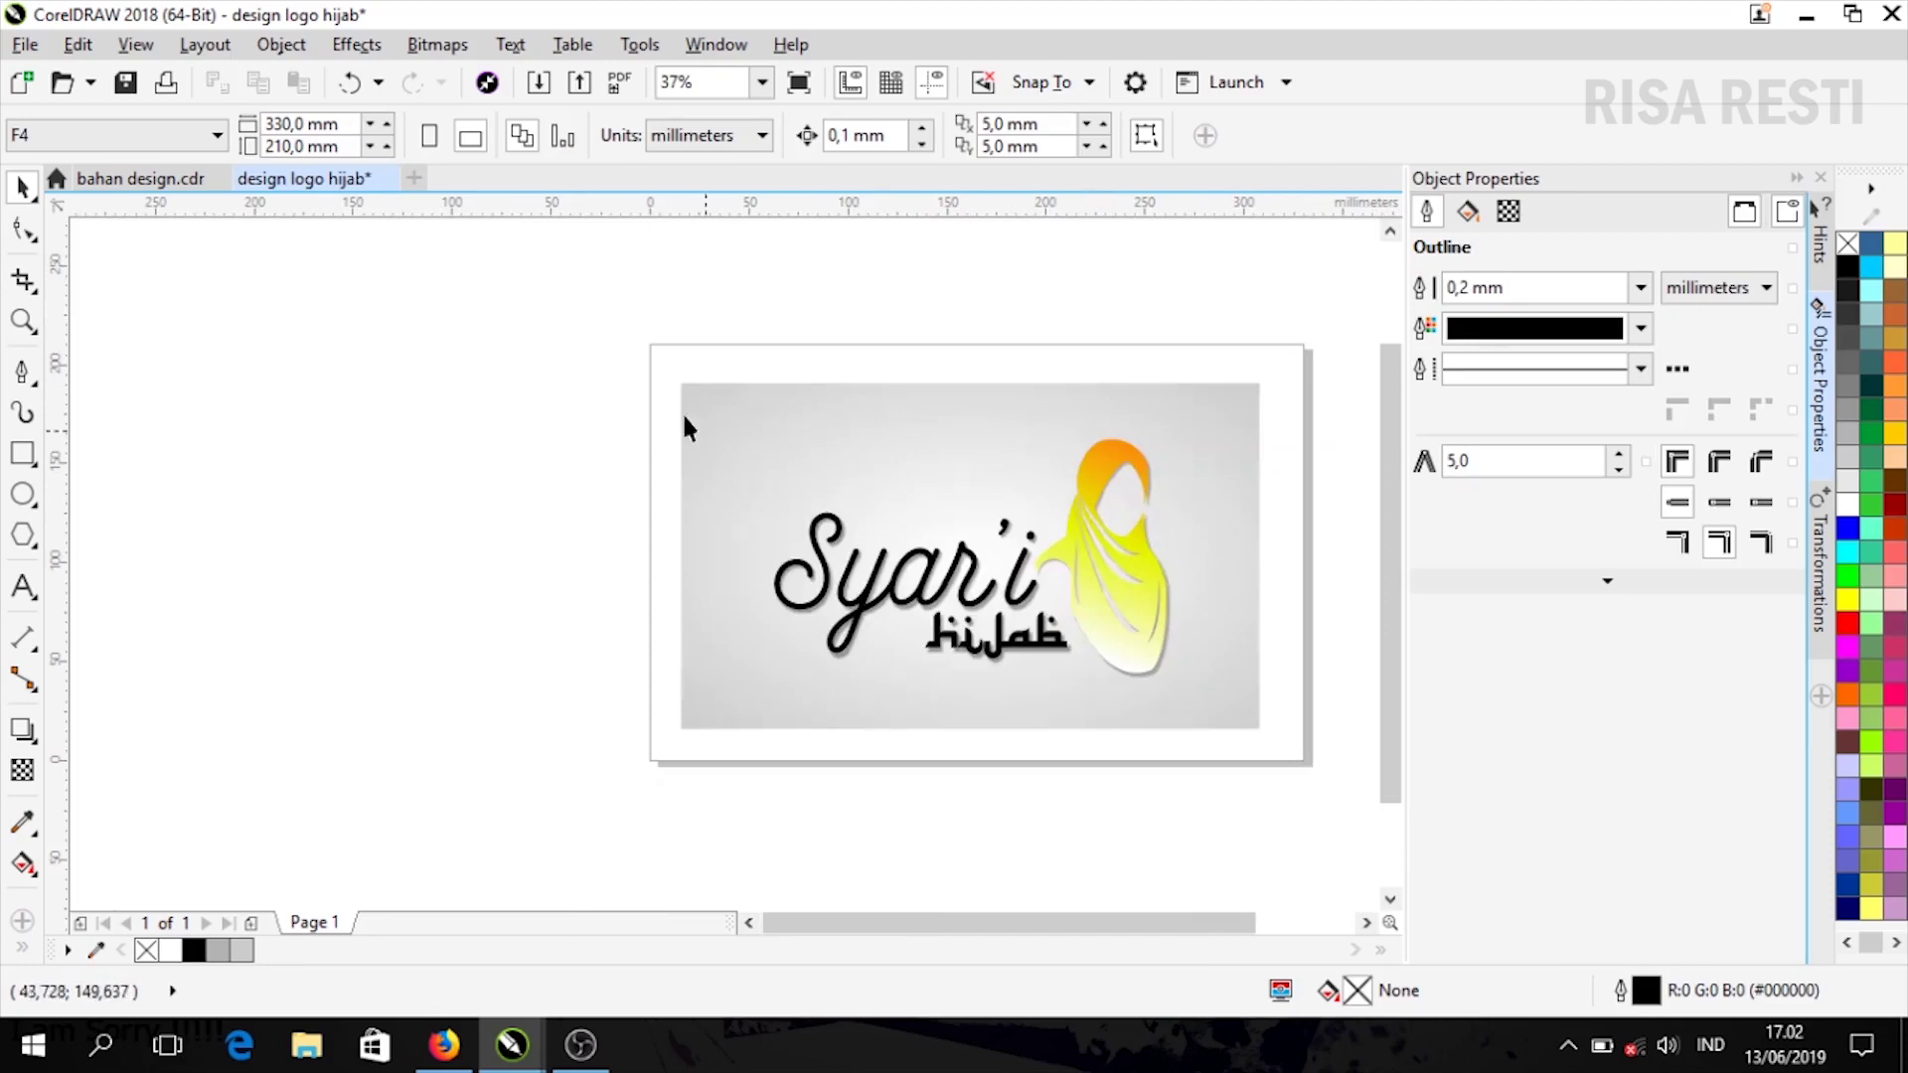
{"action": "left_click_drag", "start_coordinate": [605, 318], "coordinate": [1313, 841]}
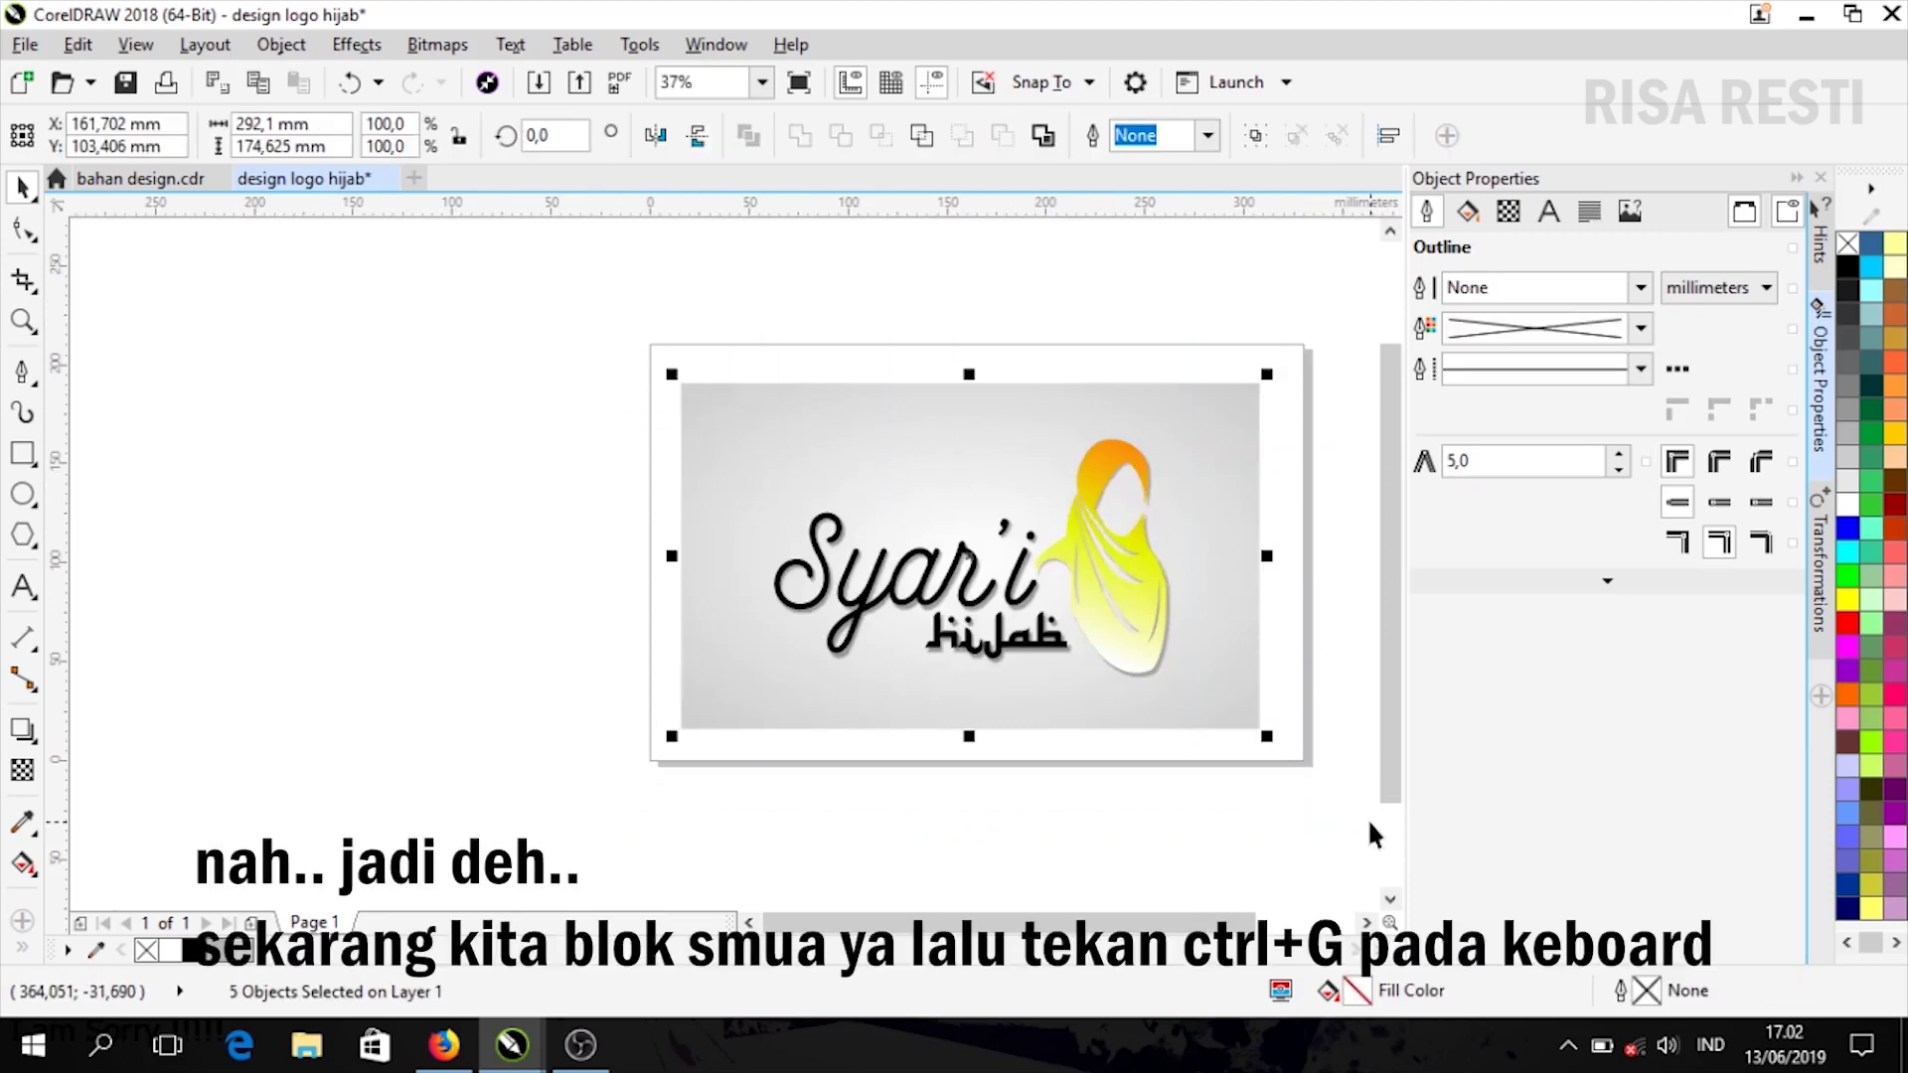
{"action": "key", "text": "ctrl+g"}
{"action": "key", "text": "shift+F2"}
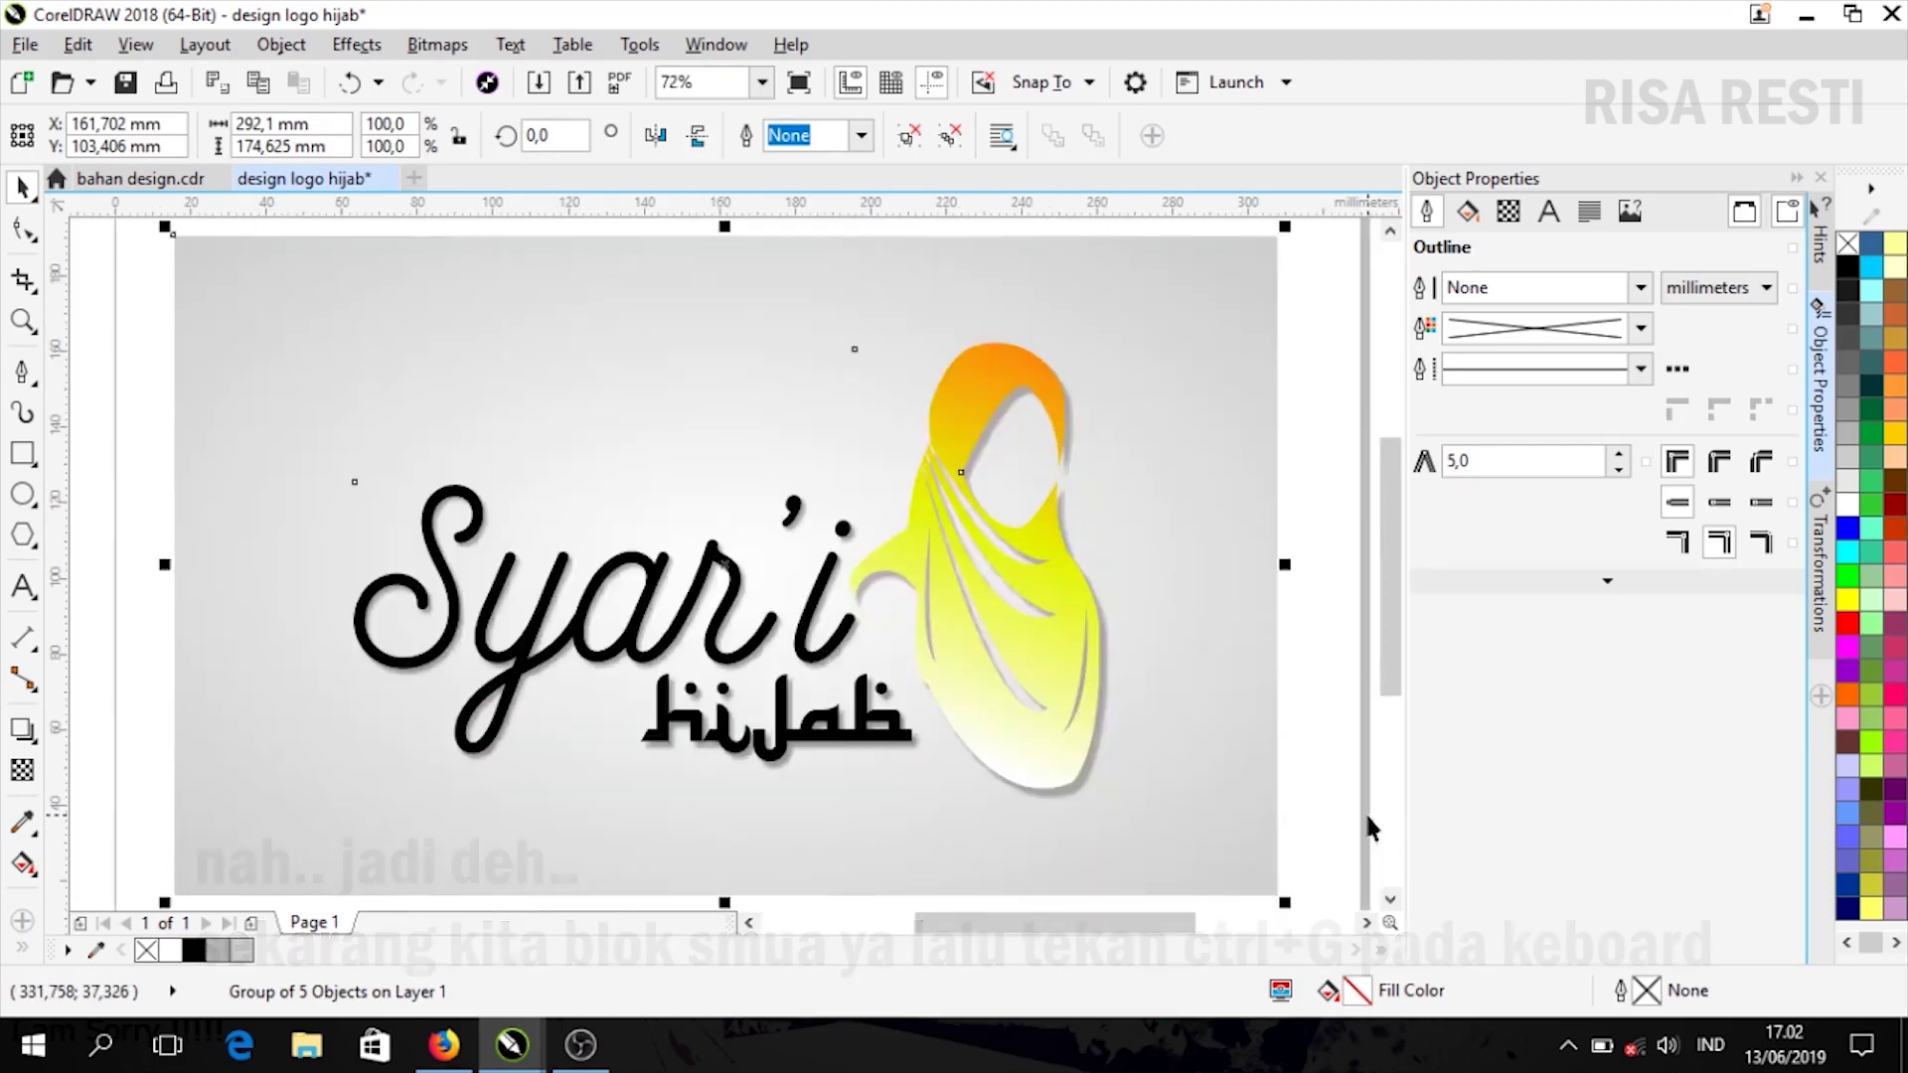
{"action": "left_click", "coordinate": [1339, 732]}
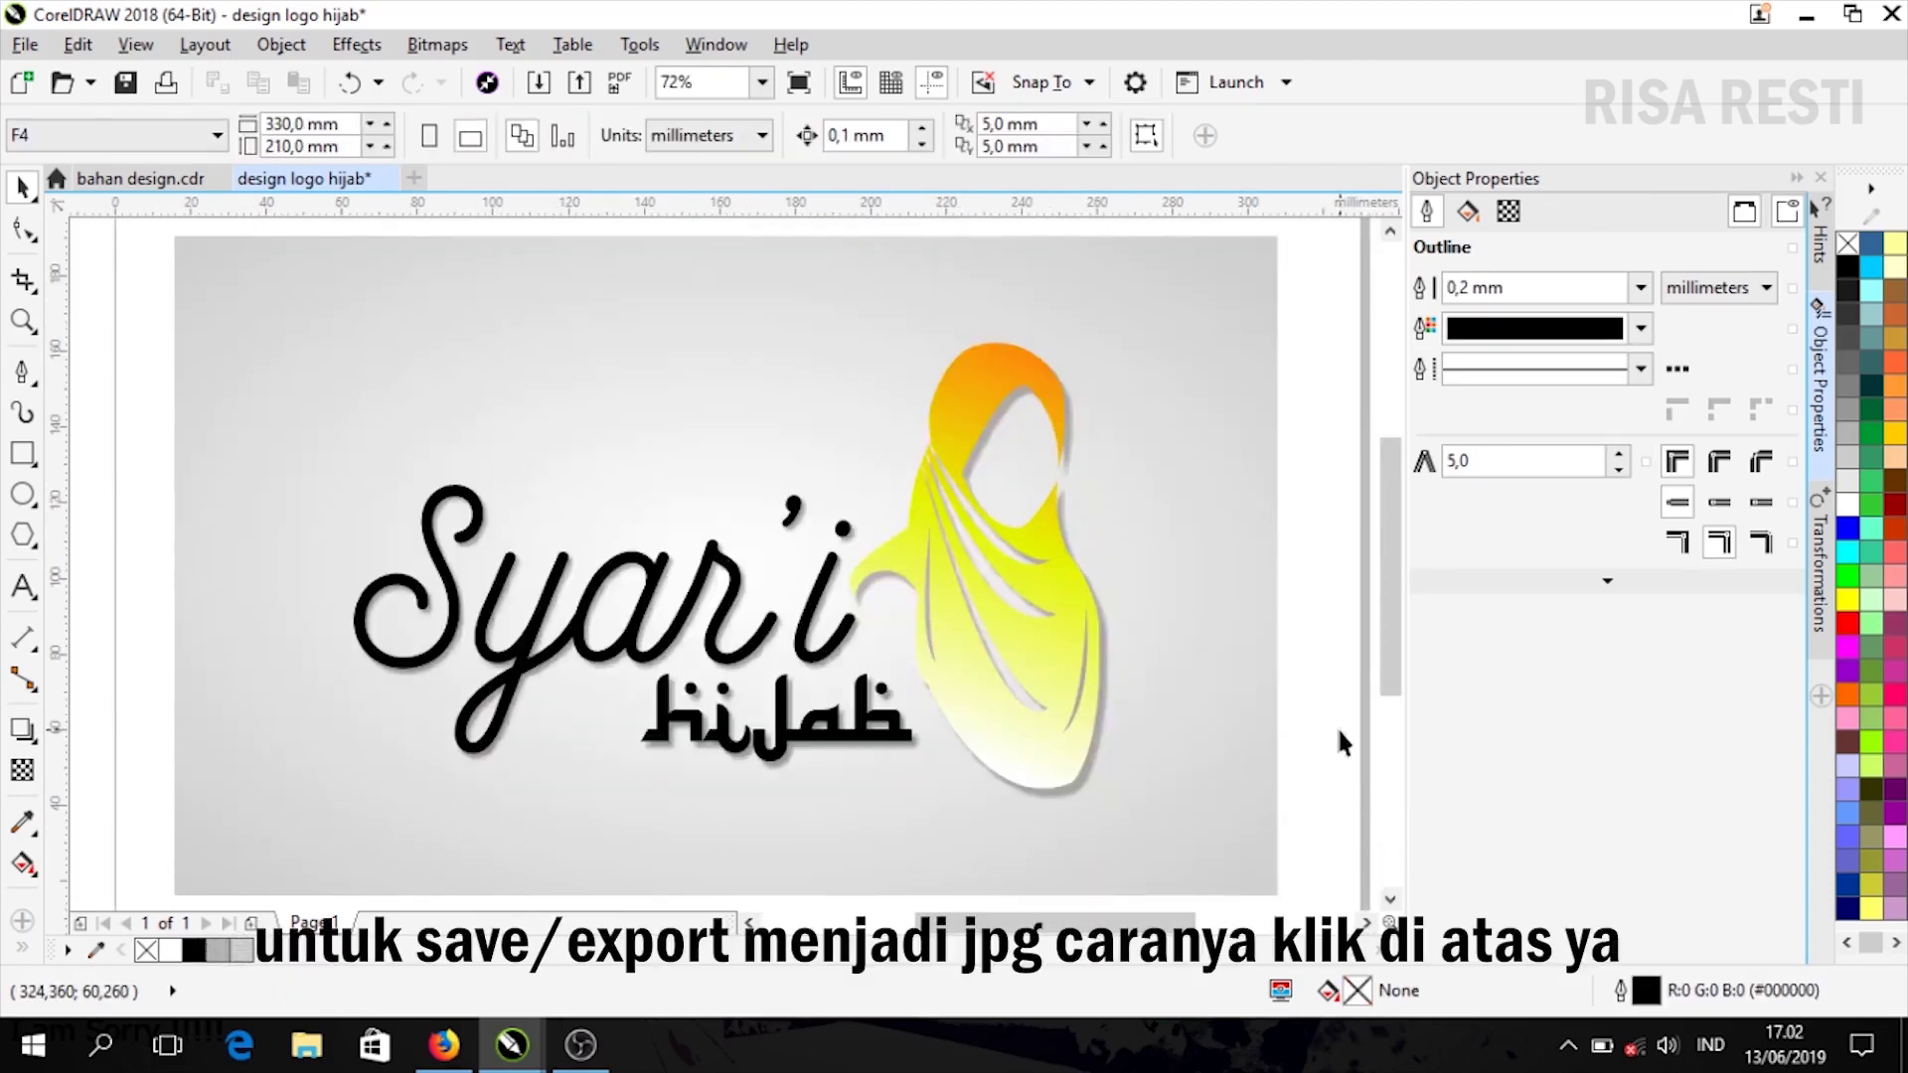